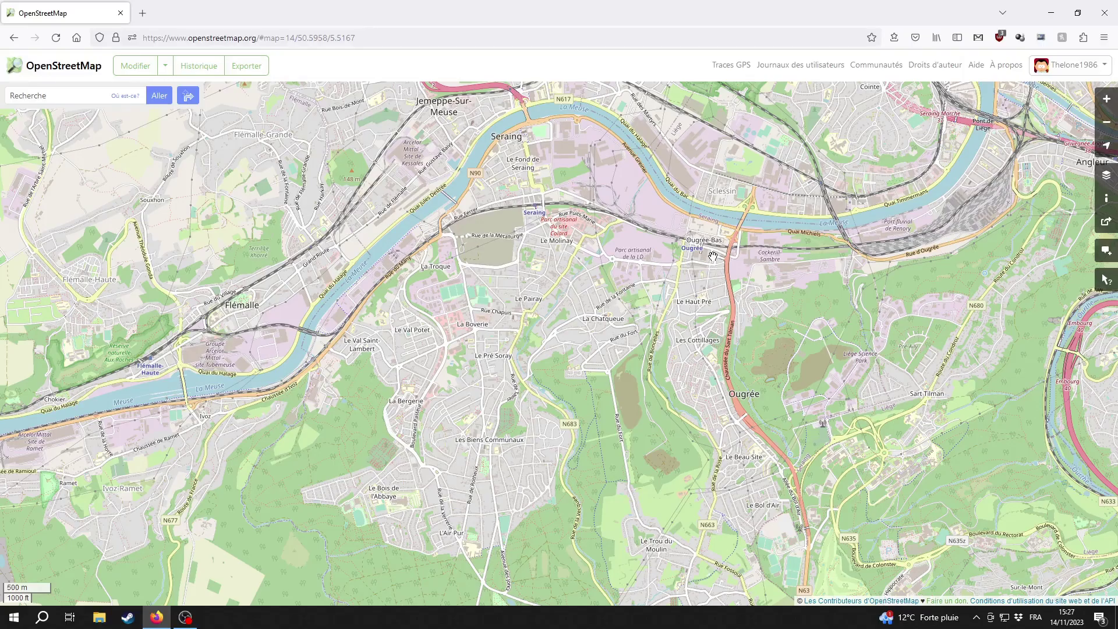
Examine the mapped roads around Rue de la Cokerie in Ougrée, between Rue de Boncelles and Chaussée du Sart Tilman
scroll(712, 256, "up", 1)
scroll(663, 296, "up", 2)
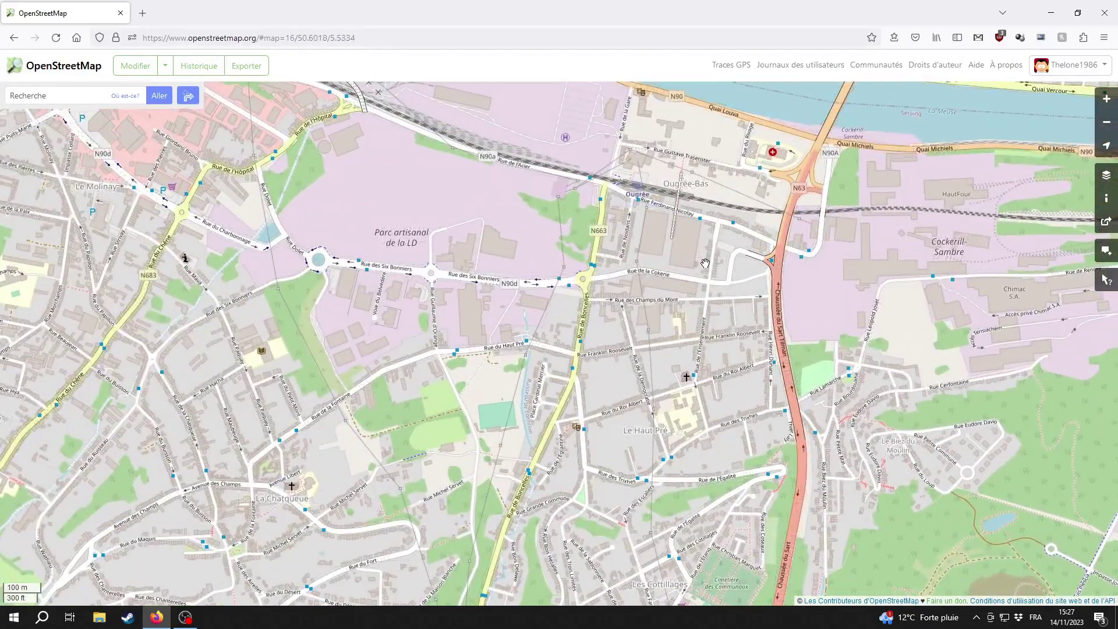
left_click_drag(617, 318, 501, 426)
scroll(508, 423, "up", 1)
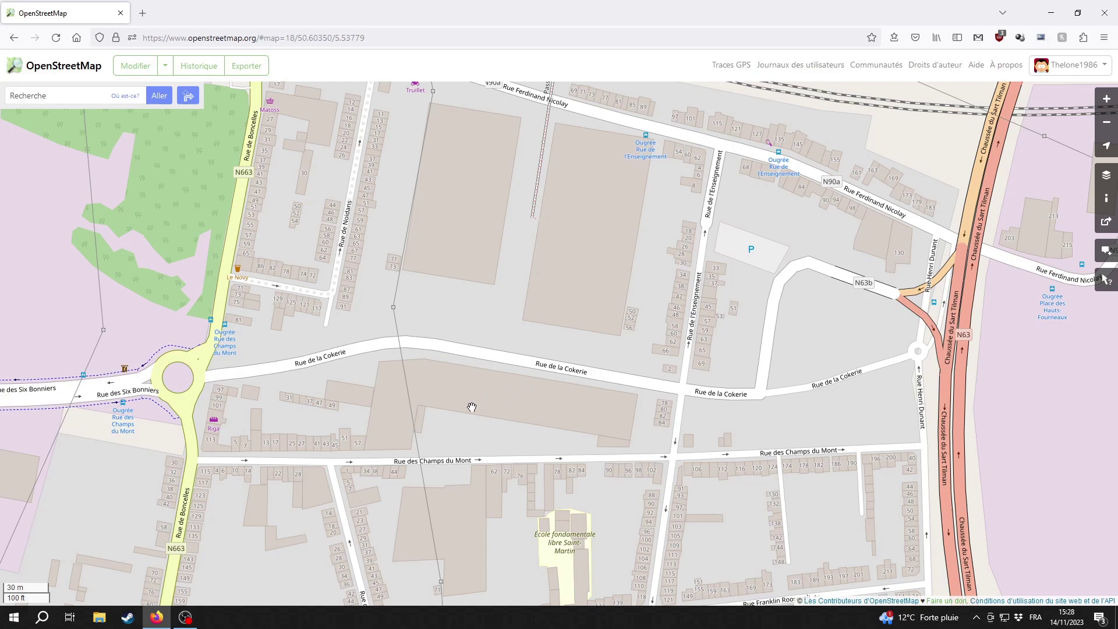
left_click_drag(460, 368, 442, 434)
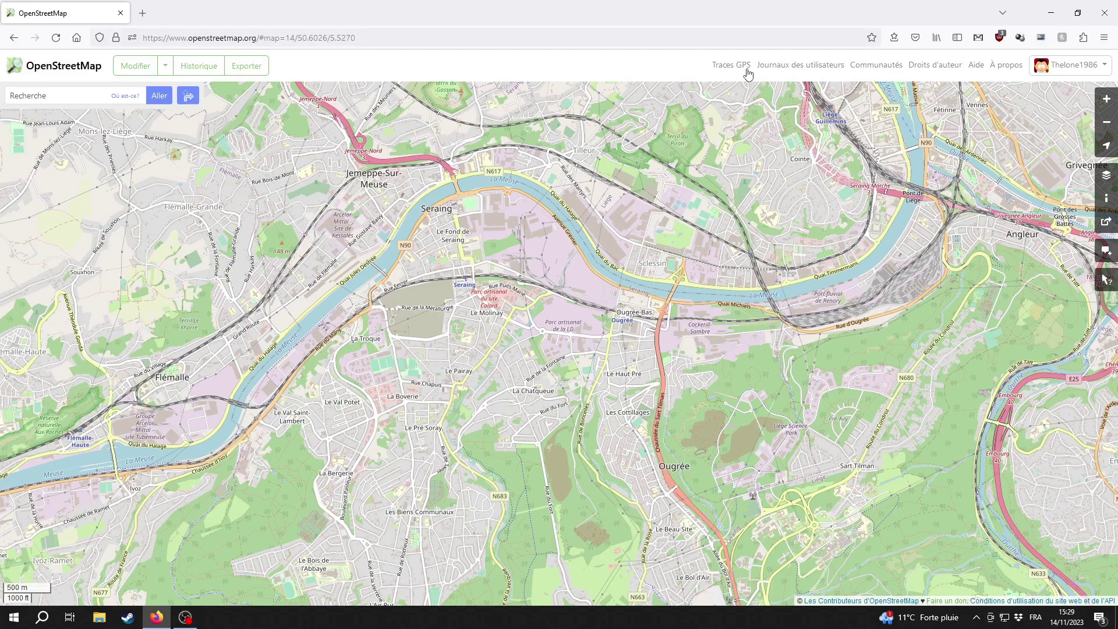
Find the GPS trace 2023_11_14T141134.gpx among the account's own traces and open it for map editing
left_click(747, 69)
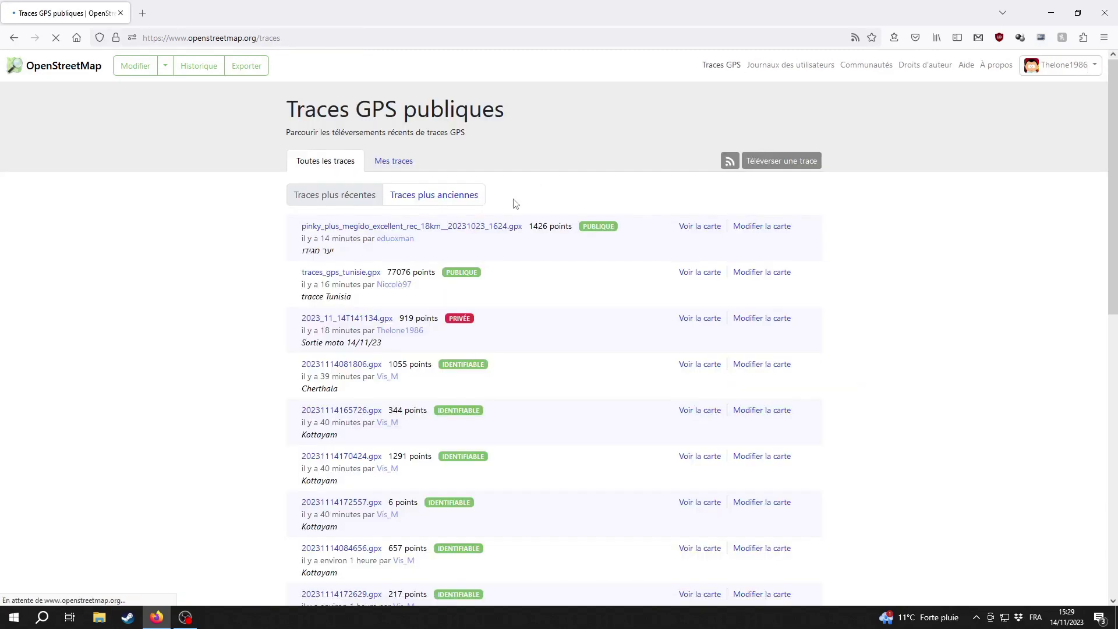
left_click(382, 162)
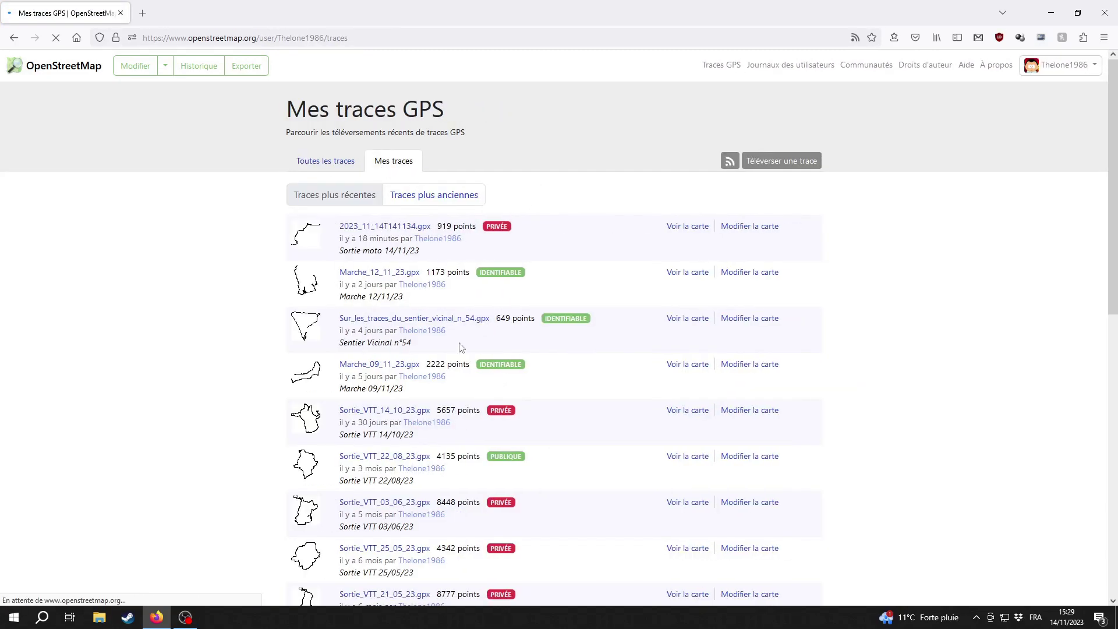
left_click_drag(341, 251, 456, 260)
left_click(433, 257)
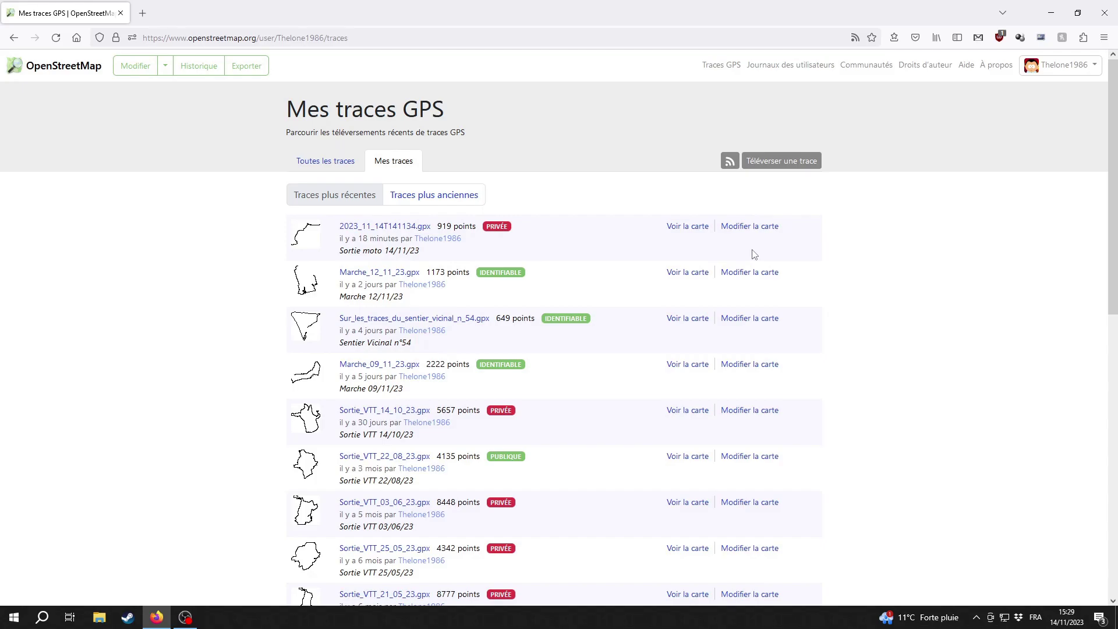
left_click(751, 228)
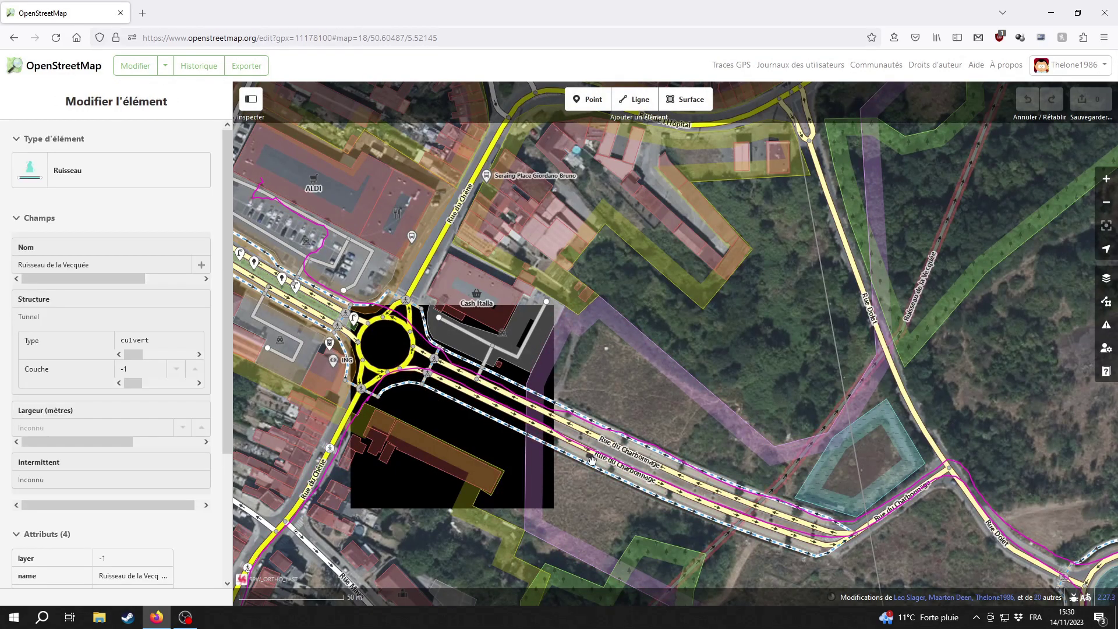
Follow the GPS trace along Rue du Charbonnage and Rue des Six Bonniers up to the N663 roundabout
left_click_drag(647, 401, 293, 221)
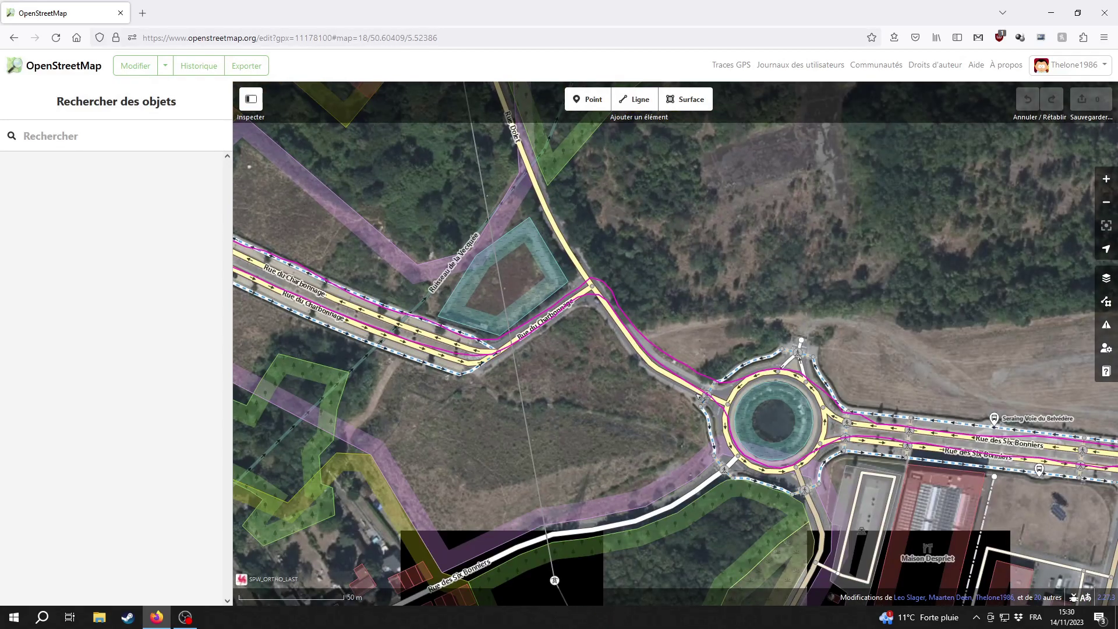
left_click_drag(784, 474, 504, 392)
left_click_drag(655, 414, 247, 391)
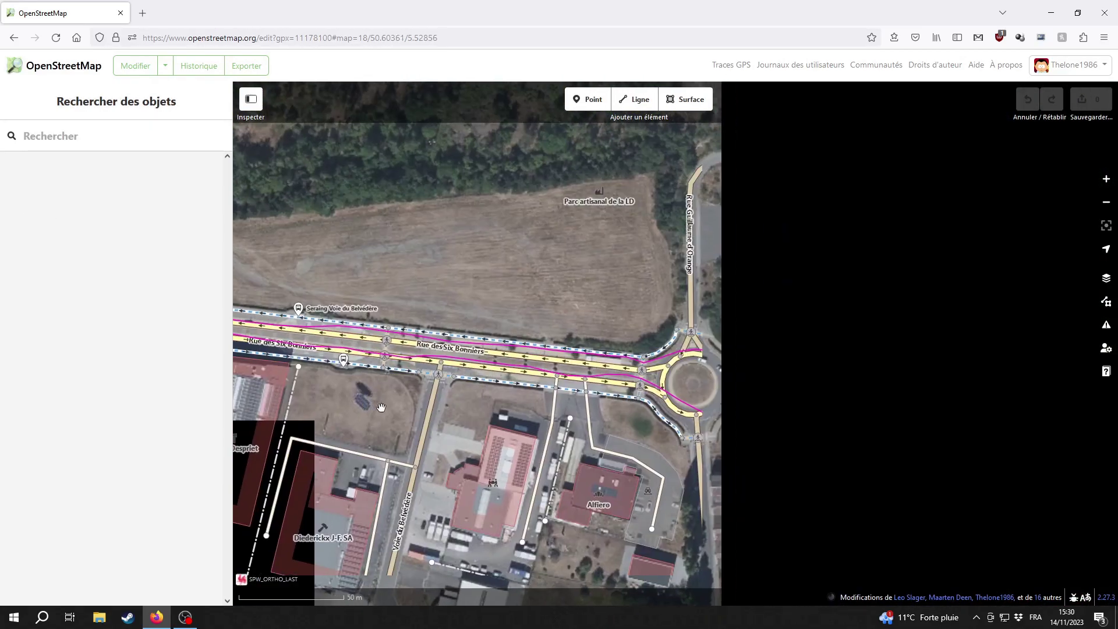
left_click_drag(629, 421, 414, 398)
left_click_drag(757, 408, 524, 398)
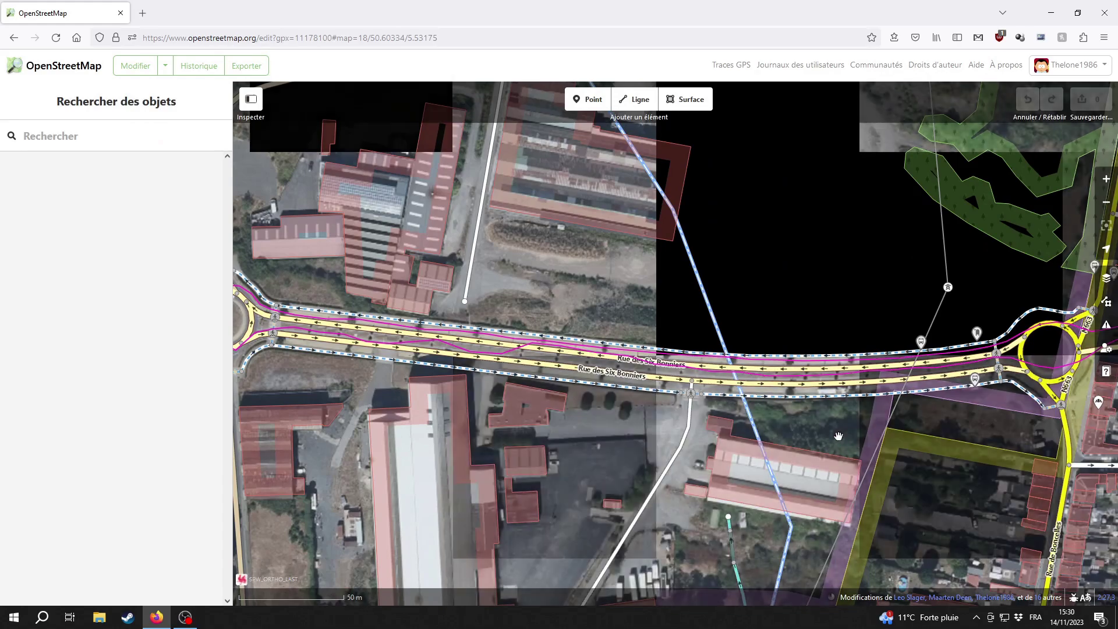
left_click_drag(862, 398, 524, 375)
scroll(669, 355, "up", 5)
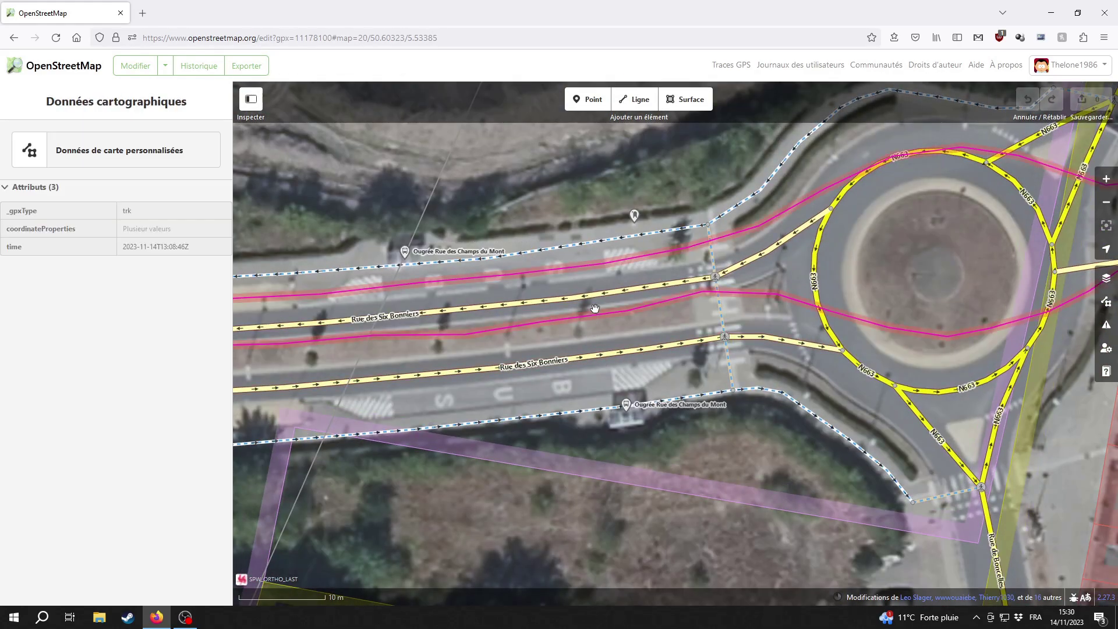
Compare the GPS trace with the mapped Rue de la Cokerie, from the N663 roundabout to Rue de l'Enseignement
left_click_drag(674, 324, 245, 326)
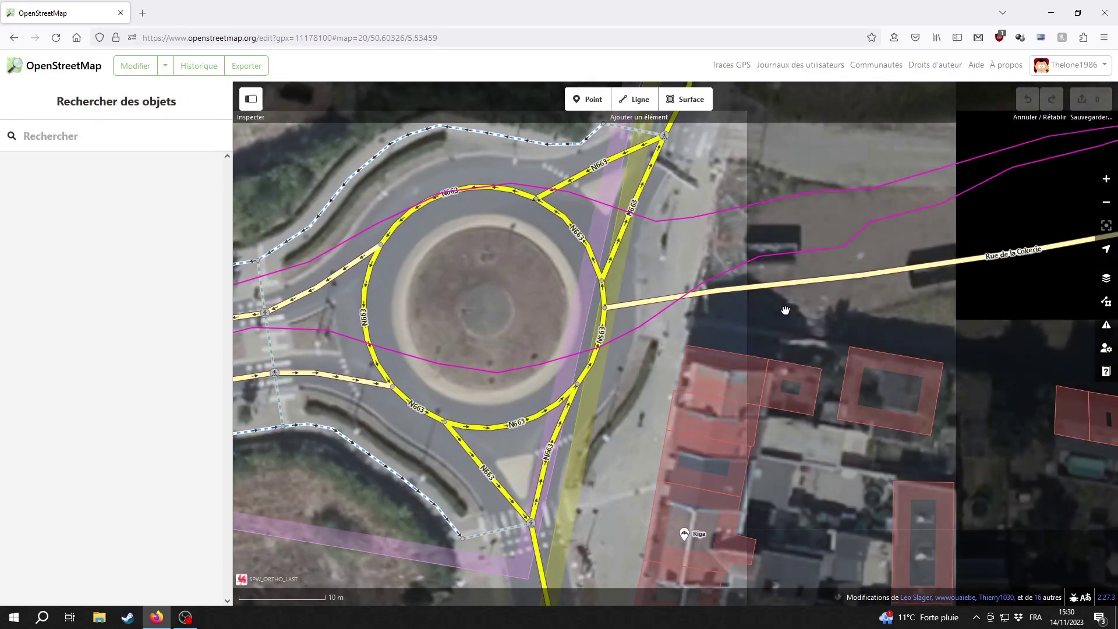
left_click_drag(786, 310, 524, 398)
left_click_drag(739, 258, 630, 380)
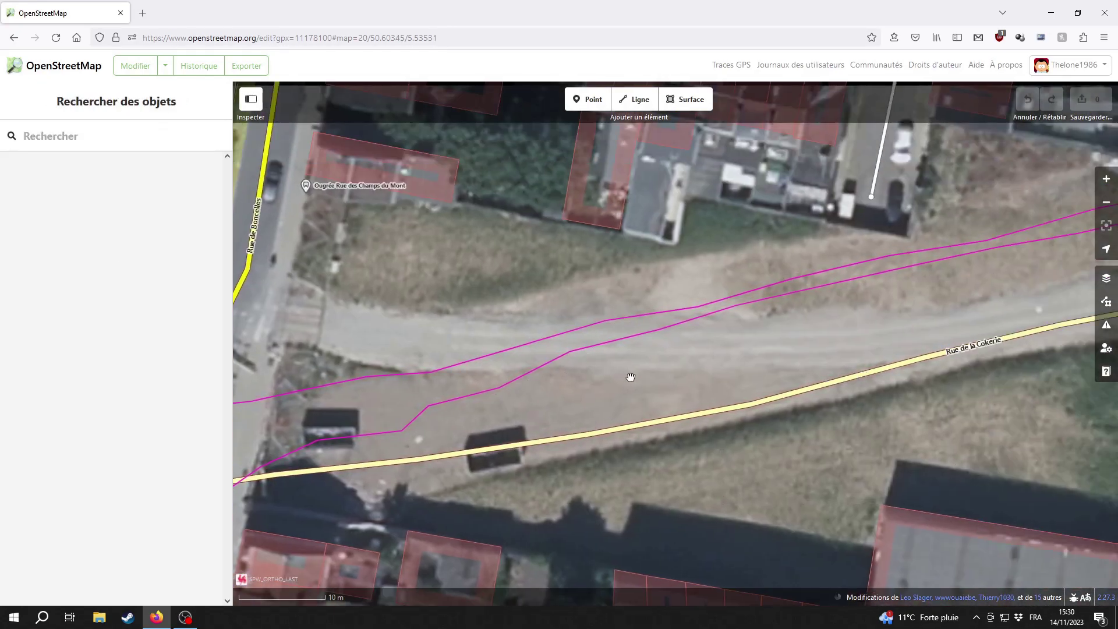
scroll(632, 375, "down", 3)
scroll(633, 373, "down", 2)
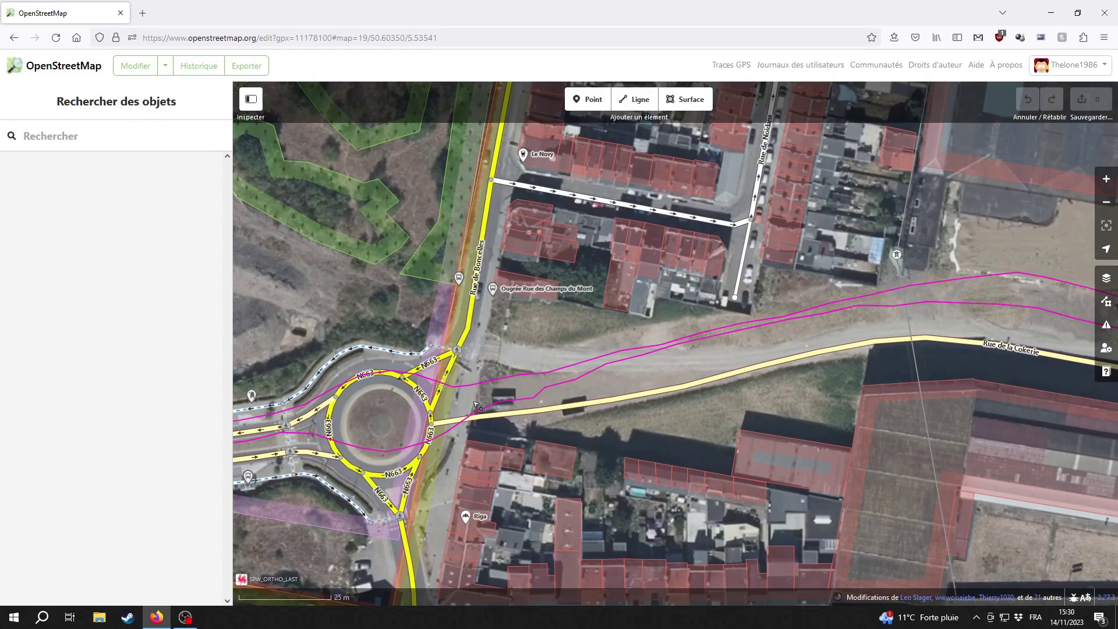
left_click_drag(763, 348, 524, 367)
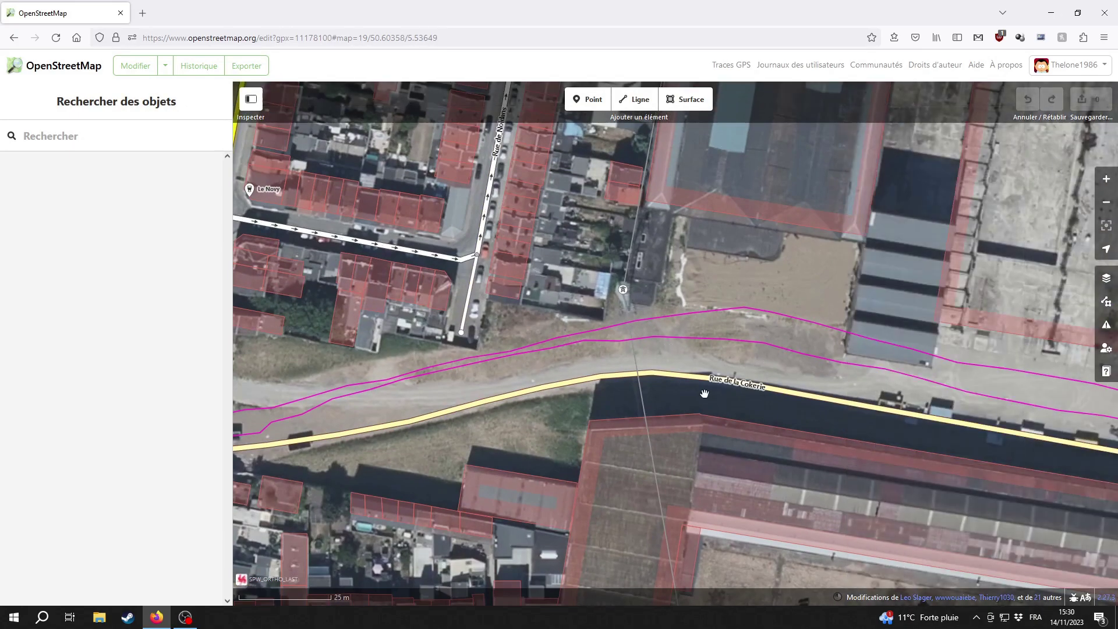
left_click_drag(761, 392, 601, 407)
left_click(601, 407)
left_click_drag(662, 459, 325, 460)
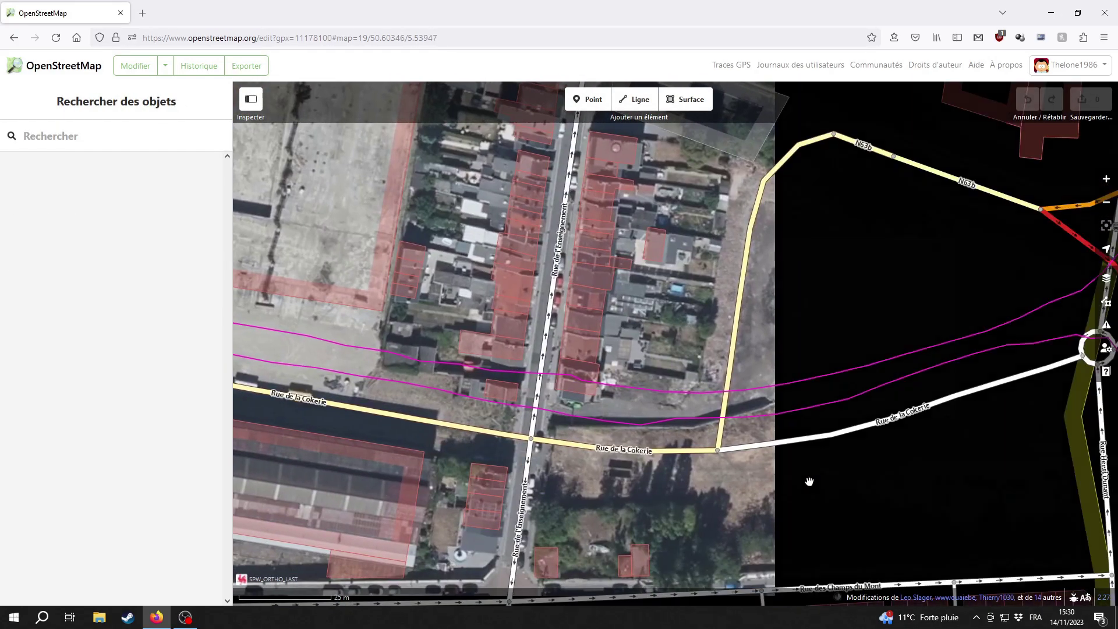
Inspect the GPS trace around the Rue Henri Dunant roundabout and across Chaussée du Sart Tilman to Rue Ferdinand Nicolay
left_click_drag(810, 480, 514, 461)
left_click_drag(1019, 329, 787, 401)
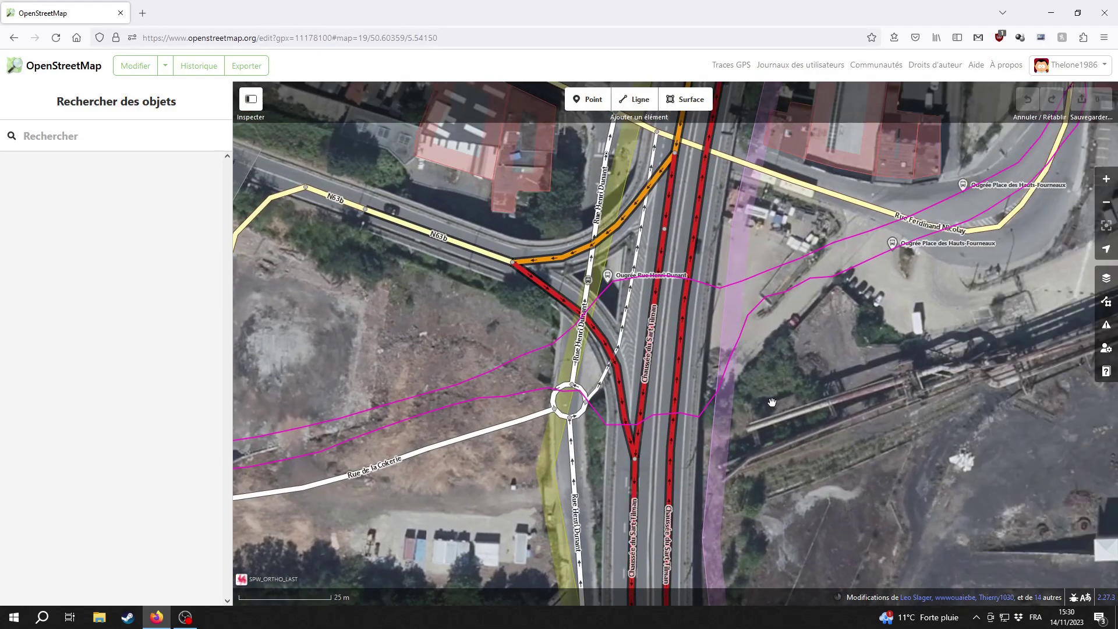
left_click_drag(915, 363, 638, 492)
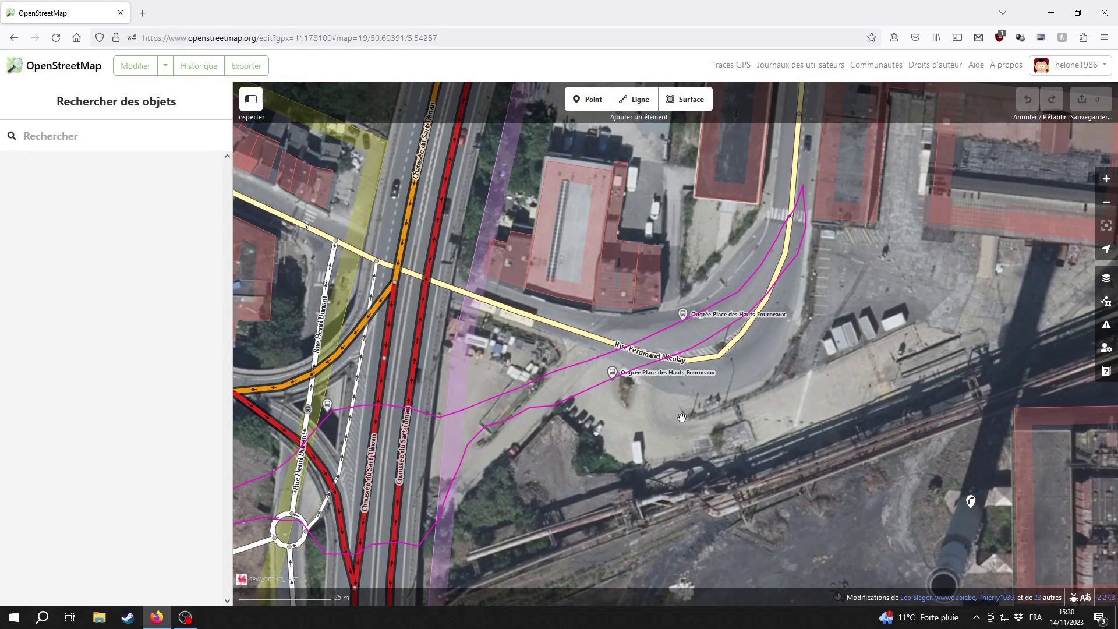
left_click_drag(492, 488, 729, 419)
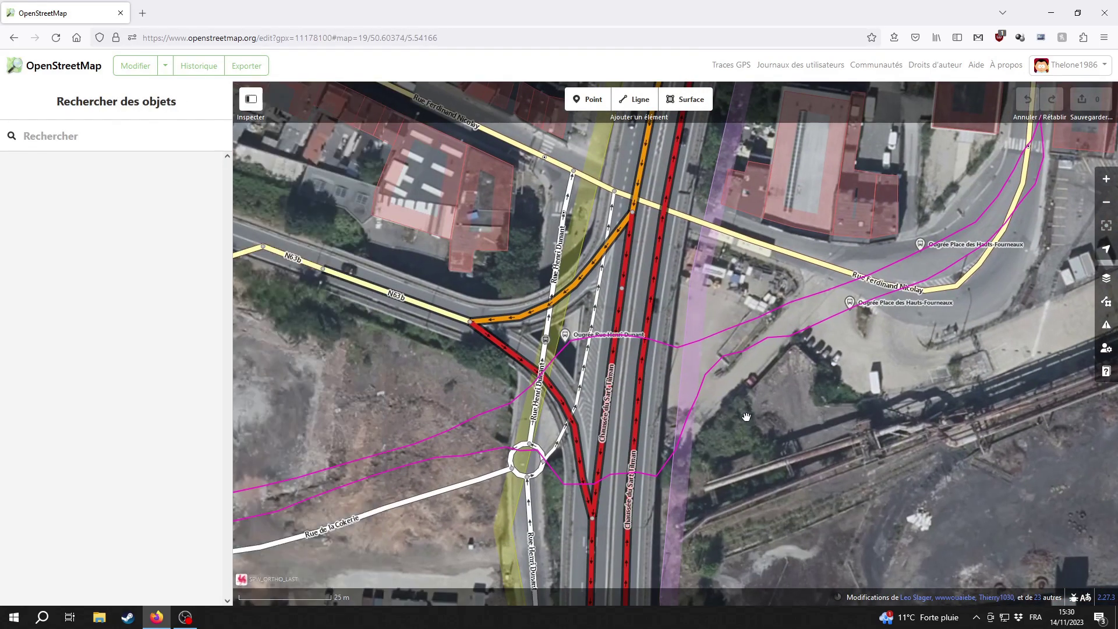
scroll(522, 432, "down", 2)
left_click_drag(442, 510, 886, 398)
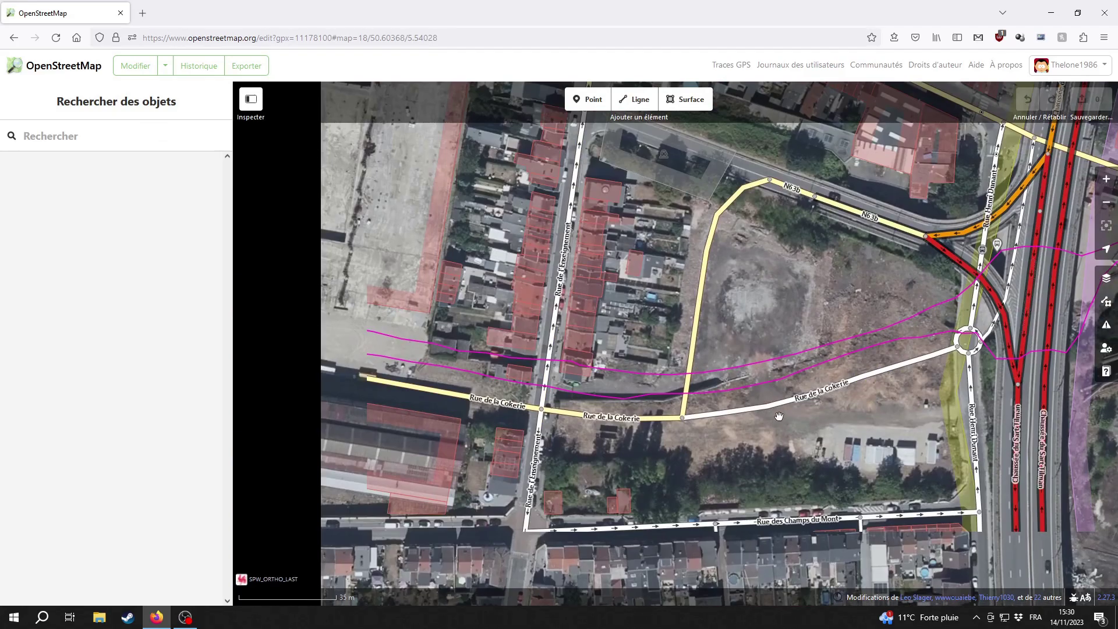
Highlight the three Rue de la Cokerie segments together with the unnamed tertiary link to the N63b, then clear the selection
left_click(604, 420)
left_click_drag(300, 394, 522, 420)
scroll(521, 420, "down", 2)
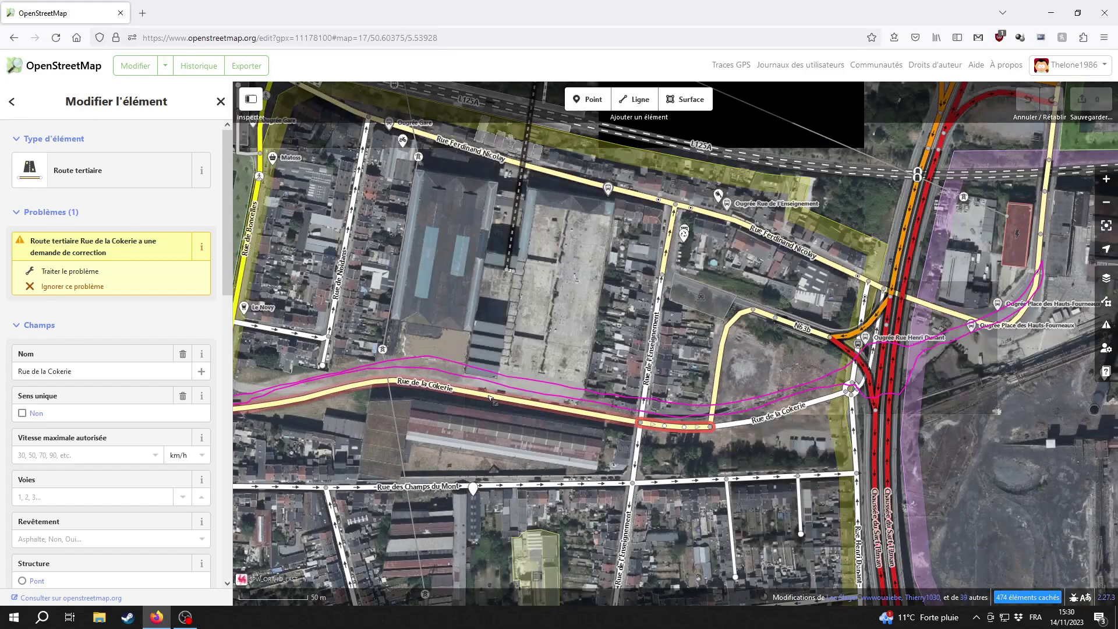
left_click_drag(492, 401, 729, 401)
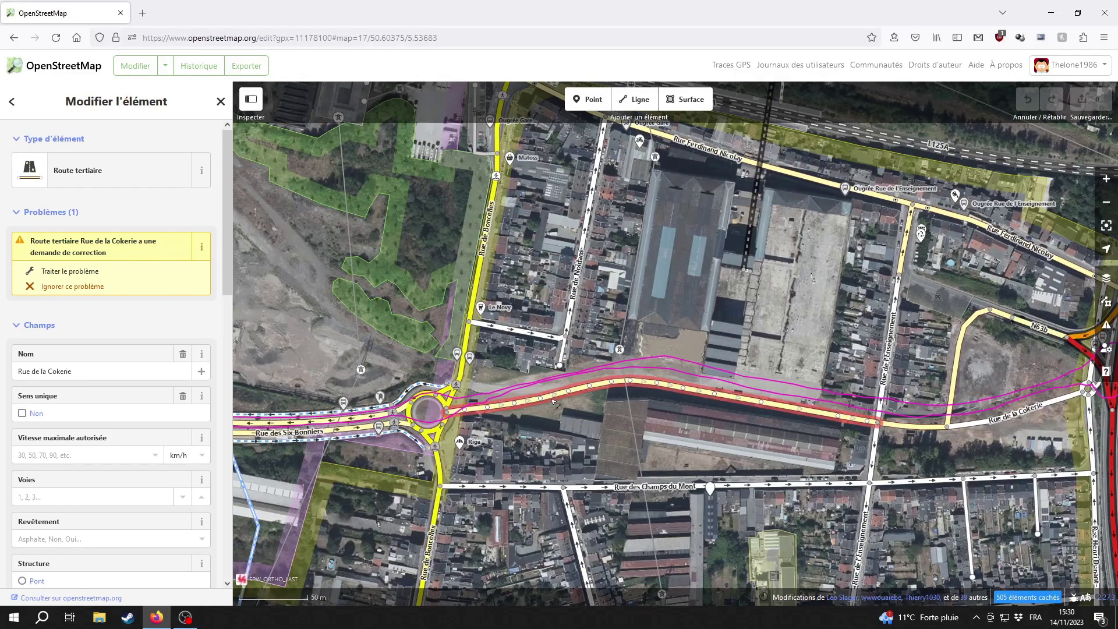
left_click(926, 430, "shift")
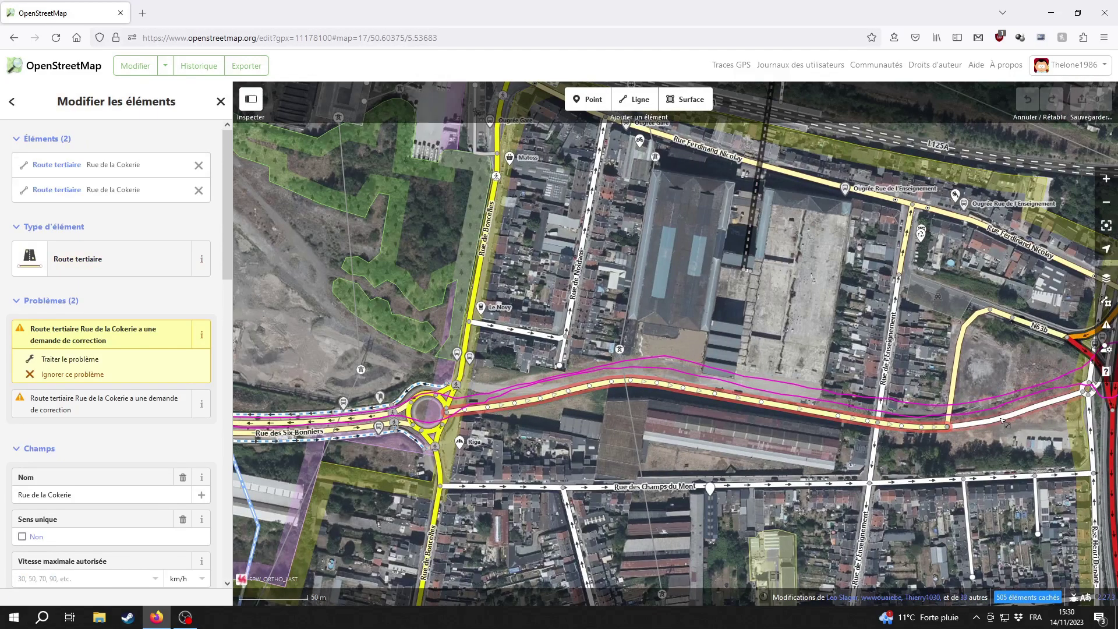
left_click(1013, 410, "shift")
left_click(959, 364, "shift")
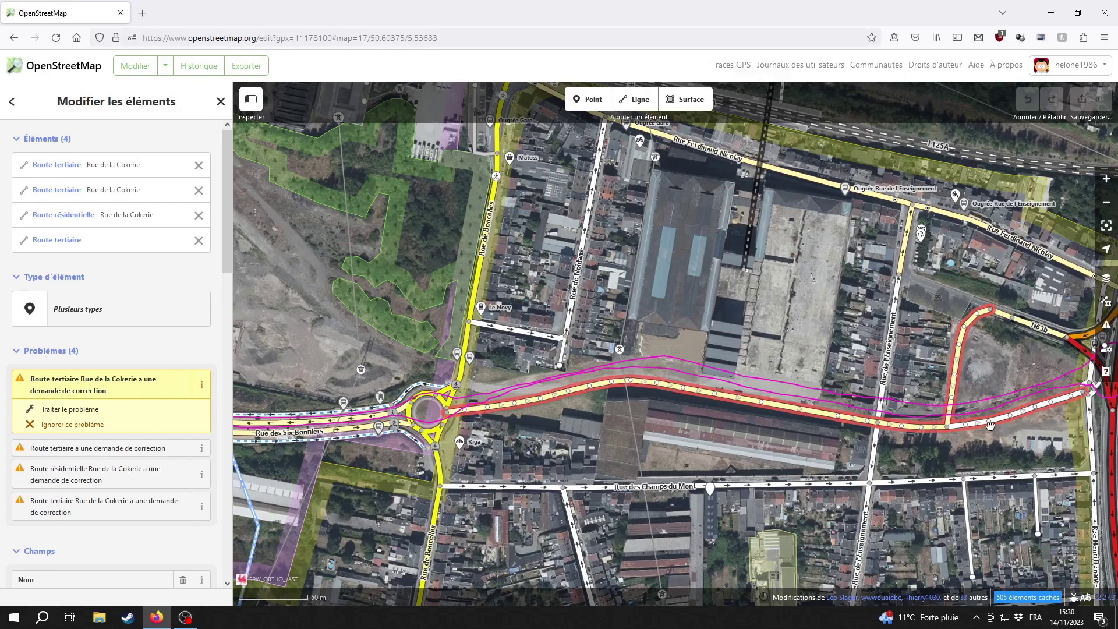
left_click_drag(803, 362, 489, 350)
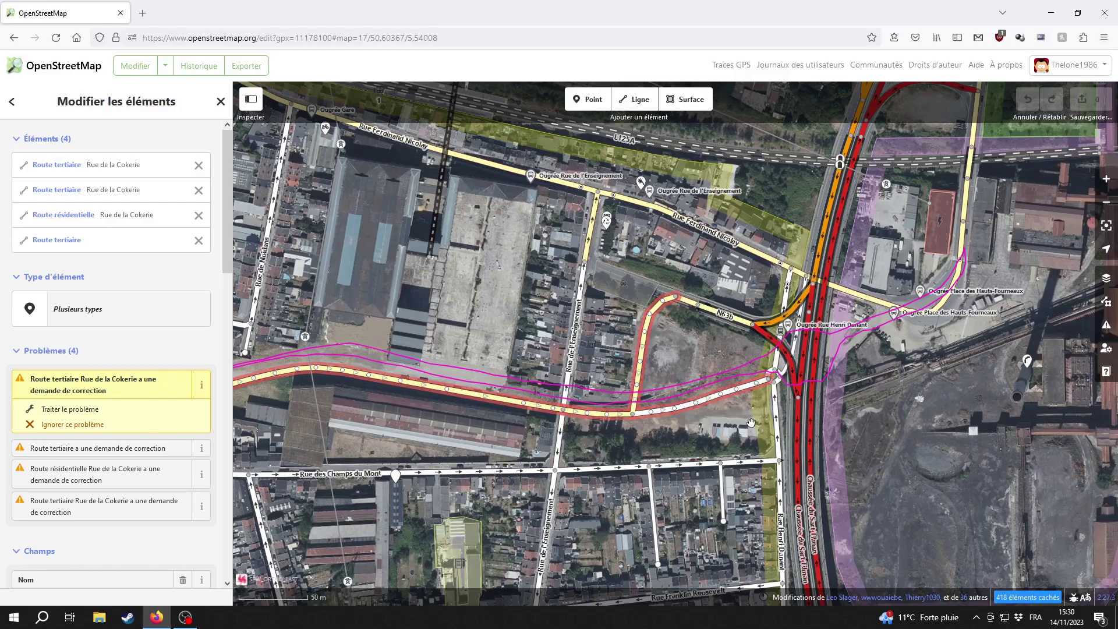
left_click(813, 374)
Inspect the small roundabout on Rue Henri Dunant and the bend of Rue Ferdinand Nicolay against the GPS trace
scroll(813, 374, "up", 2)
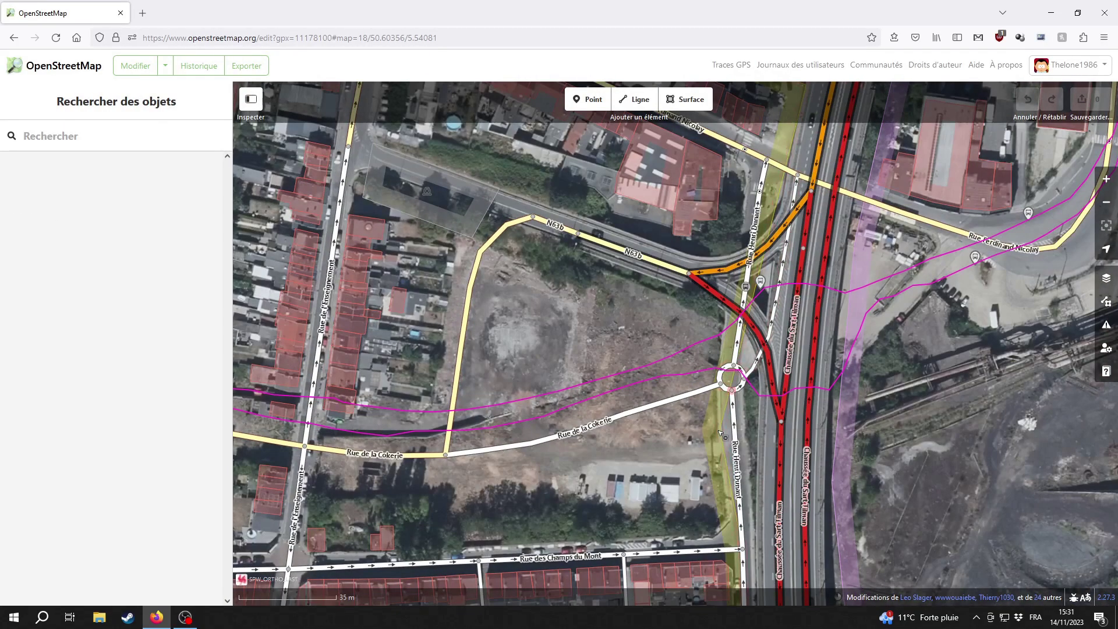
left_click(735, 411)
key("Escape")
left_click_drag(703, 424, 596, 432)
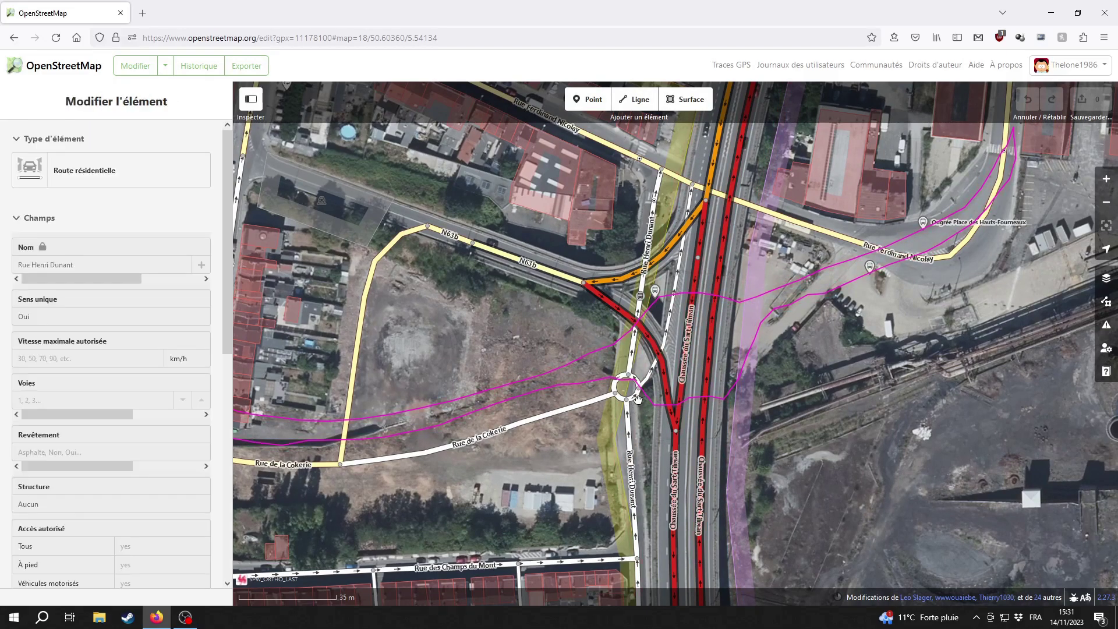
left_click(620, 379)
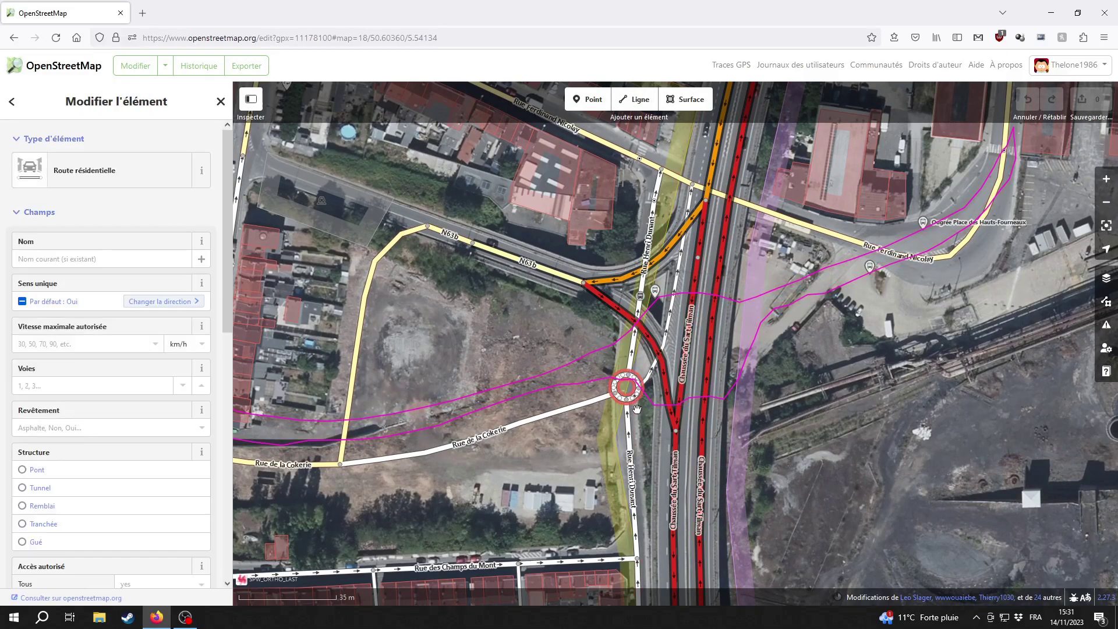
left_click(768, 397)
left_click_drag(848, 263, 708, 341)
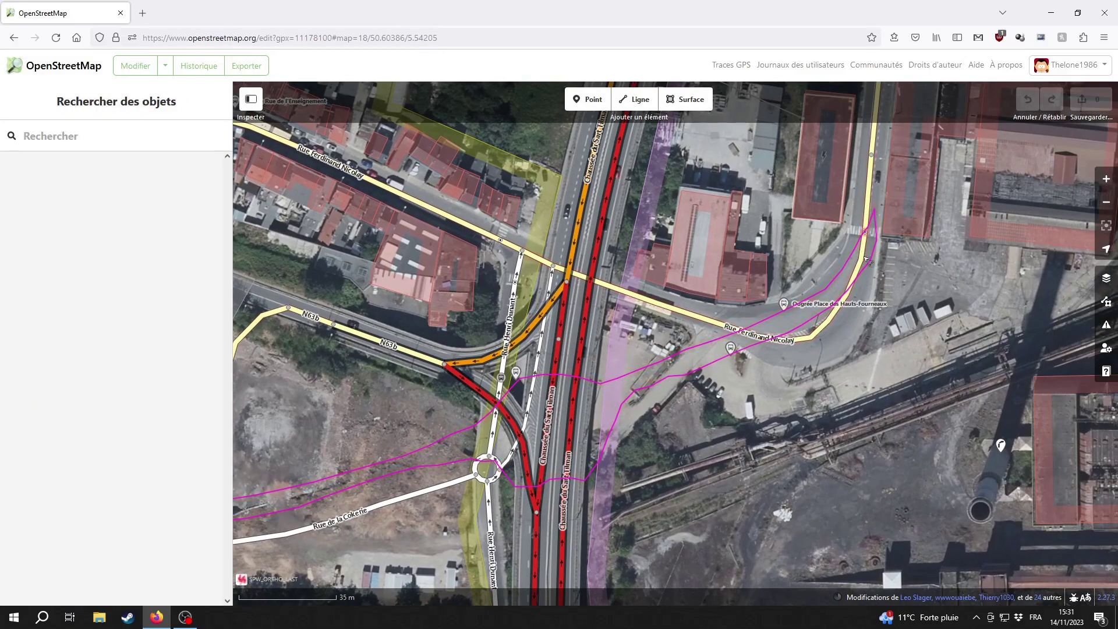
left_click(816, 334)
key("Escape")
Review the GPS trace back along Rue de la Cokerie to the N663 roundabout and the road's western start
left_click_drag(373, 524, 739, 412)
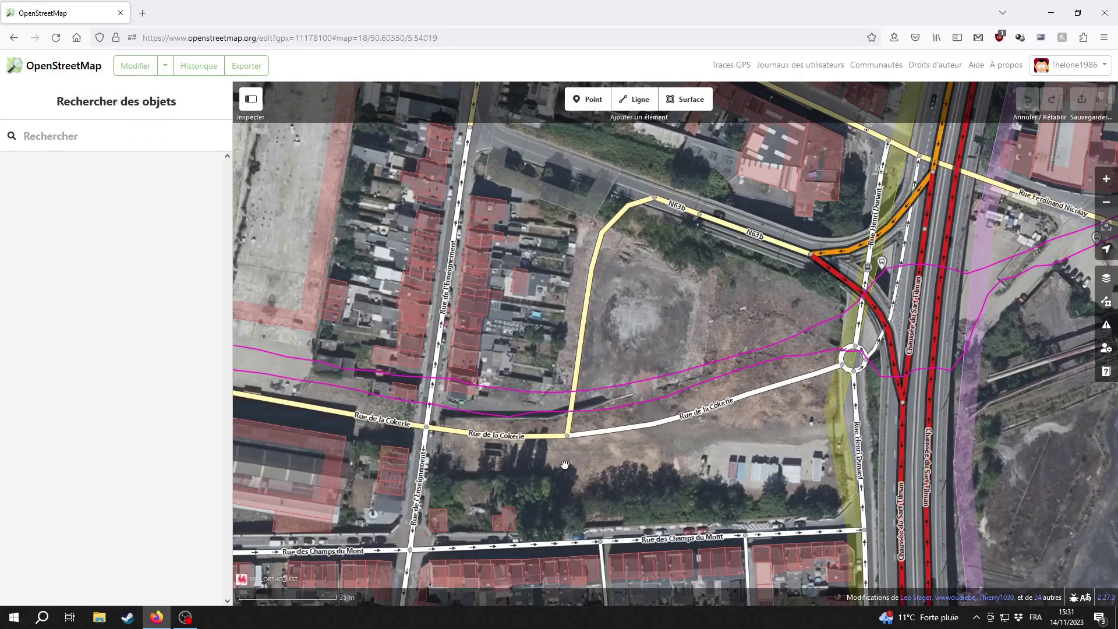
left_click_drag(483, 478, 803, 485)
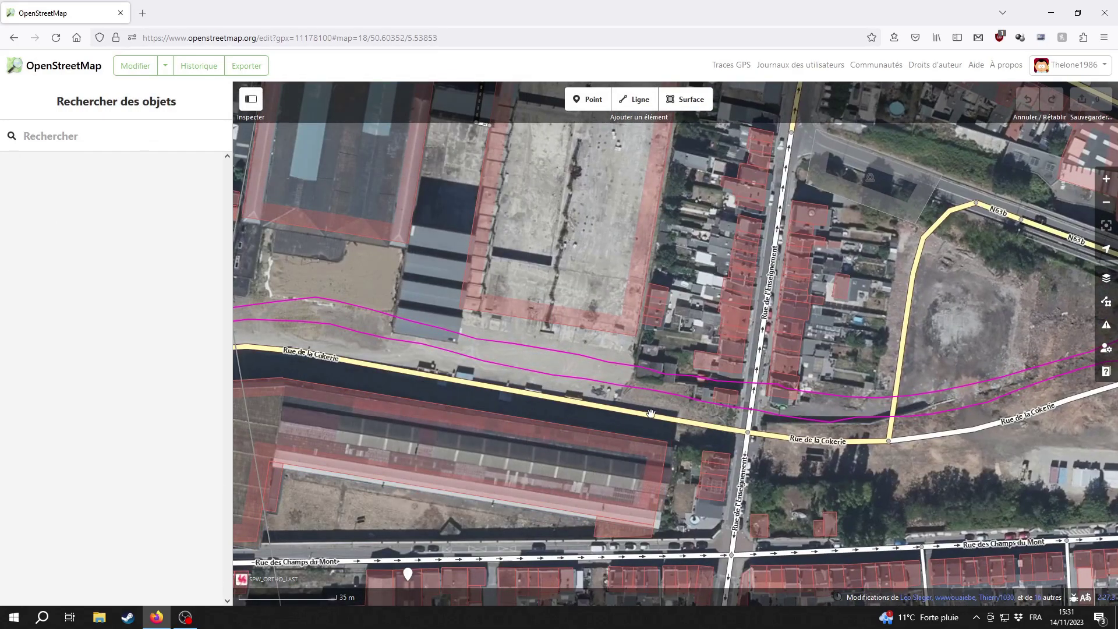
left_click_drag(303, 384, 689, 406)
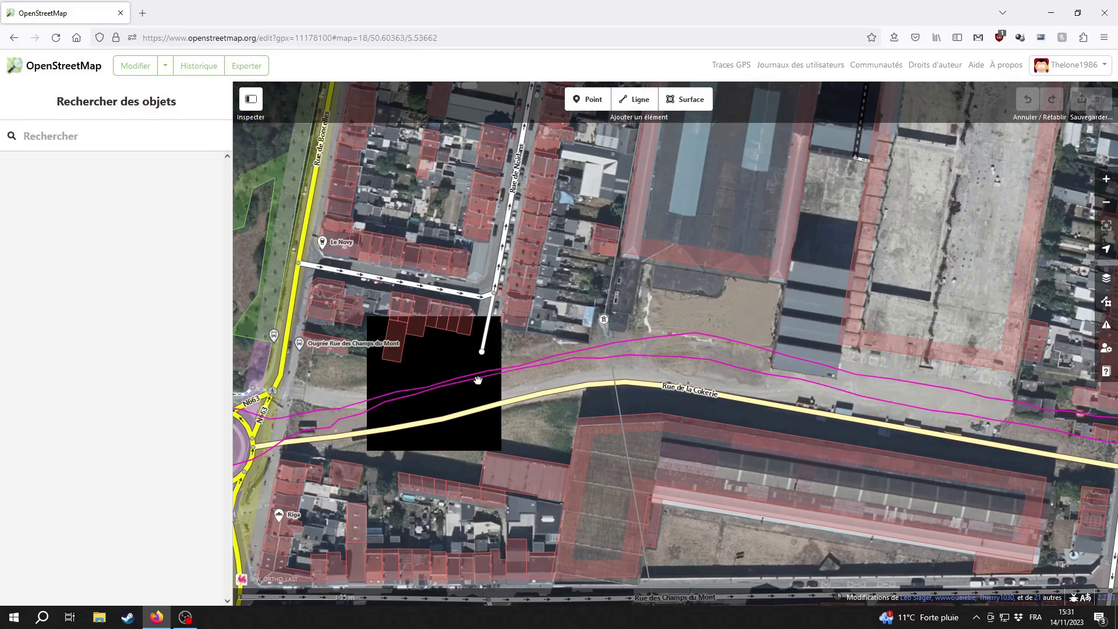
left_click_drag(567, 413, 994, 481)
scroll(648, 431, "up", 3)
scroll(648, 431, "up", 3)
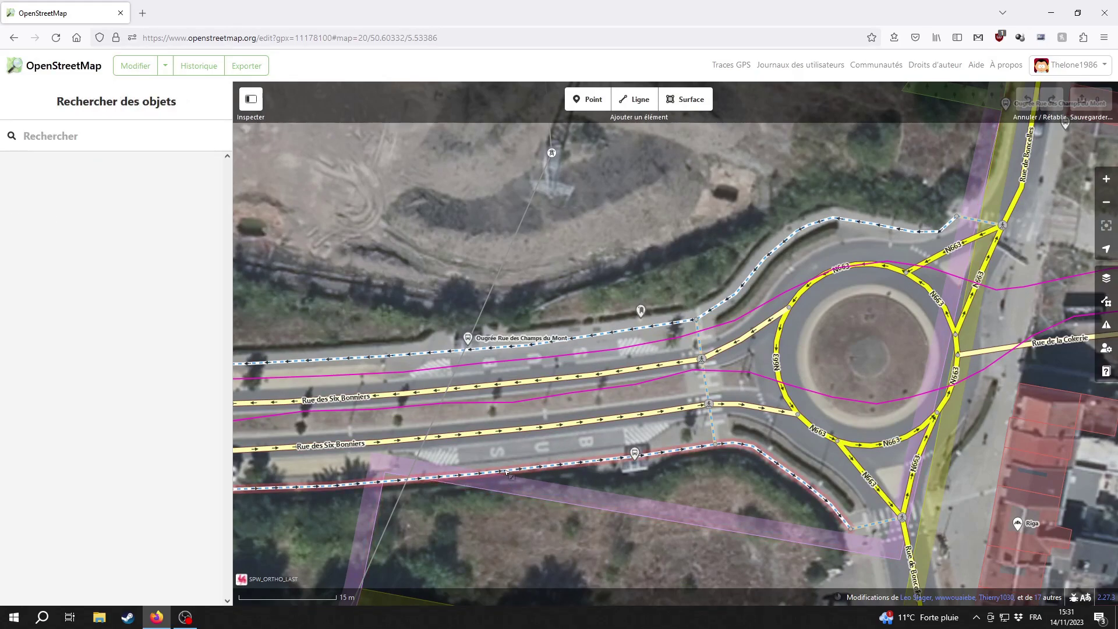
left_click_drag(978, 445, 687, 524)
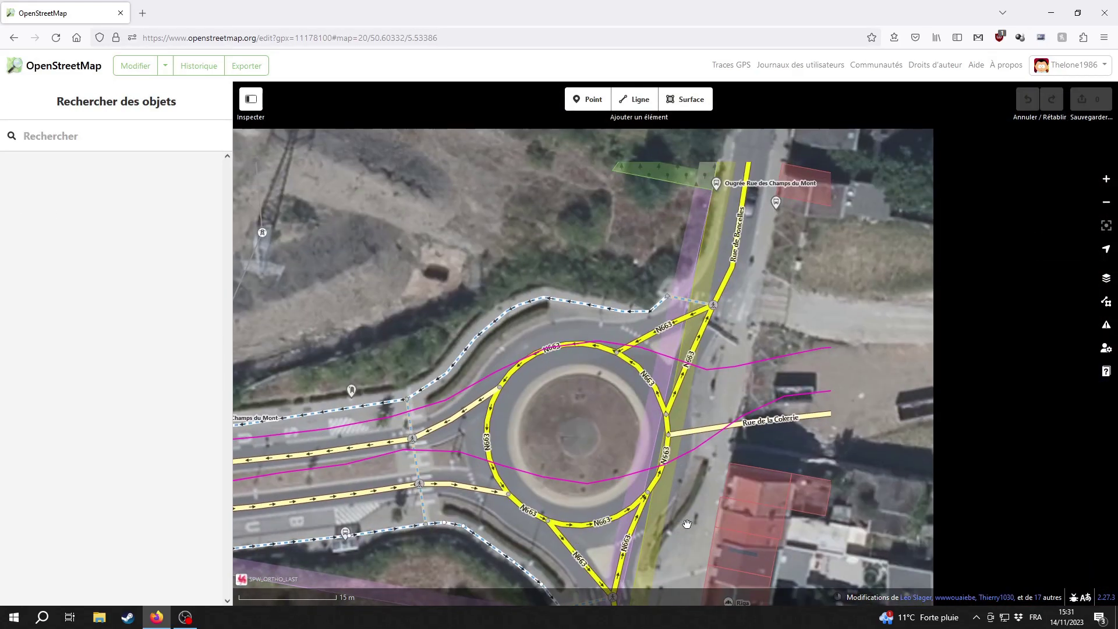
left_click_drag(1088, 371, 623, 382)
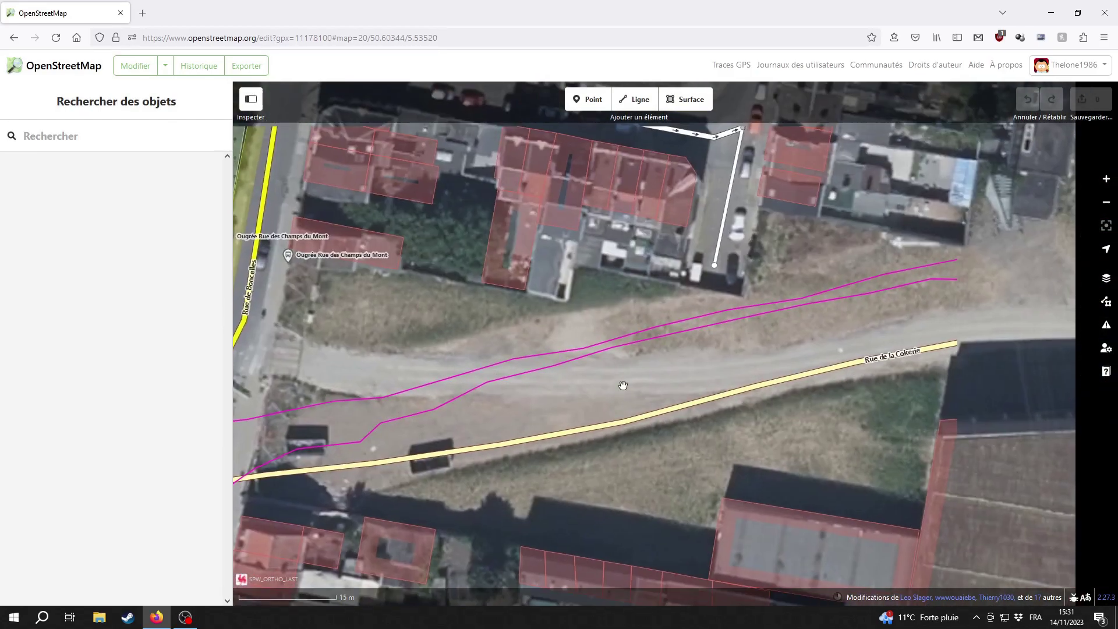
Follow the GPS trace east along Rue de la Cokerie, past Rue de l'Enseignement, to the Rue Henri Dunant roundabout
left_click_drag(769, 347, 361, 402)
left_click_drag(906, 444, 414, 370)
left_click_drag(780, 503, 703, 471)
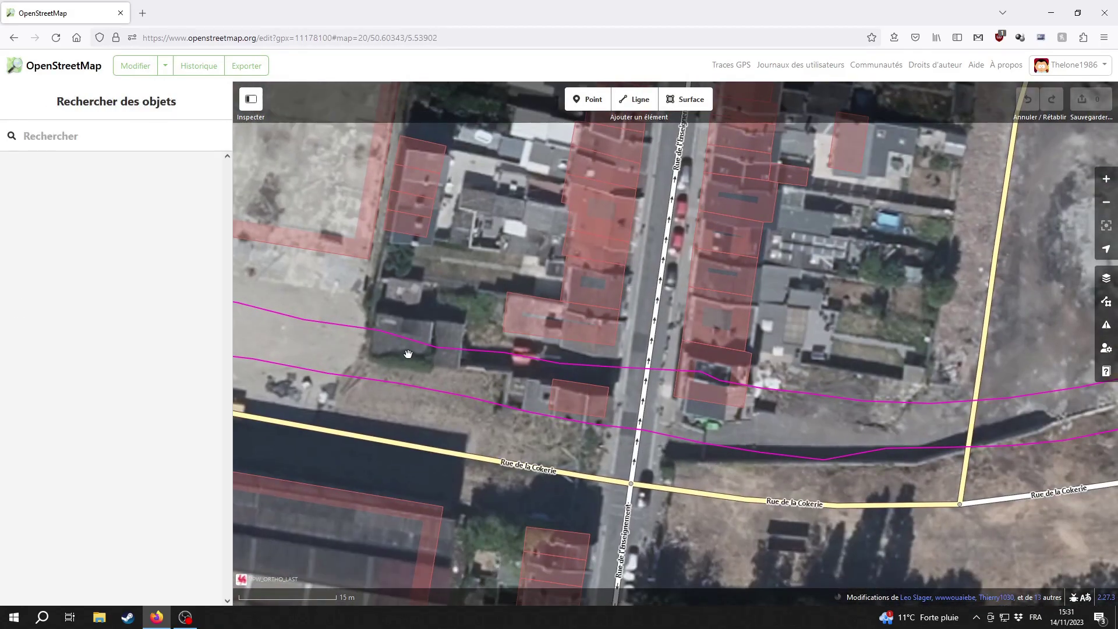
left_click_drag(448, 364, 536, 394)
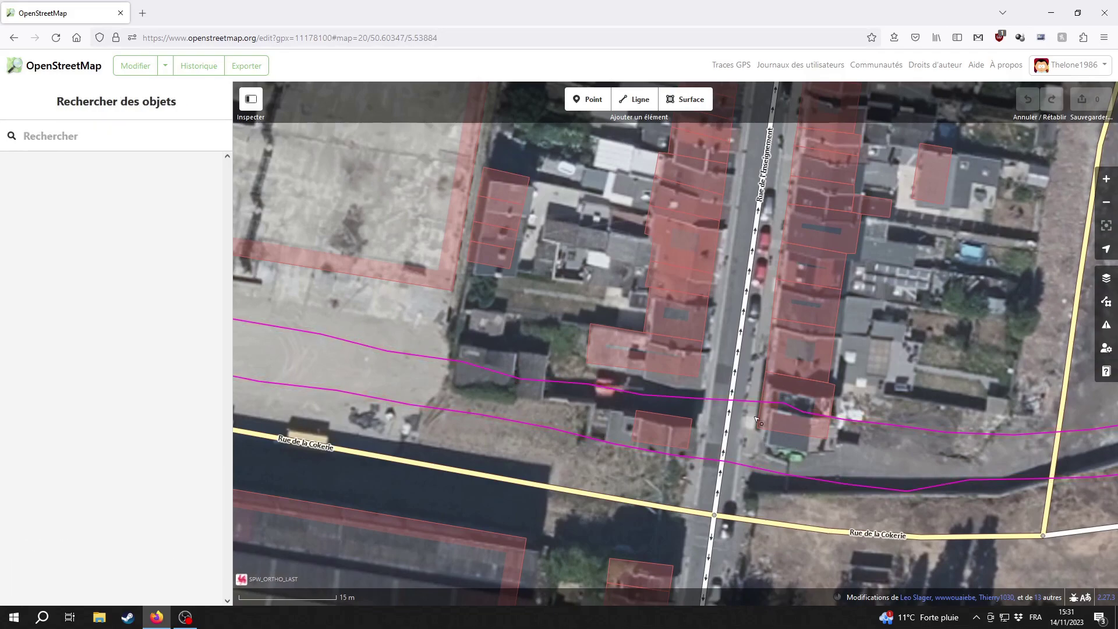
left_click_drag(468, 420, 339, 354)
left_click_drag(645, 449, 294, 444)
left_click_drag(831, 399, 374, 499)
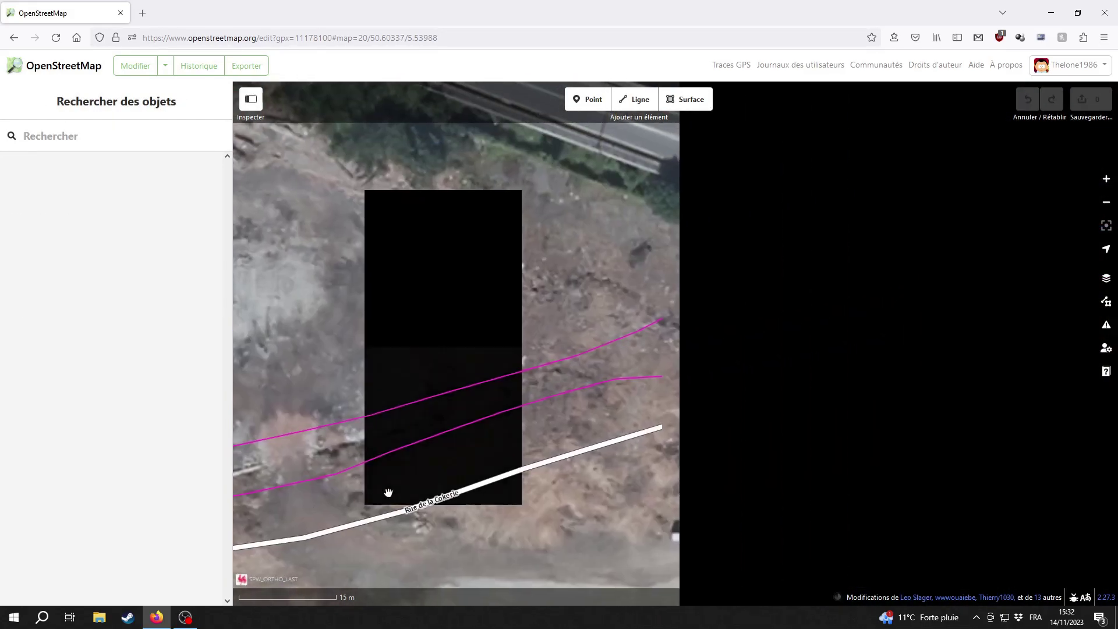
left_click_drag(679, 442, 361, 461)
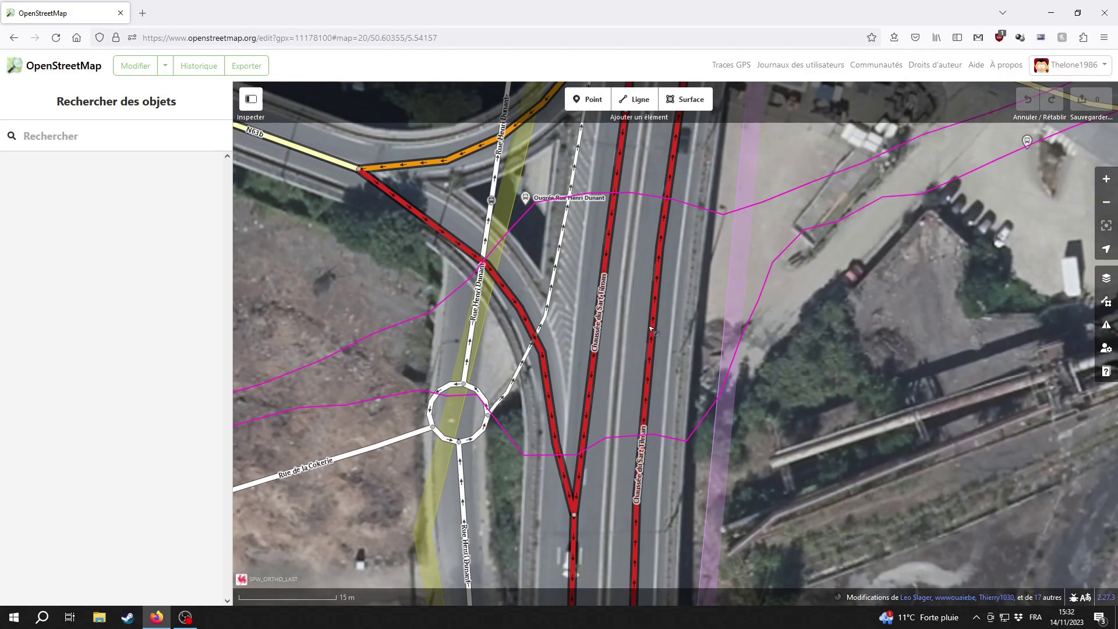
Examine the GPS trace where it crosses the Rue Henri Dunant roundabout, the N63b ramps and Chaussée du Sart Tilman
scroll(659, 256, "down", 1)
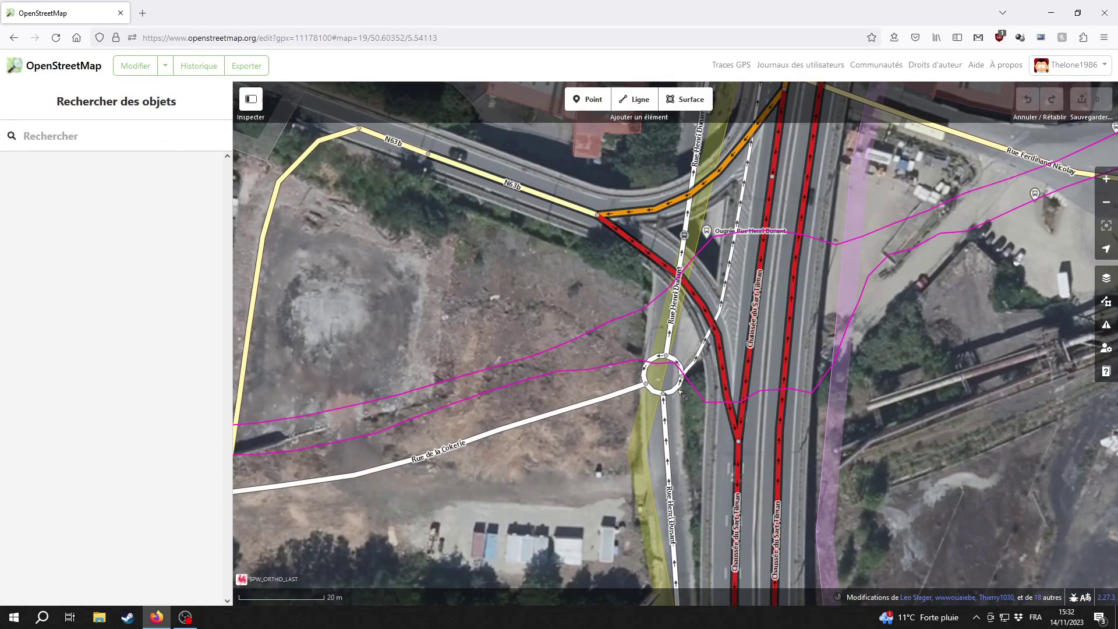
left_click(676, 388)
left_click(611, 437)
scroll(611, 437, "down", 3)
left_click_drag(723, 283, 624, 368)
left_click(622, 375)
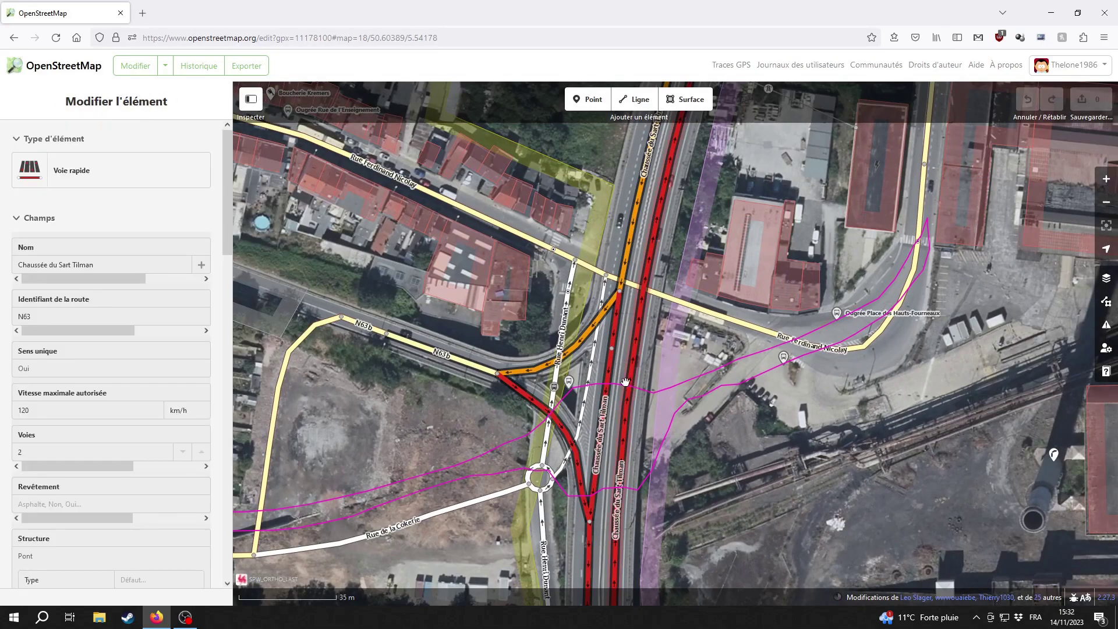
left_click(620, 382)
key("Escape")
left_click(608, 387)
left_click(394, 180)
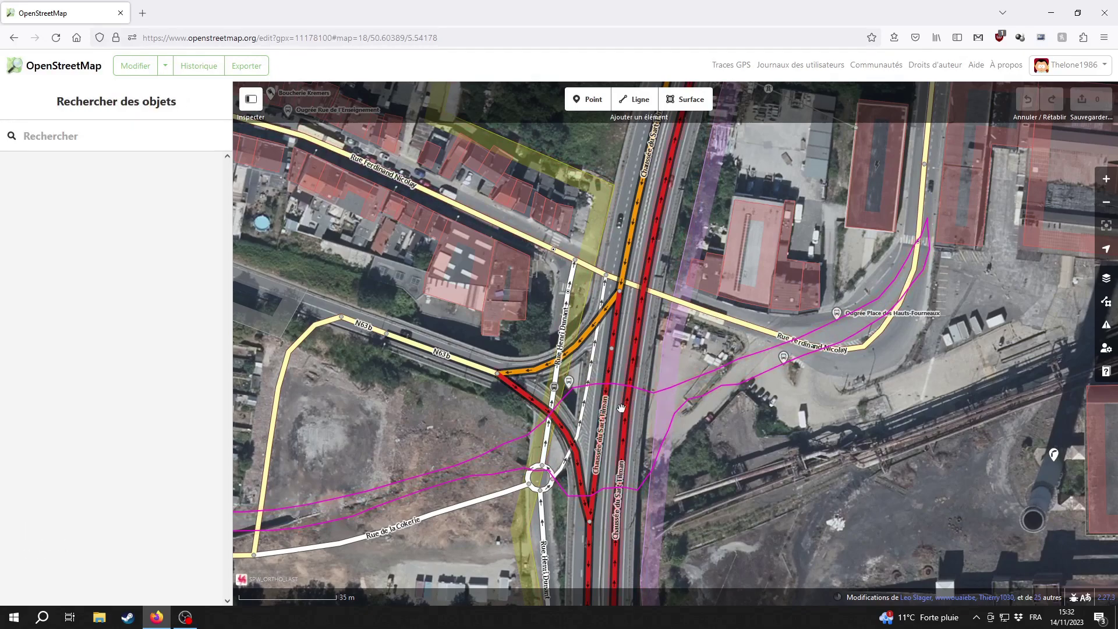
left_click_drag(563, 482, 612, 351)
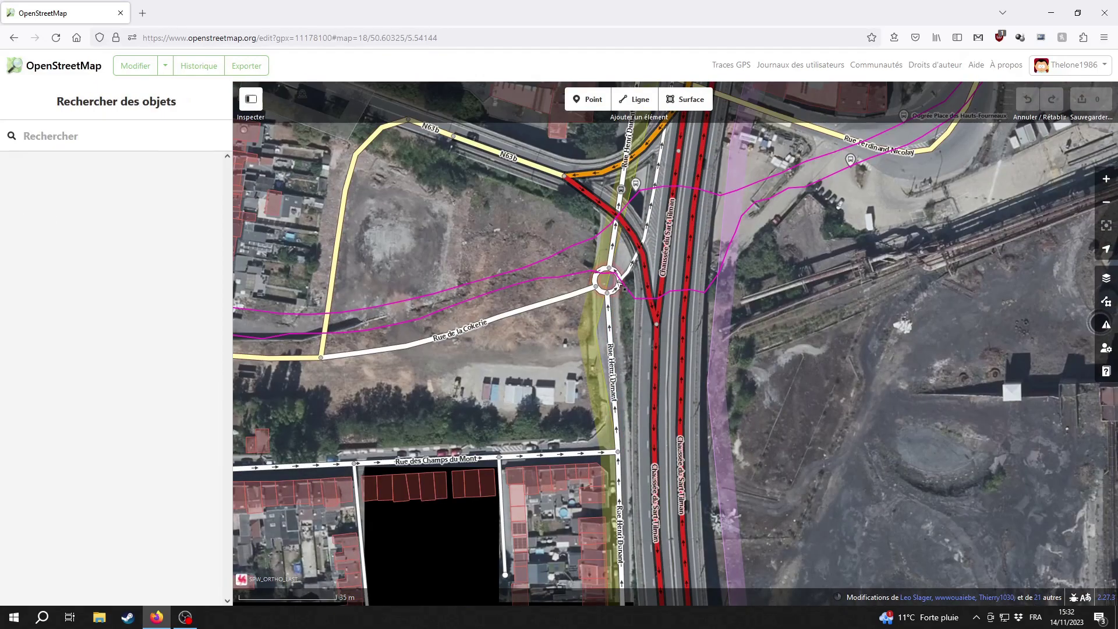
Compare the bend of Rue Ferdinand Nicolay near the Hauts-Fourneaux bus stops with the GPS trace up to its turning point
left_click_drag(788, 287, 733, 428)
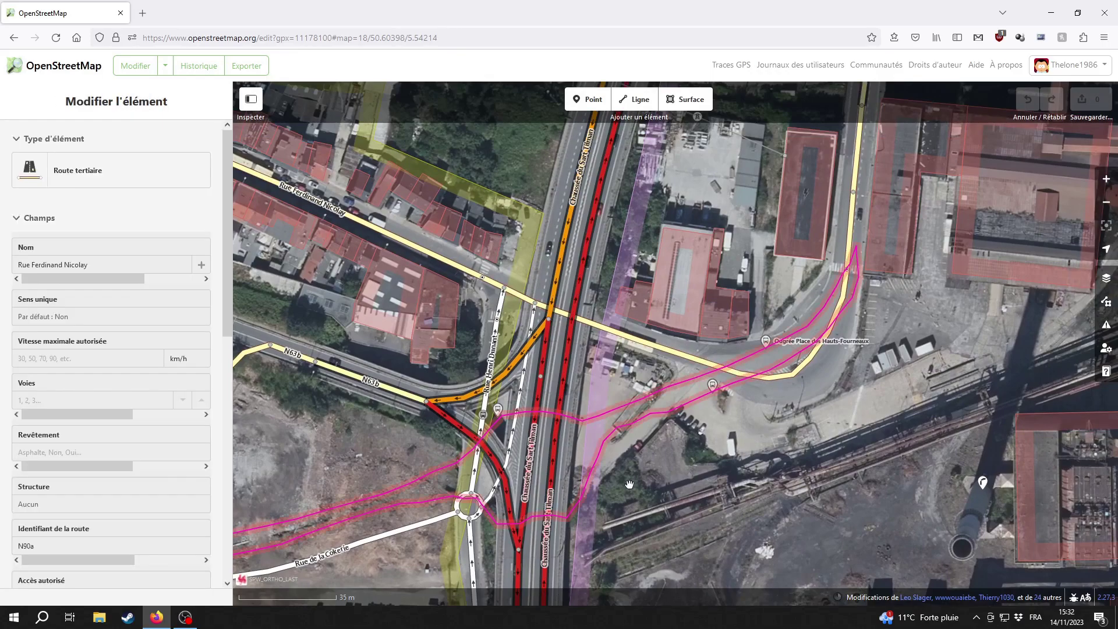
left_click_drag(667, 456, 831, 407)
left_click_drag(920, 426, 678, 519)
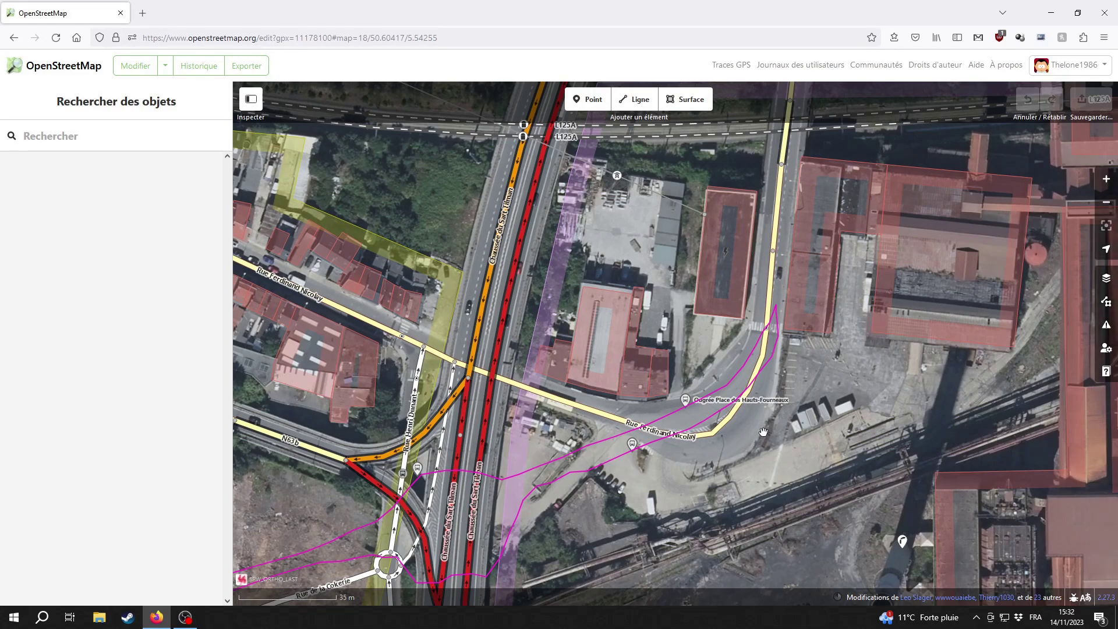
scroll(717, 354, "up", 5)
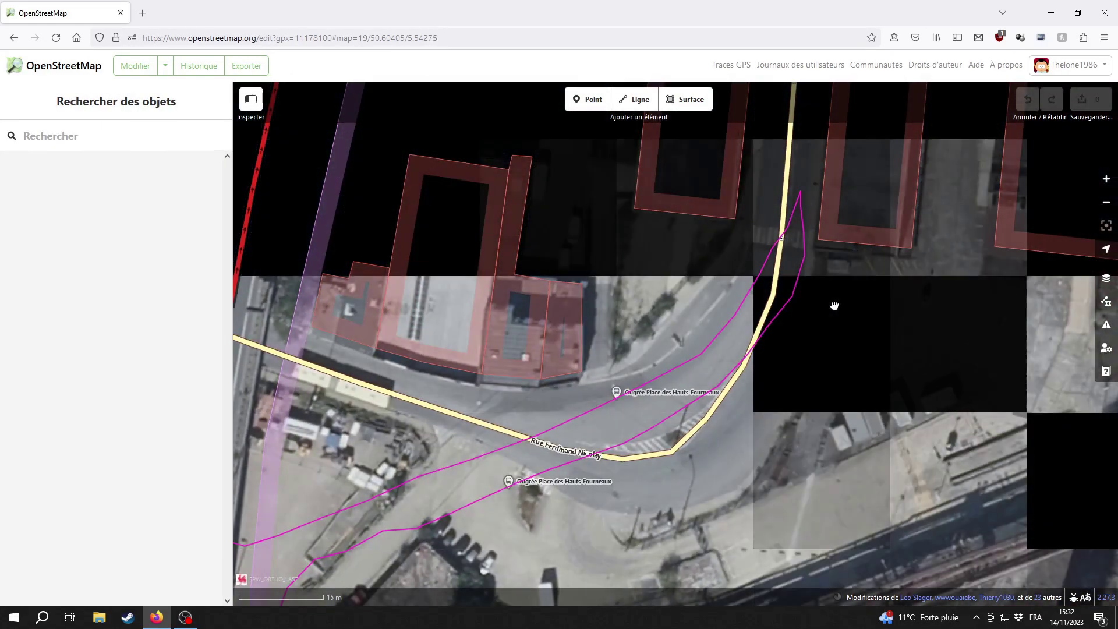
left_click_drag(835, 305, 740, 411)
left_click_drag(709, 474, 761, 358)
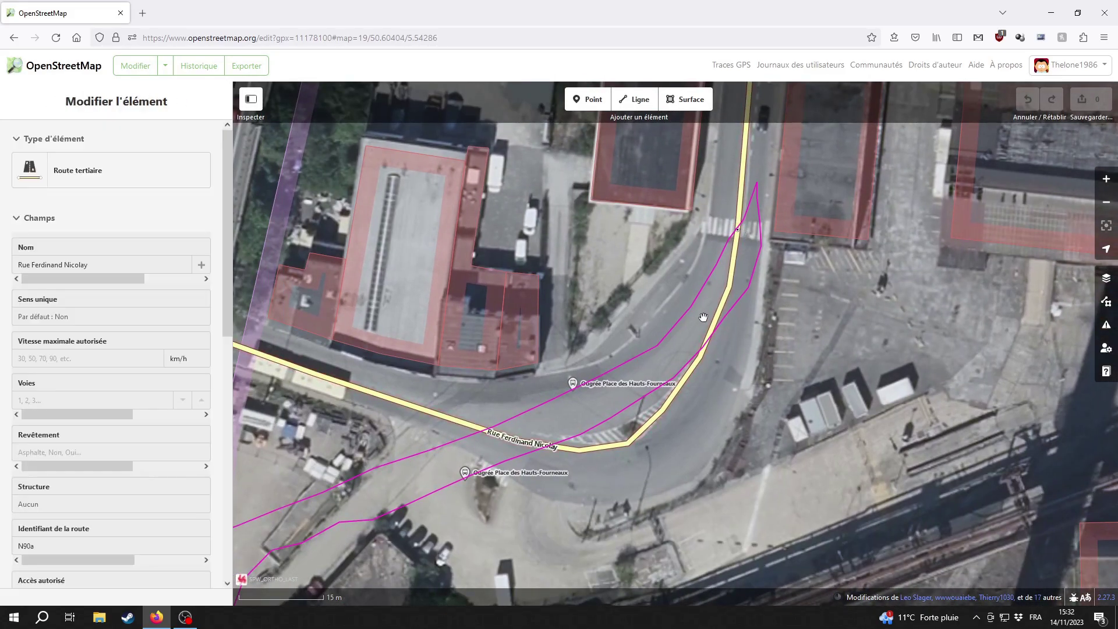
left_click_drag(464, 473, 675, 370)
left_click(1026, 107)
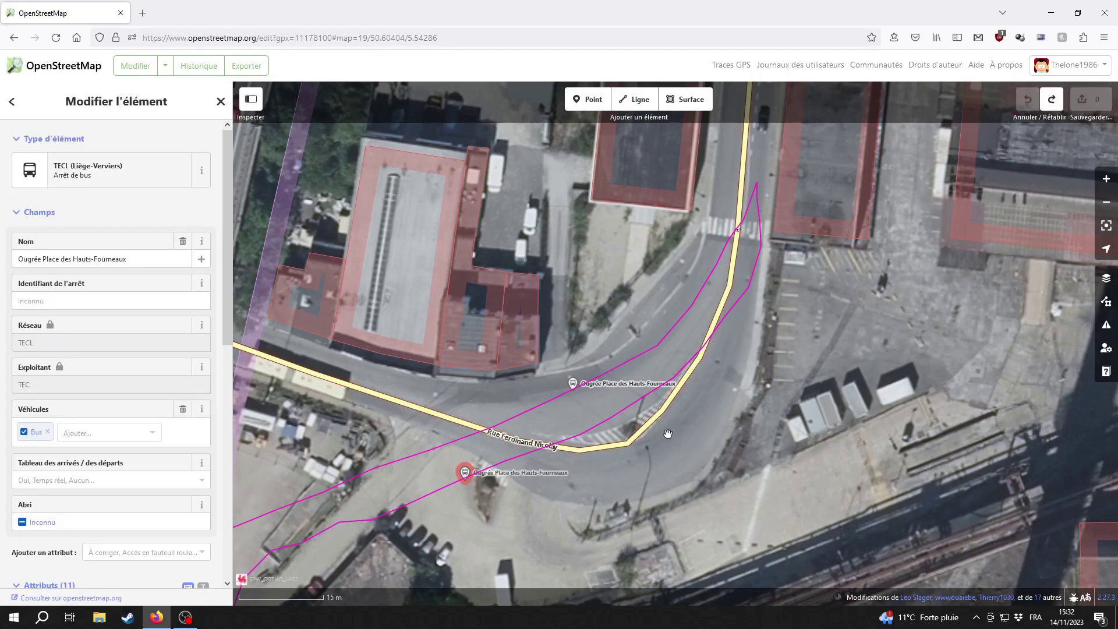
left_click(498, 509)
Review the GPS trace between the Chaussée du Sart Tilman crossing and the pedestrian crossing on Rue Ferdinand Nicolay
left_click_drag(498, 509, 874, 332)
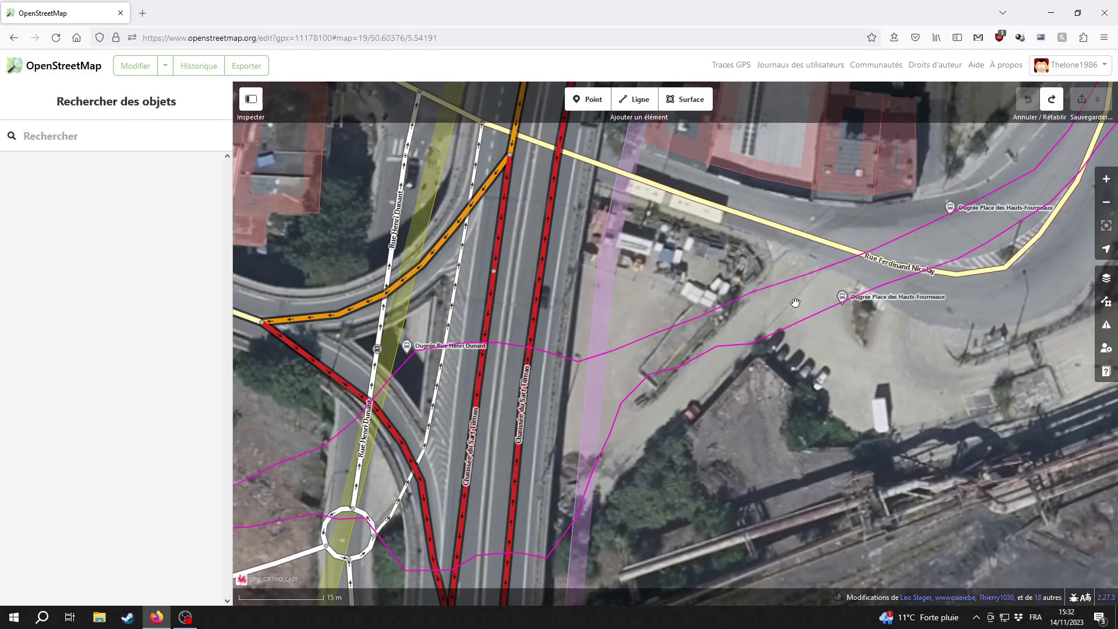
left_click_drag(797, 302, 565, 434)
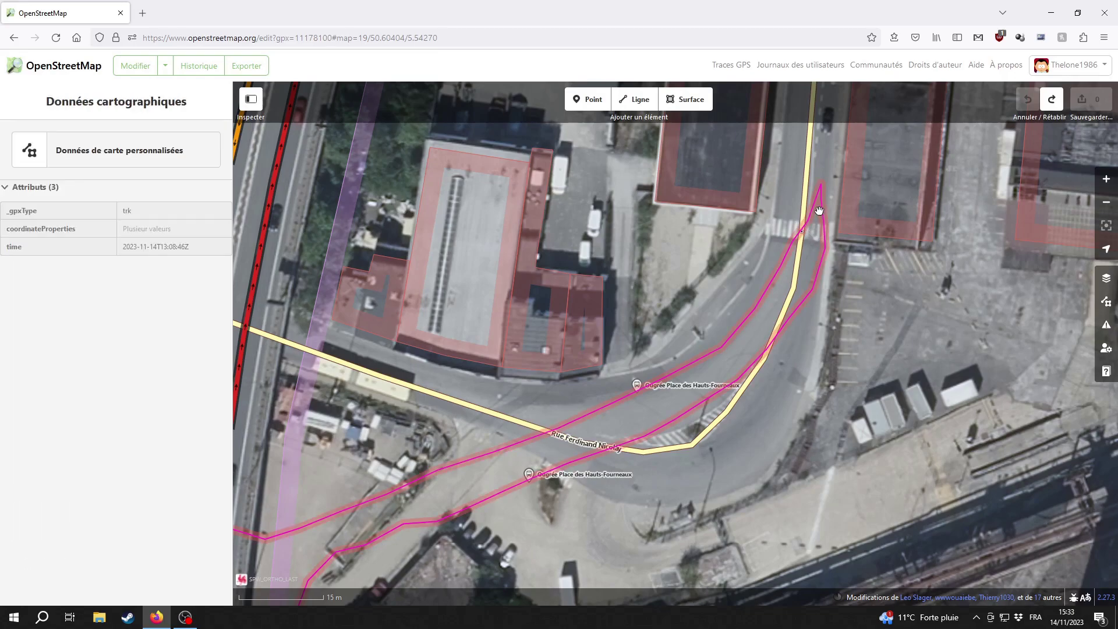
left_click_drag(551, 461, 934, 304)
left_click_drag(926, 370, 752, 427)
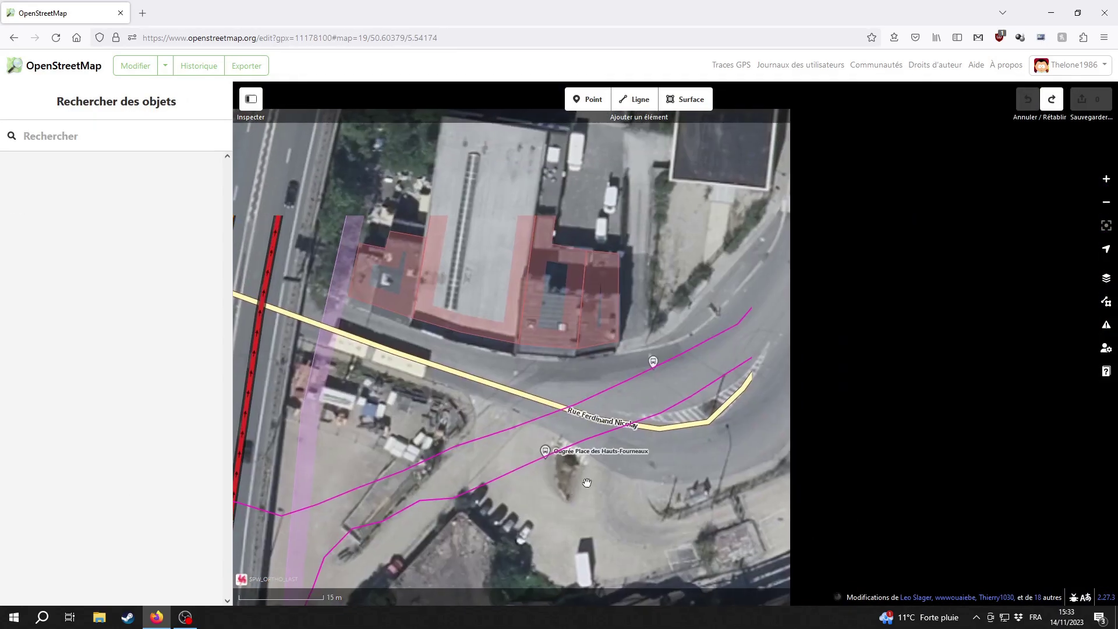
left_click_drag(812, 300, 769, 398)
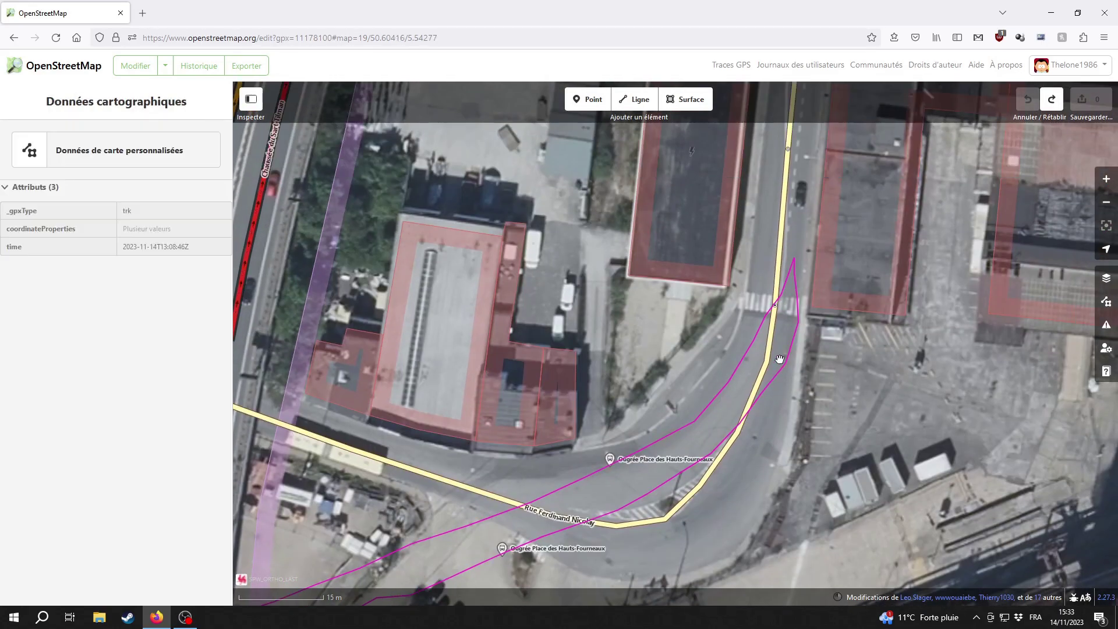
Select the Rue Ferdinand Nicolay segment and examine its extent from the bend back to the Rue Henri Dunant junction
left_click(771, 347)
left_click_drag(714, 521, 965, 344)
left_click_drag(644, 205, 812, 403)
left_click_drag(897, 417, 591, 394)
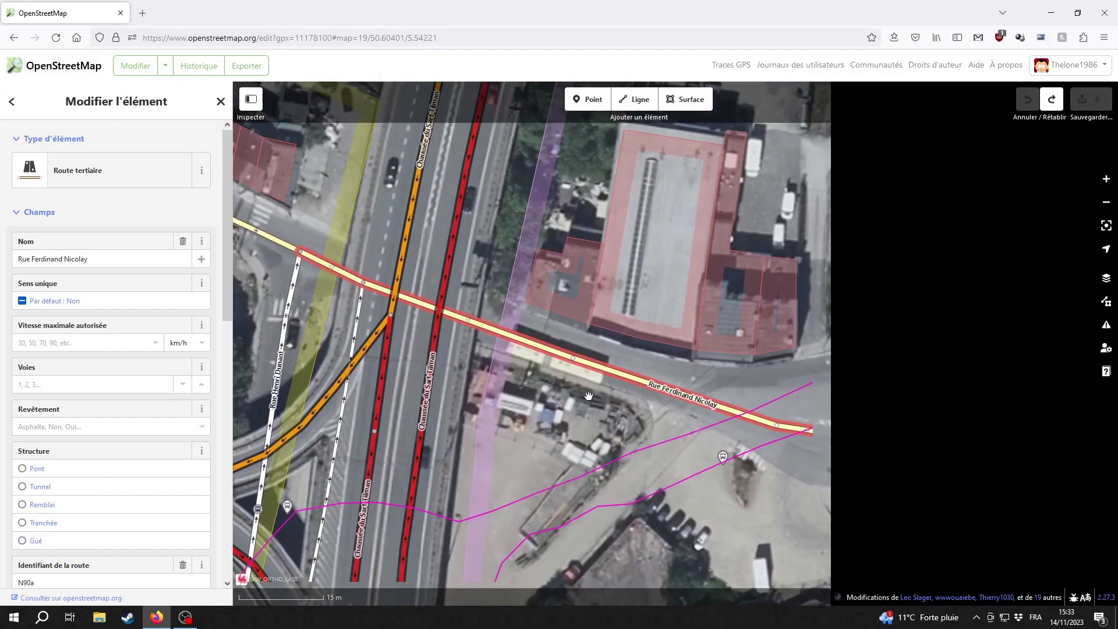
left_click_drag(806, 521, 671, 601)
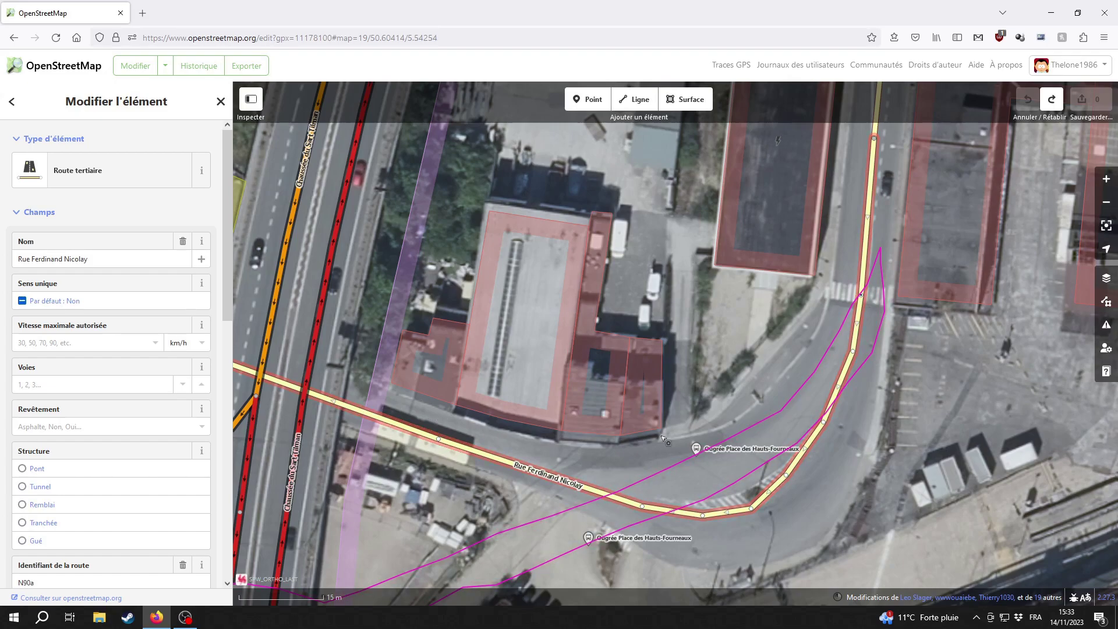
left_click_drag(434, 416, 809, 437)
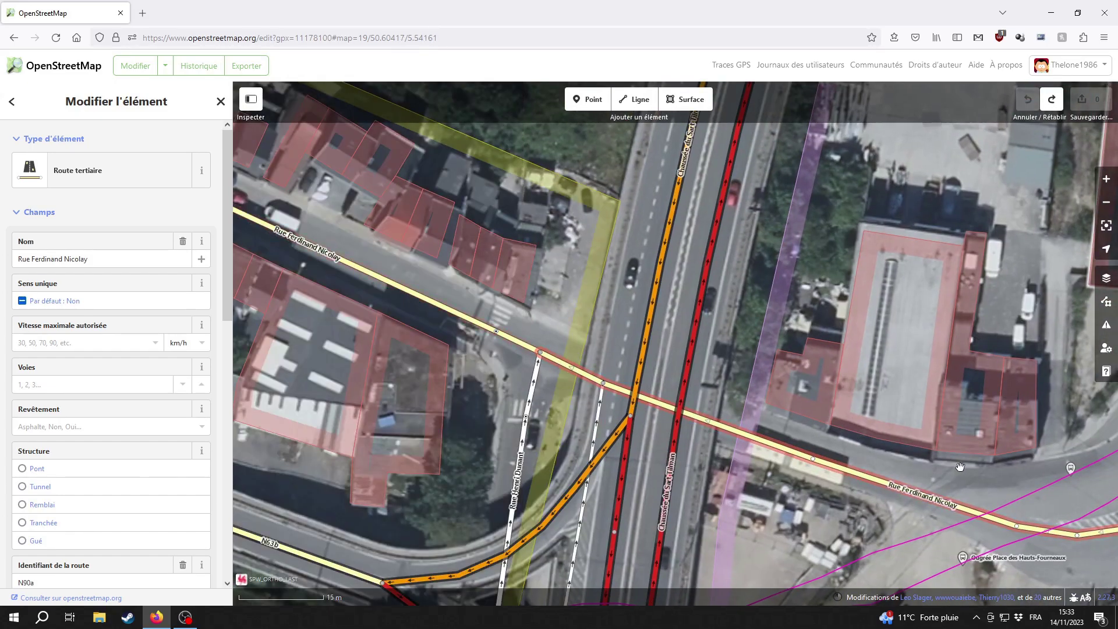
left_click_drag(963, 466, 852, 292)
Check the OpenStreetMap page of the unnamed one-way service road between the small roundabout and Rue Ferdinand Nicolay, and delete that road
left_click(470, 401)
left_click_drag(449, 505, 590, 304)
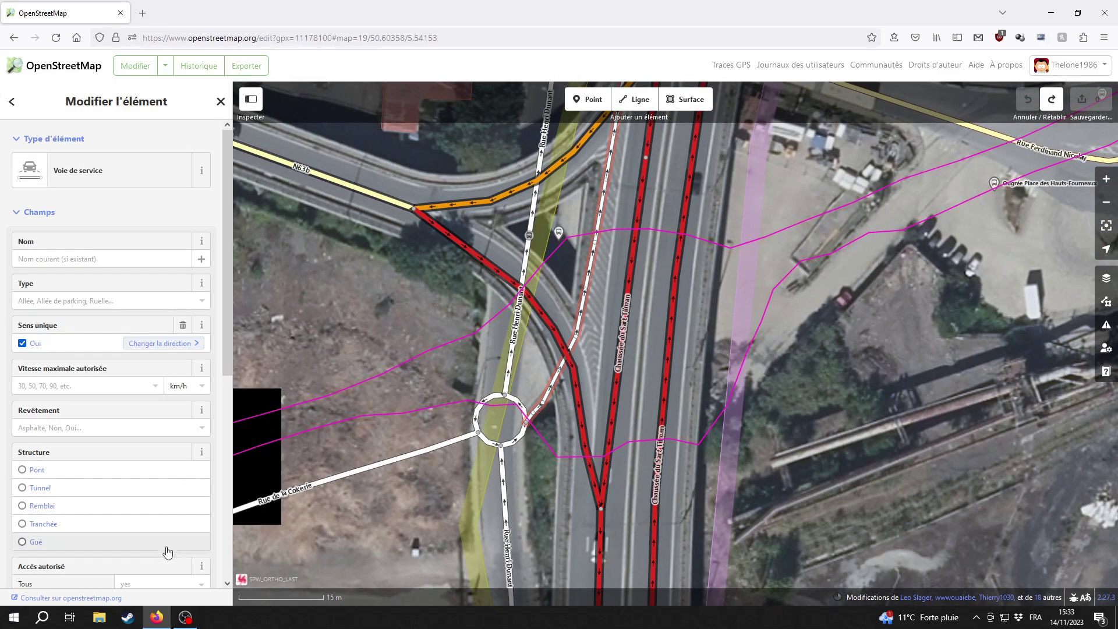
left_click(82, 598)
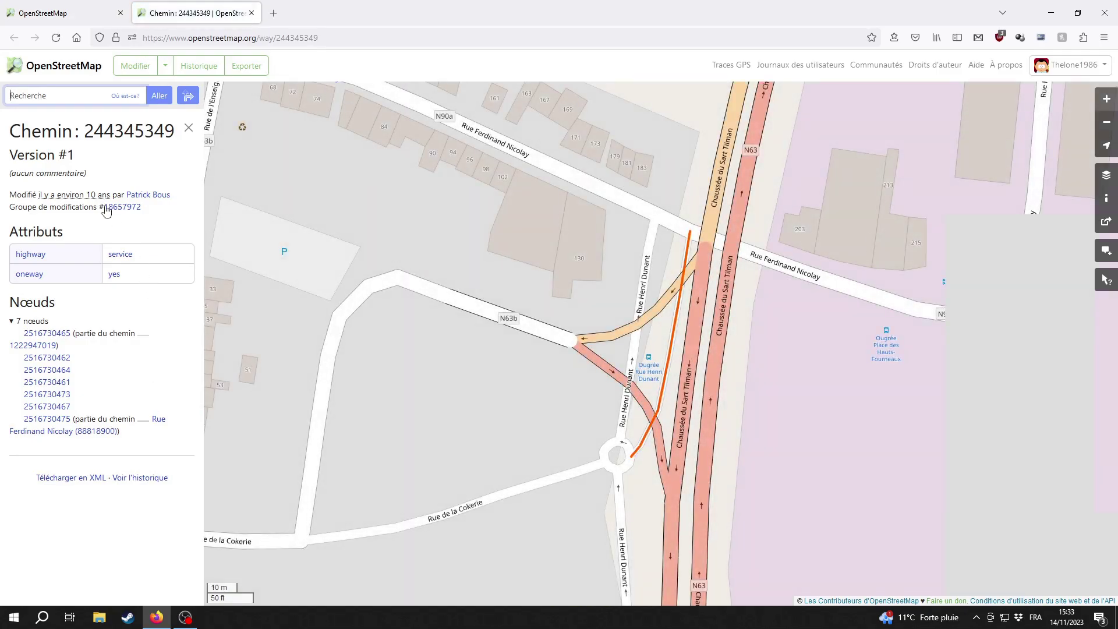
left_click(189, 129)
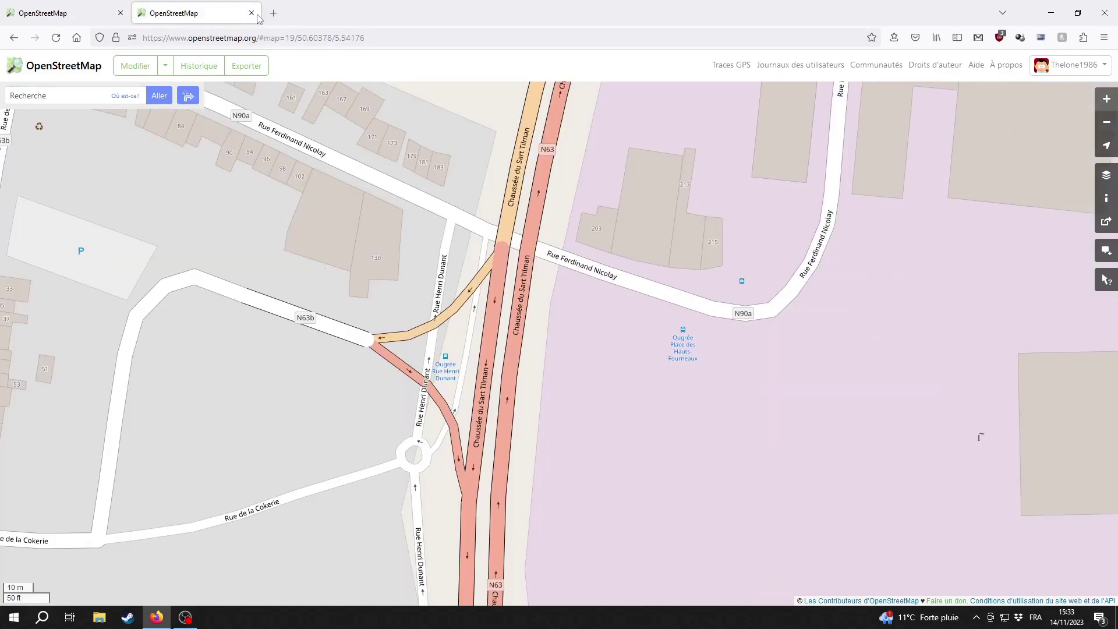
left_click(251, 13)
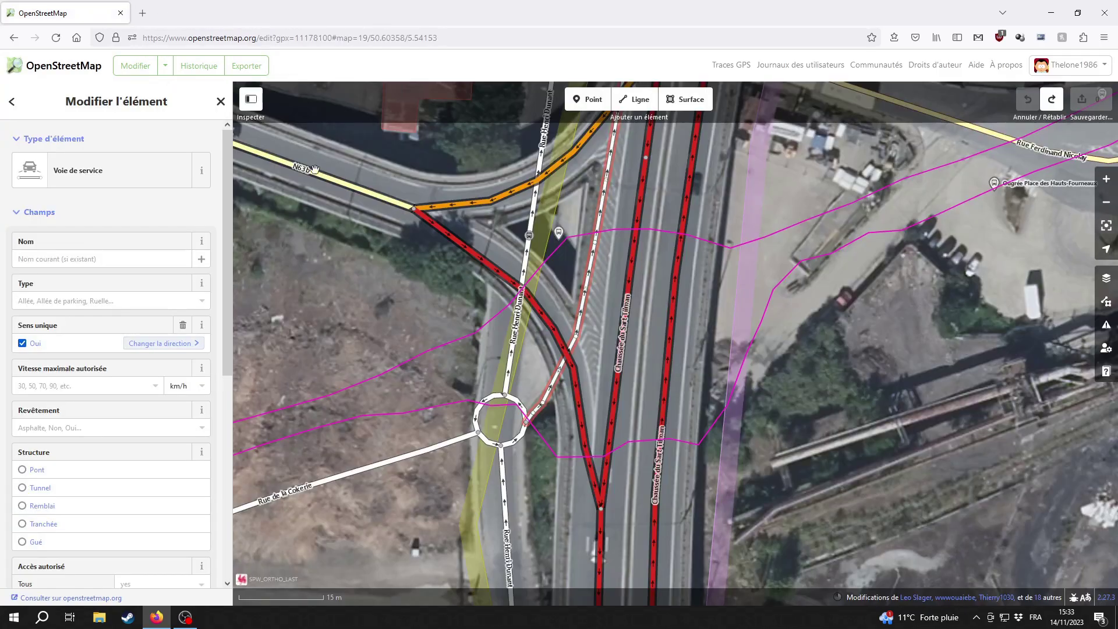
right_click(592, 268)
left_click(606, 471)
Split Rue Ferdinand Nicolay at the pedestrian crossing north of its bend, and leave the new segment unselected
left_click_drag(923, 355, 799, 529)
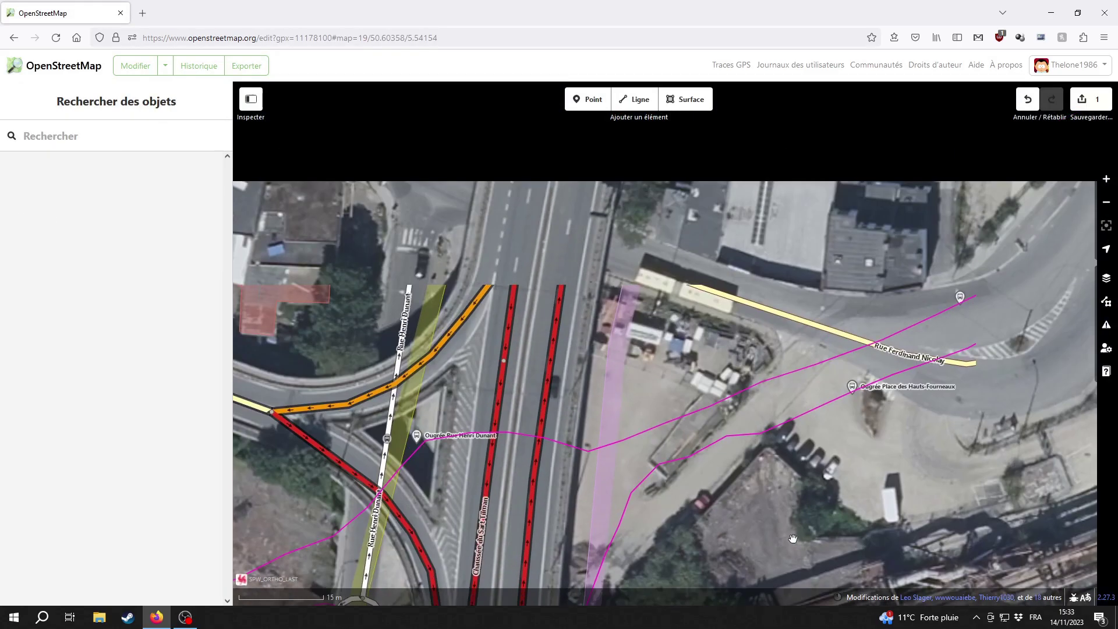
left_click(874, 403)
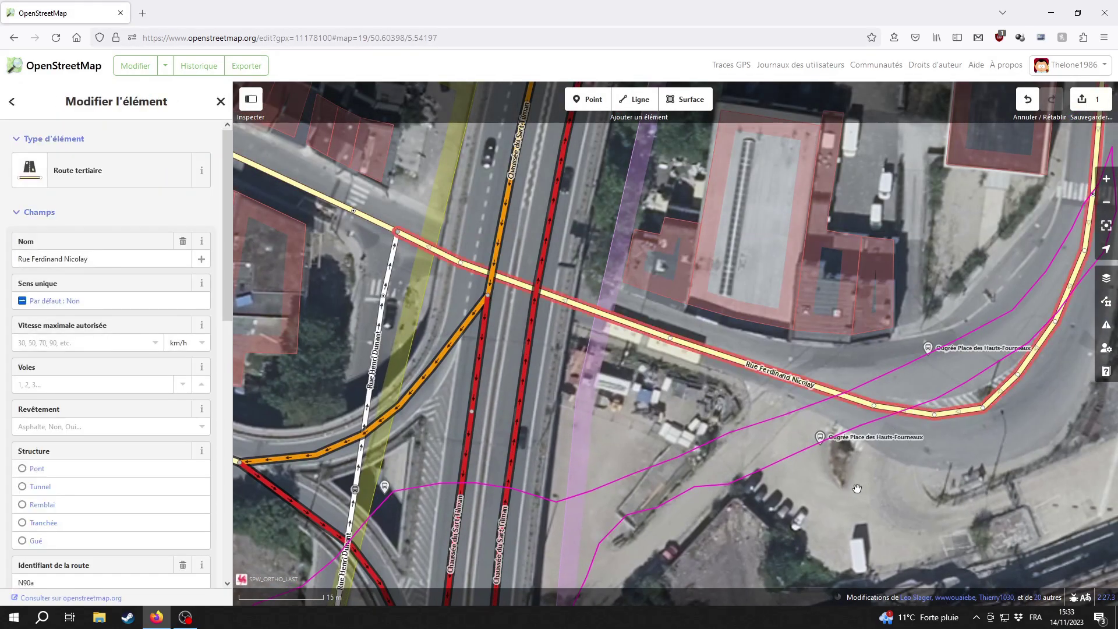
left_click_drag(441, 261, 552, 337)
left_click_drag(1045, 438, 637, 489)
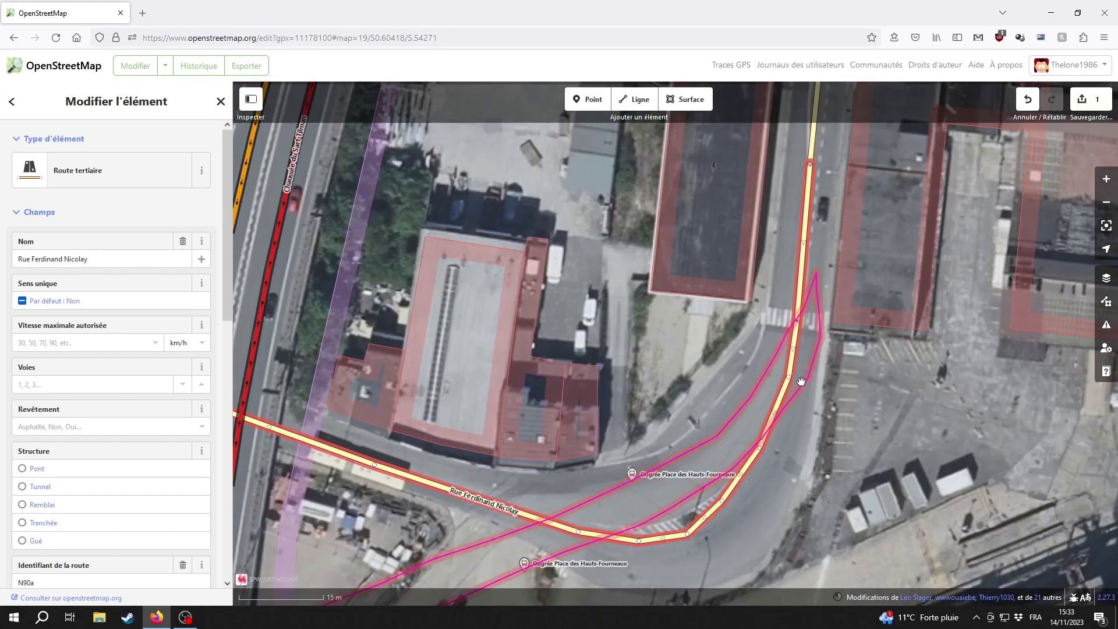
left_click(803, 325, "shift")
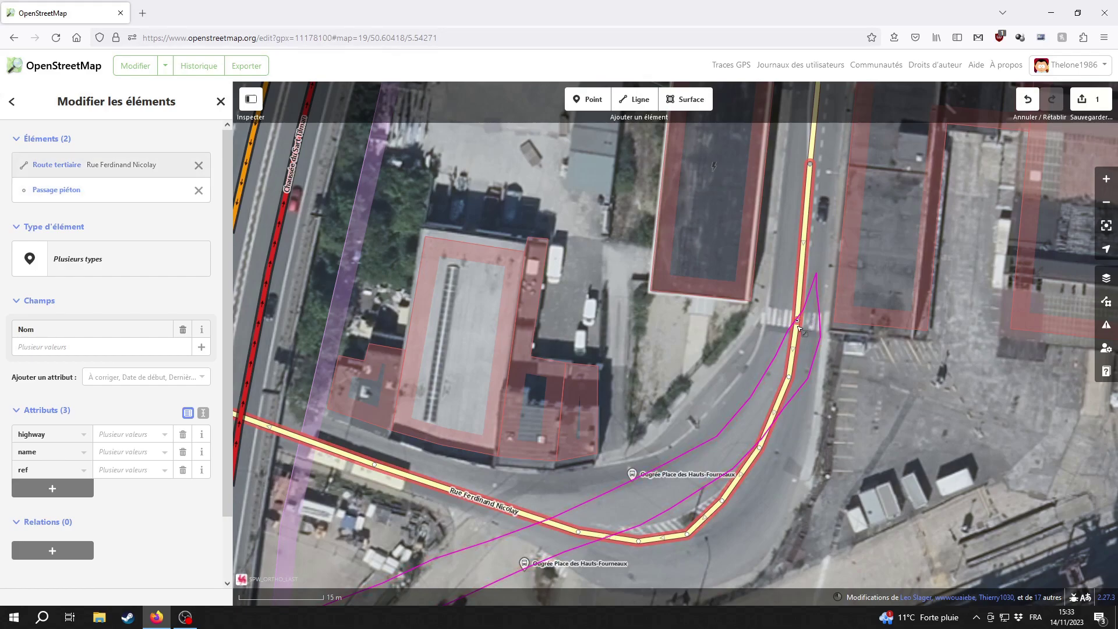
right_click(798, 324)
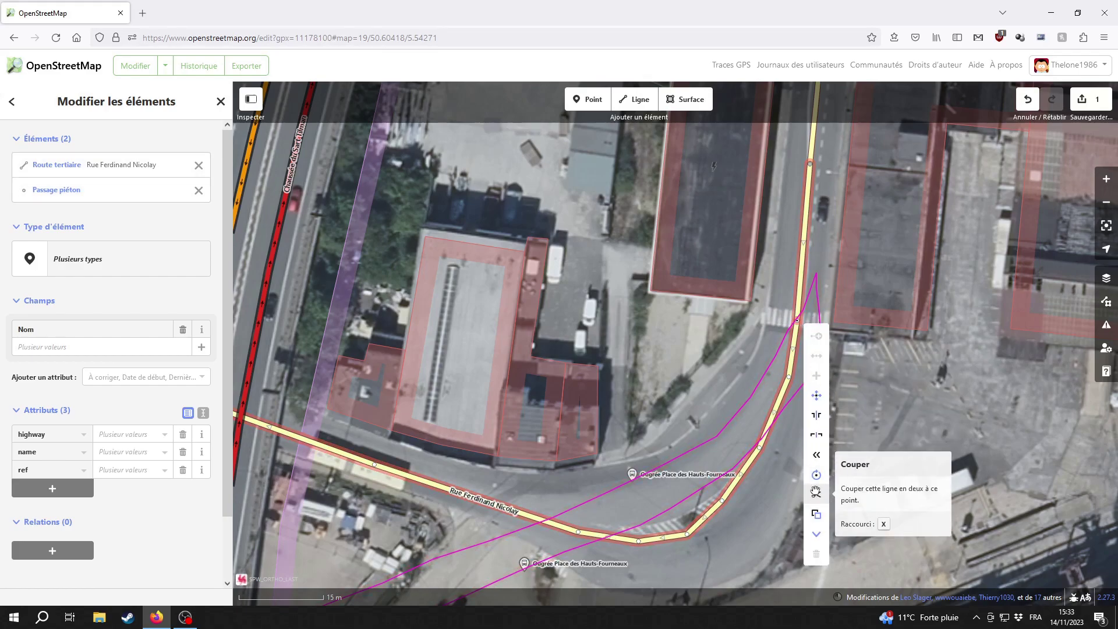
left_click(816, 494)
left_click(755, 470)
left_click(755, 469)
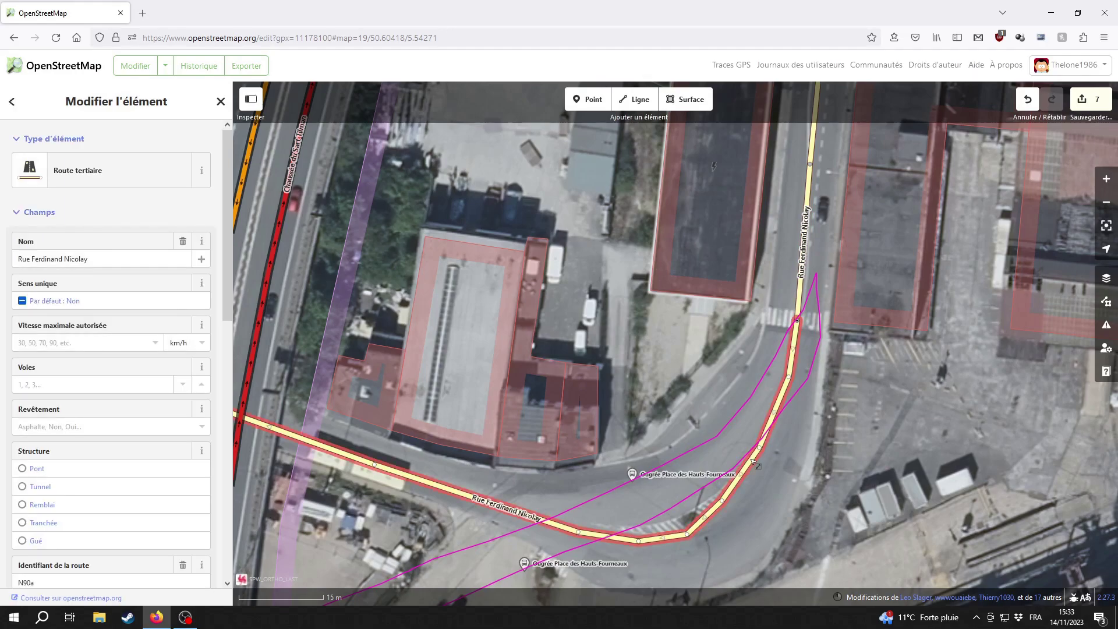
right_click(756, 470)
left_click(709, 556)
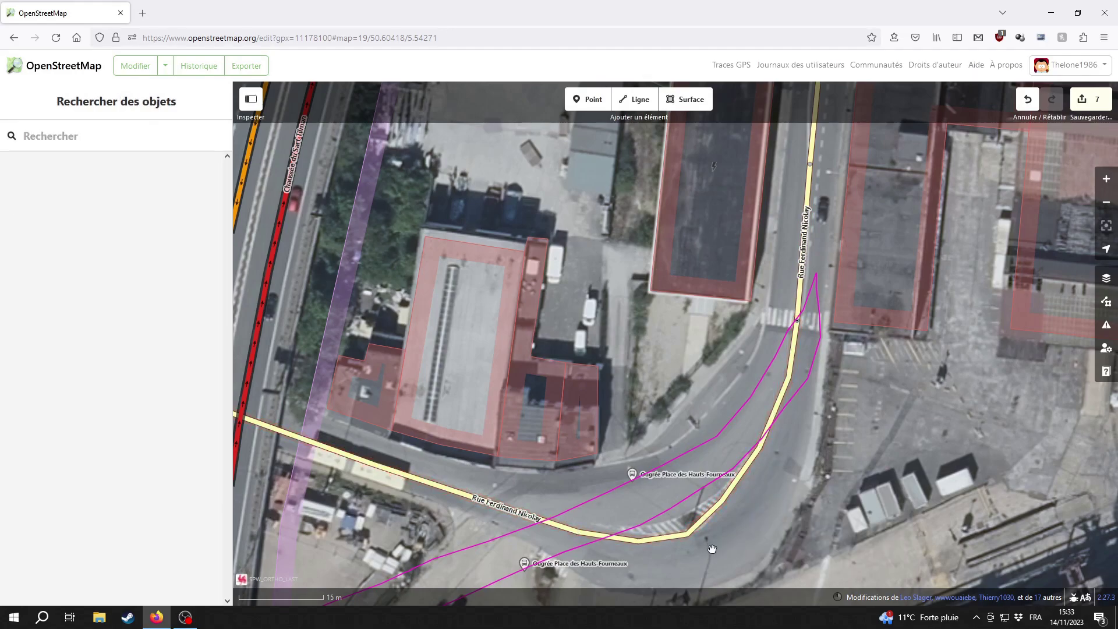
Examine the attributes and relations of the Rue Ferdinand Nicolay segment between Rue Henri Dunant and the pedestrian crossing
left_click(750, 466)
left_click_drag(794, 497, 1067, 350)
left_click_drag(807, 439, 861, 412)
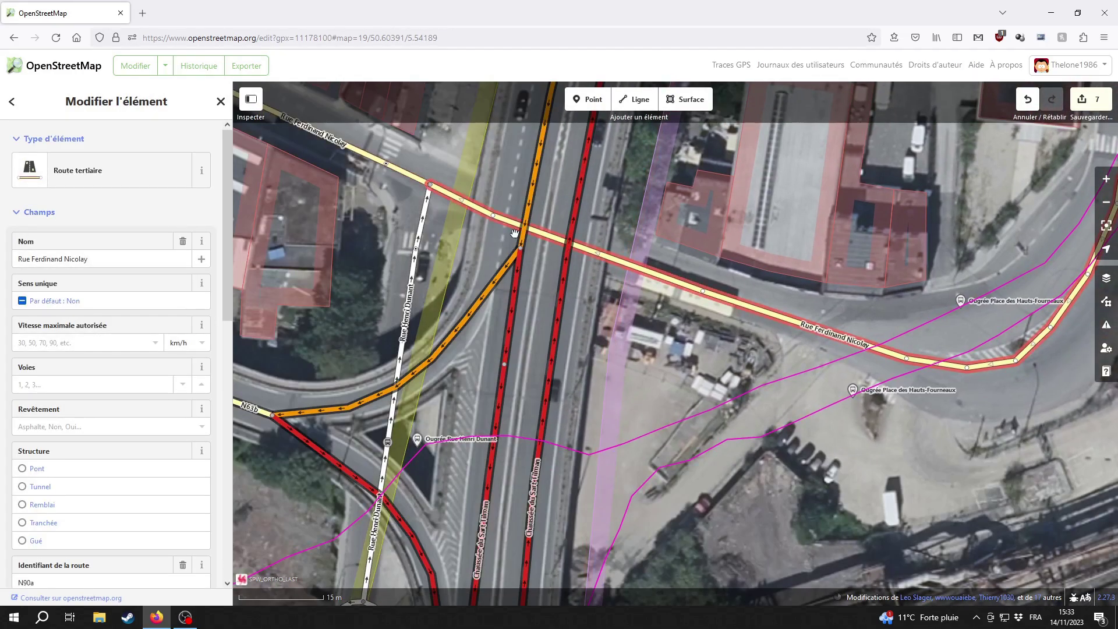
left_click(440, 214)
left_click(454, 199)
scroll(154, 410, "down", 10)
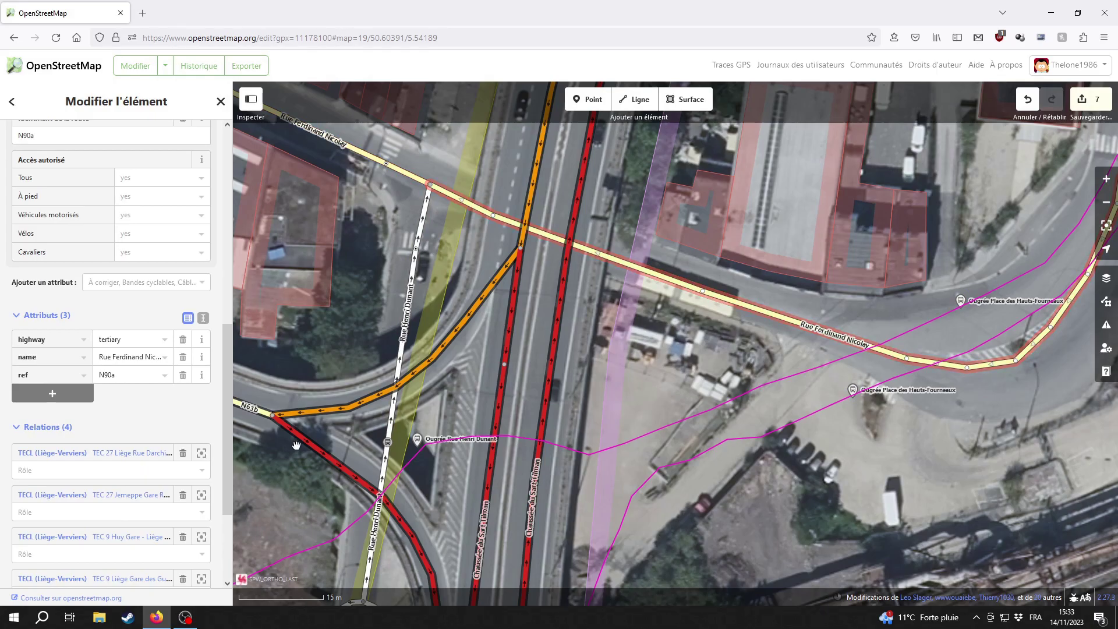
Review the GPS trace westward along Rue de la Cokerie to the N663 roundabout and Rue des Six Bonniers
left_click_drag(524, 524, 829, 429)
left_click_drag(534, 409, 836, 329)
scroll(673, 406, "down", 7)
left_click_drag(262, 423, 723, 430)
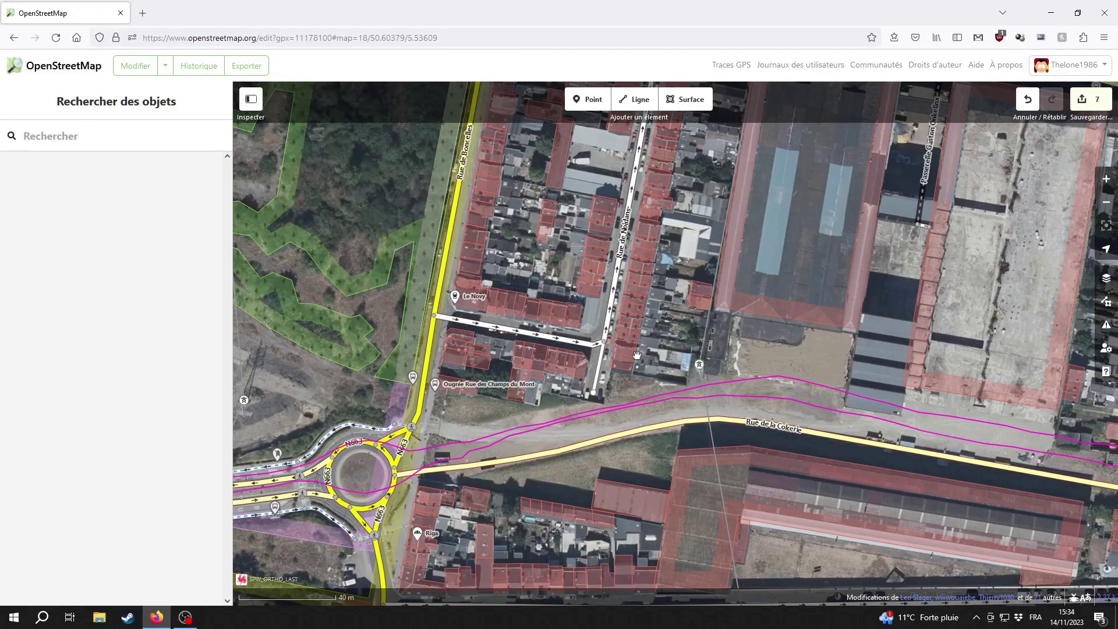
left_click_drag(304, 399, 637, 355)
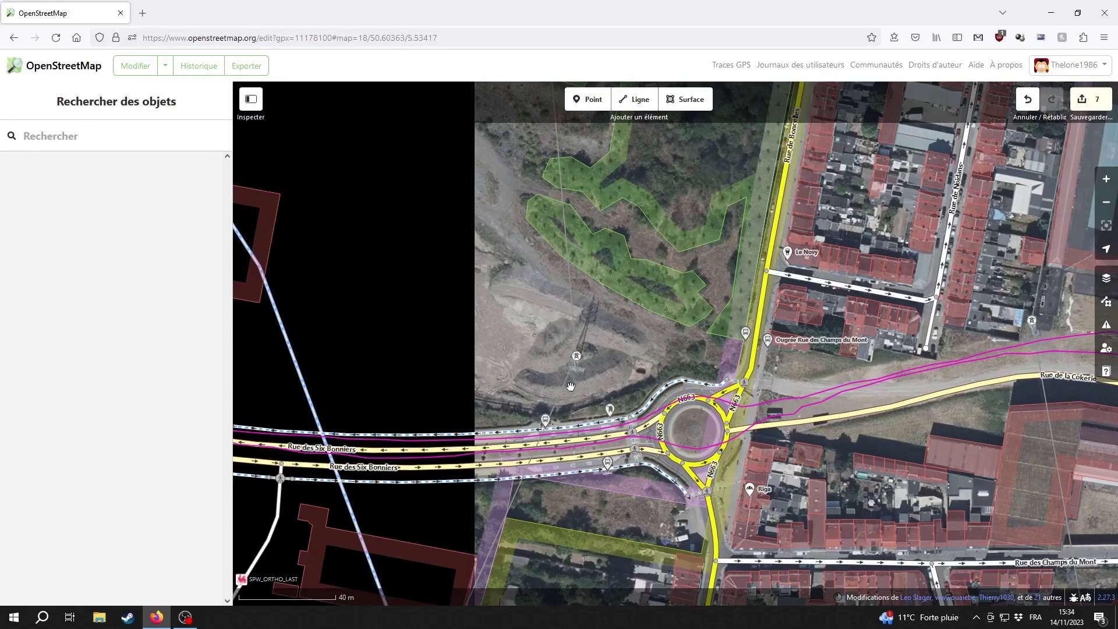
Inspect the Rue des Six Bonniers carriageway west of the N663 roundabout, and follow the GPS trace east to Rue Ferdinand Nicolay
left_click(406, 469)
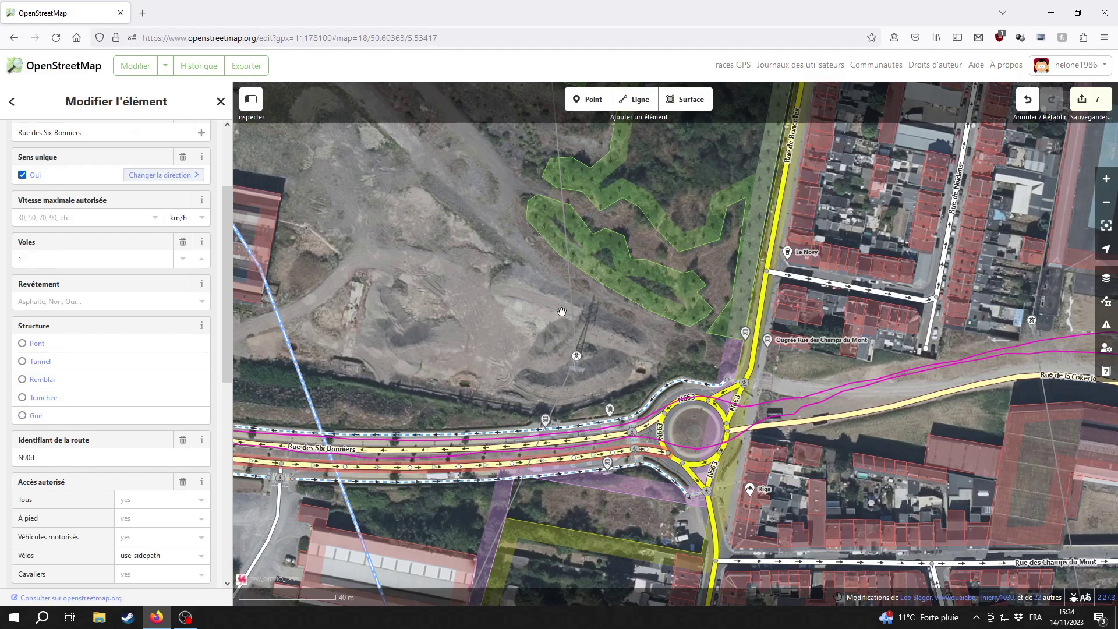
left_click(629, 296)
left_click(659, 345)
left_click_drag(686, 359, 187, 389)
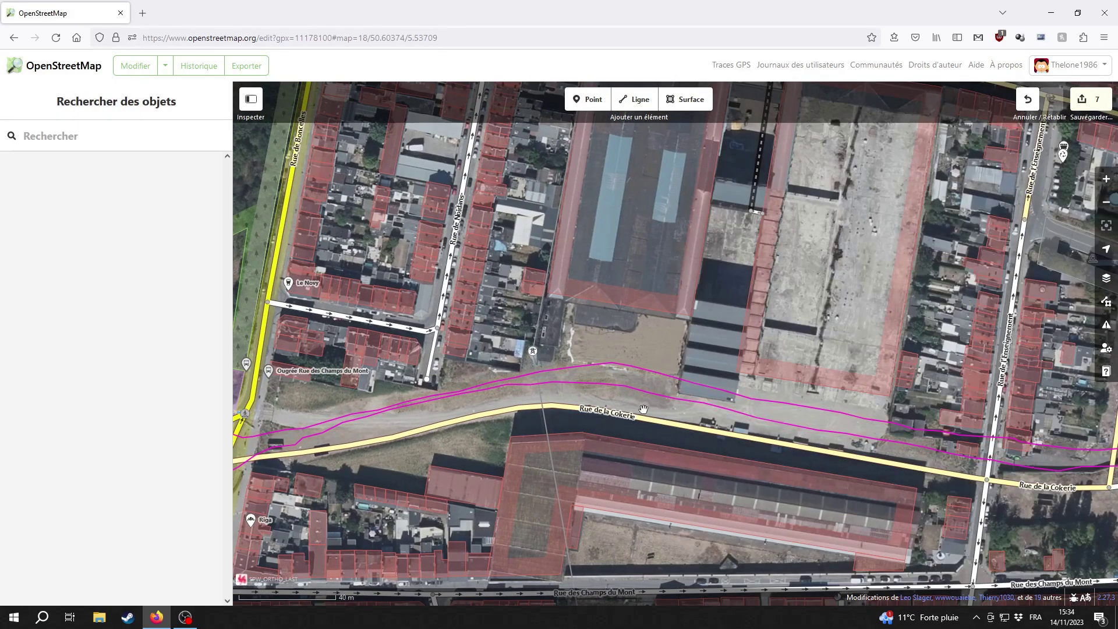
left_click_drag(674, 413, 454, 422)
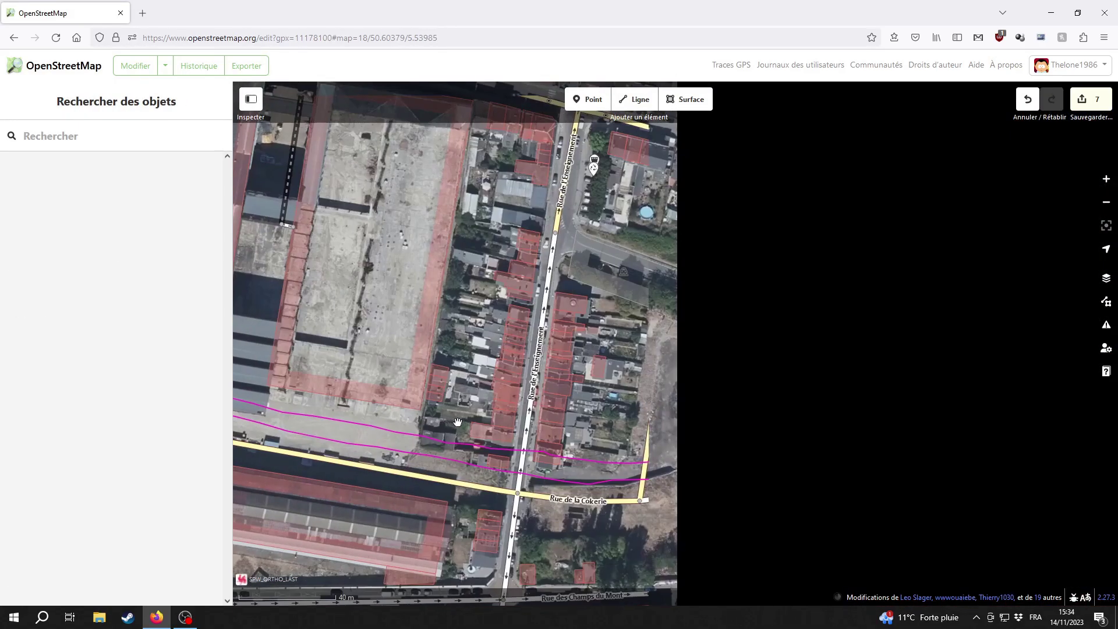
left_click_drag(751, 419, 449, 434)
left_click_drag(790, 429, 673, 458)
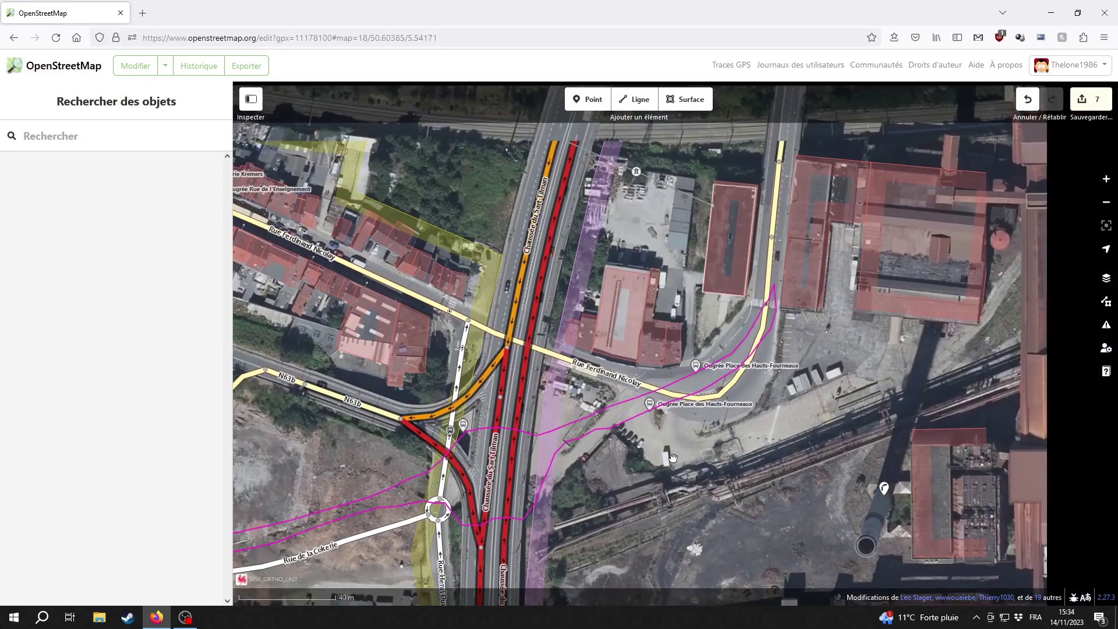
Examine the attributes of the Rue Ferdinand Nicolay segment under Chaussée du Sart-Tilman and check whether the segment can be deleted
left_click(609, 375)
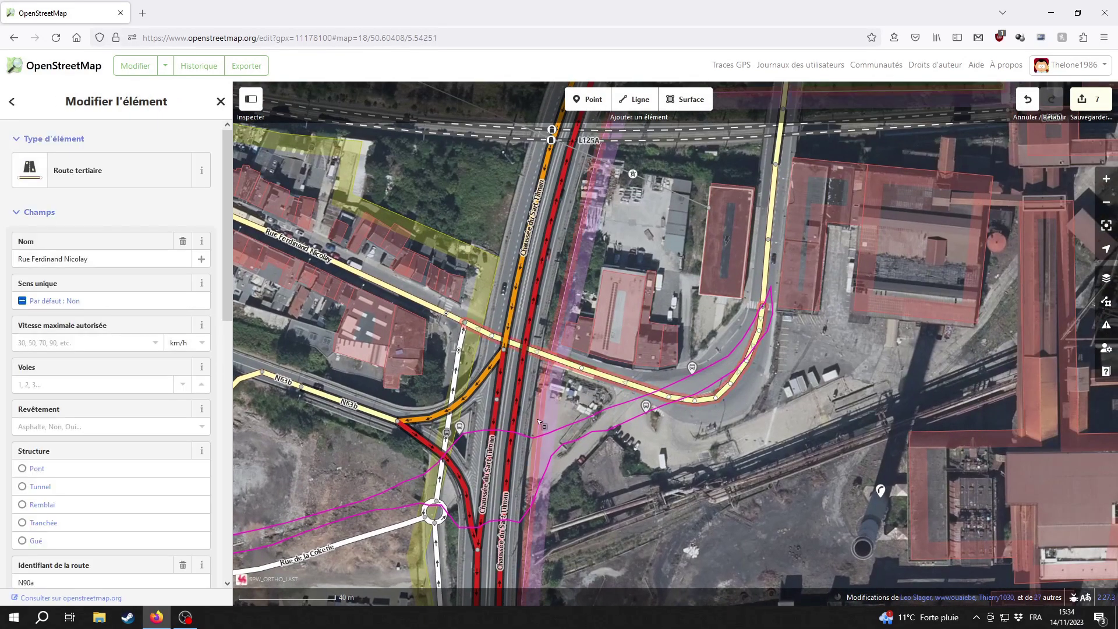
scroll(542, 424, "up", 2)
scroll(82, 393, "down", 5)
scroll(86, 395, "down", 1)
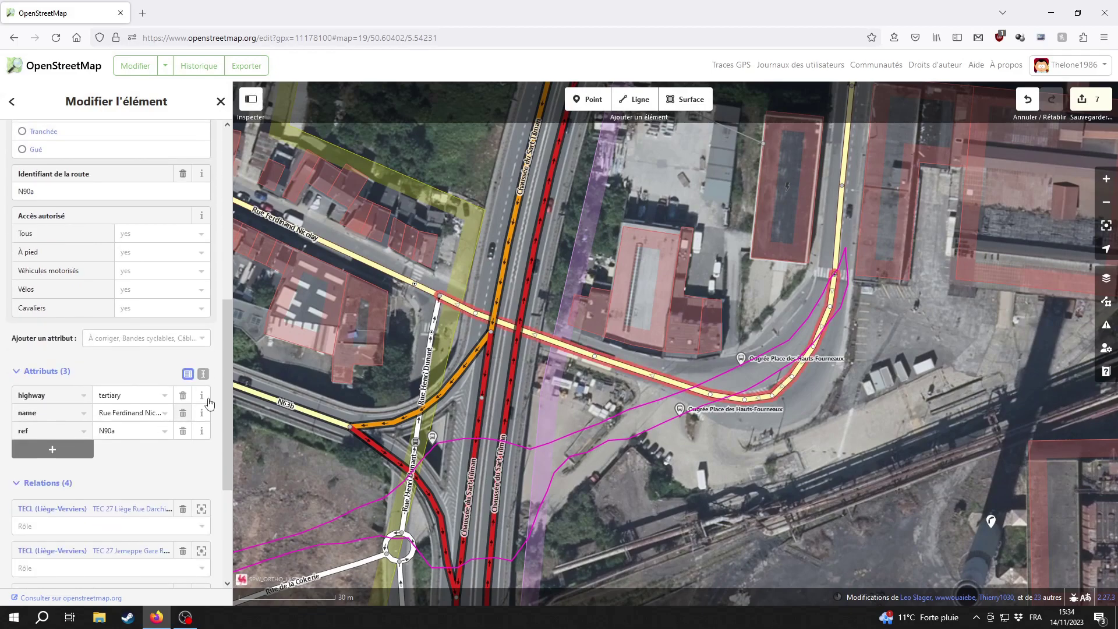
right_click(624, 367)
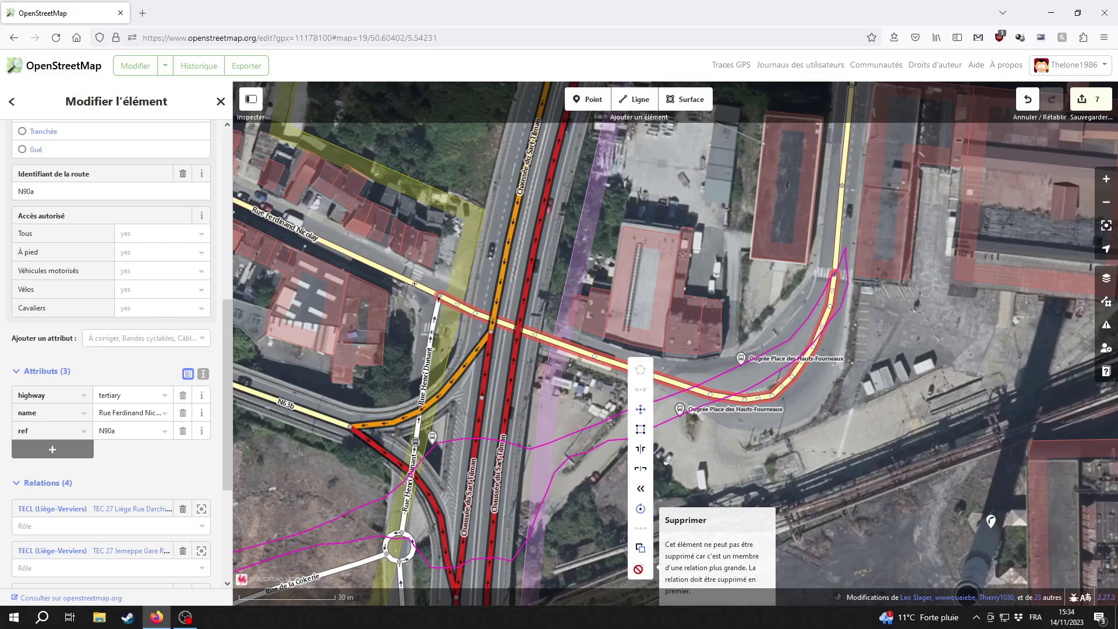
scroll(611, 519, "down", 1)
left_click(674, 488)
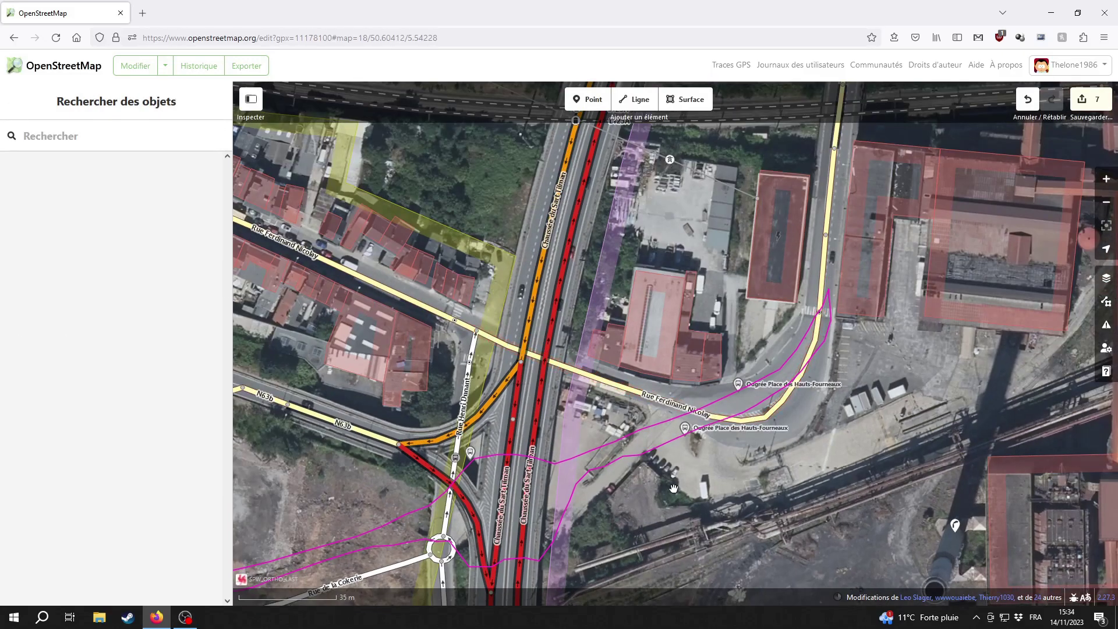
Review the GPS trace along Rue de la Cokerie between the N663 roundabout and Rue Ferdinand Nicolay, and inspect Rue Henri Dunant's attributes and relations
left_click_drag(615, 509, 806, 363)
left_click_drag(273, 442, 792, 417)
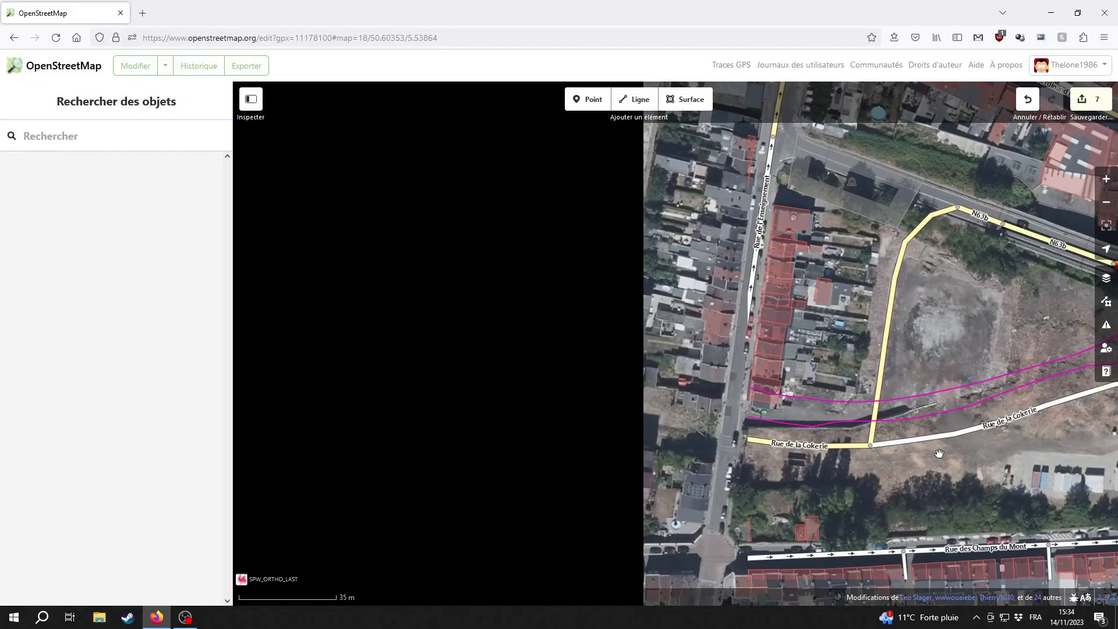
left_click(407, 423)
left_click(387, 392)
left_click_drag(386, 392, 871, 439)
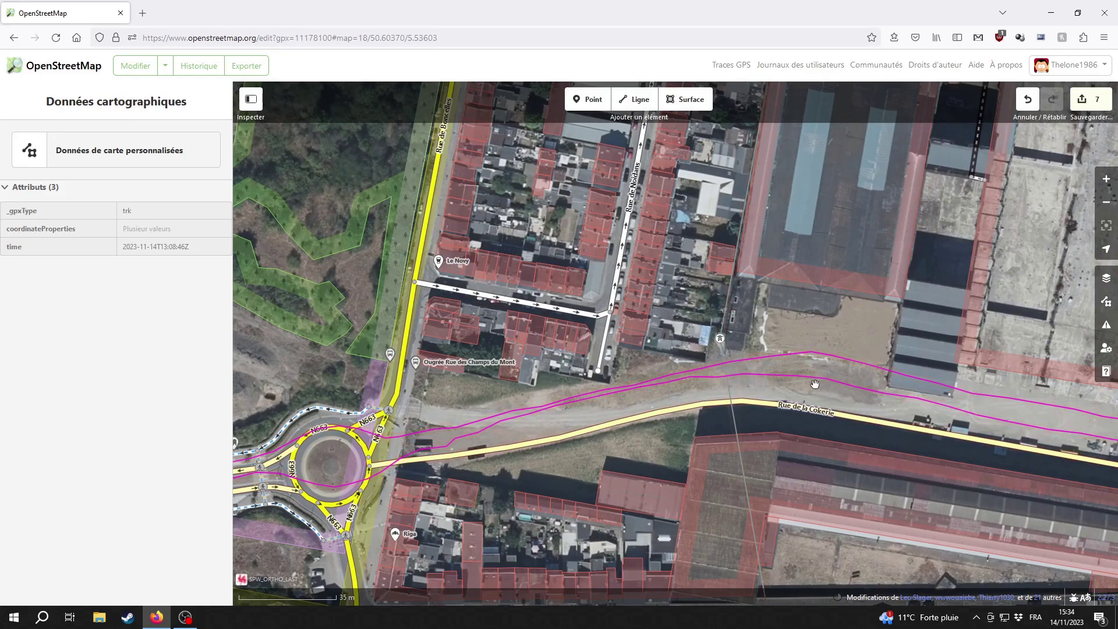
left_click_drag(824, 394, 693, 398)
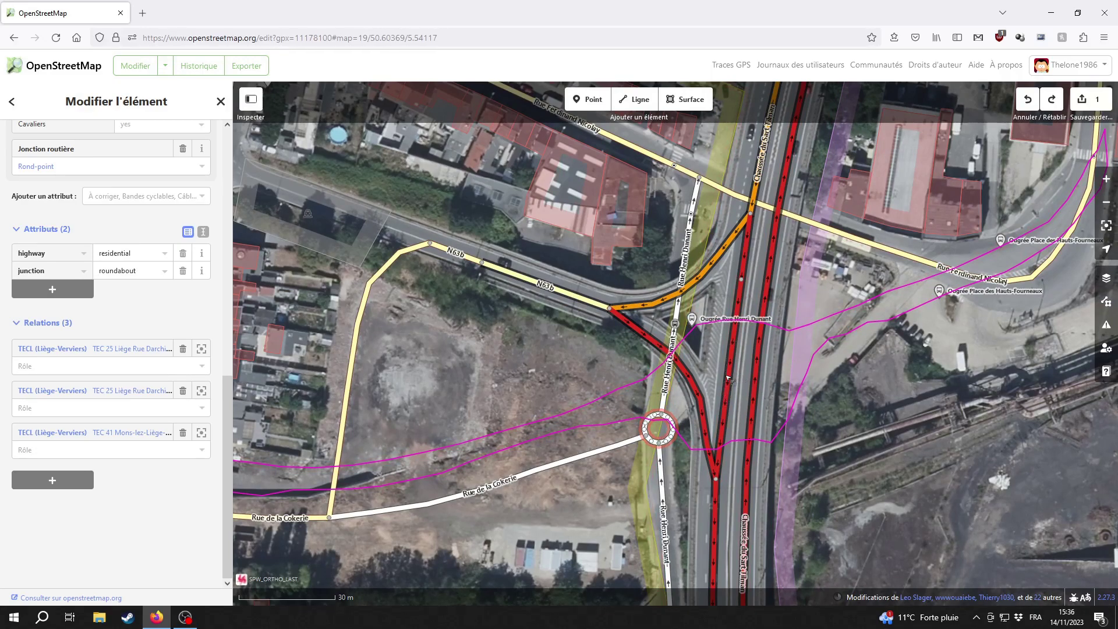
left_click_drag(697, 354, 605, 353)
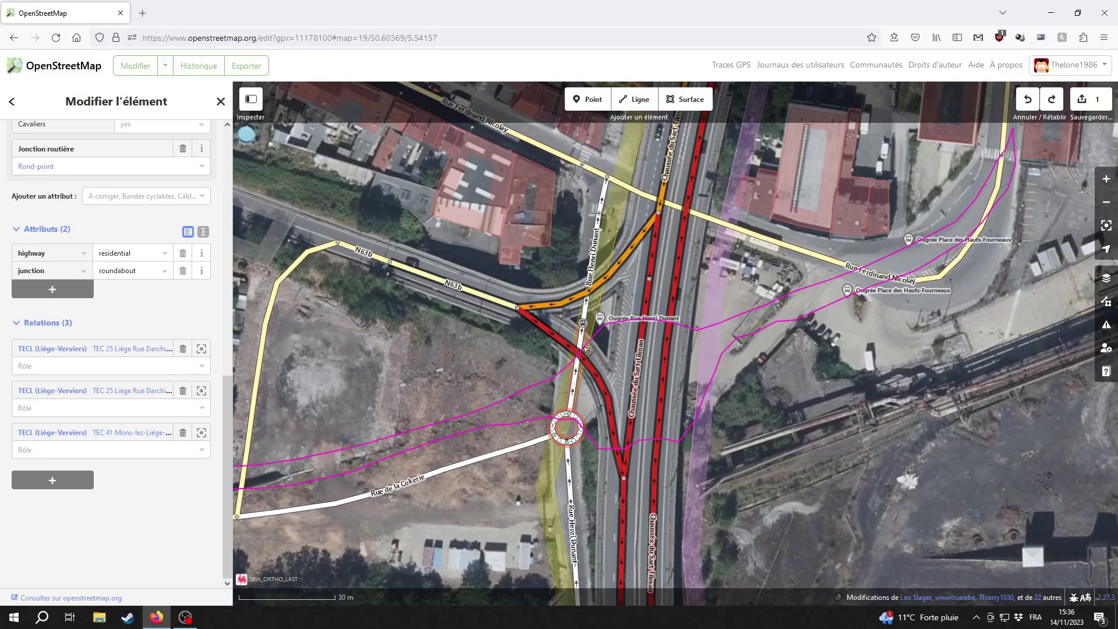
left_click(585, 344)
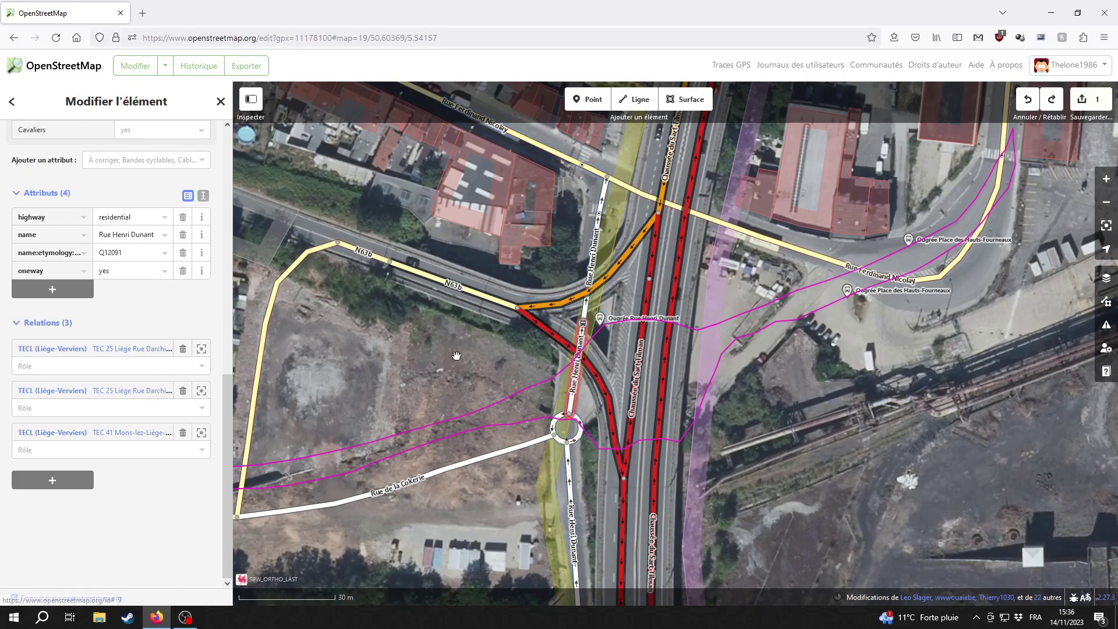
left_click_drag(375, 350, 512, 416)
left_click(513, 416)
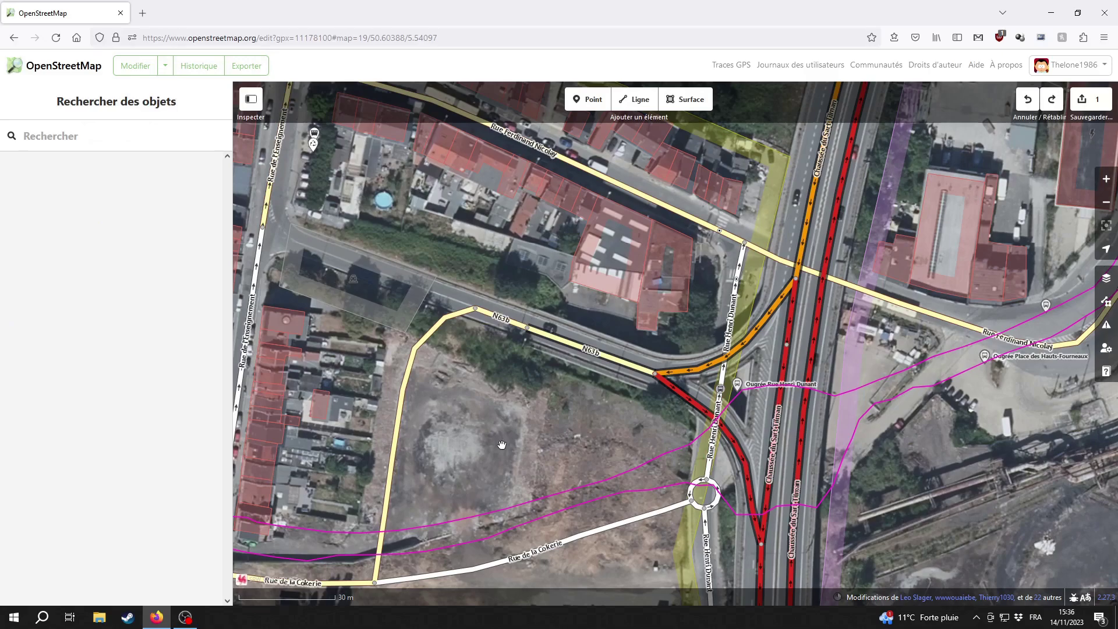
left_click_drag(534, 426, 473, 338)
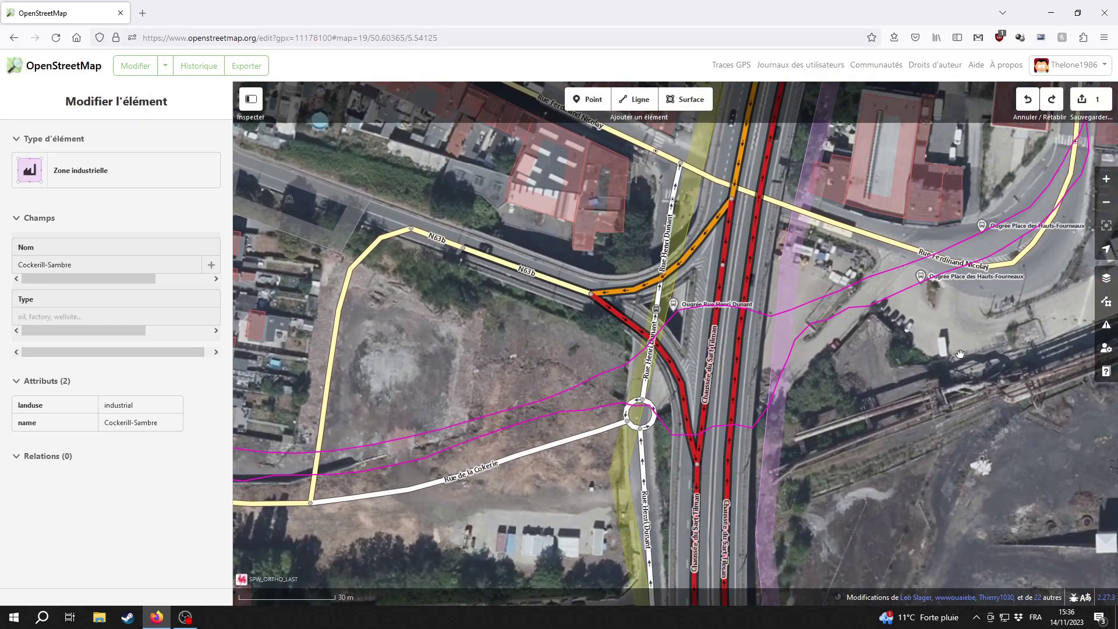
left_click_drag(965, 345, 644, 479)
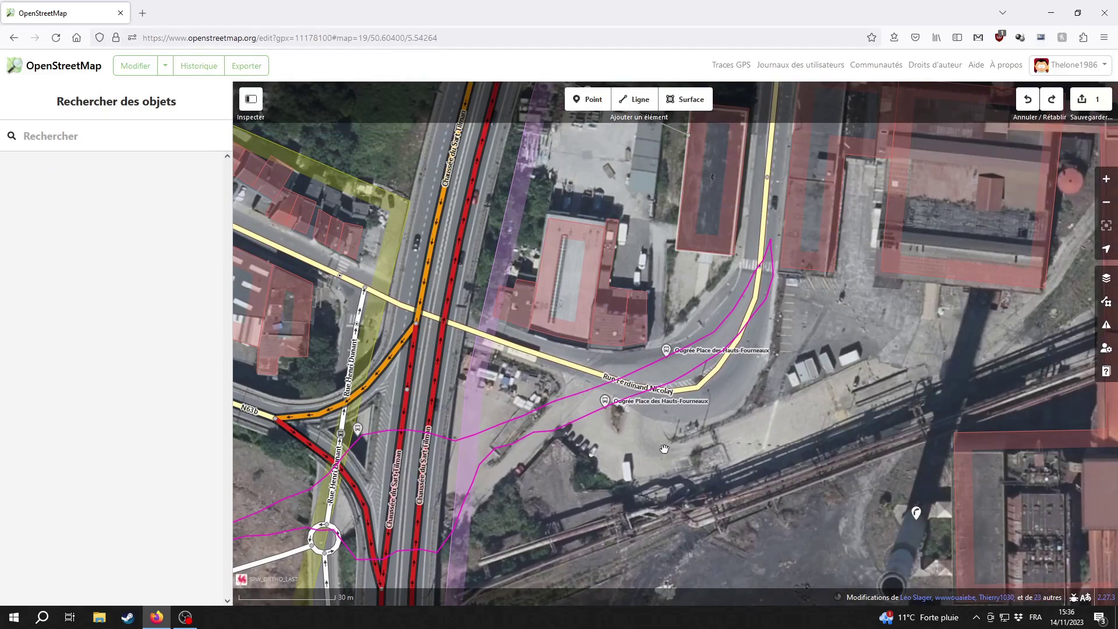
Split Rue Ferdinand Nicolay at the pedestrian crossing north of its bend
left_click(635, 383)
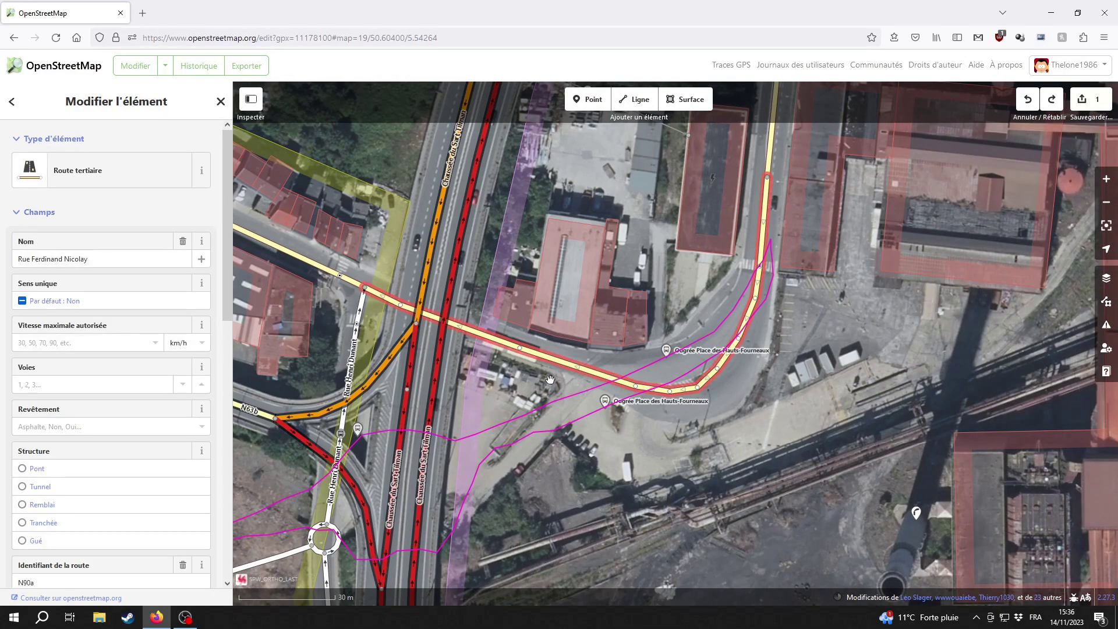
left_click_drag(518, 393, 594, 382)
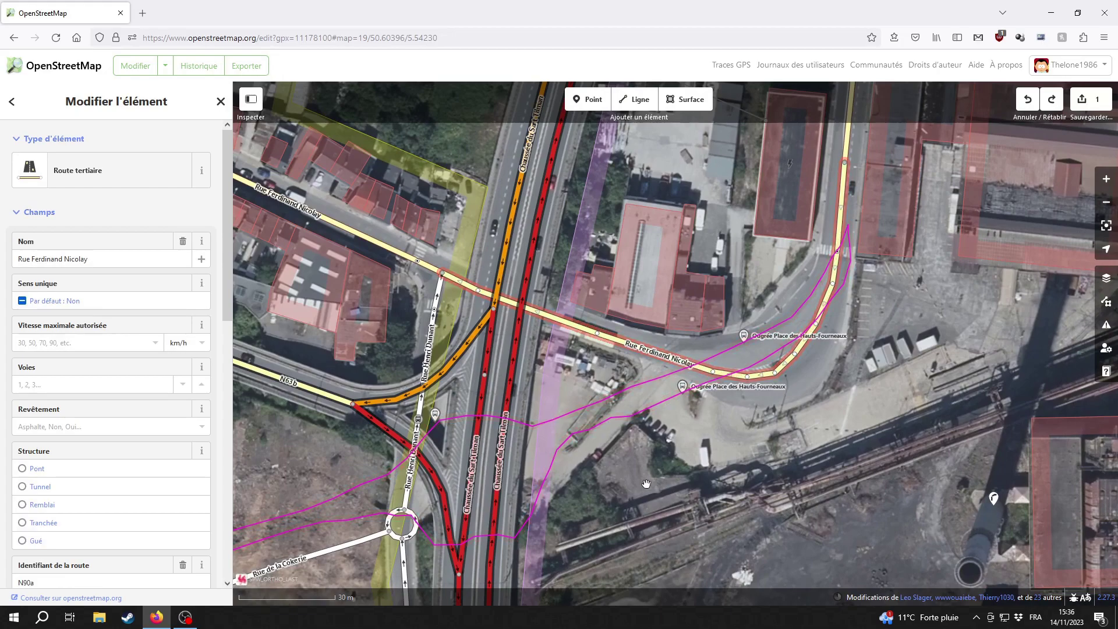
left_click_drag(644, 486, 750, 436)
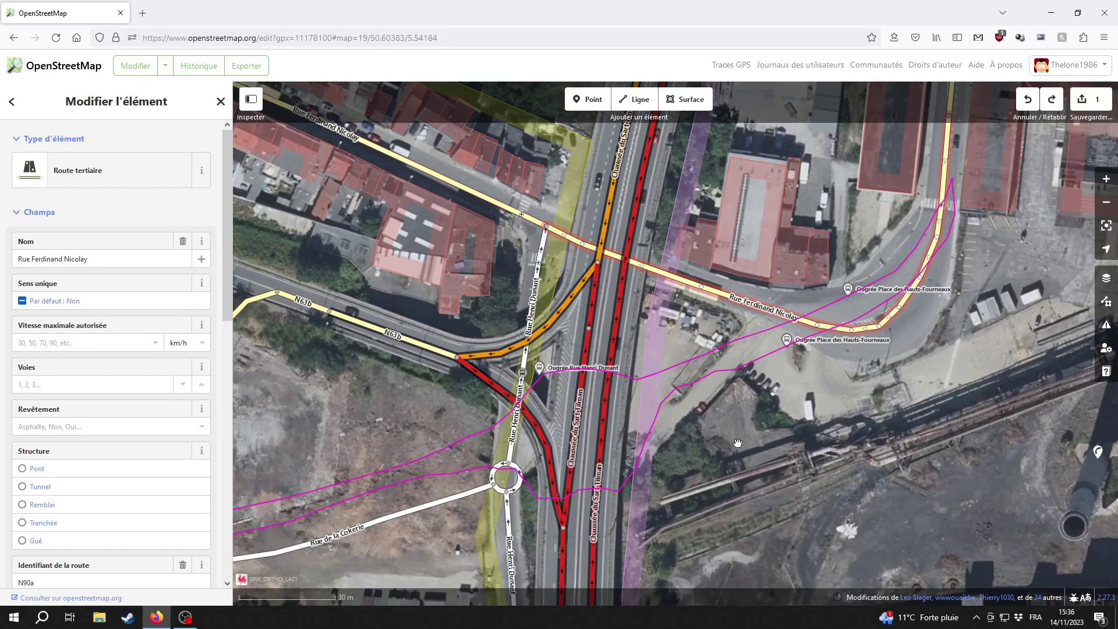
left_click_drag(772, 448, 661, 505)
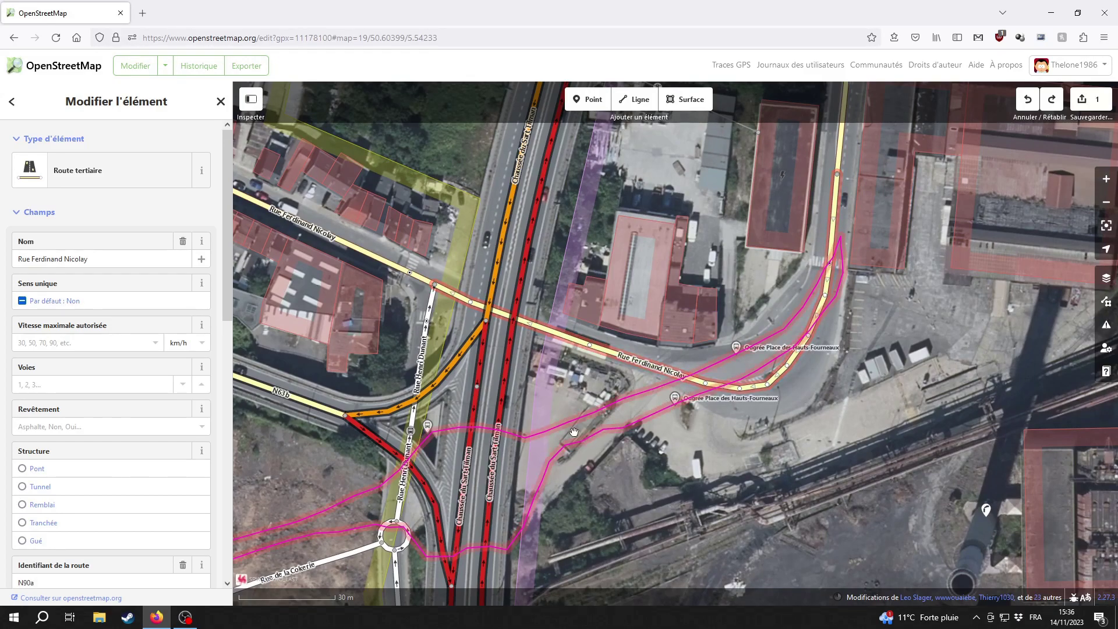
left_click_drag(582, 429, 830, 311)
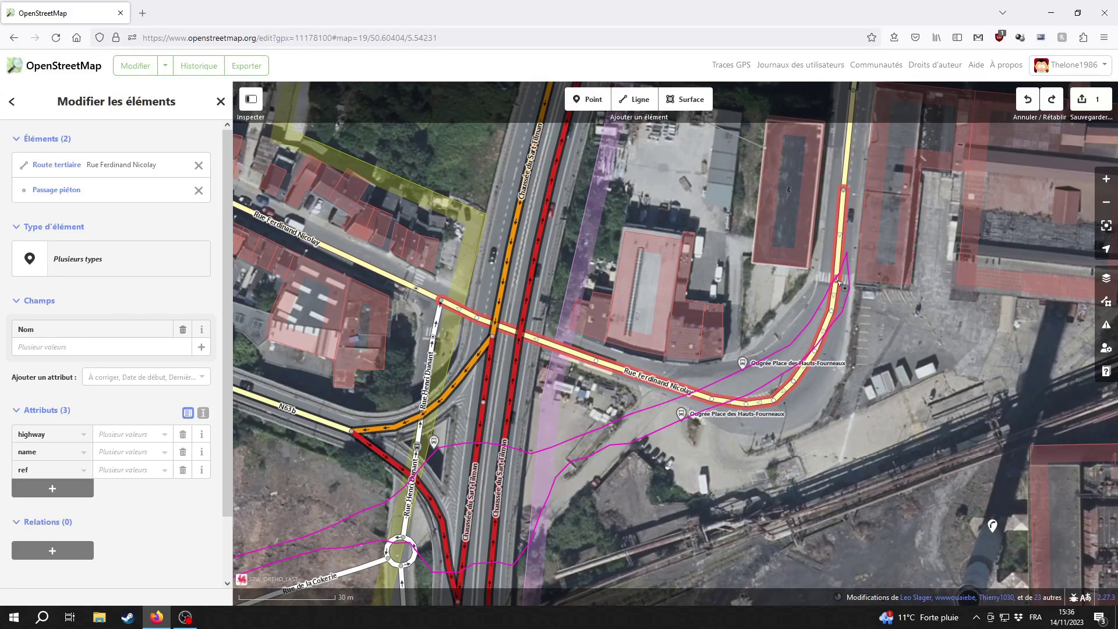
right_click(837, 280)
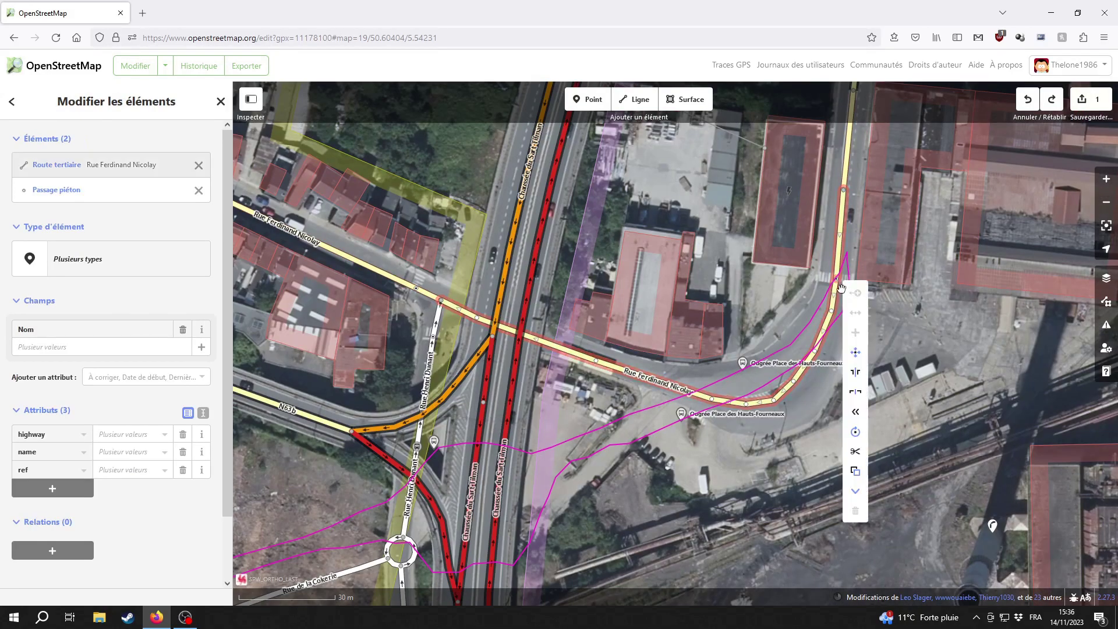
left_click(698, 391)
Try to disconnect the eastern Rue Ferdinand Nicolay segment from its junction node with Rue Henri Dunant
left_click(431, 306)
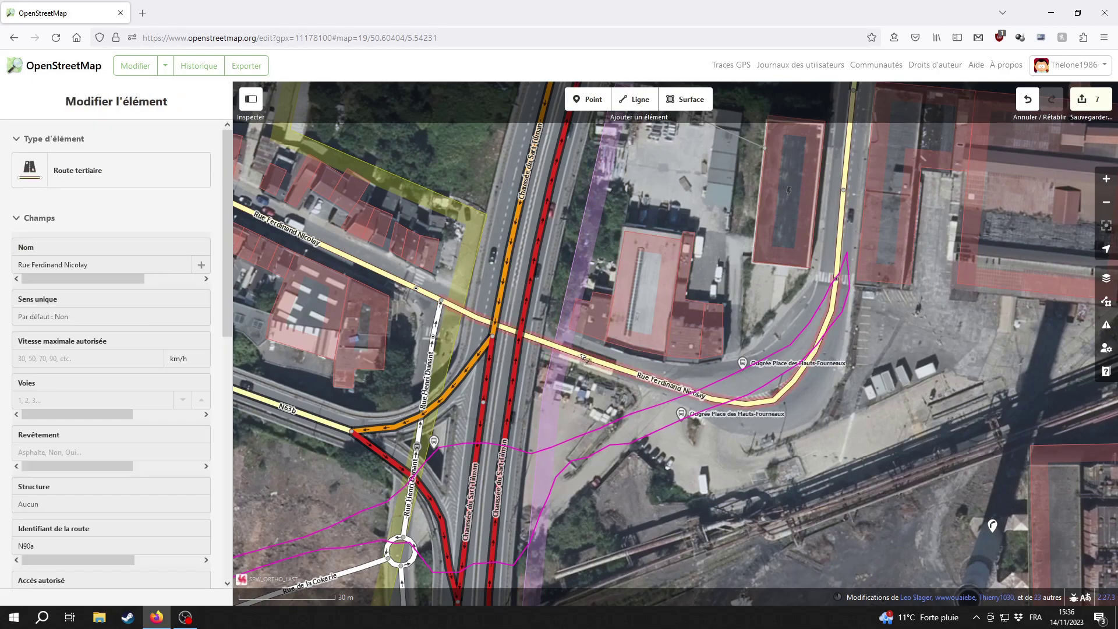
left_click(442, 301, "shift")
right_click(444, 302)
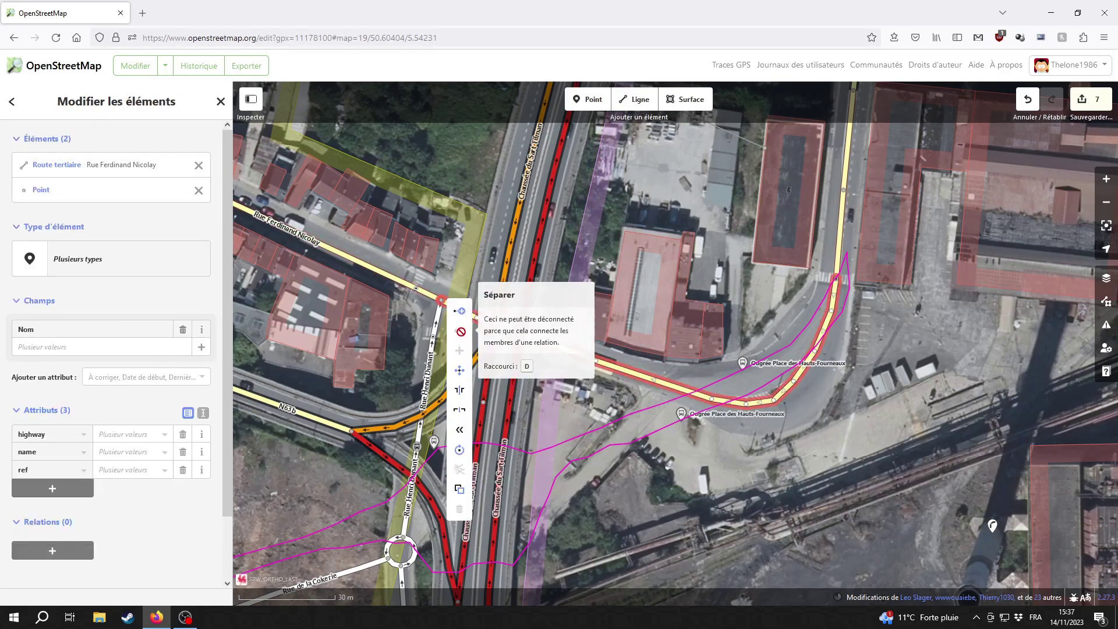
key("Escape")
Remove the four TEC 27 and TEC 9 bus route relations from the Rue Ferdinand Nicolay segment between Rue Henri Dunant and the pedestrian crossing
left_click_drag(608, 374, 744, 328)
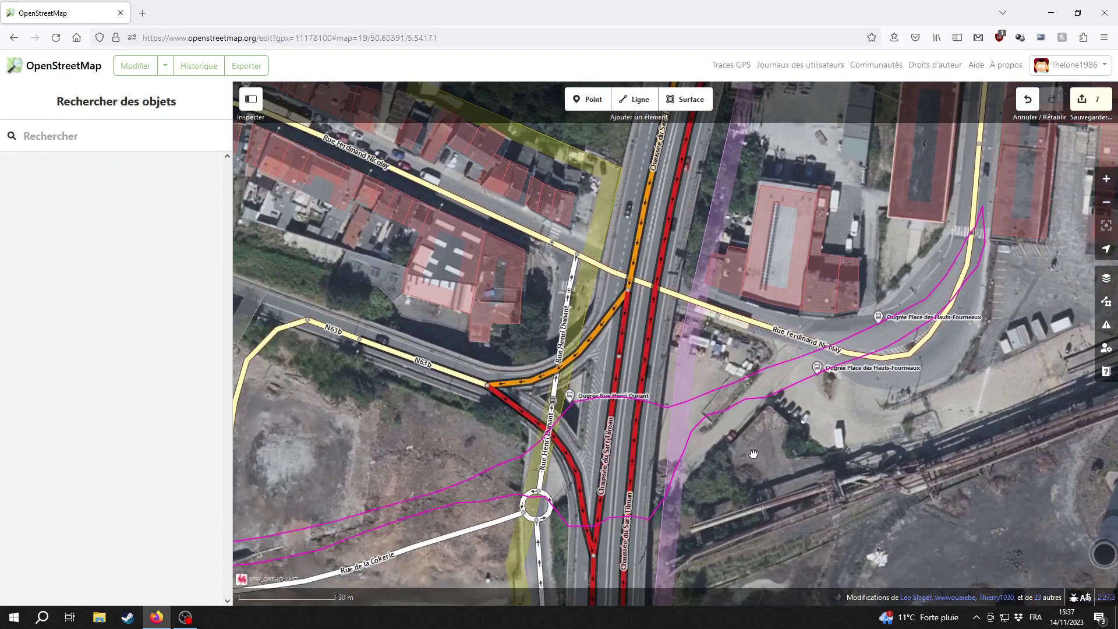
left_click(744, 327)
scroll(145, 527, "down", 10)
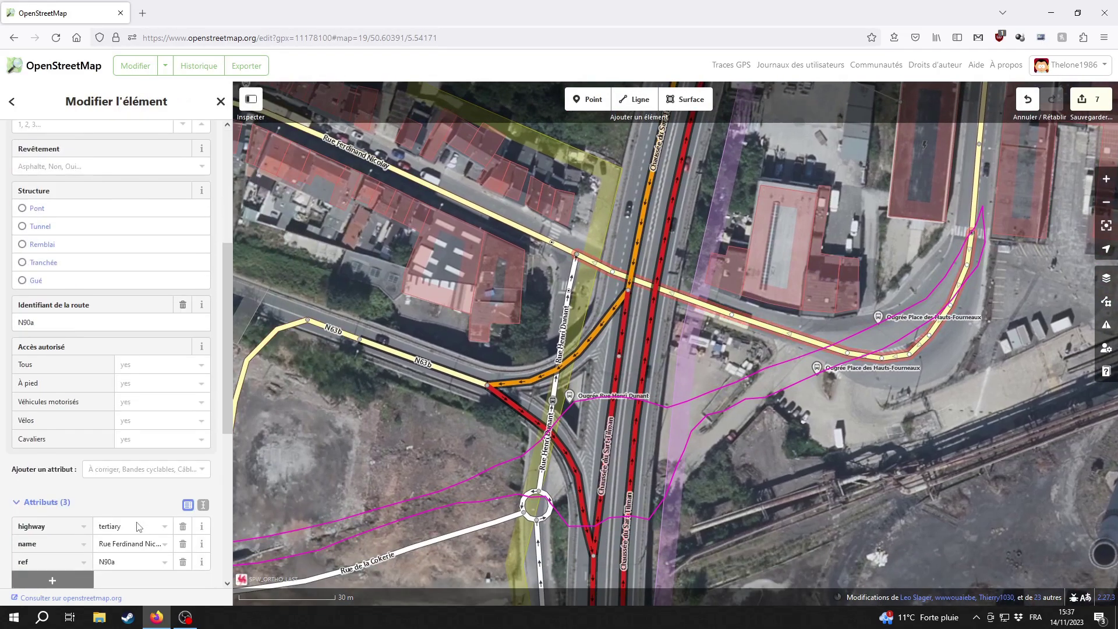
scroll(139, 526, "down", 2)
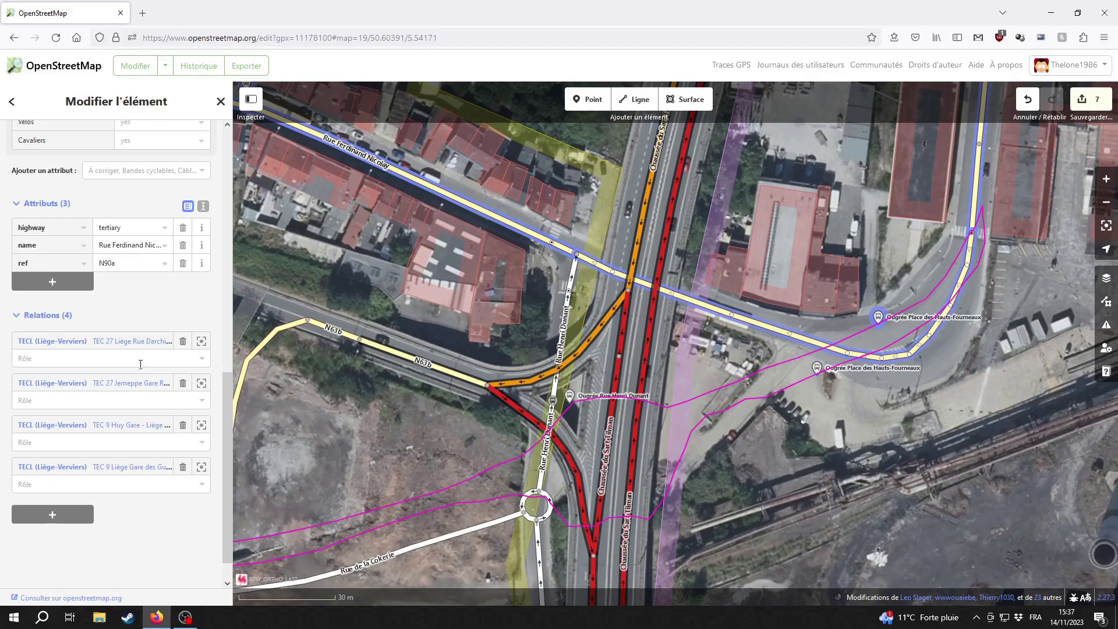
key("Escape")
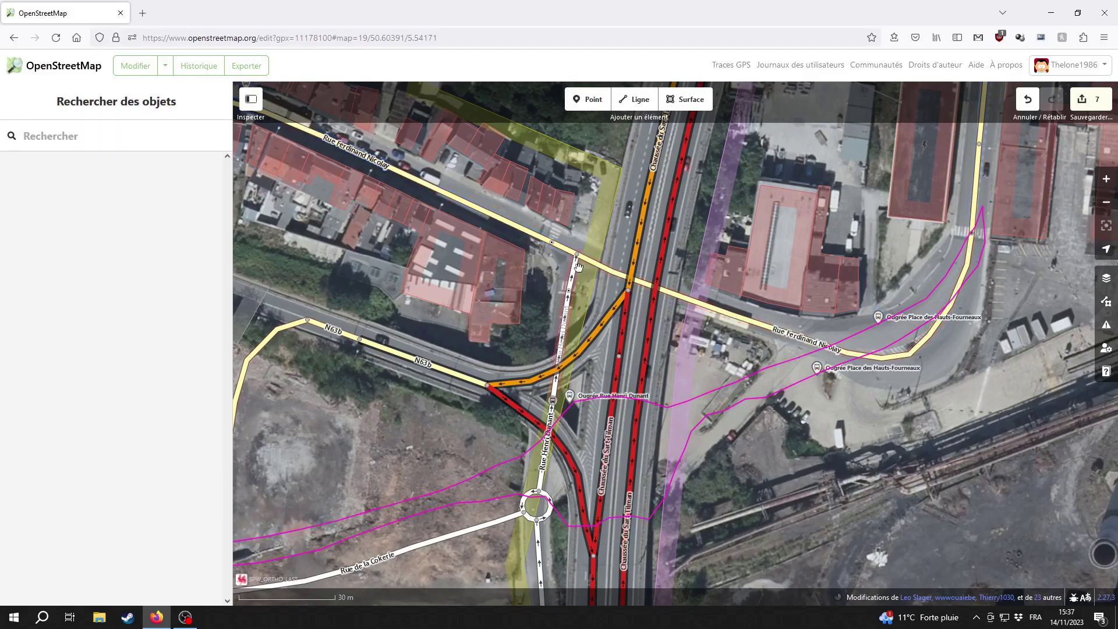
left_click(597, 263)
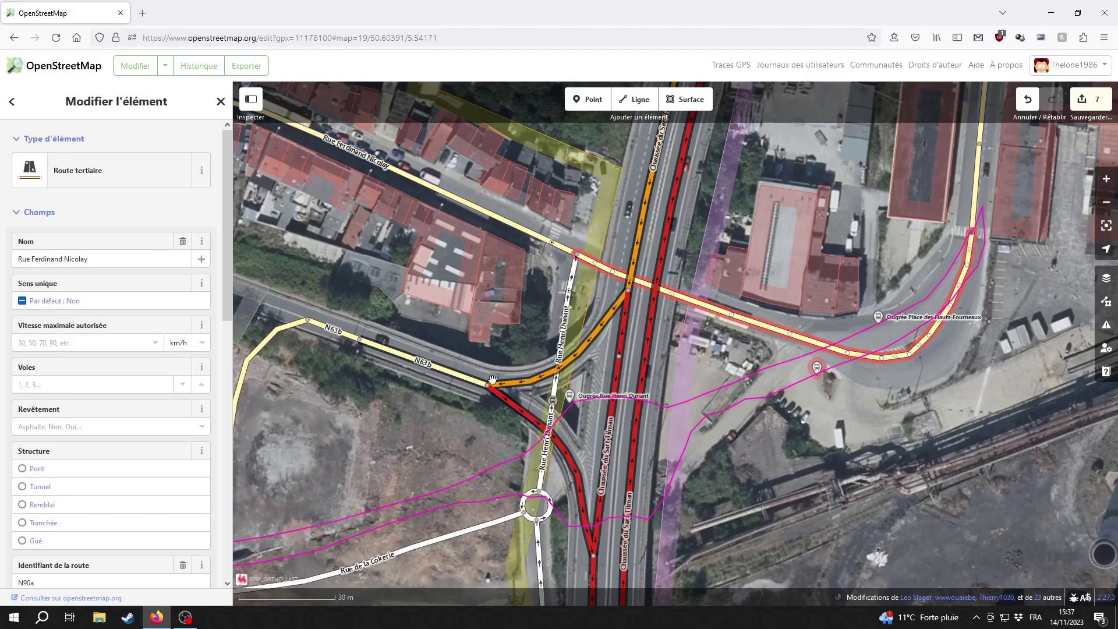
scroll(92, 496, "down", 3)
scroll(92, 495, "down", 6)
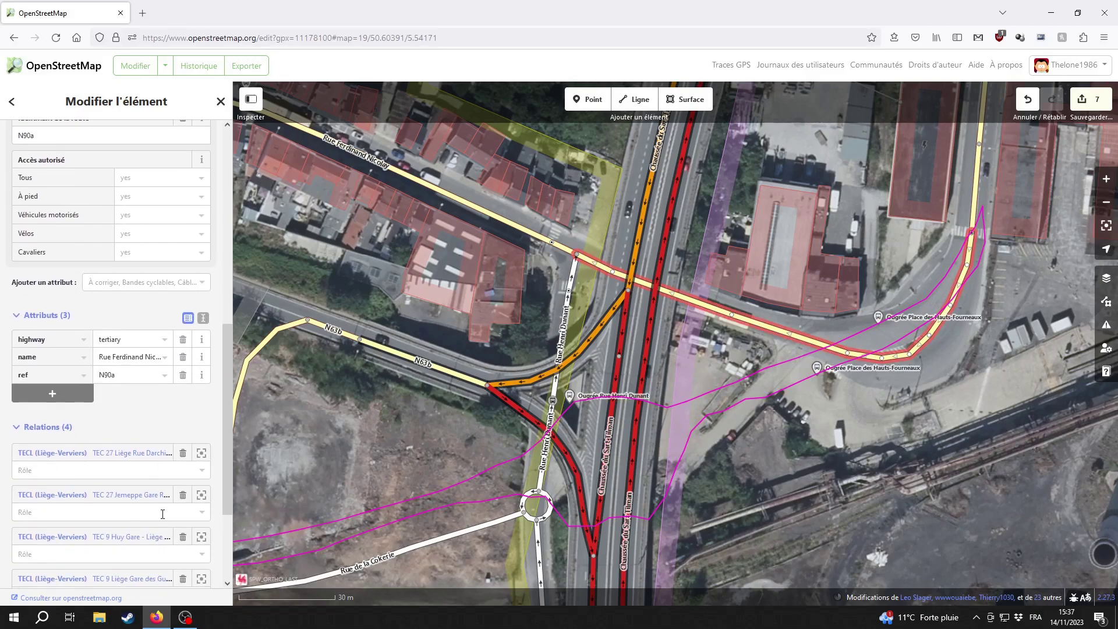
left_click(183, 458)
left_click(182, 458)
left_click(182, 458)
left_click(182, 458)
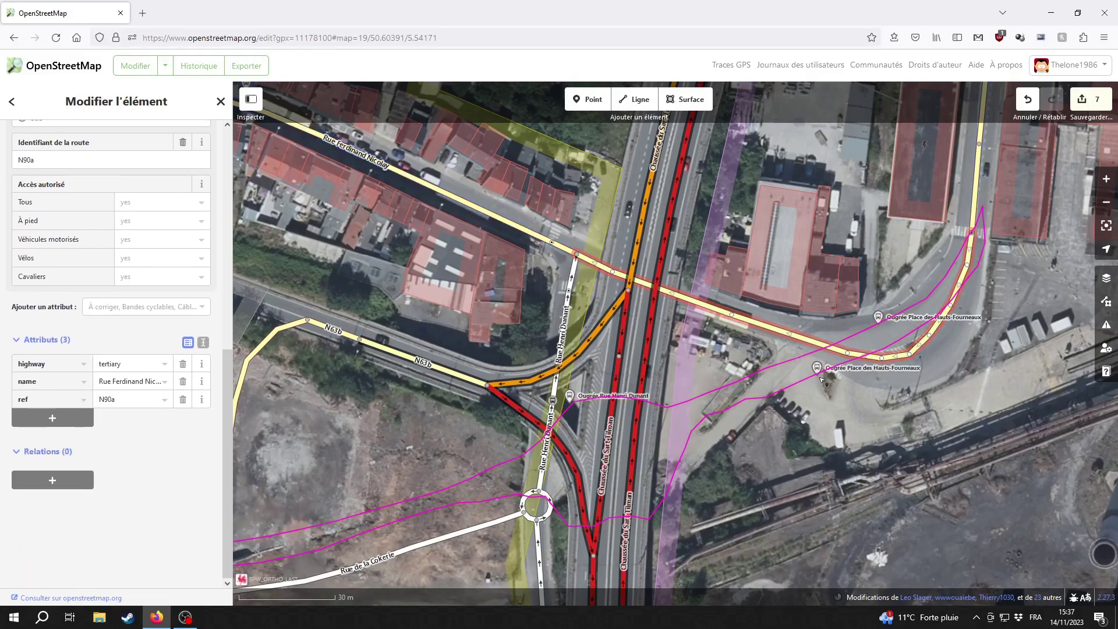
left_click(706, 377)
Disconnect the eastern Rue Ferdinand Nicolay segment from its junction node with Rue Henri Dunant
left_click(585, 262)
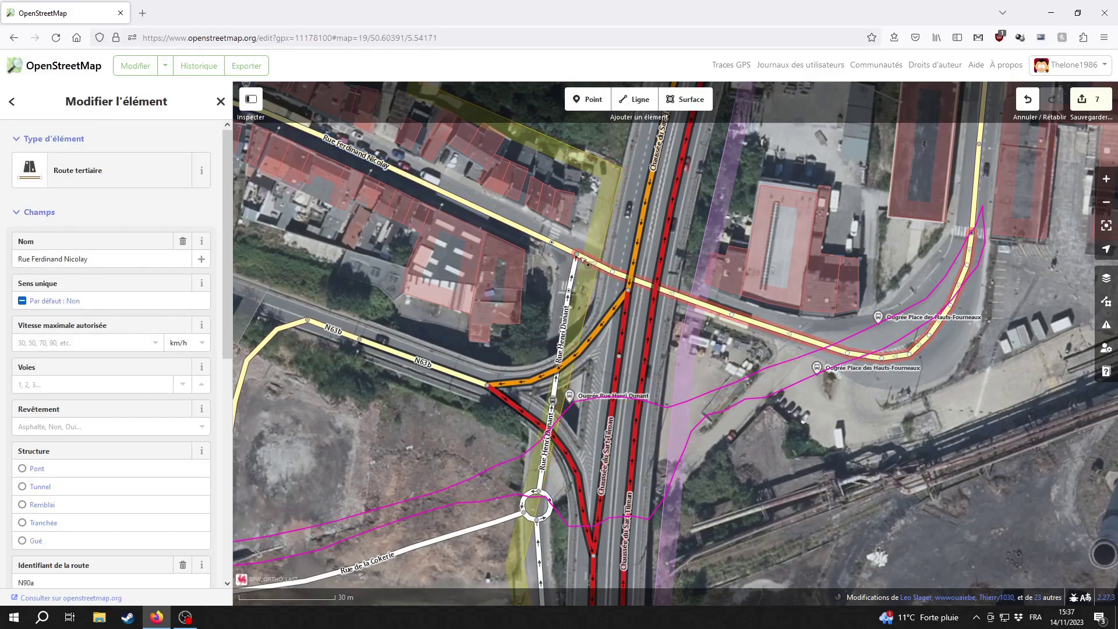
left_click(581, 257, "shift")
right_click(581, 257)
left_click(595, 260)
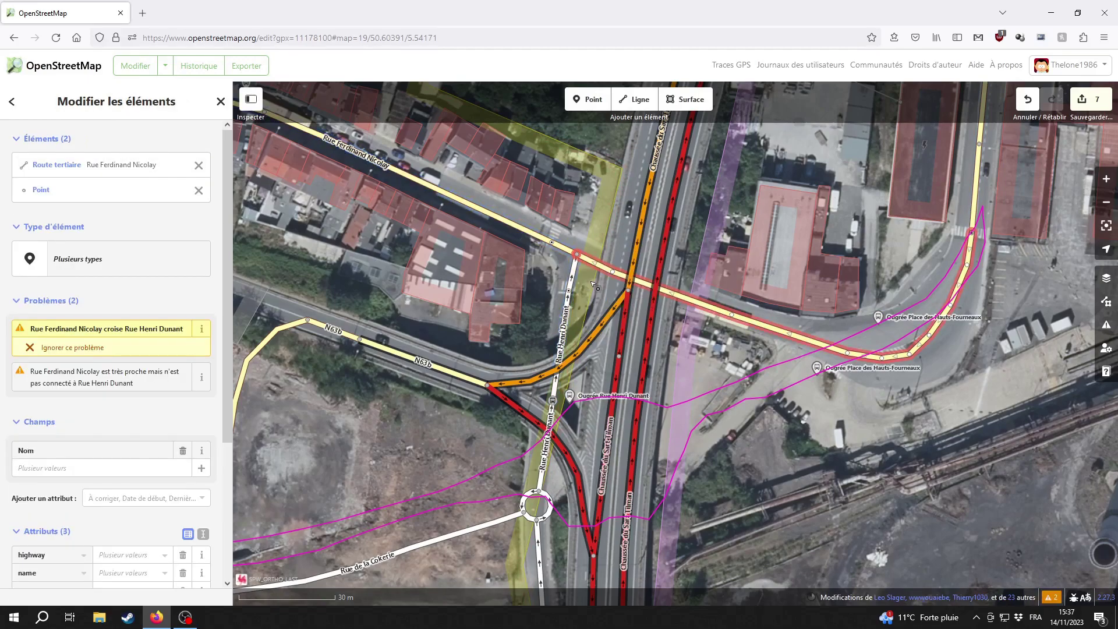
Move the node joining Rue Henri Dunant and western Rue Ferdinand Nicolay slightly west, away from the end of the disconnected segment
left_click(580, 257)
left_click(579, 256)
left_click_drag(576, 256, 577, 262)
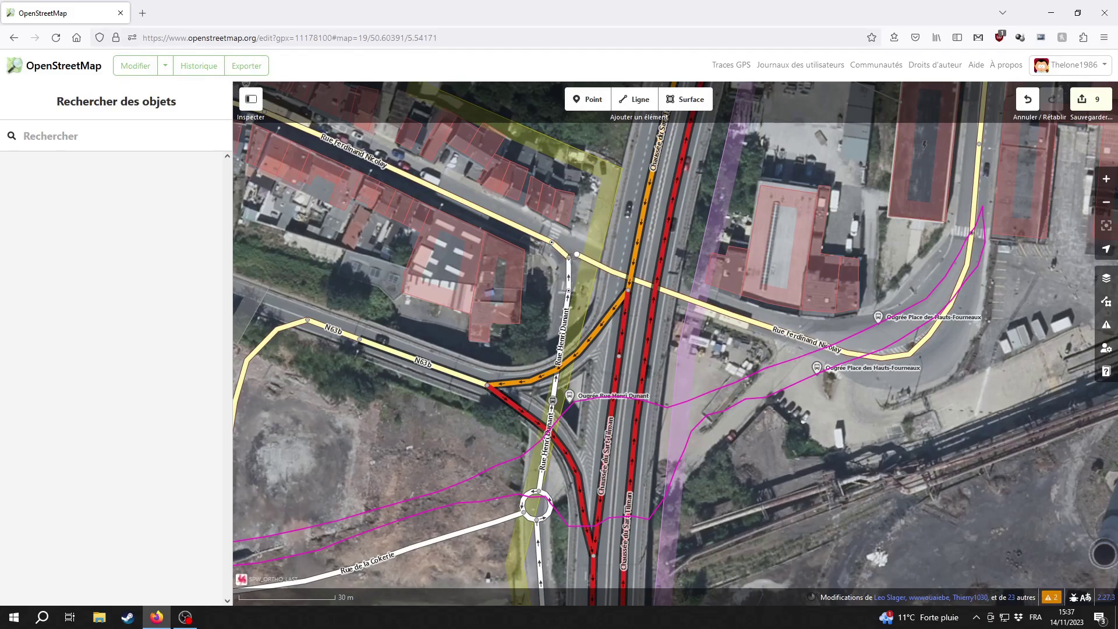
Pull the western end of the eastern Rue Ferdinand Nicolay segment back to just east of the Chaussée du Sart-Tilman
left_click(582, 259)
scroll(567, 282, "up", 5)
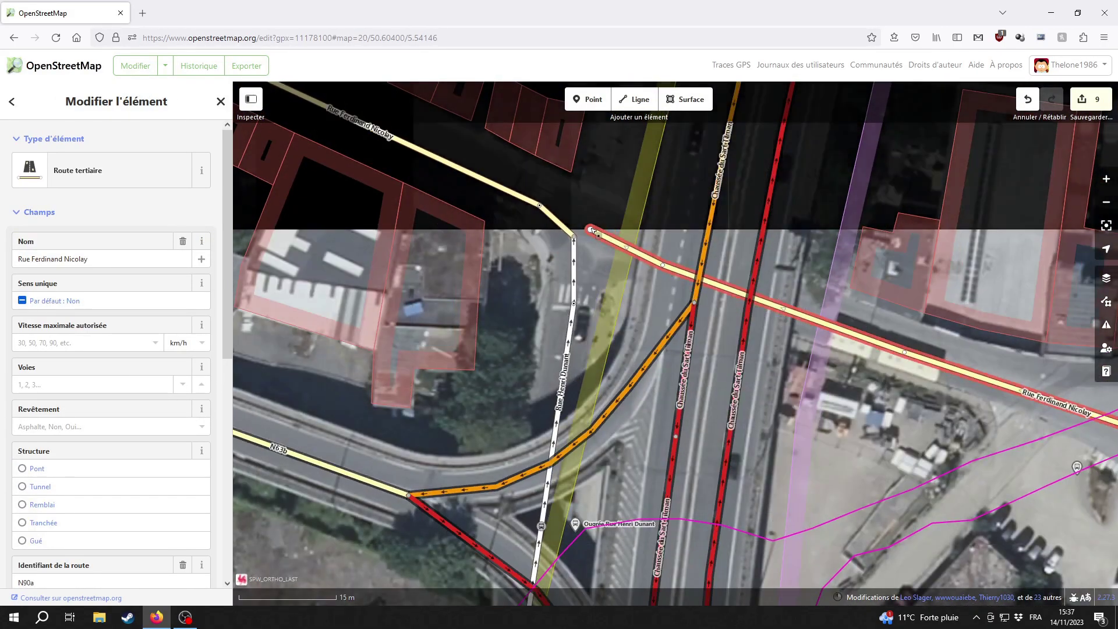
left_click_drag(591, 229, 853, 346)
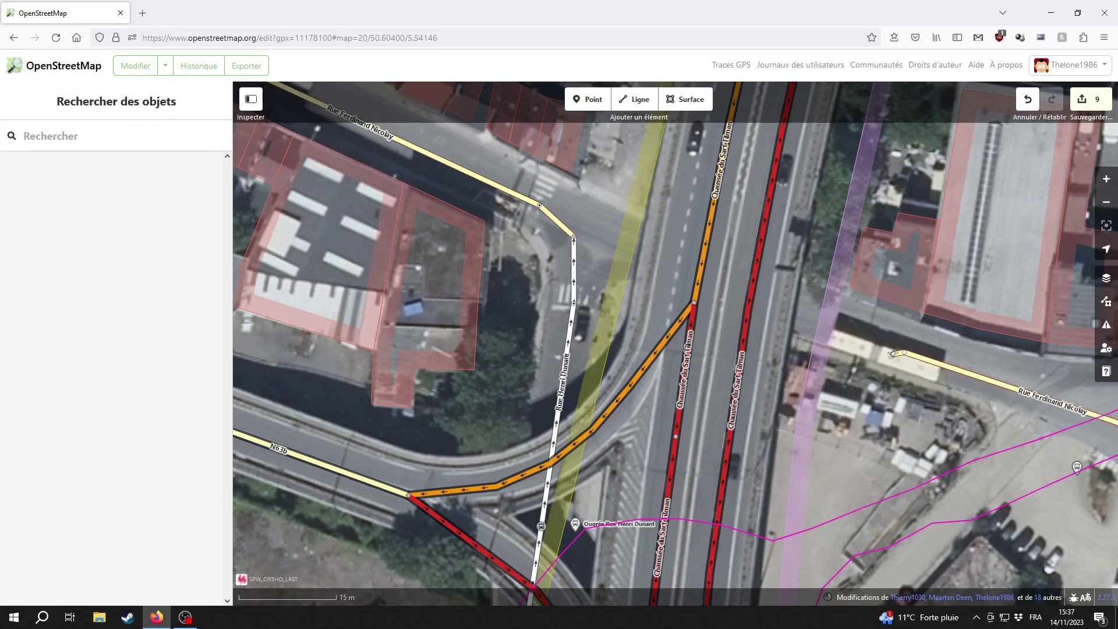
Reshape Rue Ferdinand Nicolay's bend just south of the pedestrian crossing, moving its nodes between the two GPS trace lines
left_click(944, 364)
left_click_drag(979, 405, 629, 386)
scroll(629, 386, "down", 3)
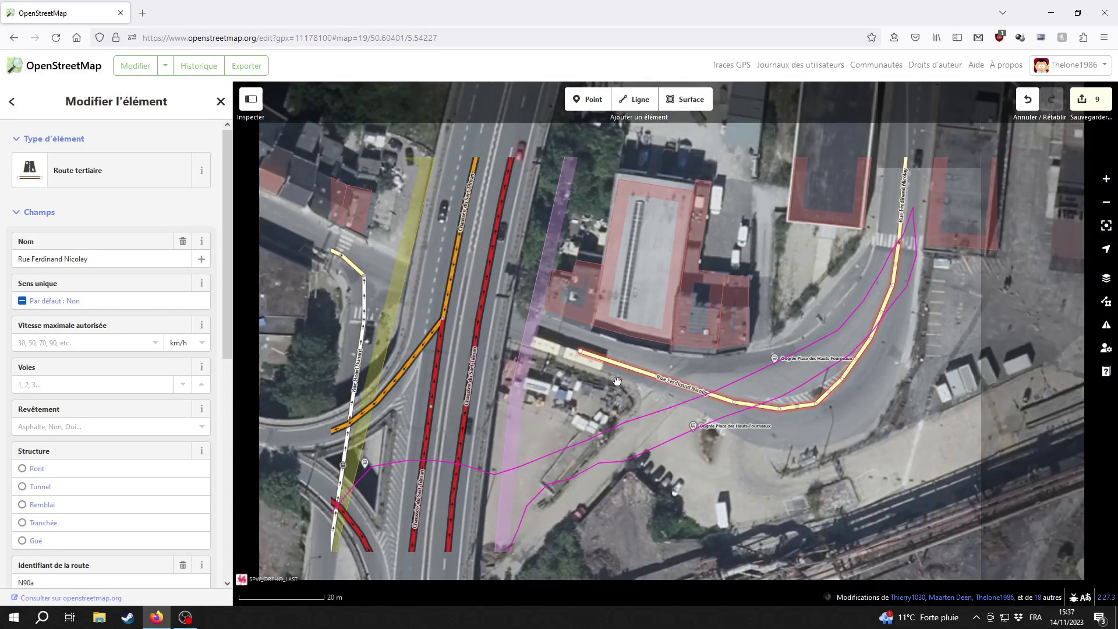
scroll(810, 462, "up", 1)
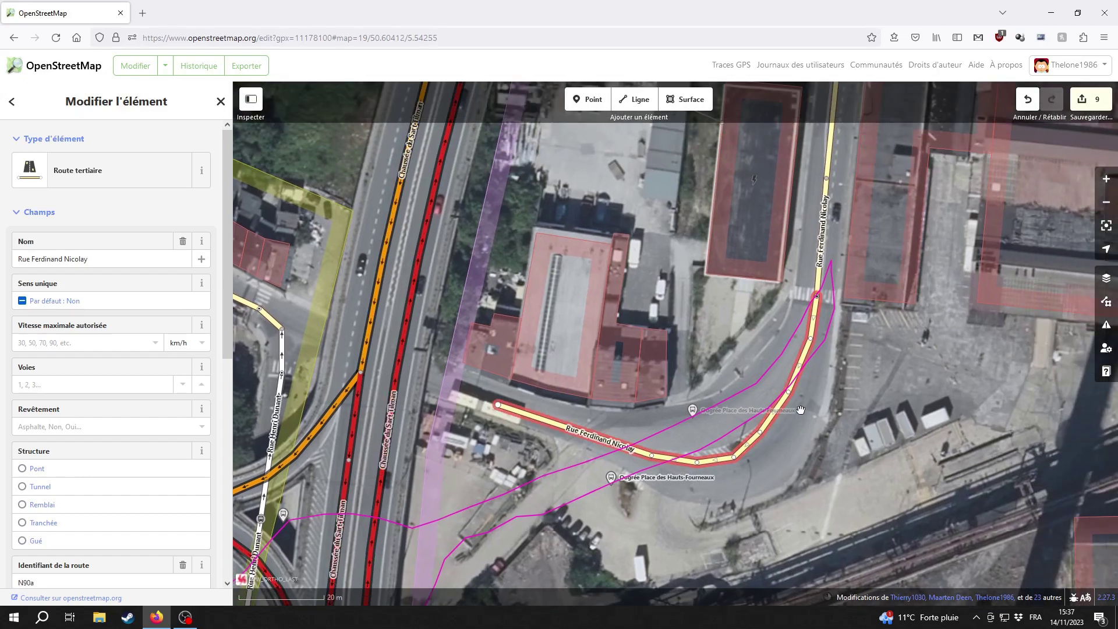
left_click_drag(766, 456, 780, 412)
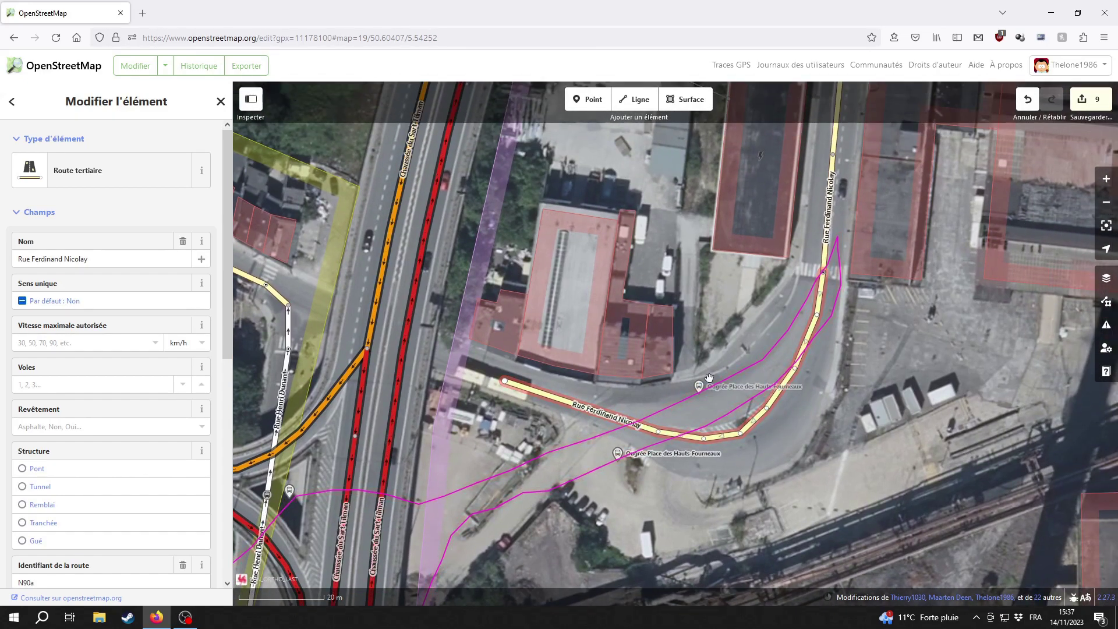
left_click_drag(769, 414, 786, 357)
left_click(797, 372)
left_click(787, 359)
left_click_drag(818, 314, 815, 315)
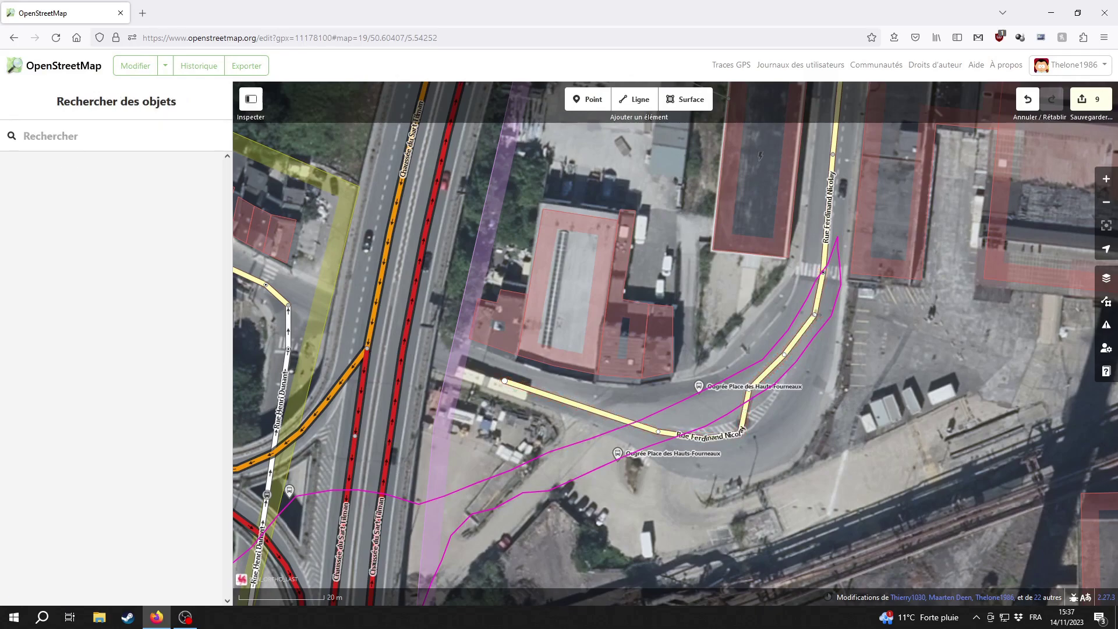
Smooth the southern part of Rue Ferdinand Nicolay's bend by moving its remaining nodes to run between the GPS trace lines
left_click(751, 405)
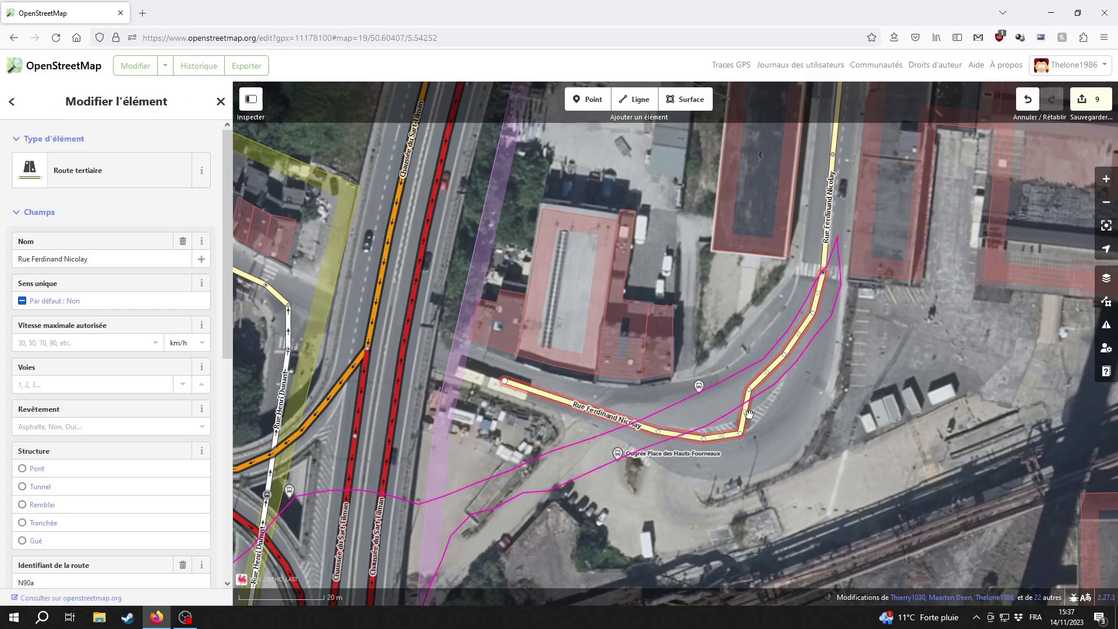
left_click_drag(739, 435, 718, 399)
left_click(735, 401)
left_click(723, 422)
left_click(709, 442)
left_click_drag(705, 442, 656, 431)
left_click(670, 430)
Move the loose western end node of Rue Ferdinand Nicolay southwest, in line with the GPS trace
left_click(506, 383)
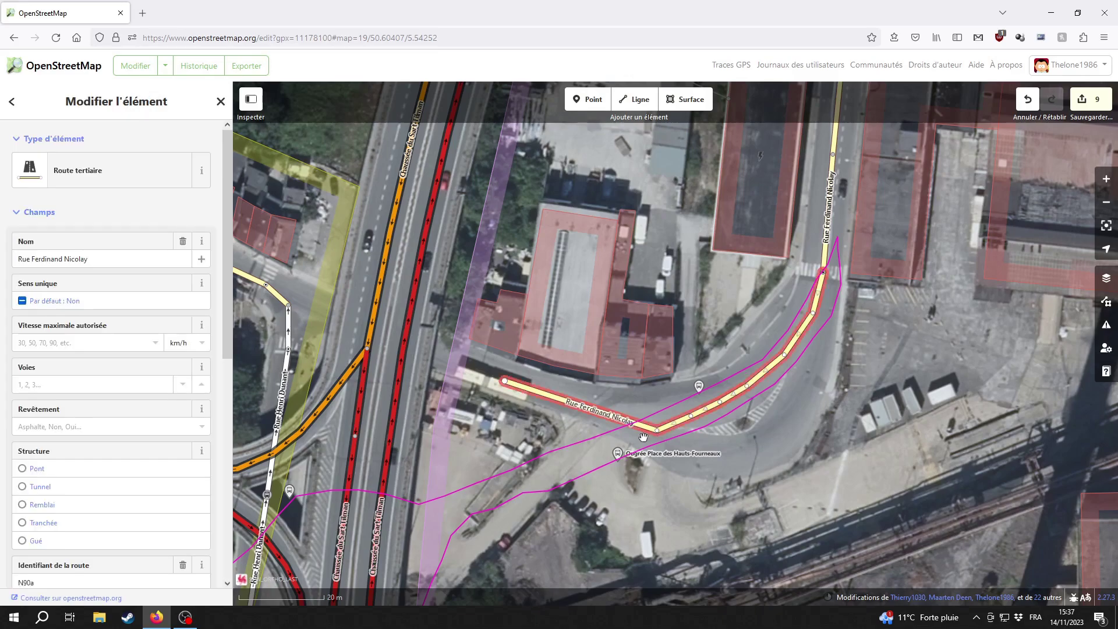
left_click_drag(505, 385, 563, 472)
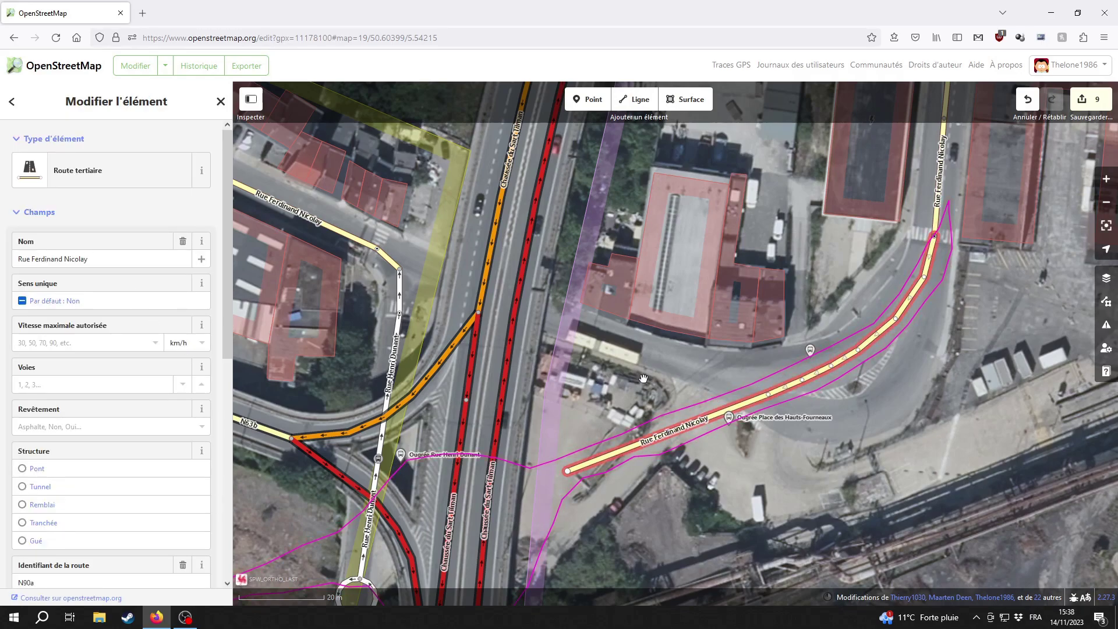
left_click_drag(634, 494, 760, 454)
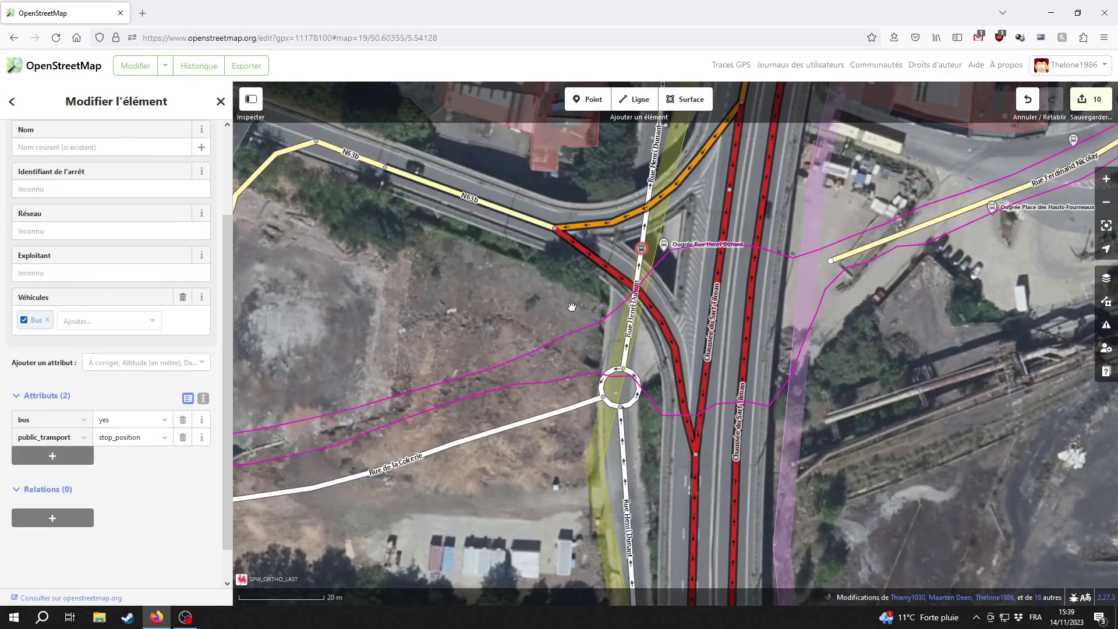
Check the Ougrée Rue Henri Dunant bus stop and the surrounding roads against the GPS trace
left_click_drag(666, 248, 571, 418)
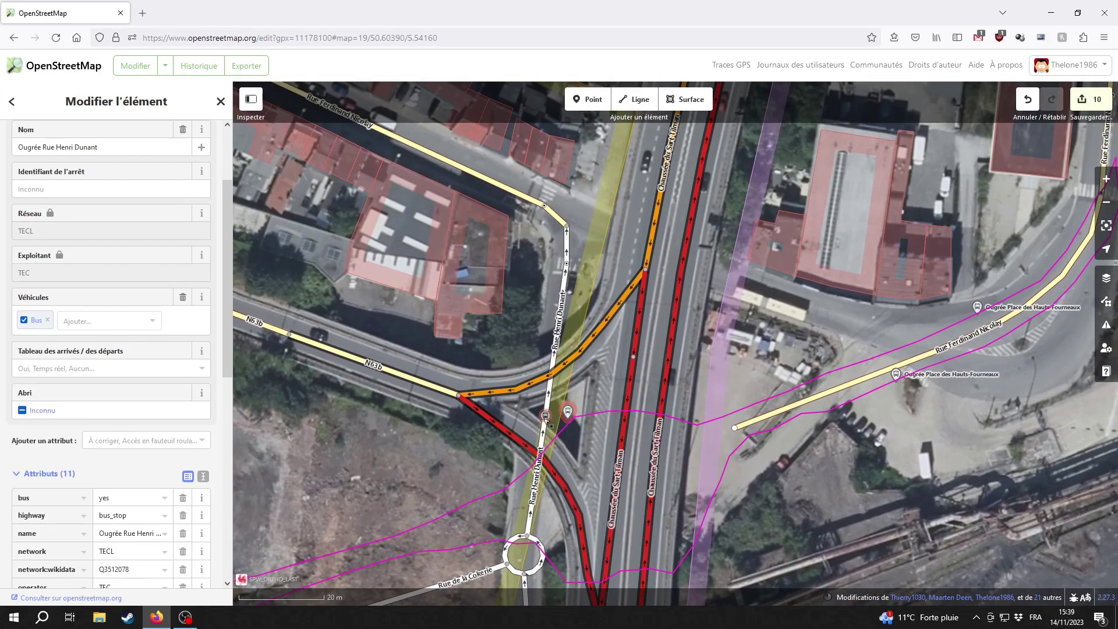
left_click(569, 412)
scroll(595, 389, "down", 1)
scroll(699, 425, "right", 5)
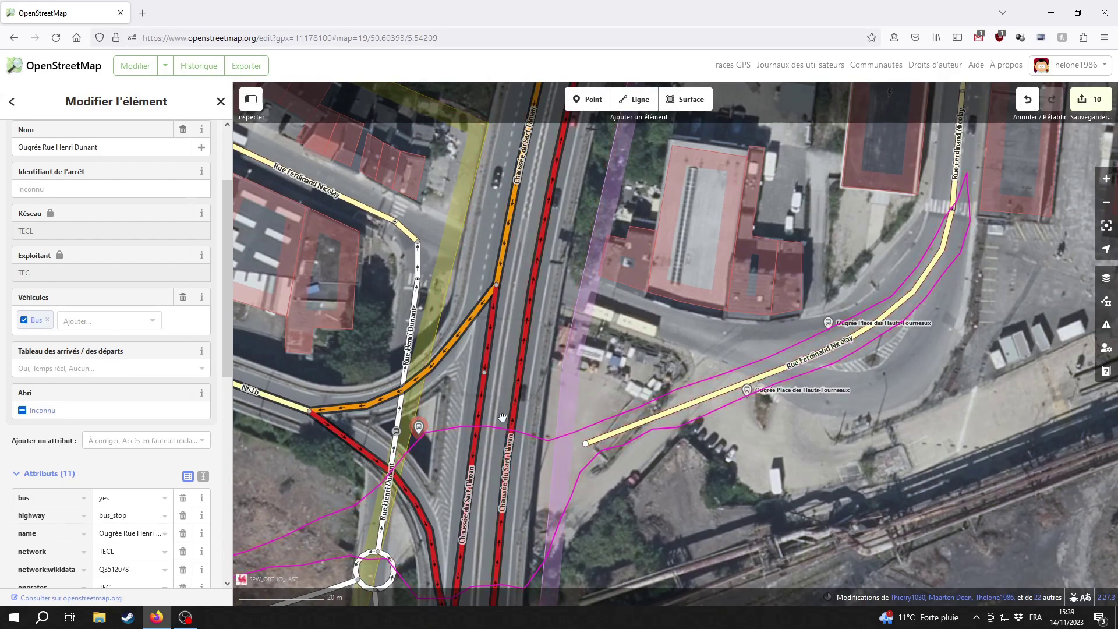
scroll(495, 413, "left", 2)
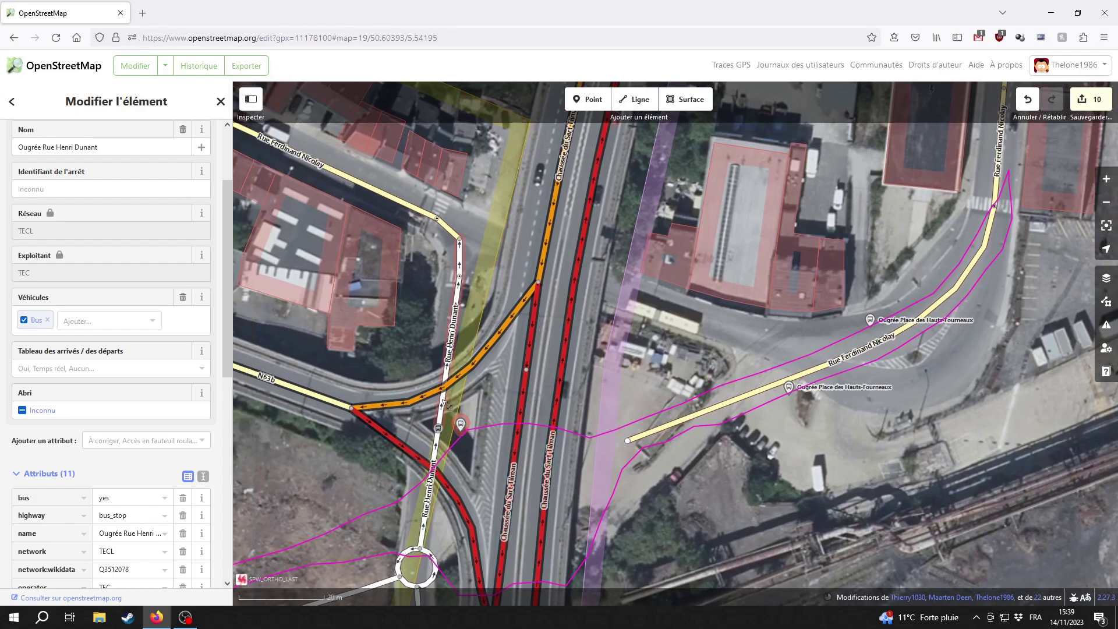
left_click_drag(438, 328, 865, 322)
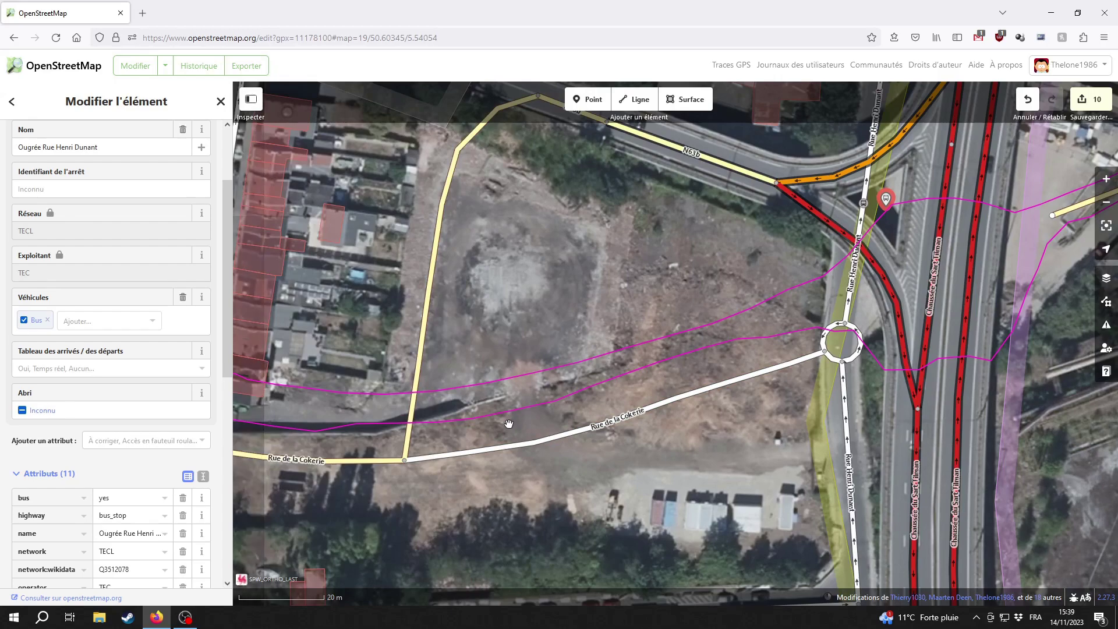
left_click_drag(676, 429, 515, 484)
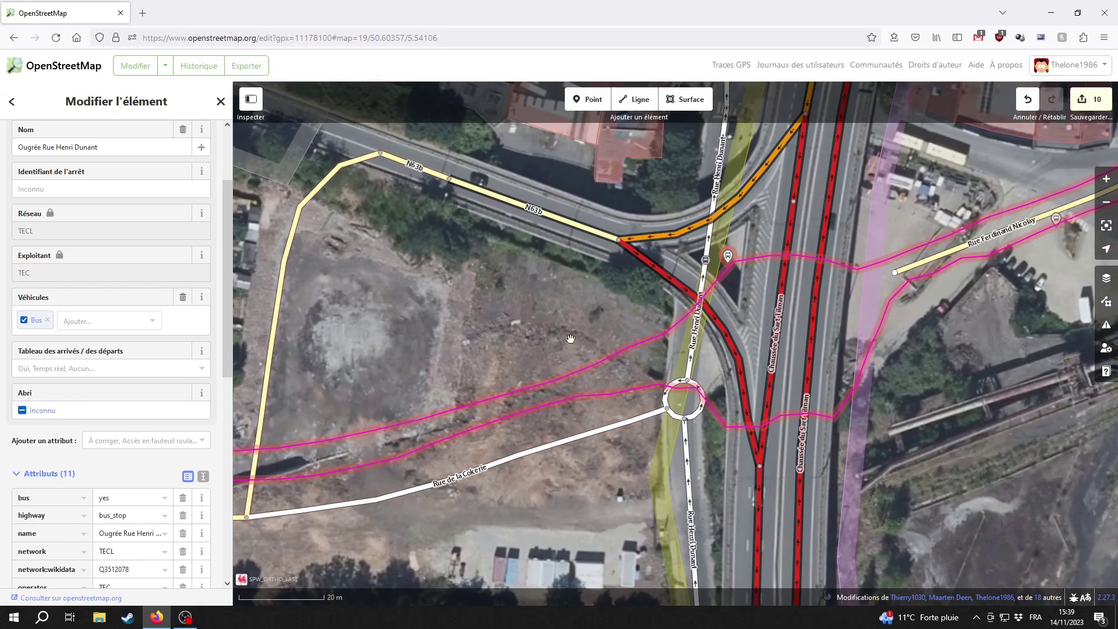
Remove the three TEC 25 and TEC 41 bus route relations from the small roundabout between Rue Henri Dunant and Rue de la Cokerie
left_click_drag(692, 422, 677, 458)
left_click(677, 458)
left_click(670, 494)
scroll(171, 515, "down", 5)
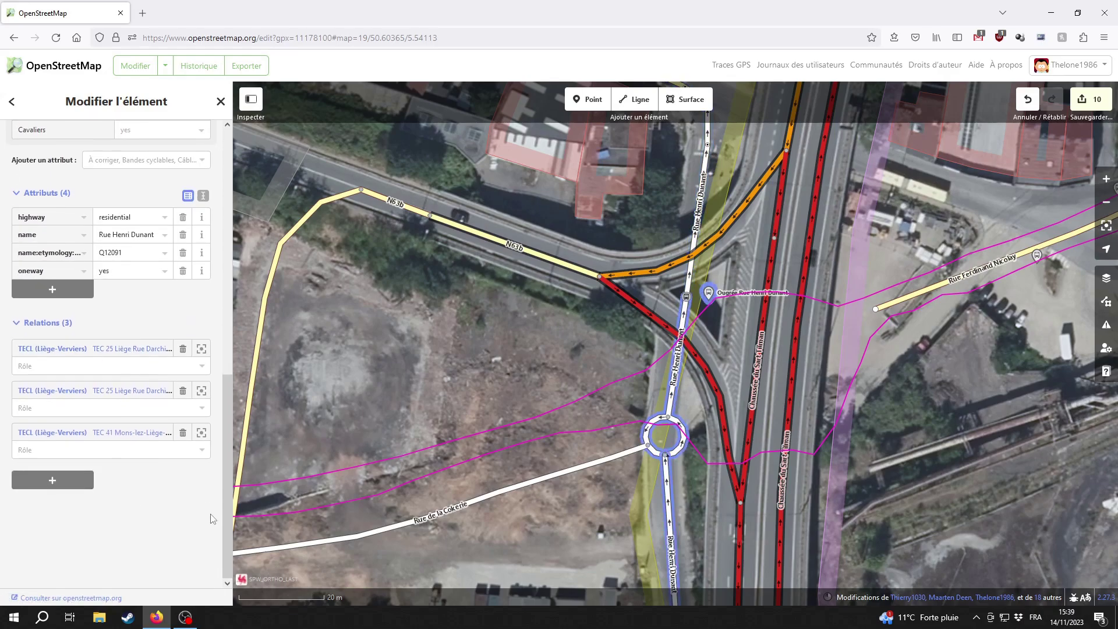
right_click(676, 453)
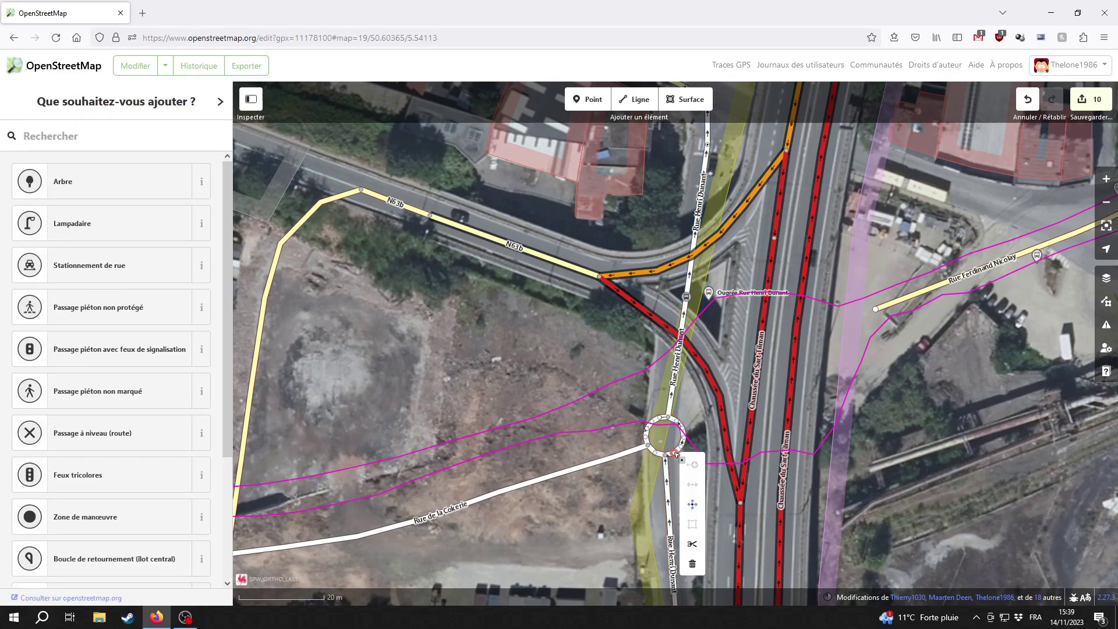
key("Escape")
left_click(656, 452)
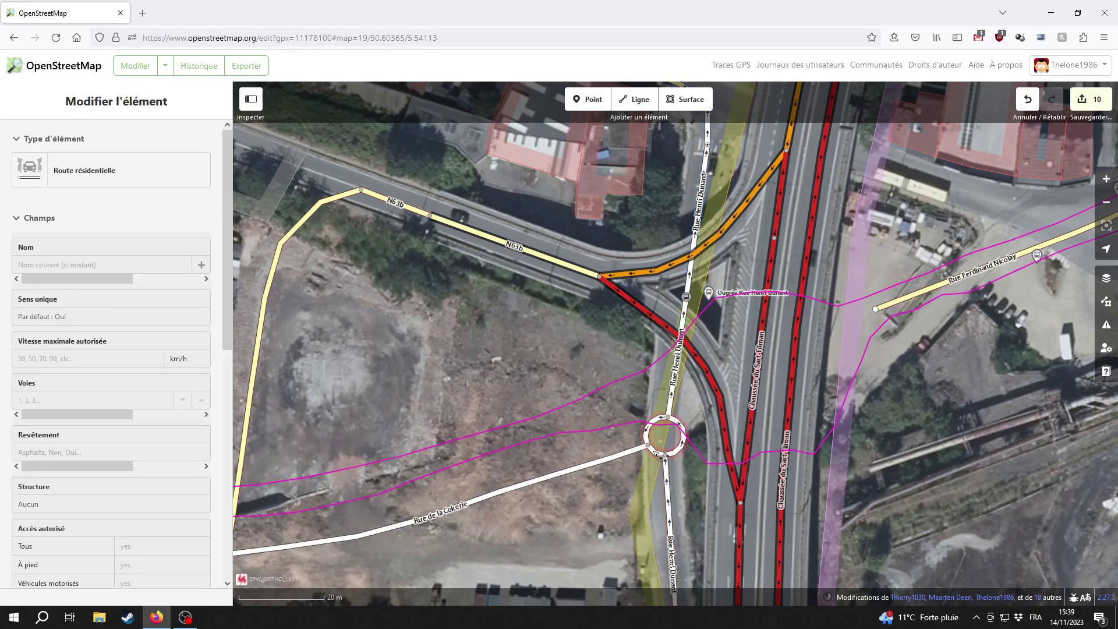
scroll(139, 452, "down", 10)
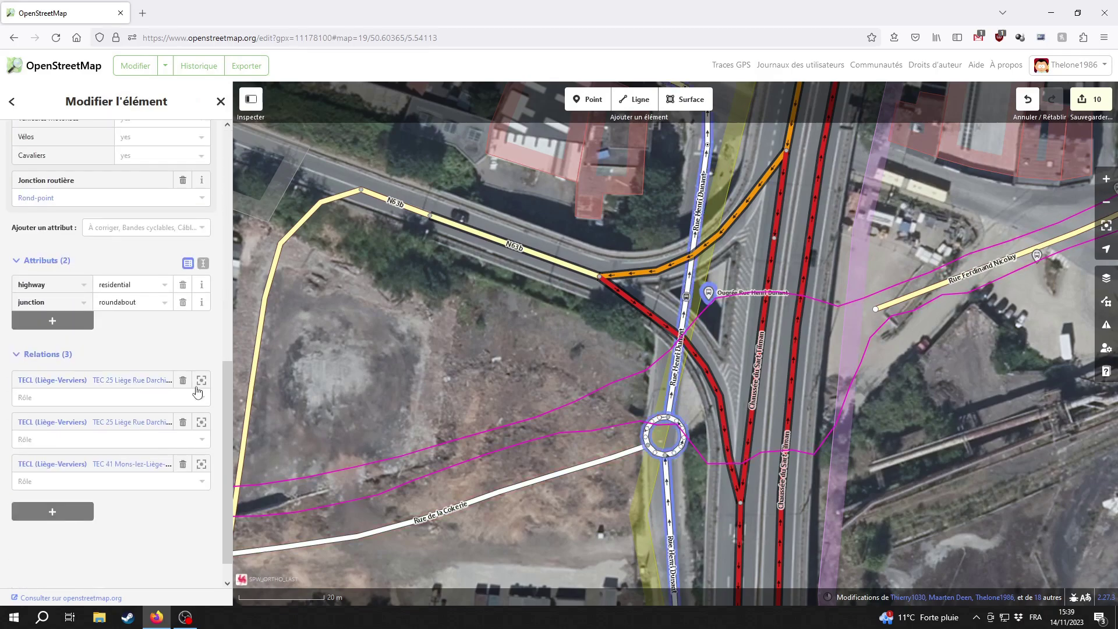
left_click(183, 379)
left_click(183, 379)
left_click(183, 432)
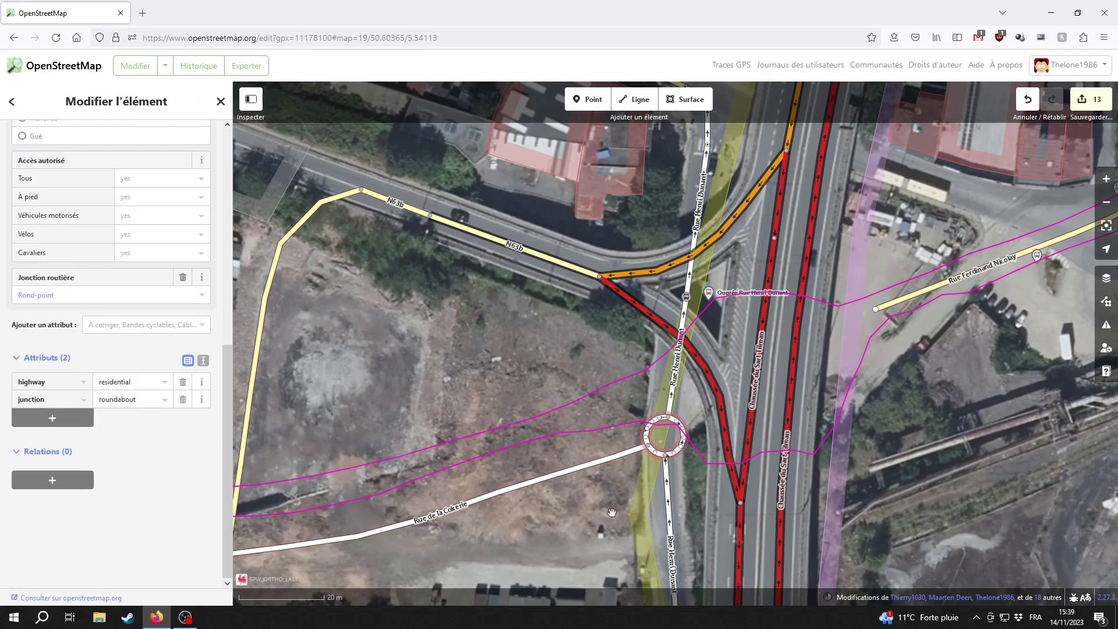
Delete the small roundabout joining Rue Henri Dunant and Rue de la Cokerie
left_click(657, 456)
right_click(656, 455)
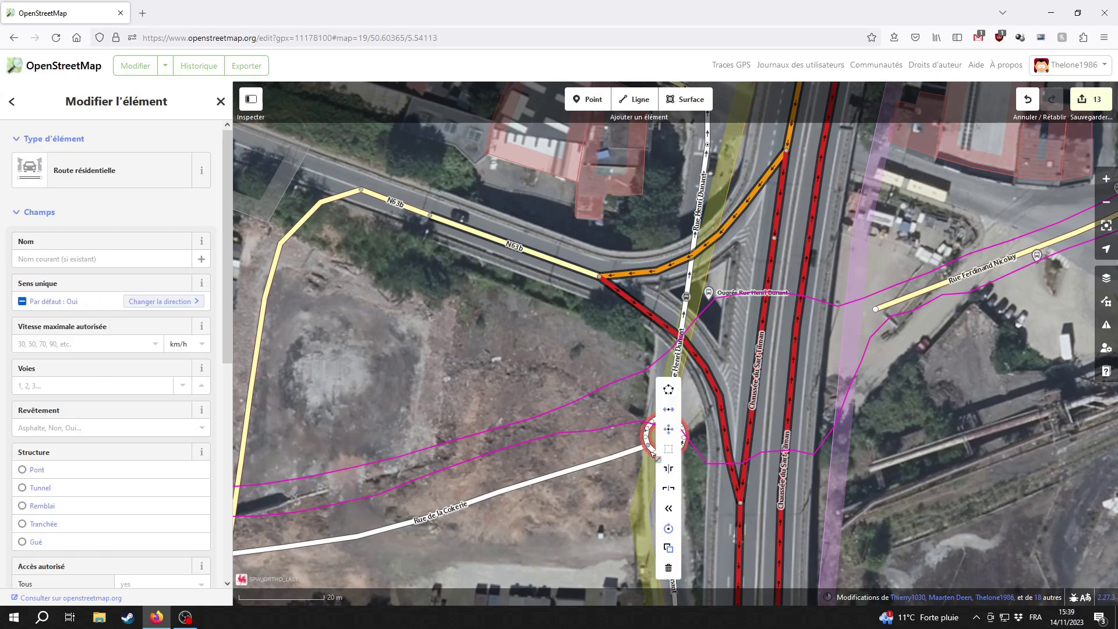
left_click(657, 536)
left_click_drag(631, 481, 543, 456)
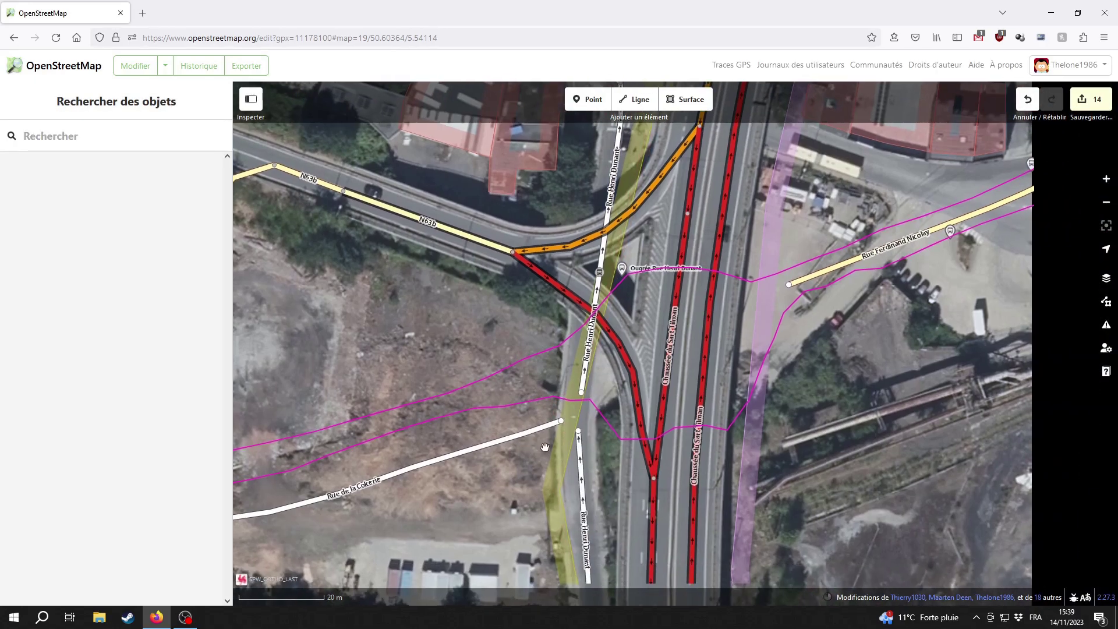
Examine the bus route relations on the northern Rue Henri Dunant segment and on western Rue Ferdinand Nicolay
left_click(589, 344)
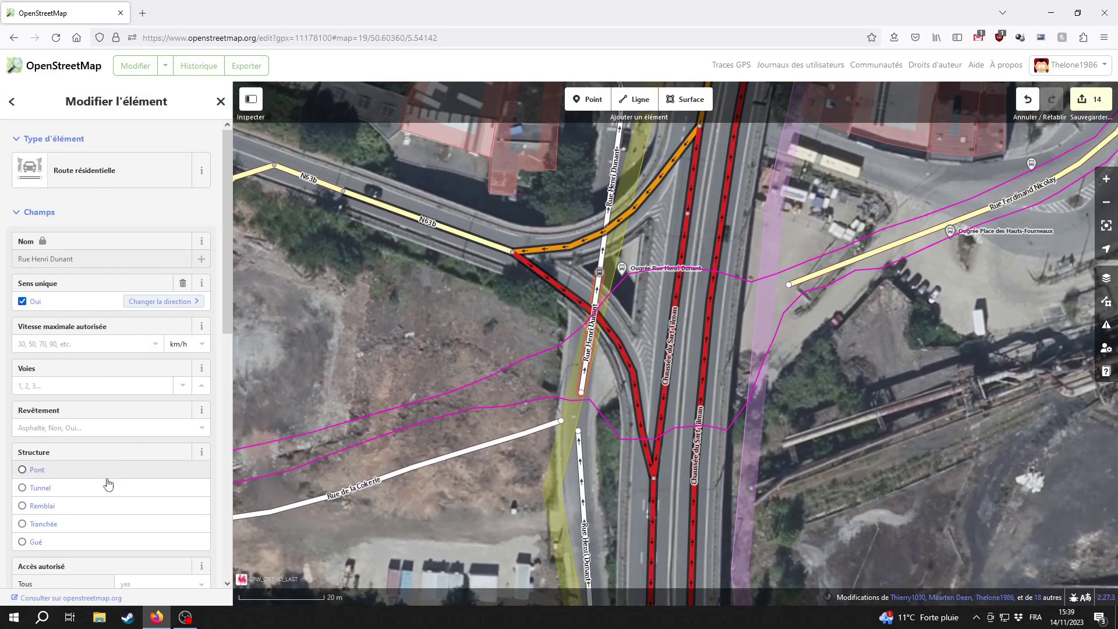
scroll(108, 484, "down", 6)
scroll(132, 503, "down", 2)
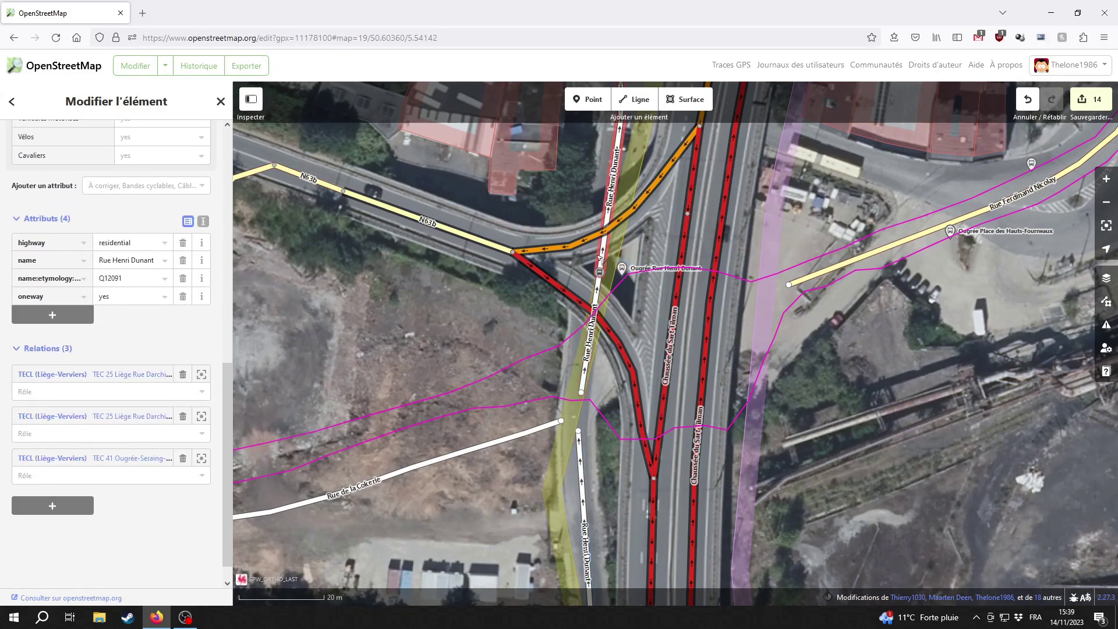
left_click_drag(560, 180, 548, 382)
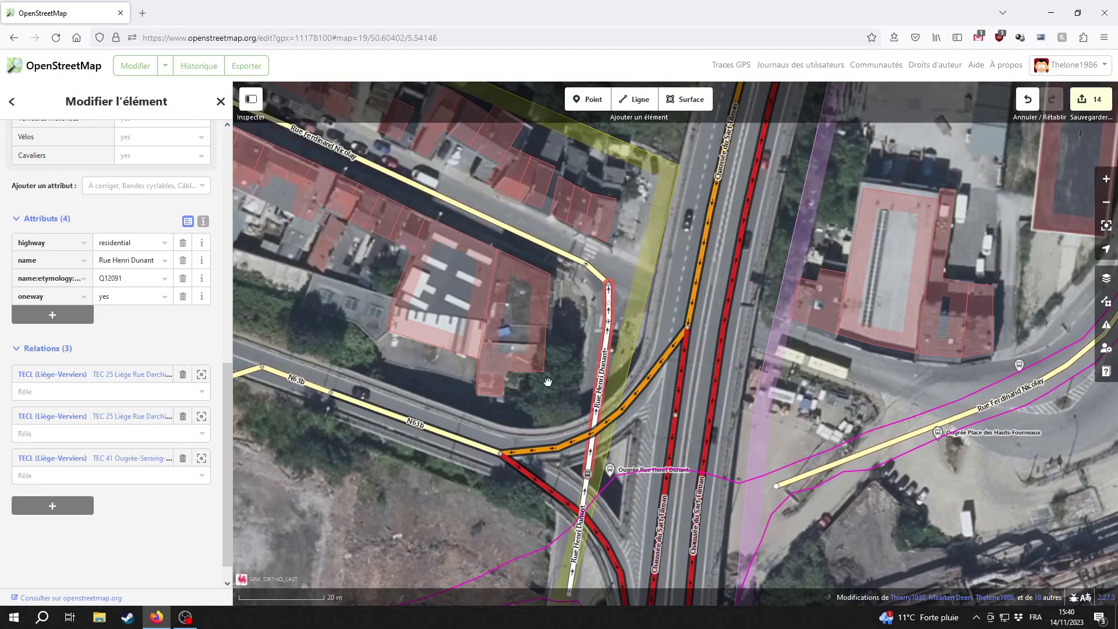
left_click(596, 273)
scroll(150, 334, "down", 2)
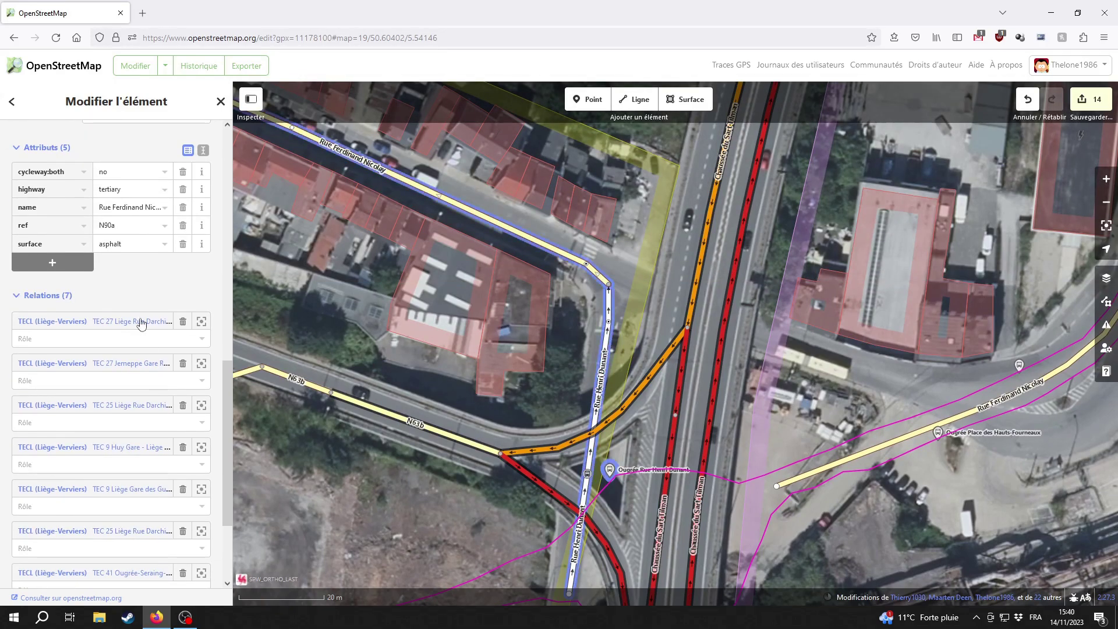
scroll(128, 419, "down", 1)
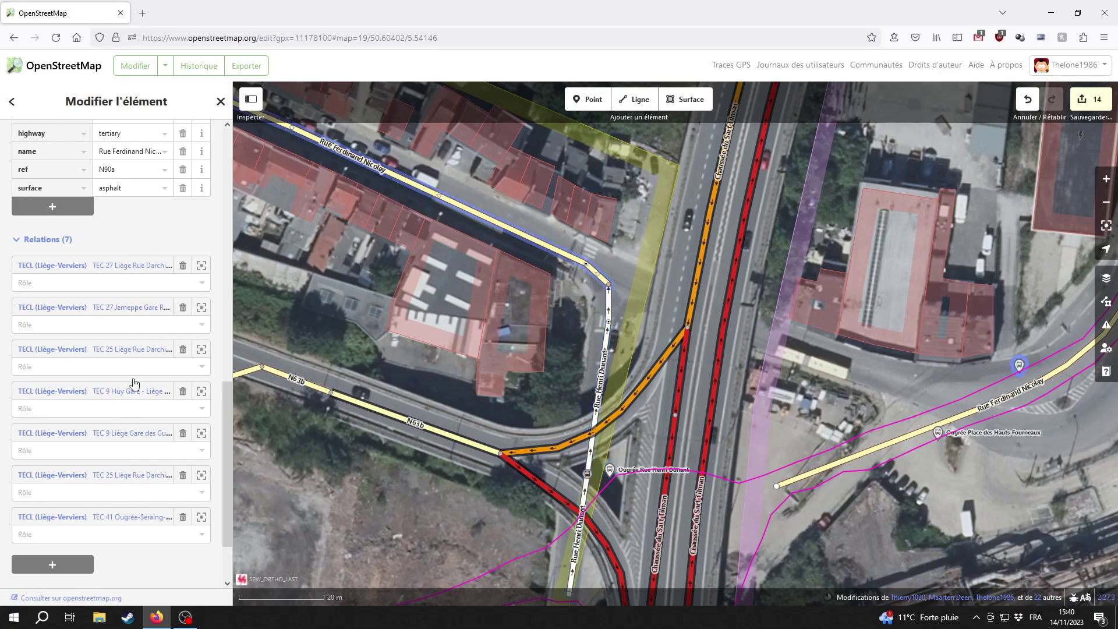
key("Escape")
Shorten the northern Rue Henri Dunant segment from its southern end to a short stub south of Rue Ferdinand Nicolay
left_click_drag(583, 599, 592, 319)
right_click(600, 297)
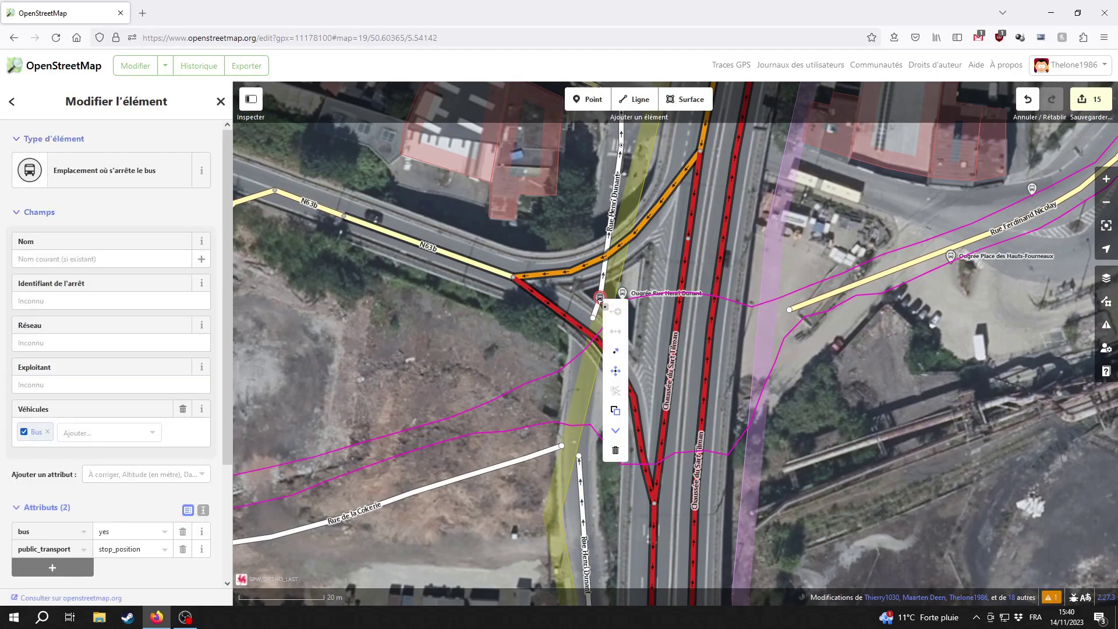
left_click(616, 352)
left_click_drag(601, 290, 482, 459)
right_click(466, 366)
left_click(484, 418)
left_click_drag(563, 413, 569, 362)
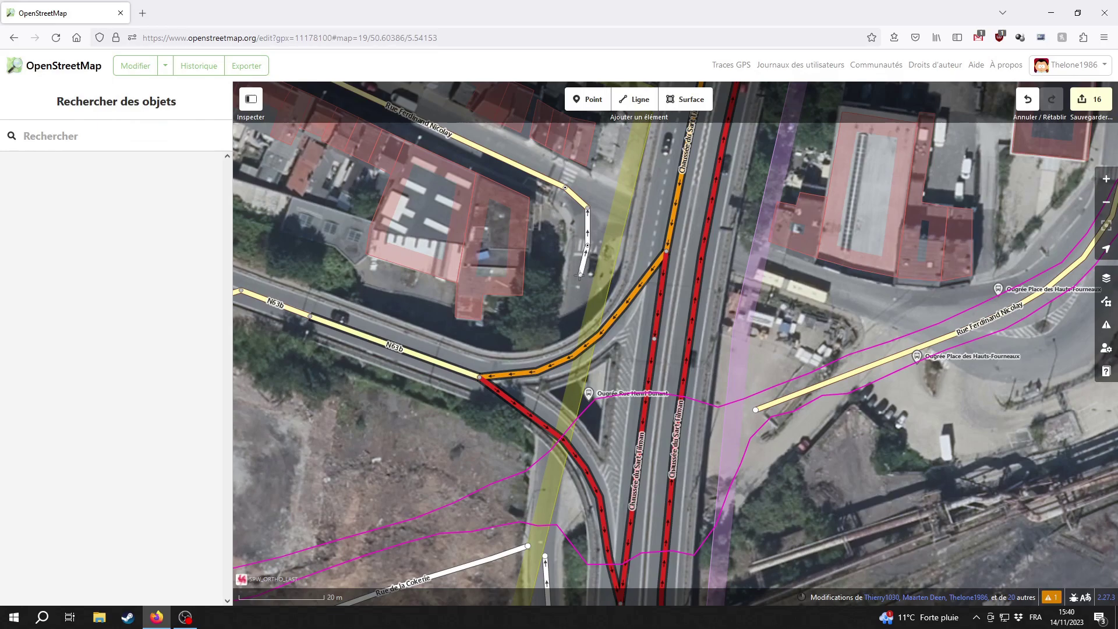
Draw a closed line for the large roundabout, about 45 m across, crossing beneath Chaussée du Sart-Tilman between Rue de la Cokerie and Rue Ferdinand Nicolay
left_click_drag(614, 459, 640, 321)
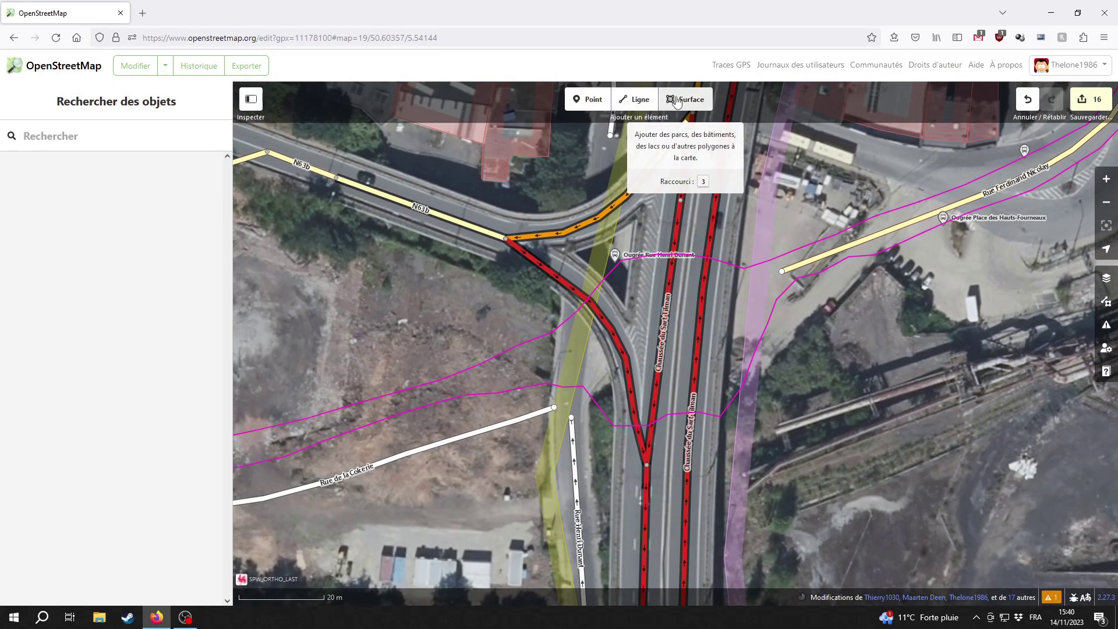
left_click(637, 100)
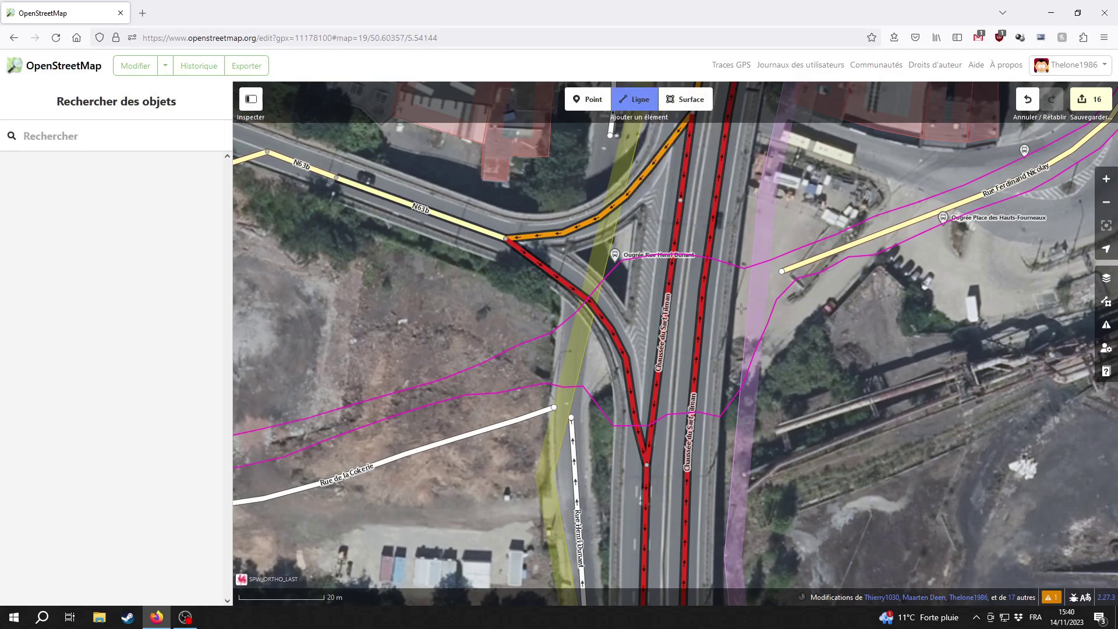
left_click_drag(755, 319, 741, 370)
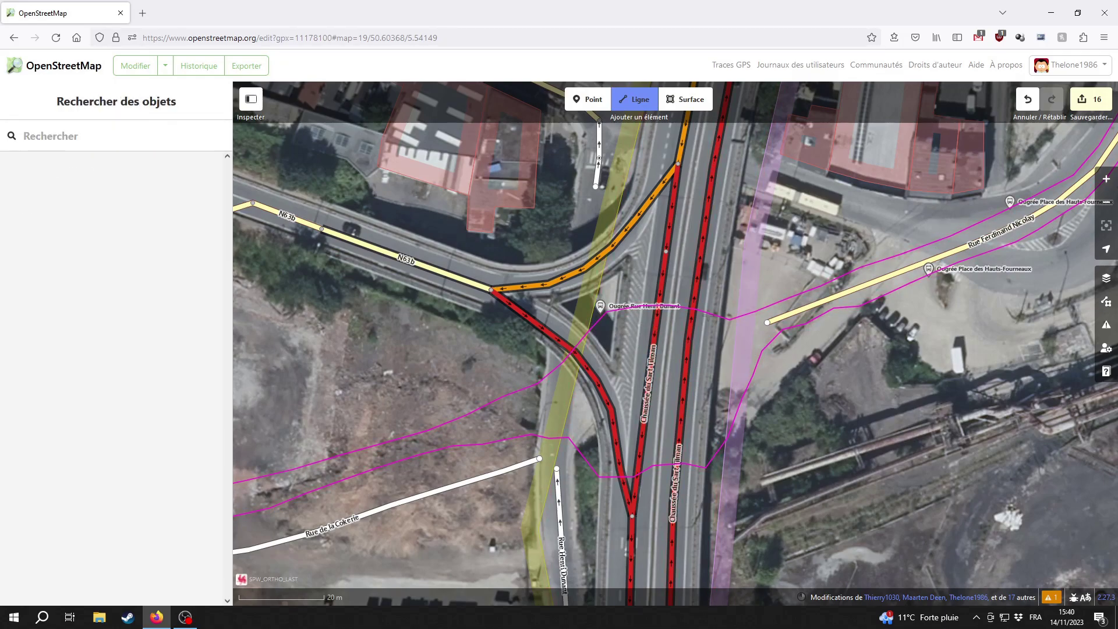
left_click(731, 327)
left_click(594, 329)
left_click(570, 361)
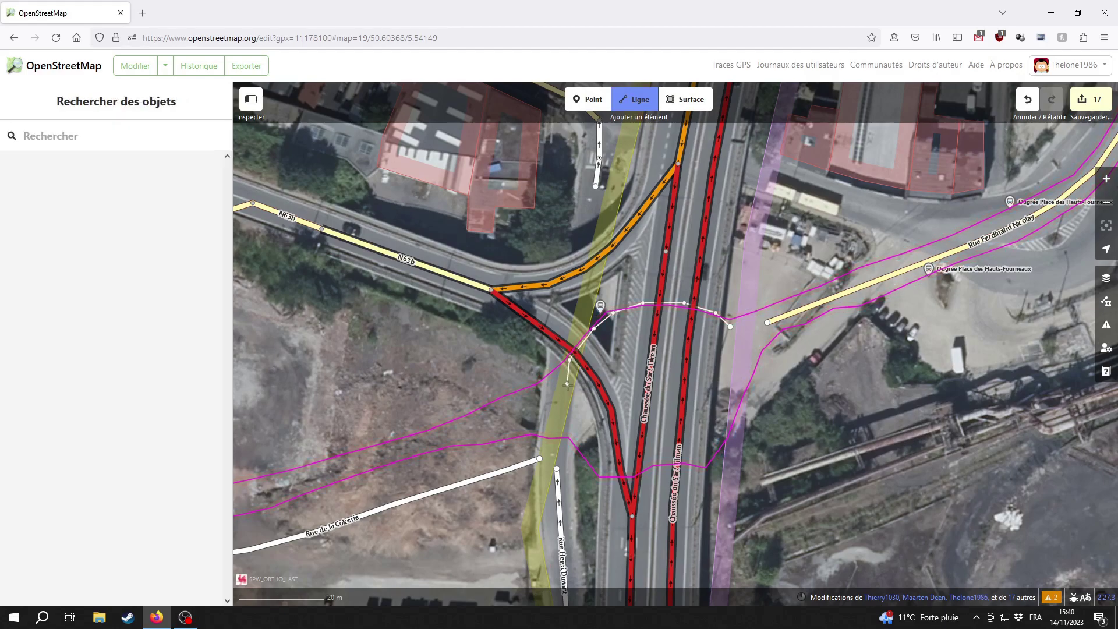
left_click(566, 396)
left_click(570, 431)
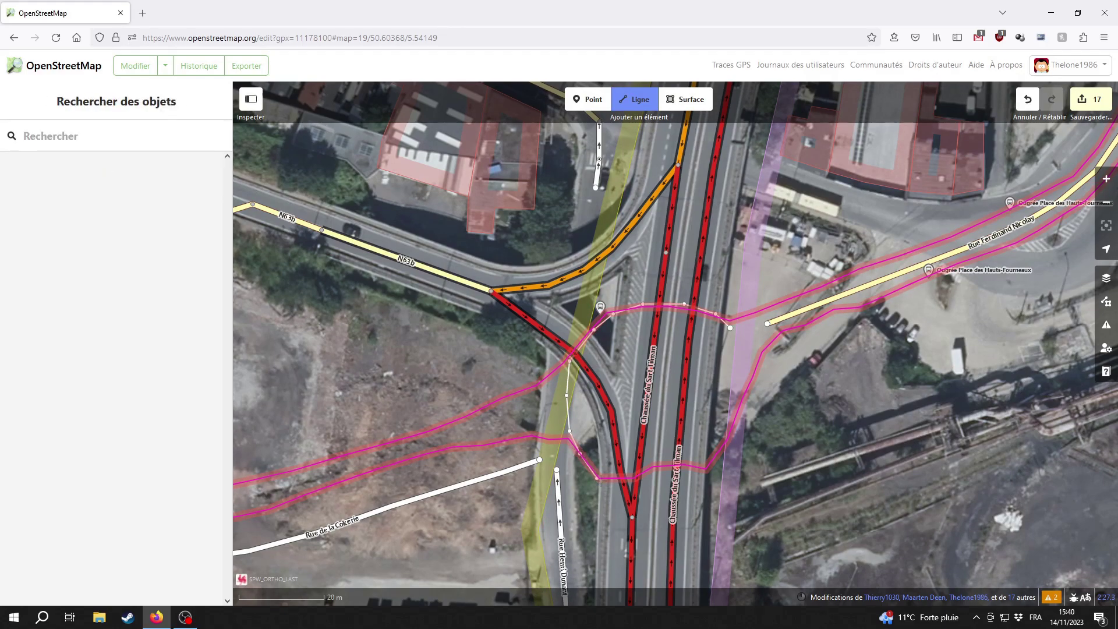
left_click(580, 453)
left_click(604, 481)
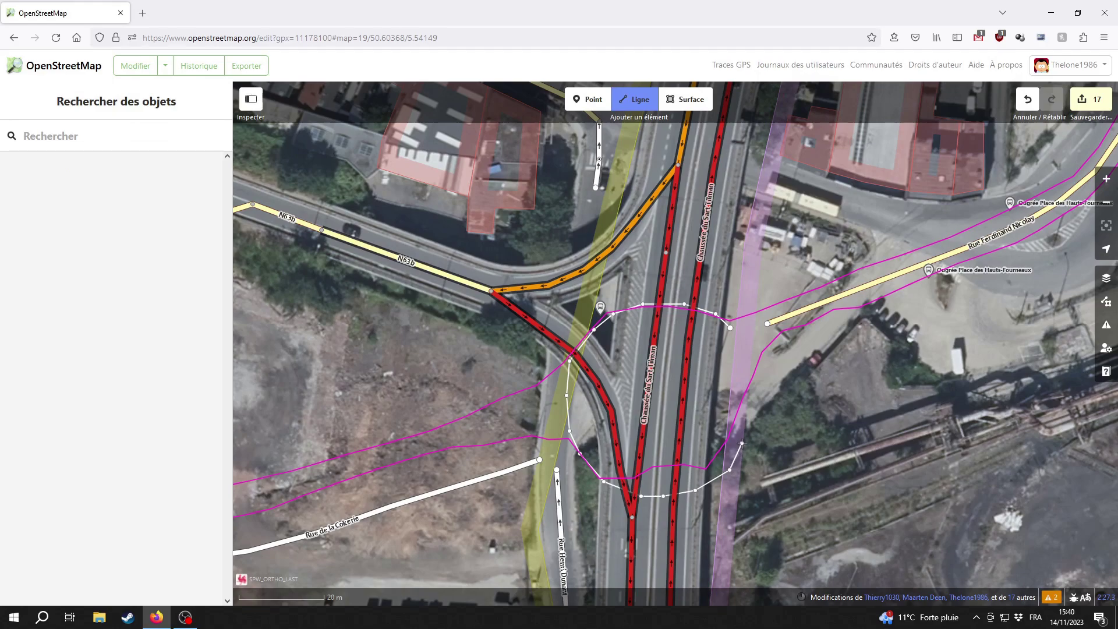
left_click(750, 376)
left_click(747, 347)
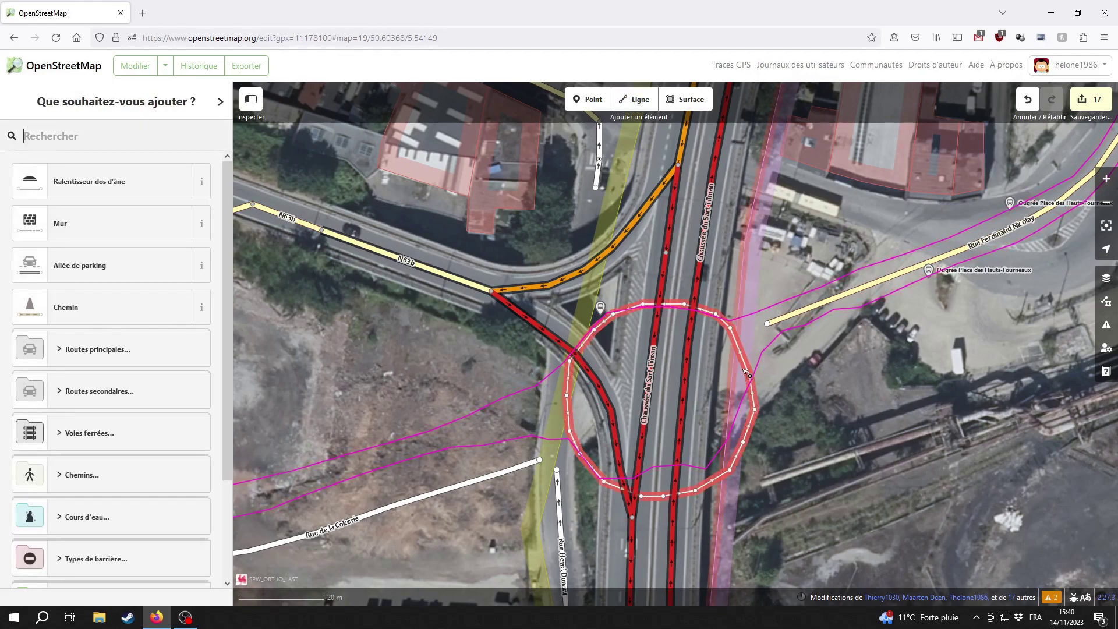
Make the closed loop circular and shift it slightly north-west to fit the junction
right_click(747, 373)
left_click(749, 365)
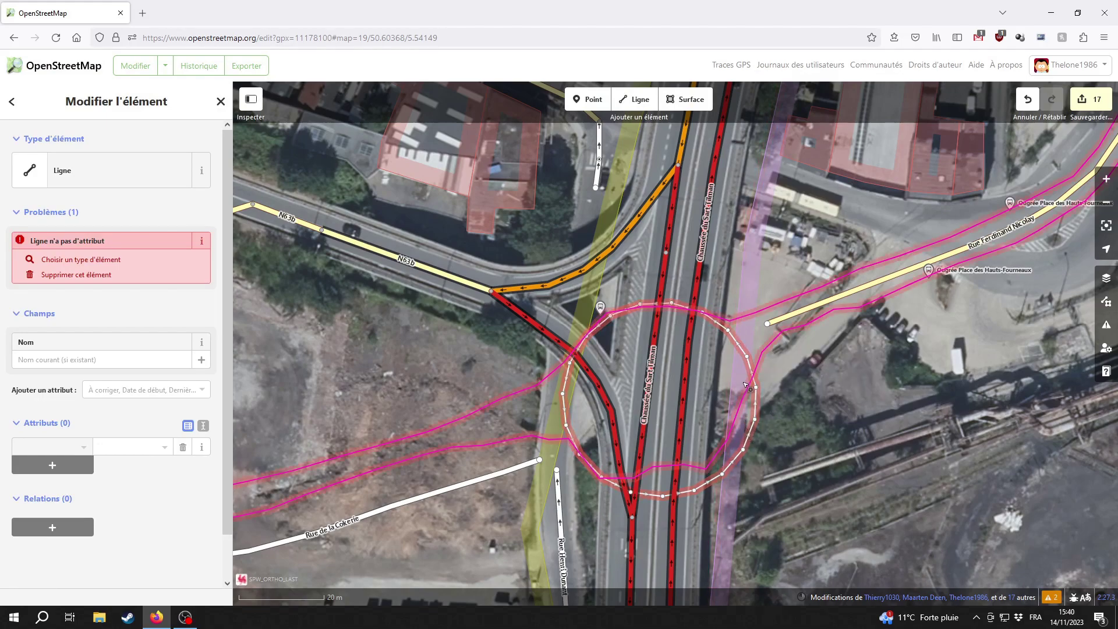
right_click(739, 348)
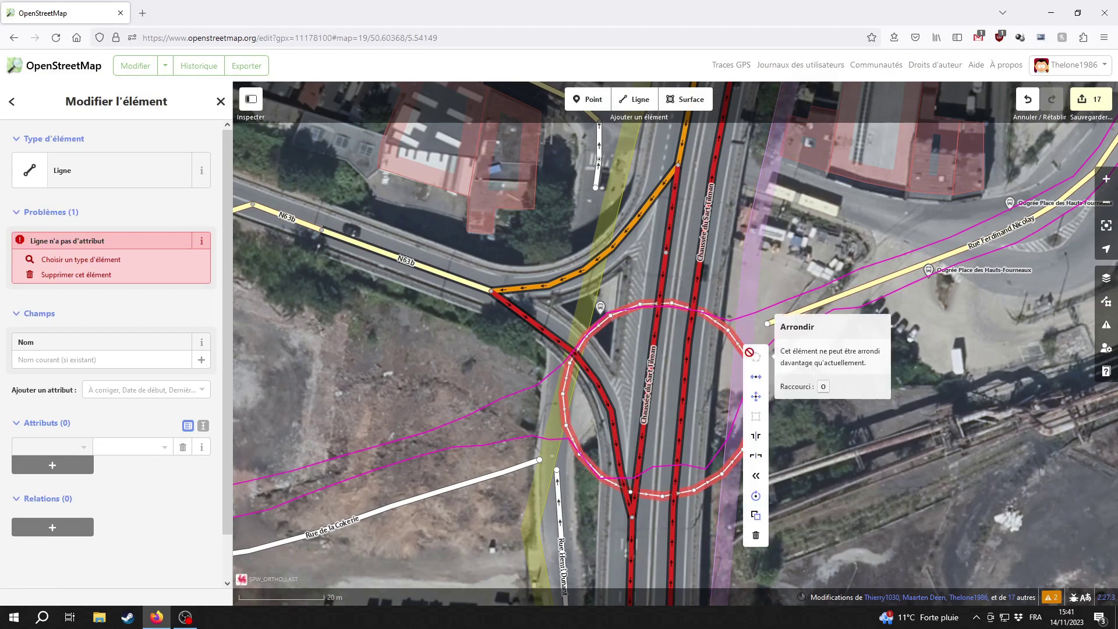
left_click(756, 396)
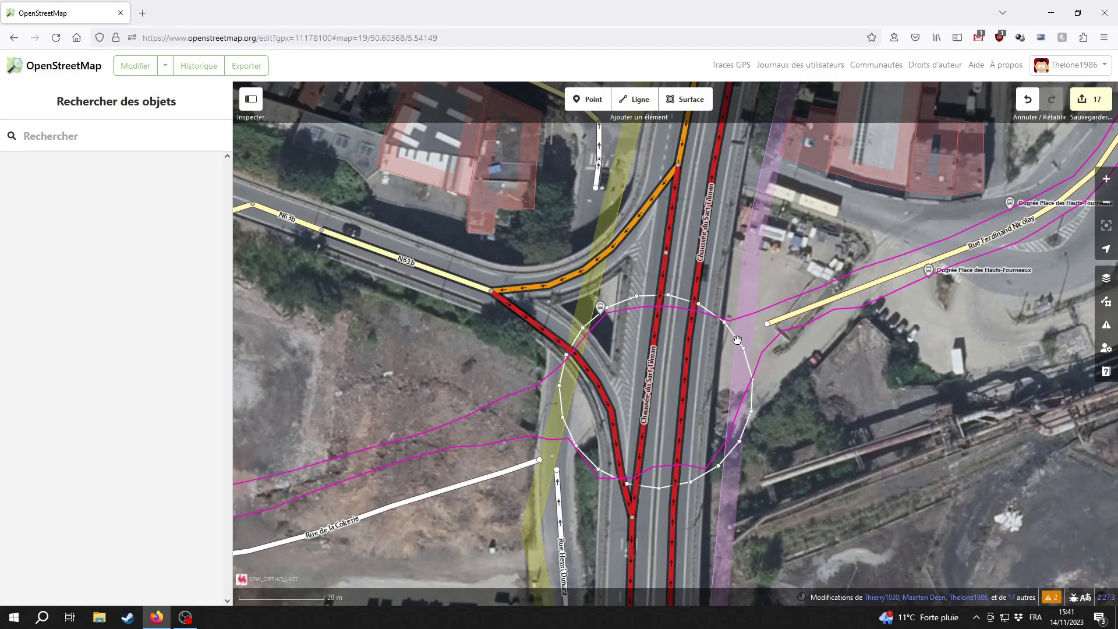
Extend the western end of eastern Rue Ferdinand Nicolay to join the new circle's east side
left_click(736, 339)
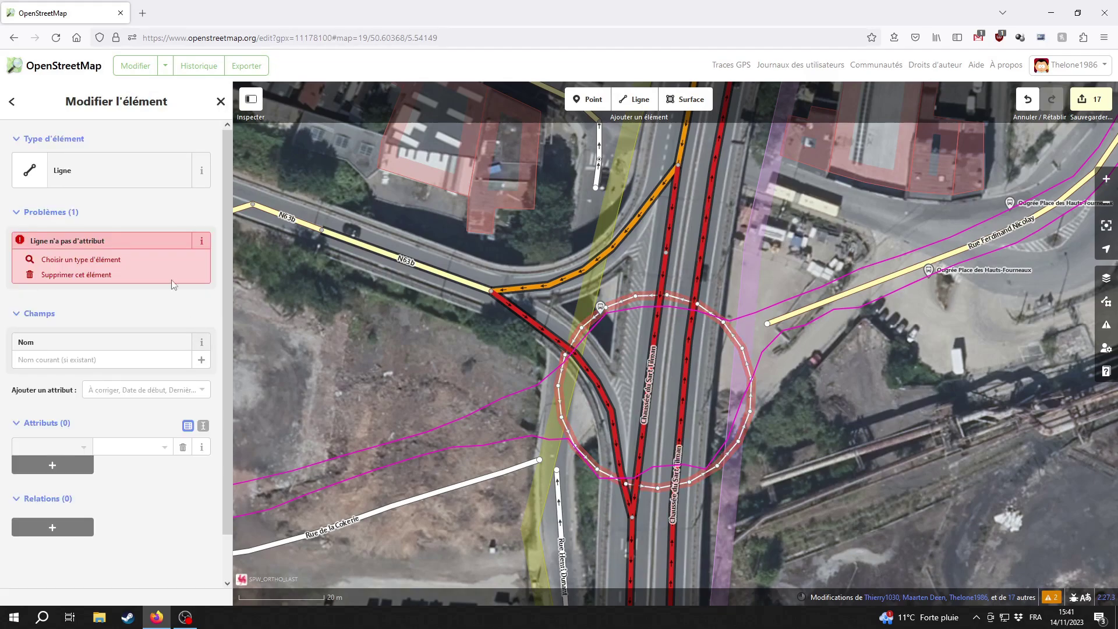
left_click(79, 168)
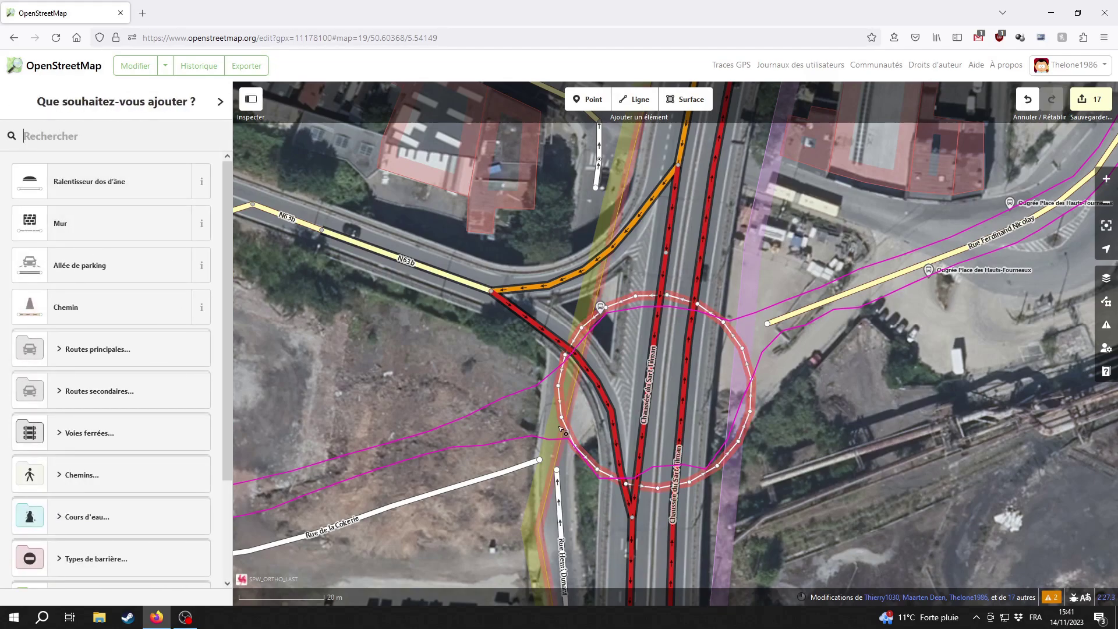
left_click_drag(826, 386, 723, 504)
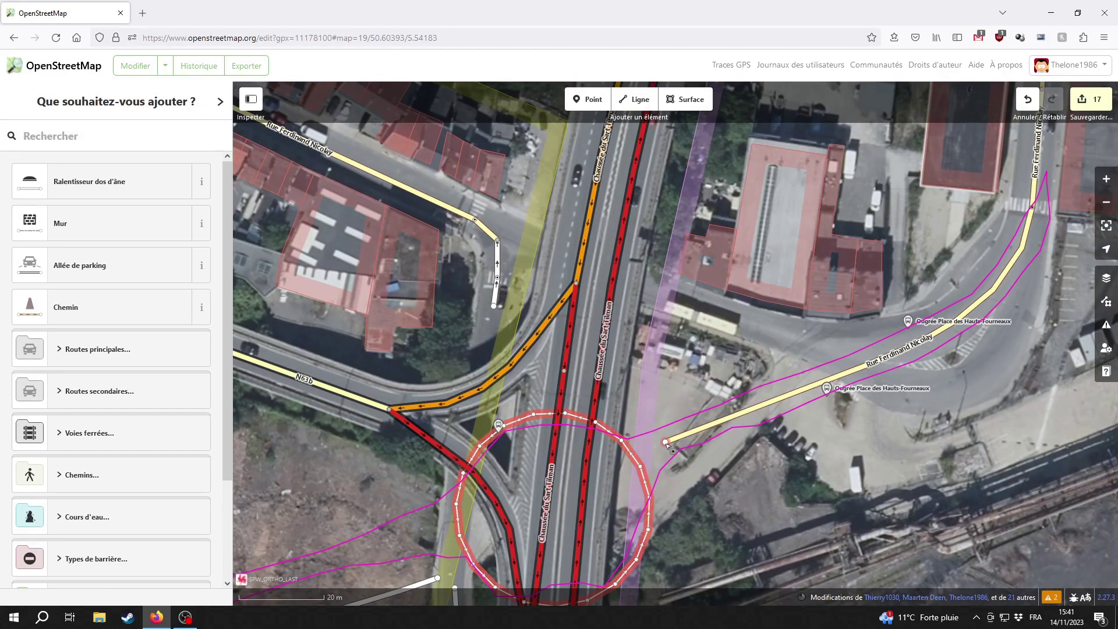
key("Escape")
left_click_drag(665, 443, 634, 455)
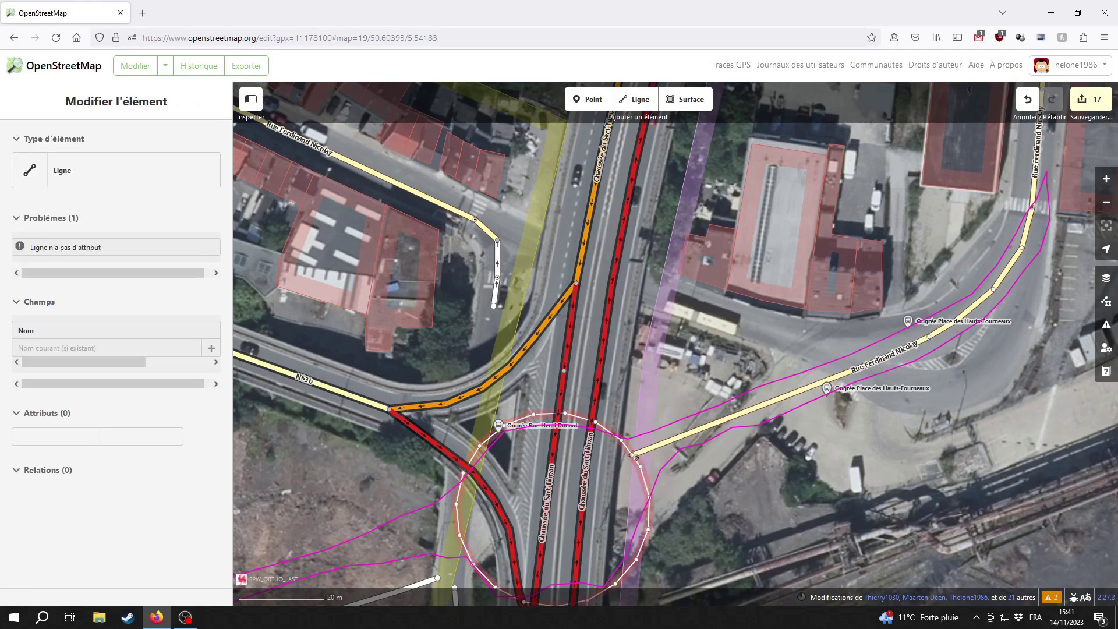
Set the new circle's feature type to Route tertiaire
left_click_drag(655, 521, 850, 399)
left_click(64, 174)
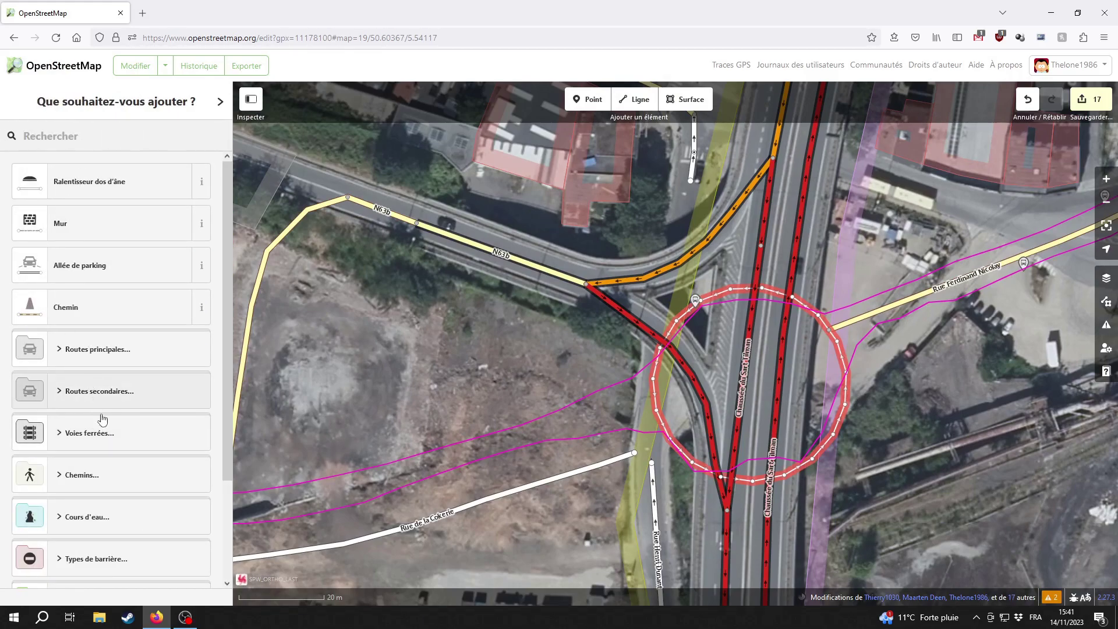
left_click(117, 390)
scroll(110, 423, "down", 3)
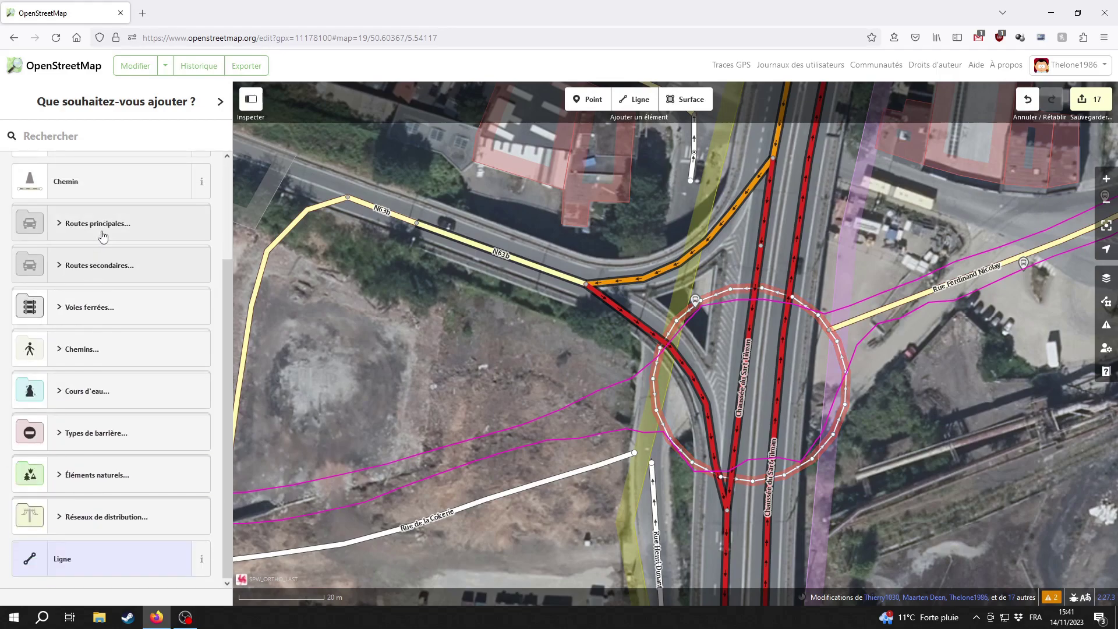
left_click(99, 223)
scroll(111, 407, "down", 2)
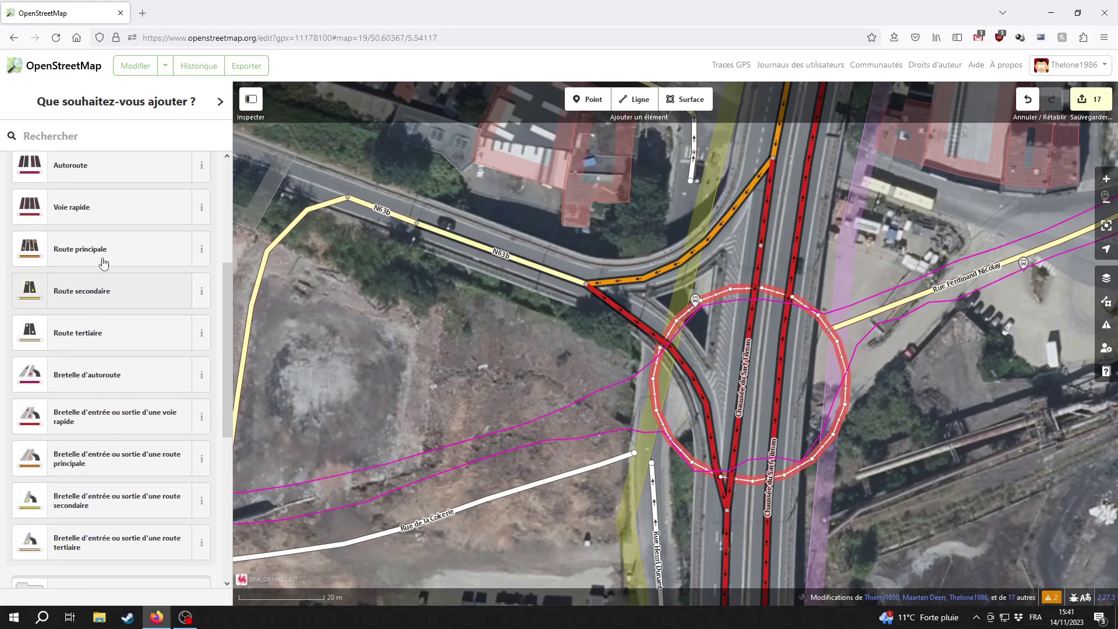
left_click(111, 332)
left_click(931, 394)
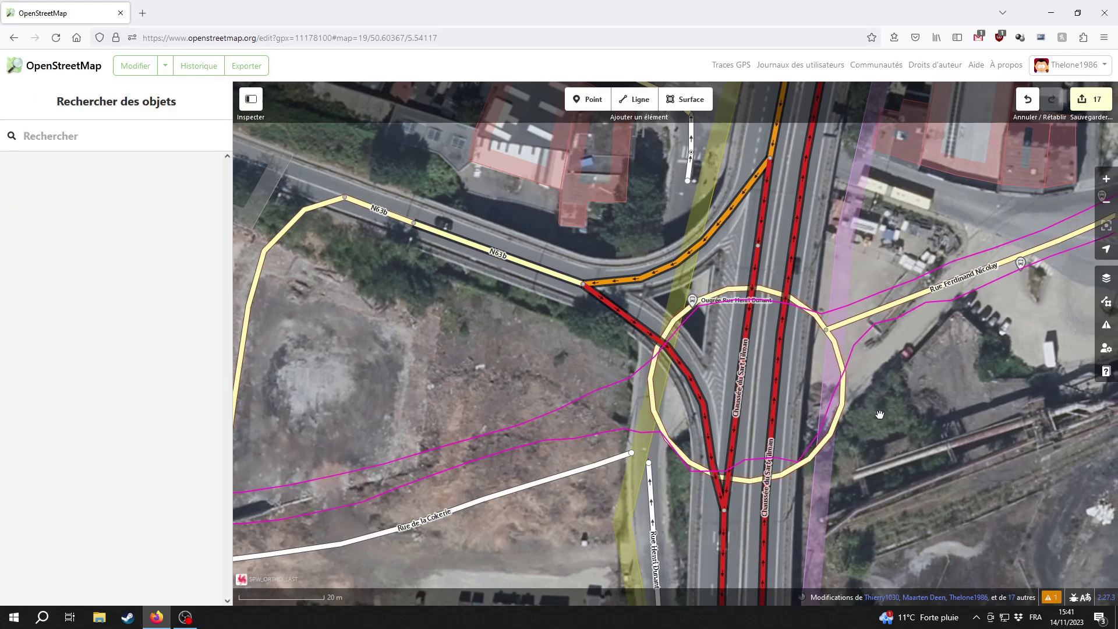
Examine how the Rue de la Cokerie and Rue Ferdinand Nicolay approaches line up with the new circle and the GPS trace
left_click_drag(930, 394, 830, 438)
left_click(744, 444)
left_click_drag(472, 577, 508, 519)
left_click_drag(510, 464, 693, 448)
left_click_drag(538, 532, 659, 551)
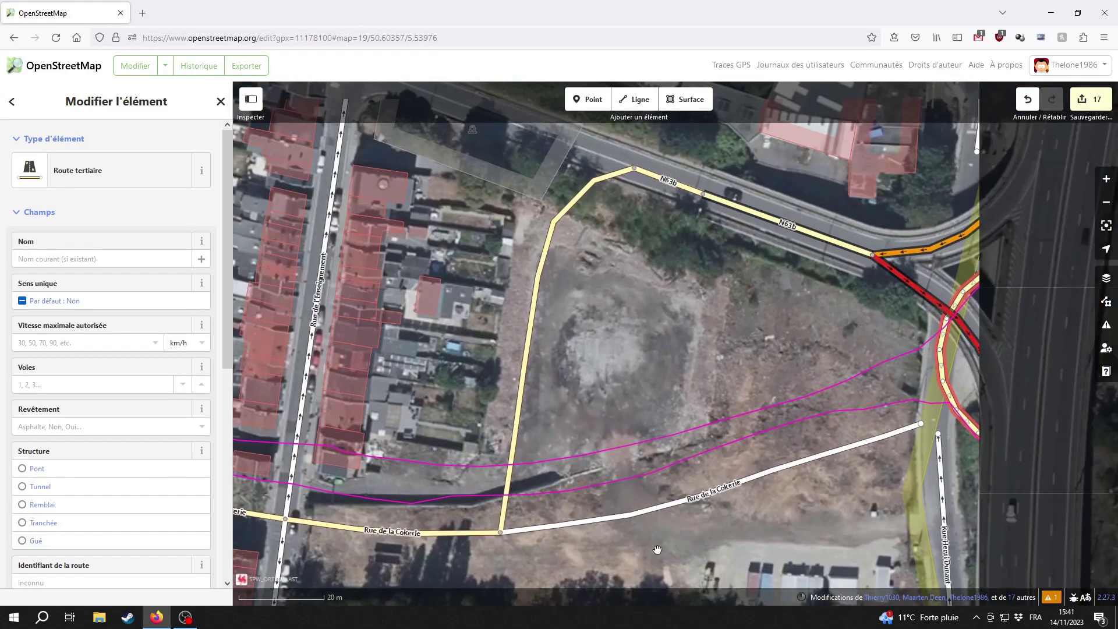
left_click_drag(810, 447, 633, 480)
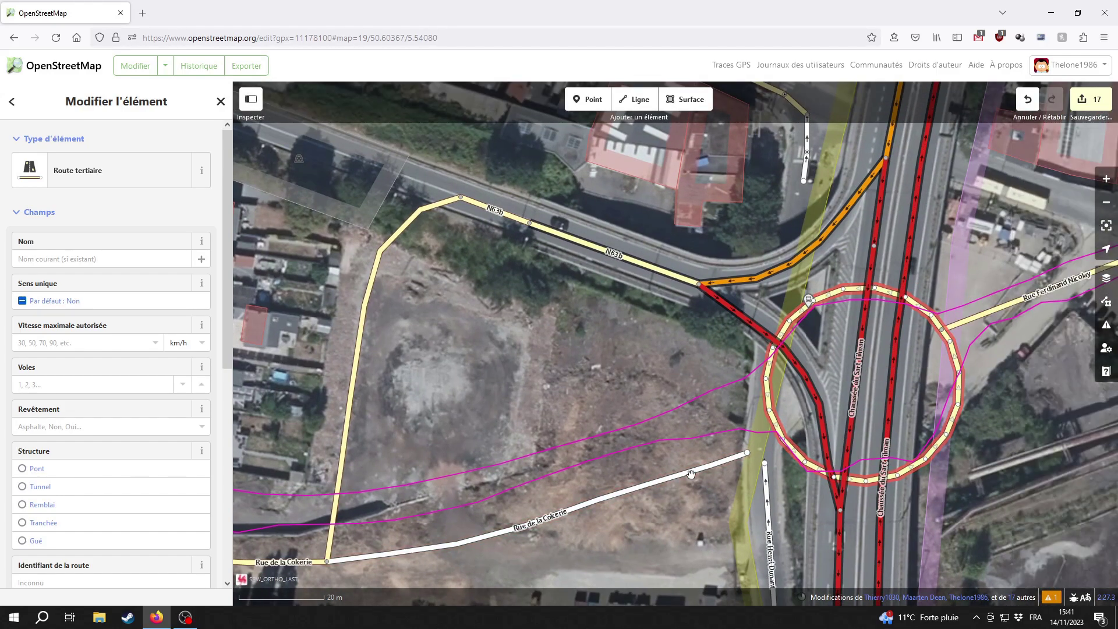
left_click(633, 481)
left_click_drag(400, 594, 323, 529)
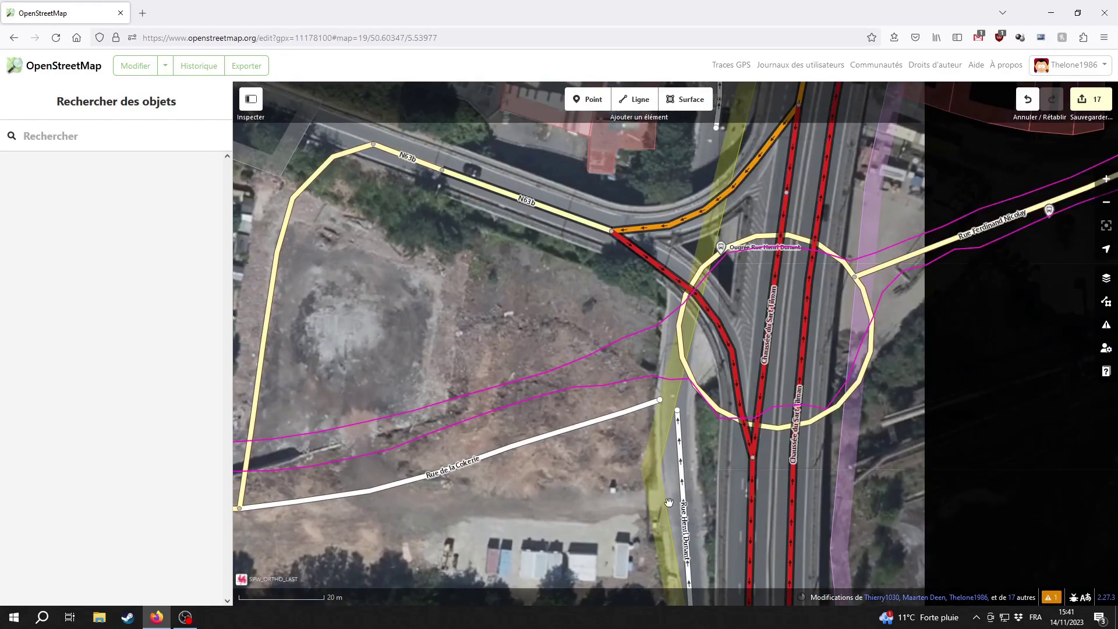
left_click_drag(998, 276, 688, 452)
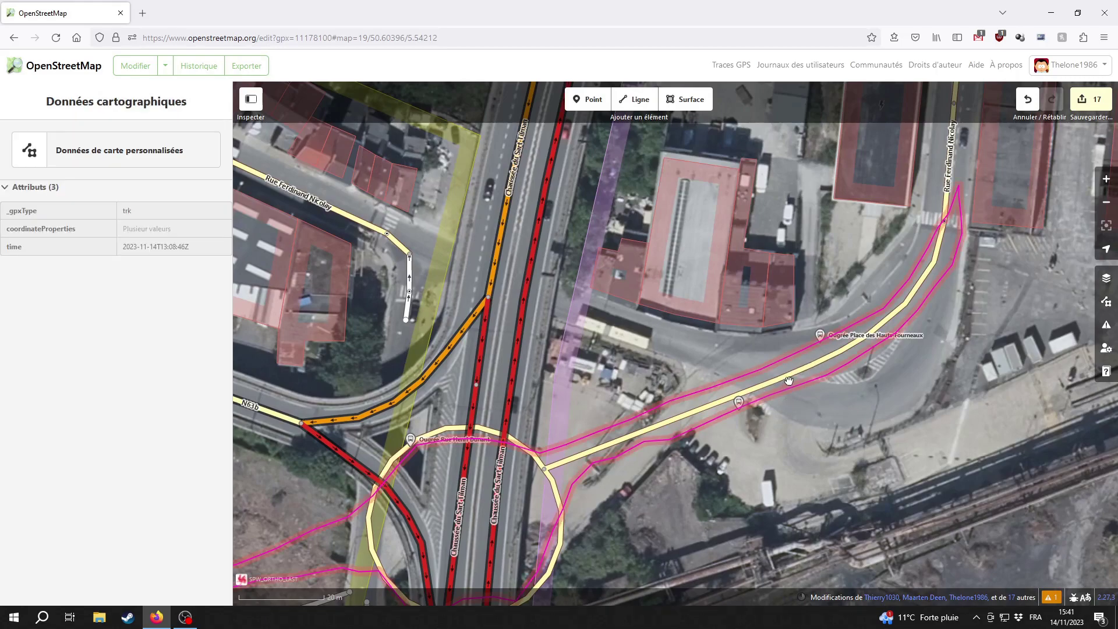
left_click(693, 412)
left_click_drag(610, 480, 806, 371)
Add the Jonction routière attribute to the tertiary circle and set it to Rond-point
left_click(806, 371)
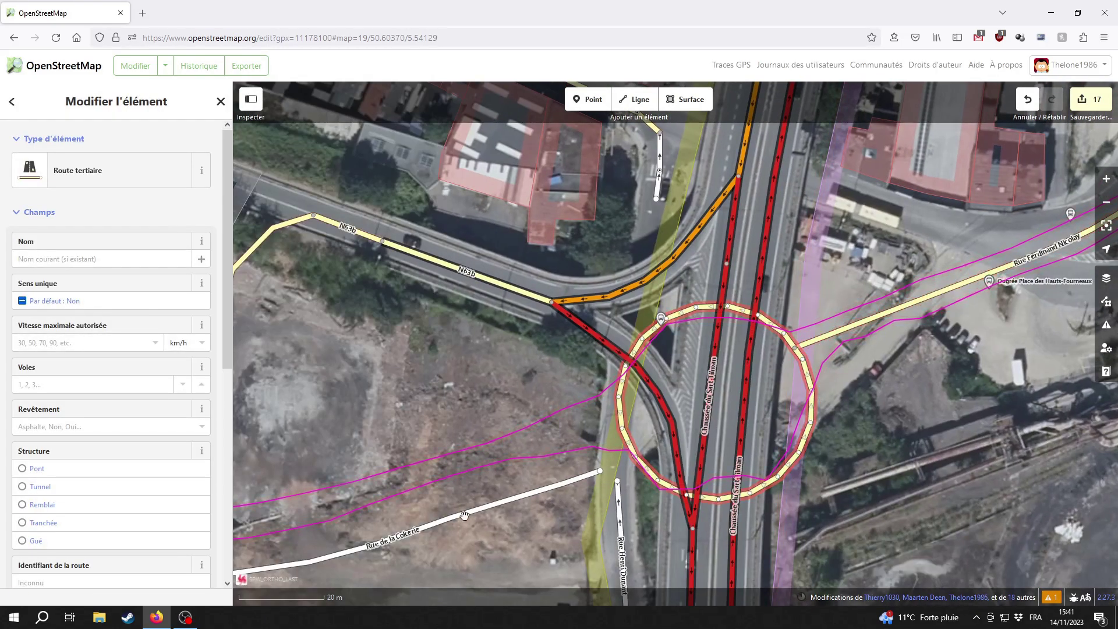
scroll(74, 429, "down", 6)
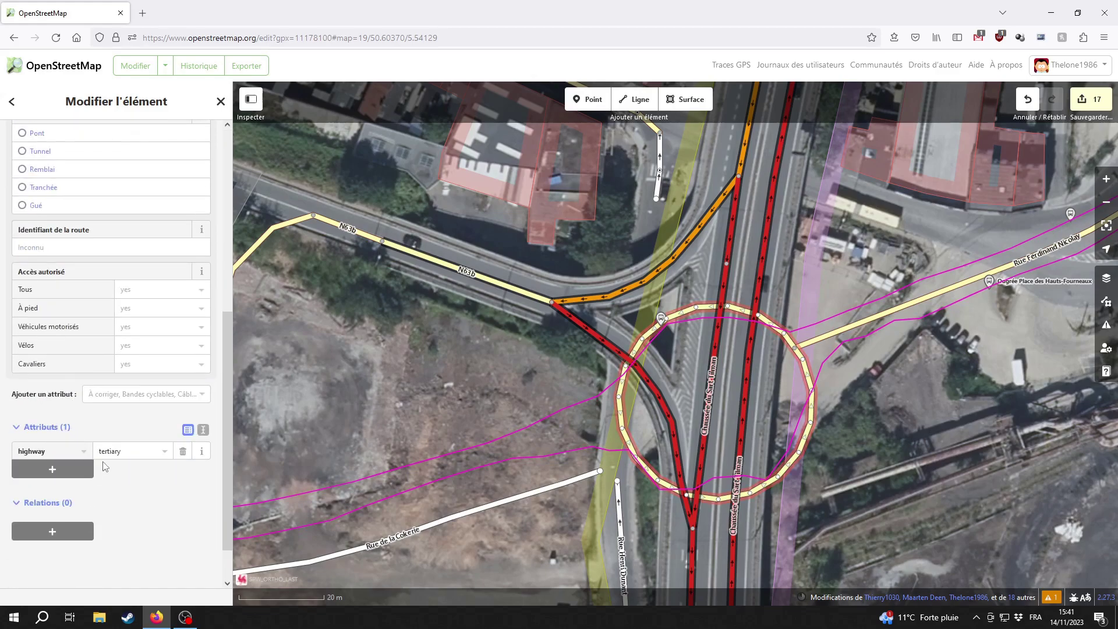
left_click(120, 396)
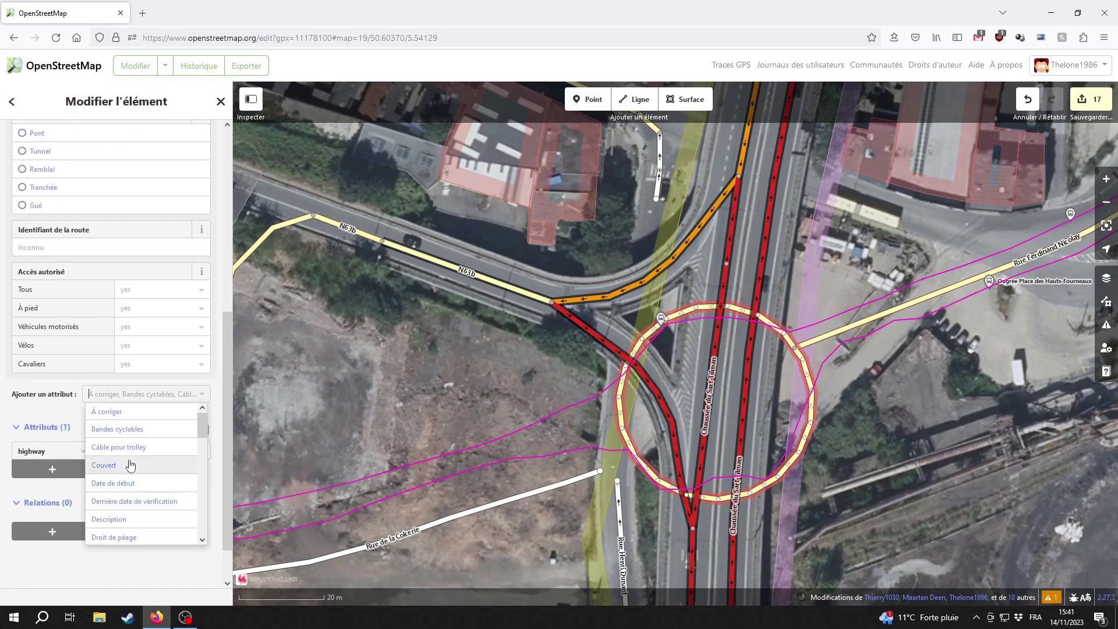
scroll(152, 475, "down", 5)
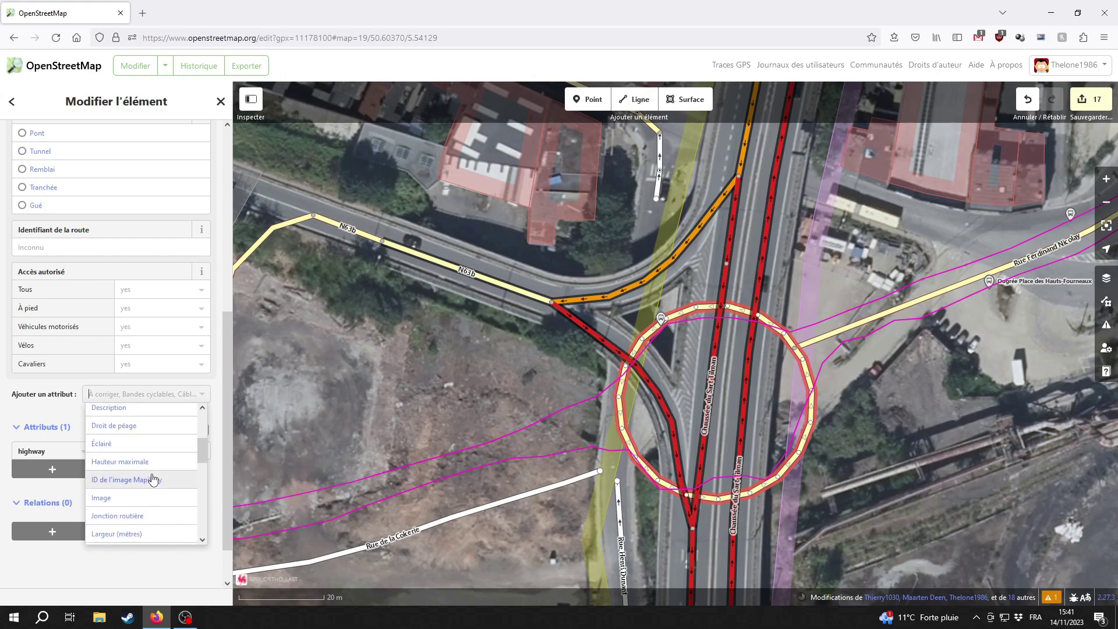
left_click(152, 475)
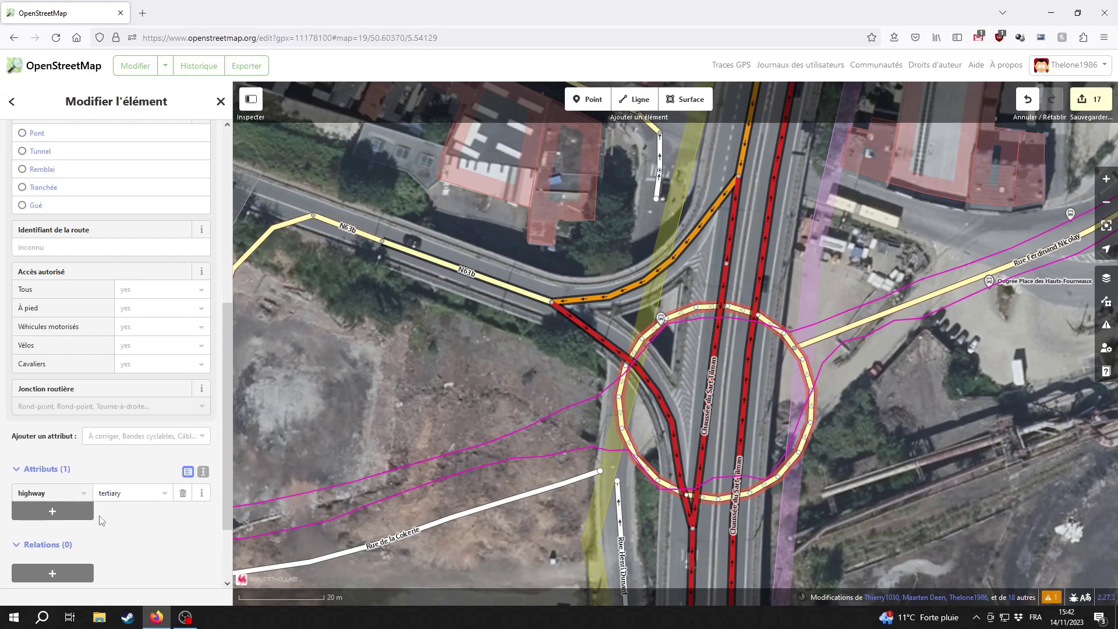
left_click(99, 405)
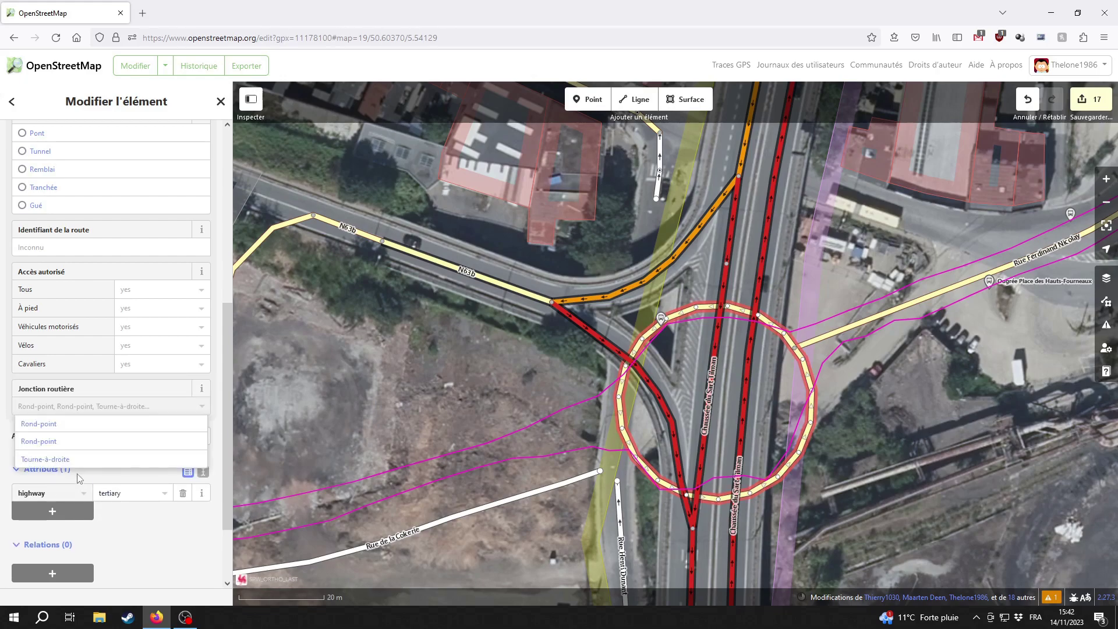
left_click(76, 425)
left_click(333, 381)
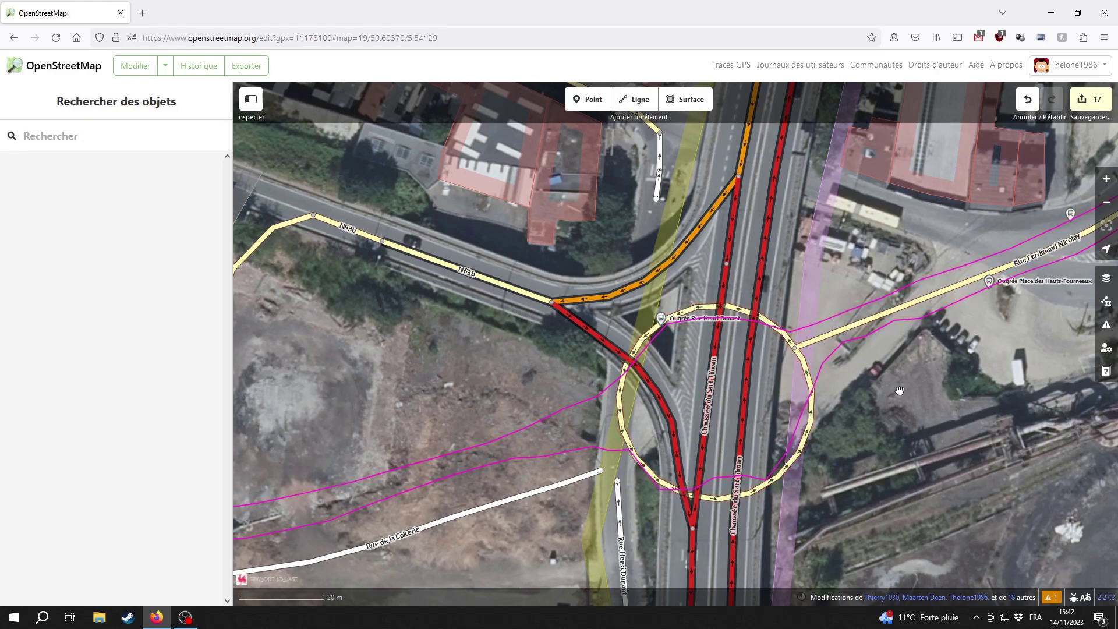
Move the Ougrée Rue Henri Dunant bus stop to just north of the roundabout, west of Chaussée du Sart-Tilman
left_click_drag(889, 387, 891, 482)
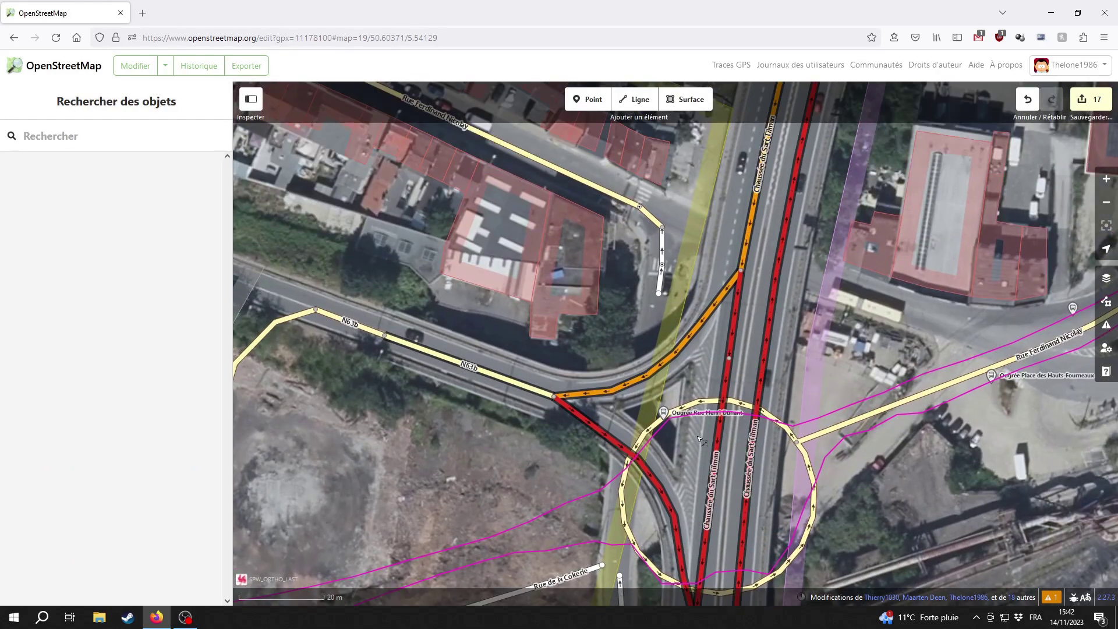
left_click(667, 410)
left_click_drag(663, 412, 683, 376)
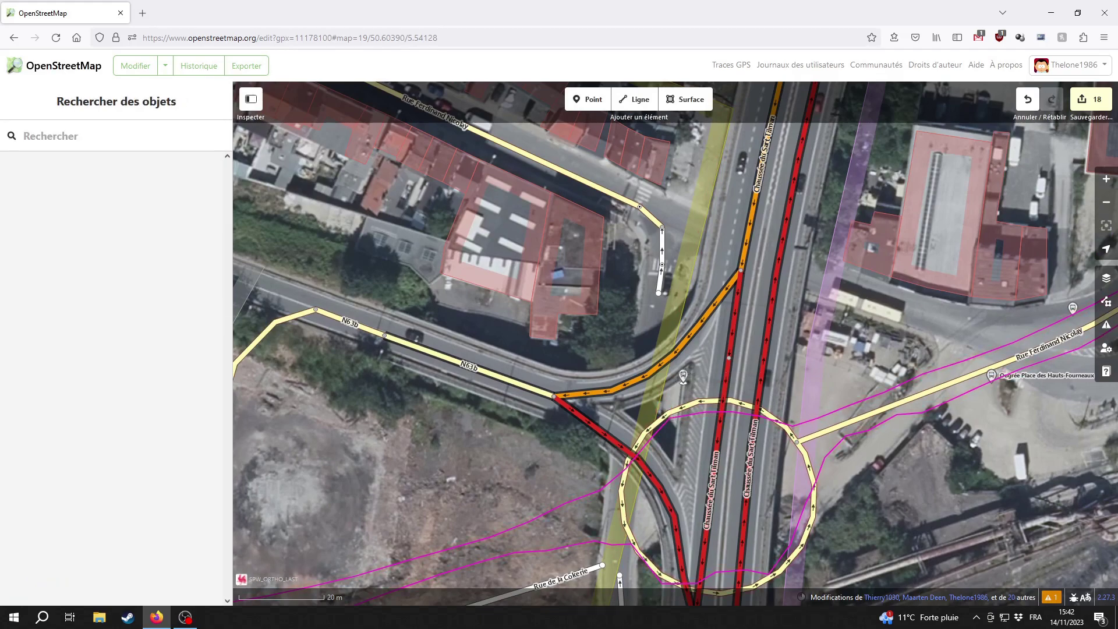
left_click(684, 376)
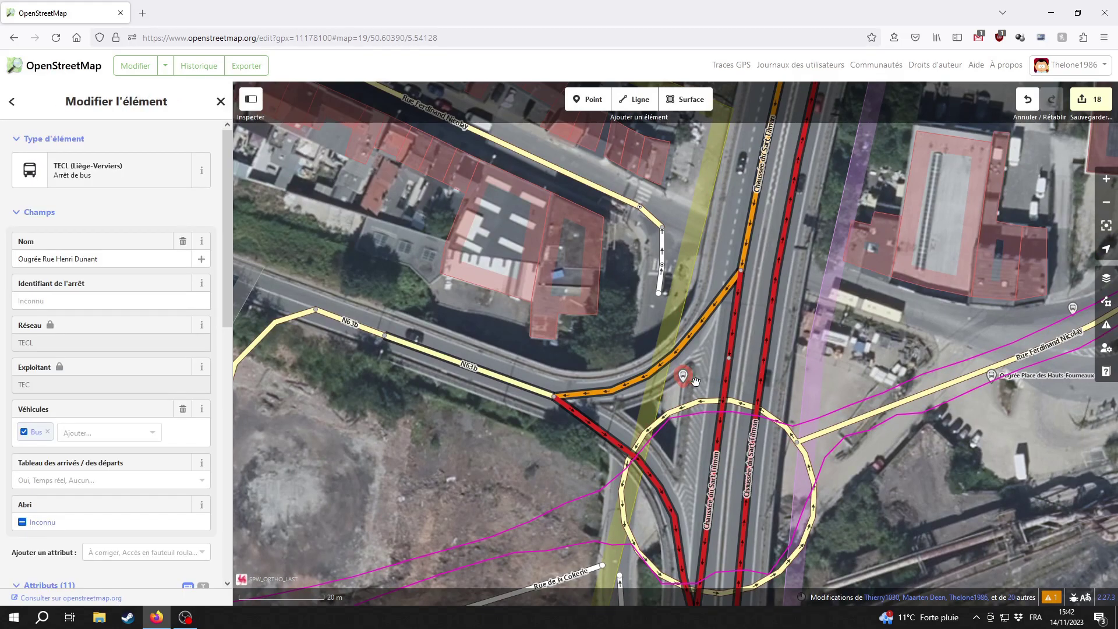
left_click_drag(684, 374, 710, 355)
Examine how Rue de la Cokerie and the buildings along Rue de l'Enseignement lie relative to the GPS trace west of the roundabout
left_click_drag(859, 505, 856, 388)
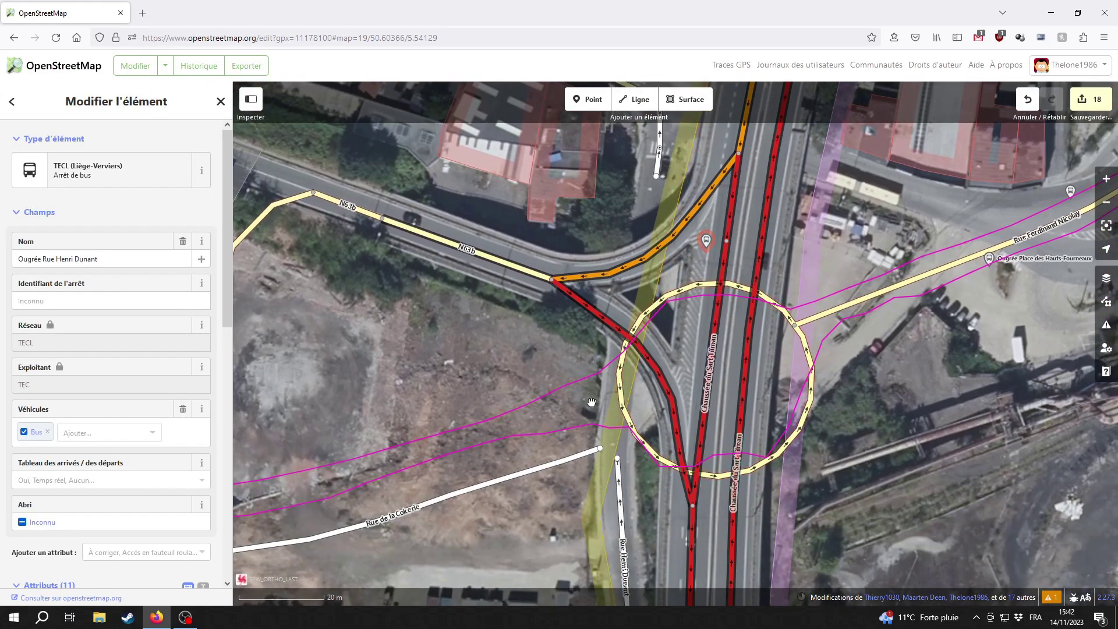
left_click_drag(583, 411, 691, 357)
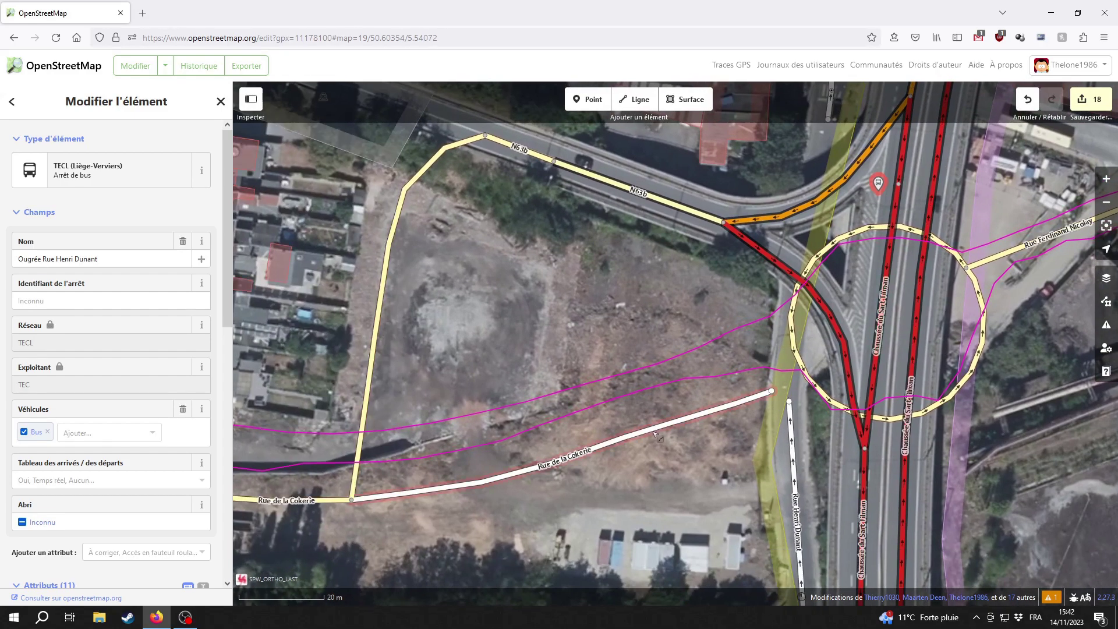
left_click(650, 432)
left_click_drag(259, 445, 756, 423)
left_click(621, 411)
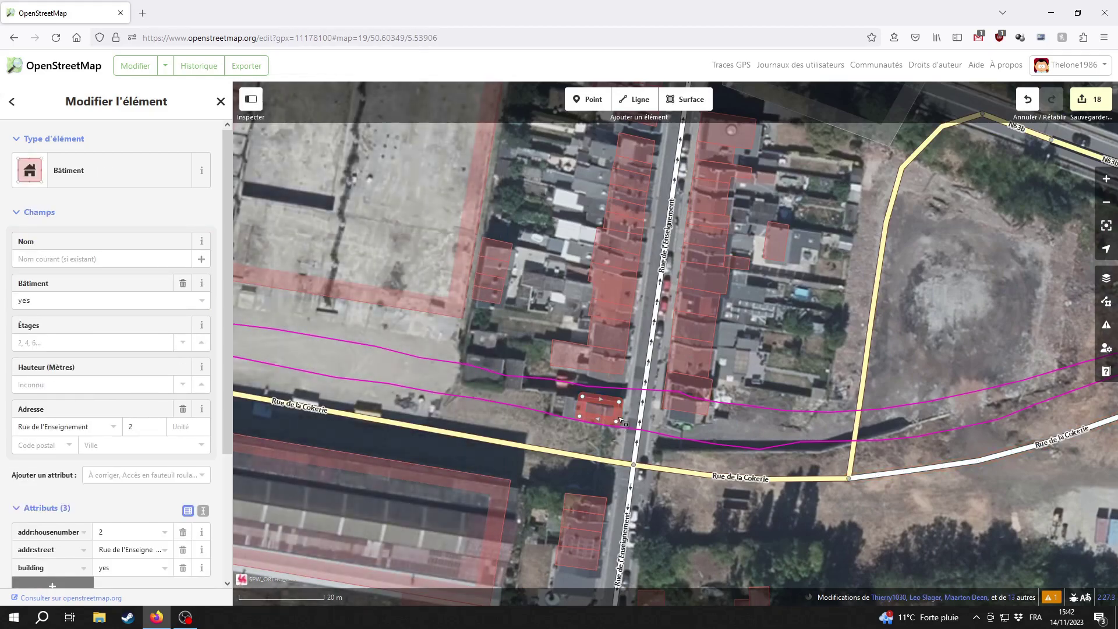
left_click(687, 391)
left_click(544, 444)
left_click(489, 371)
left_click(476, 346)
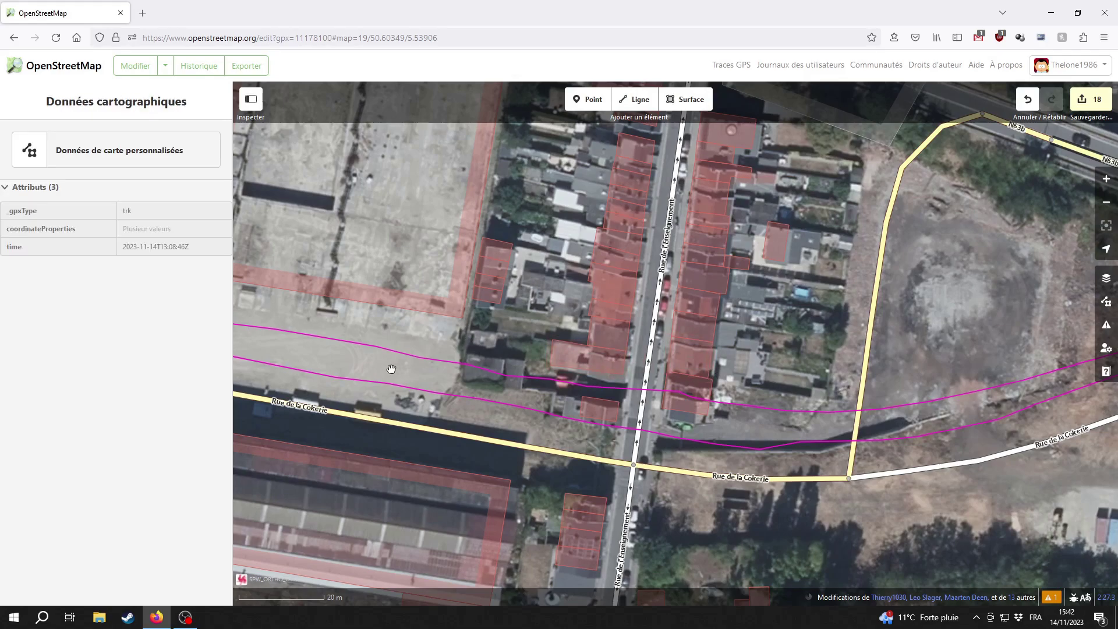
left_click_drag(281, 351, 660, 403)
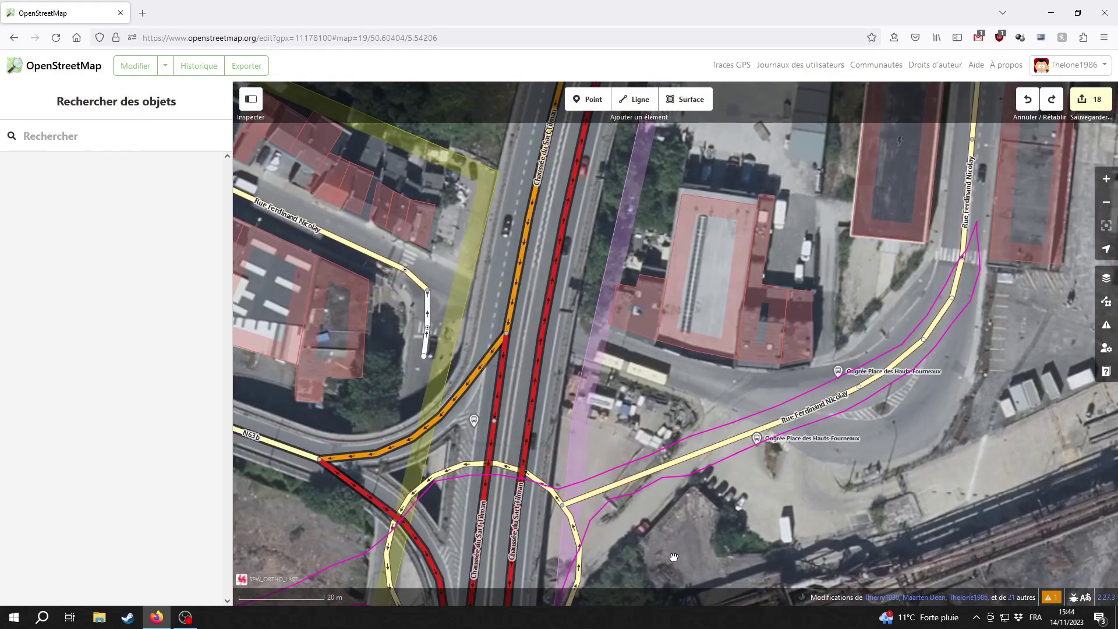
left_click_drag(670, 554, 706, 531)
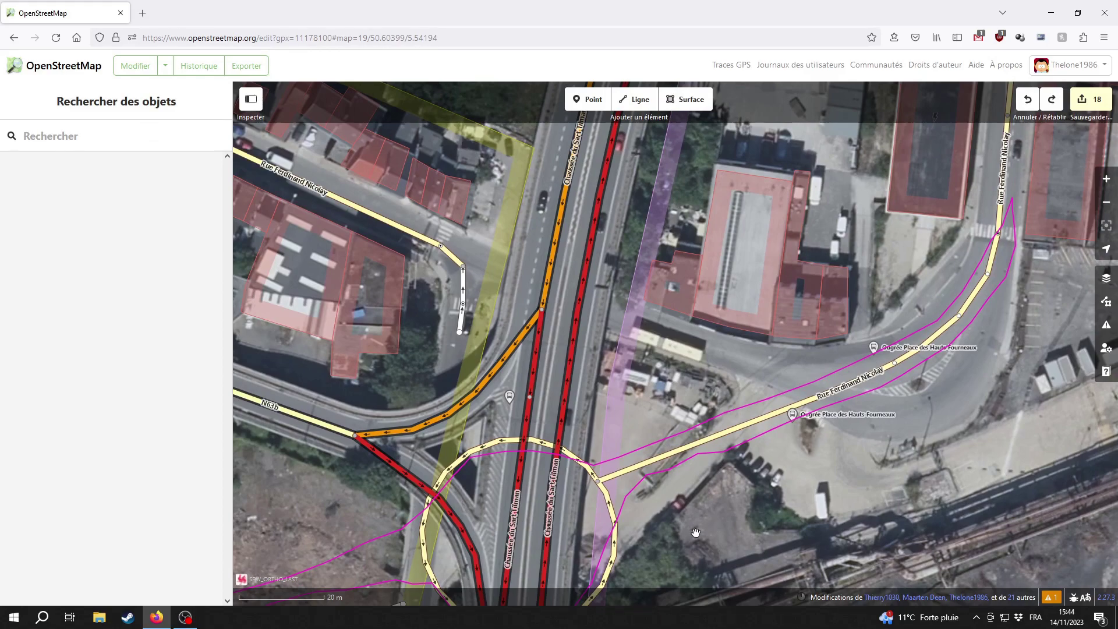
left_click_drag(675, 534, 897, 521)
left_click_drag(525, 518, 551, 419)
left_click_drag(306, 527, 595, 368)
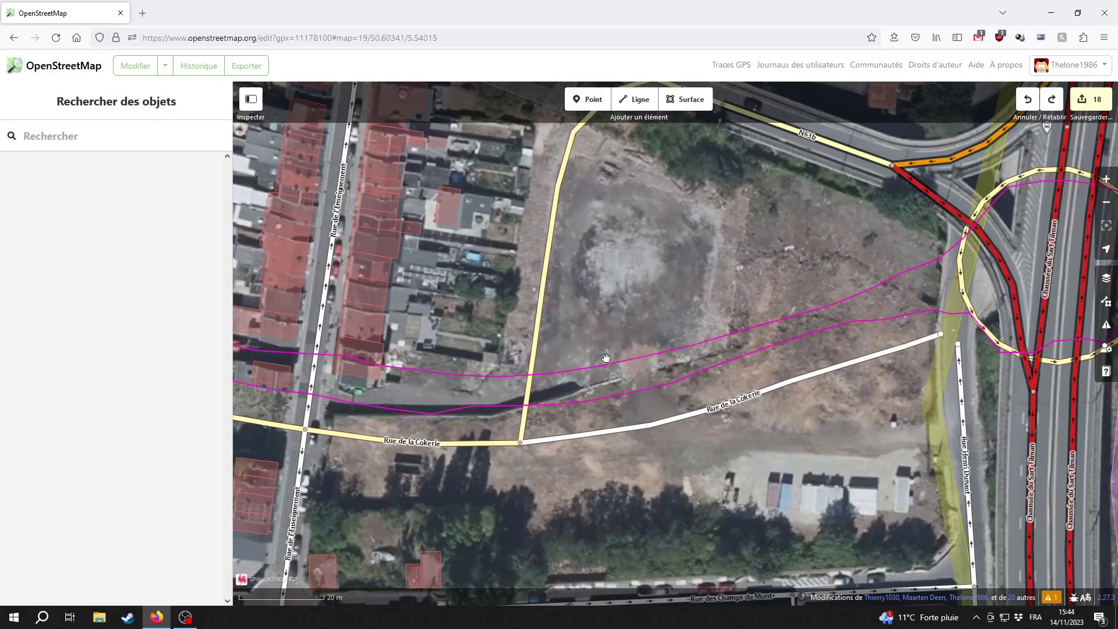
left_click_drag(611, 388, 902, 399)
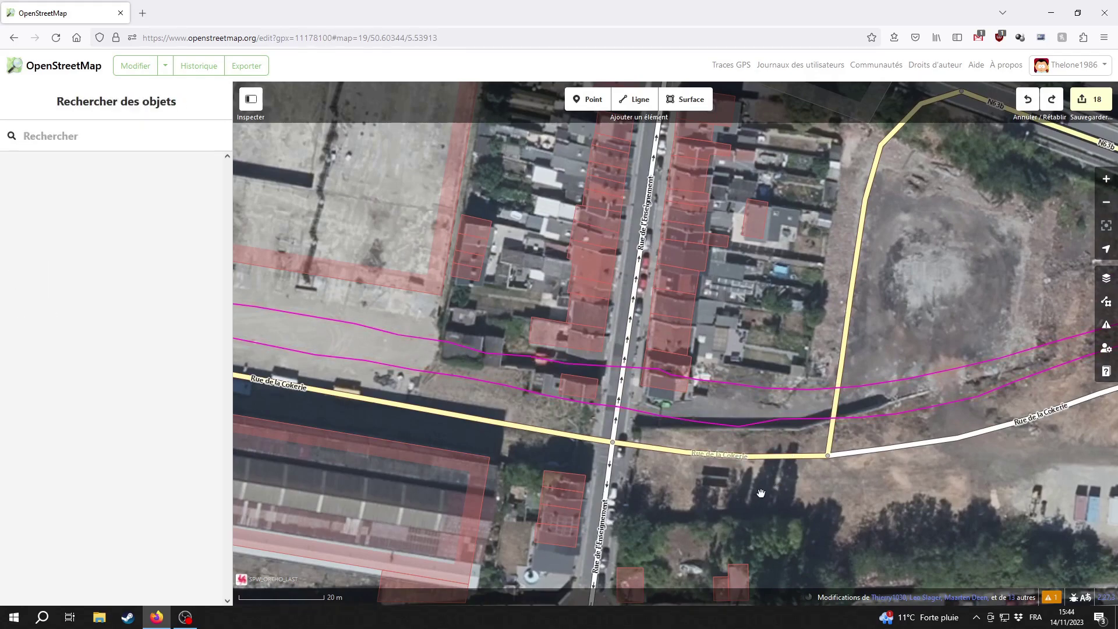
left_click_drag(954, 453, 662, 491)
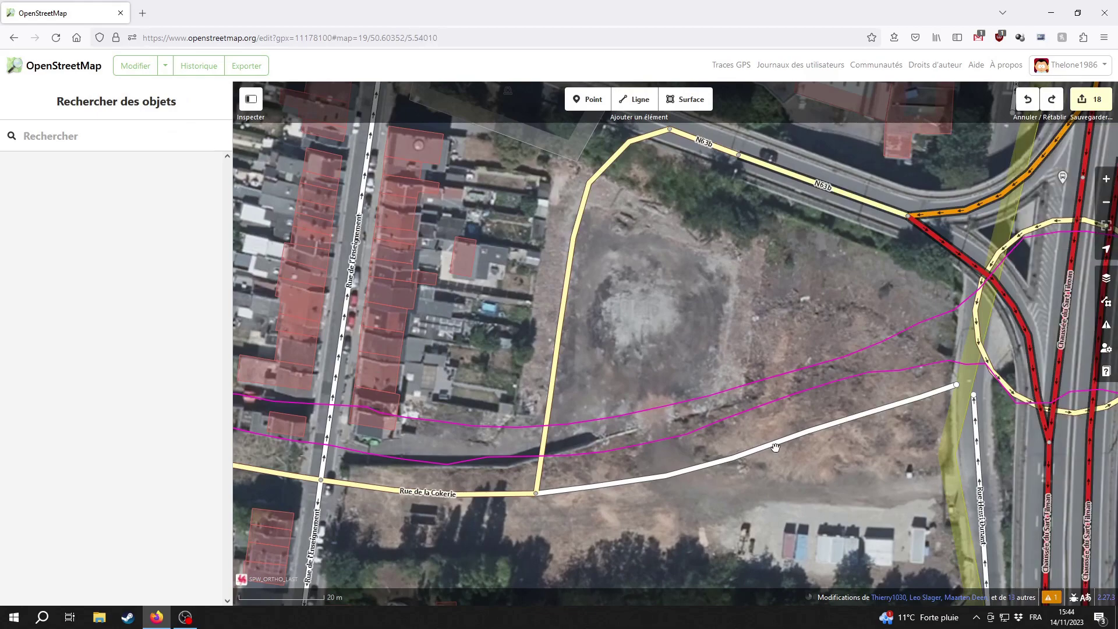
Attach the eastern end of the residential section of Rue de la Cokerie to the west side of the new roundabout
left_click(732, 458)
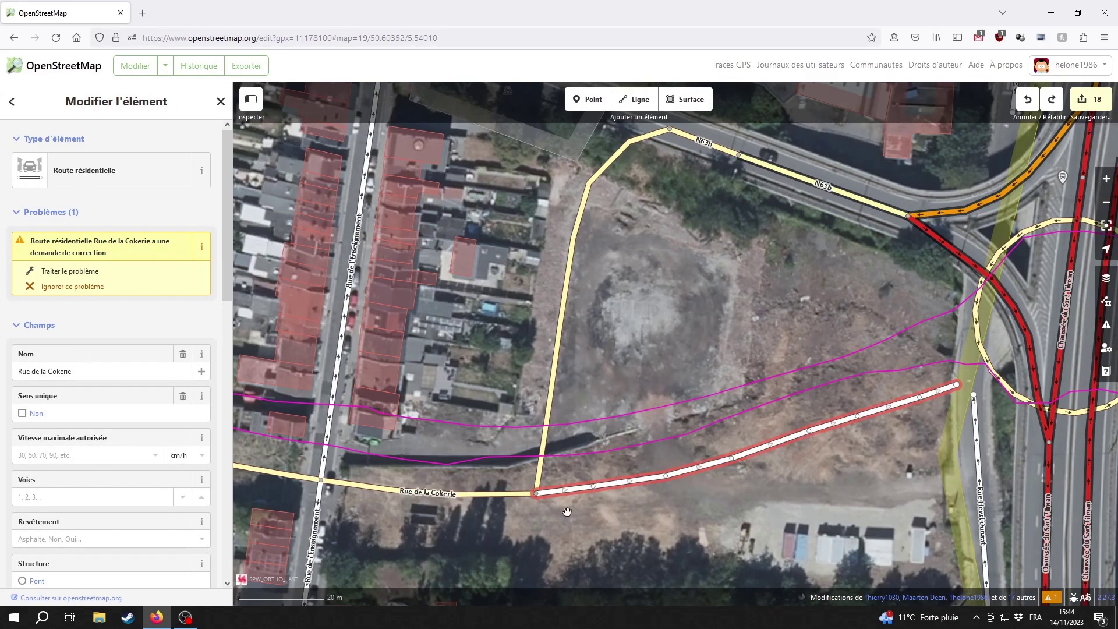
left_click(567, 512)
left_click_drag(807, 491, 749, 482)
left_click(794, 441)
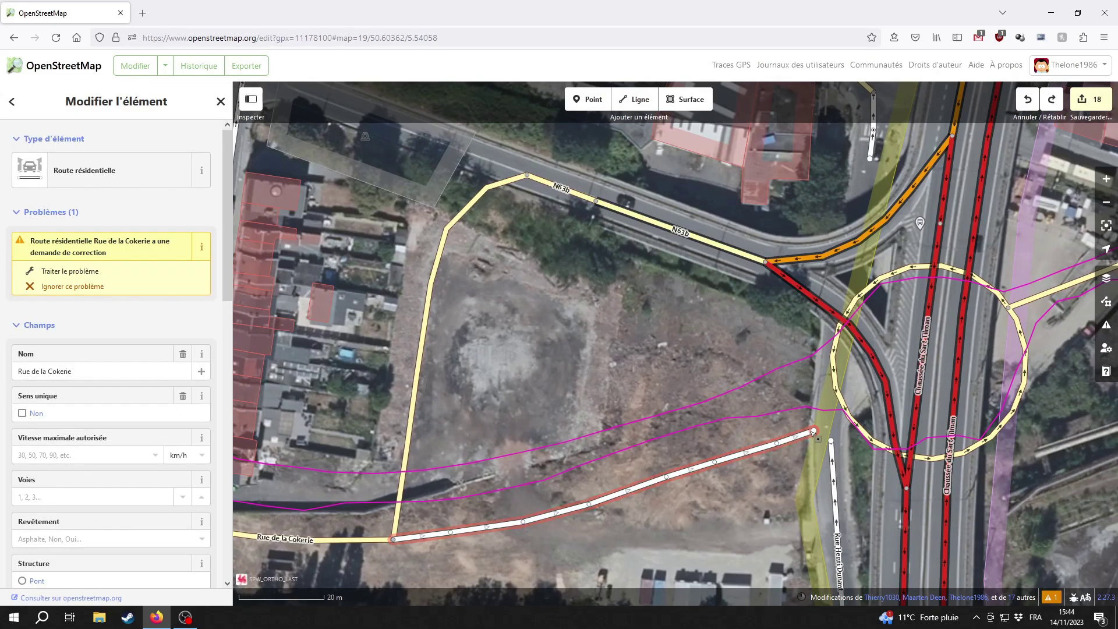
left_click_drag(816, 432, 838, 375)
Reshape the residential Rue de la Cokerie between the two GPS trace lines, including its junction with the tertiary road coming down from the N63b
left_click_drag(777, 444, 770, 394)
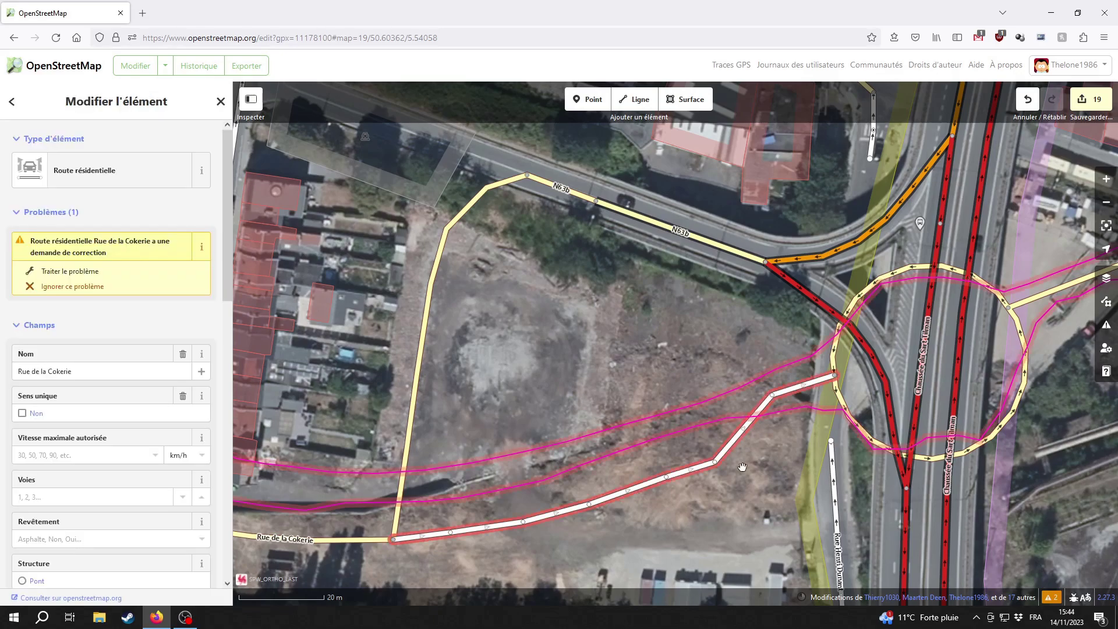
left_click_drag(720, 465, 713, 411)
left_click_drag(666, 479, 743, 416)
left_click_drag(685, 492, 678, 484)
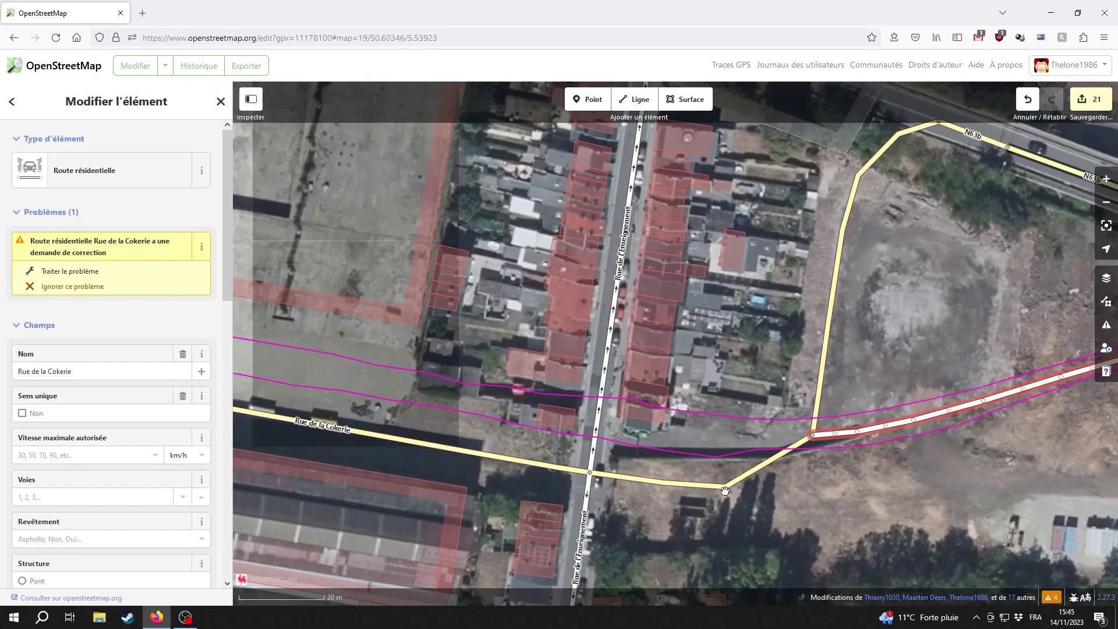
Add the À corriger attribute "Probablement détruit, à vérifier" to the southernmost building on the east side of Rue de l'Enseignement, on the GPS trace
scroll(725, 490, "up", 2)
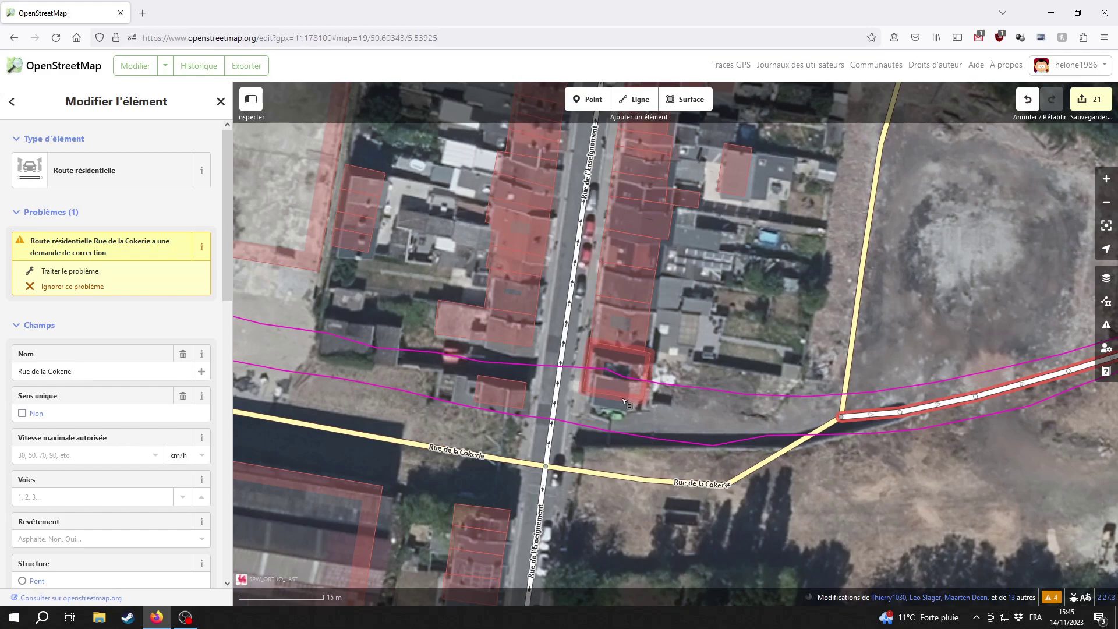
left_click(620, 402)
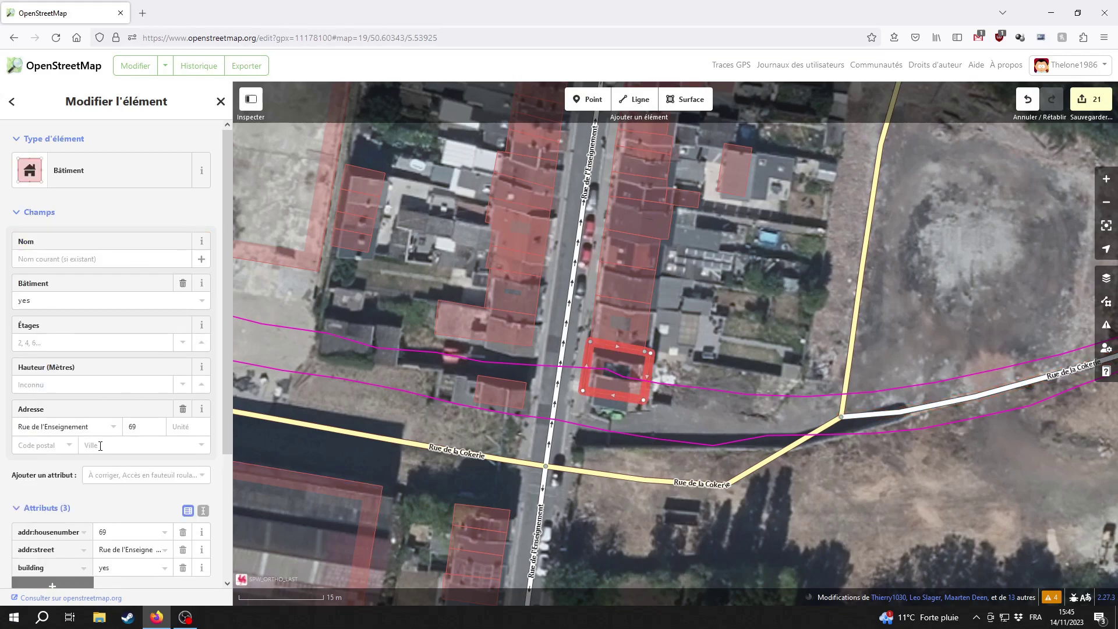
scroll(101, 450, "down", 5)
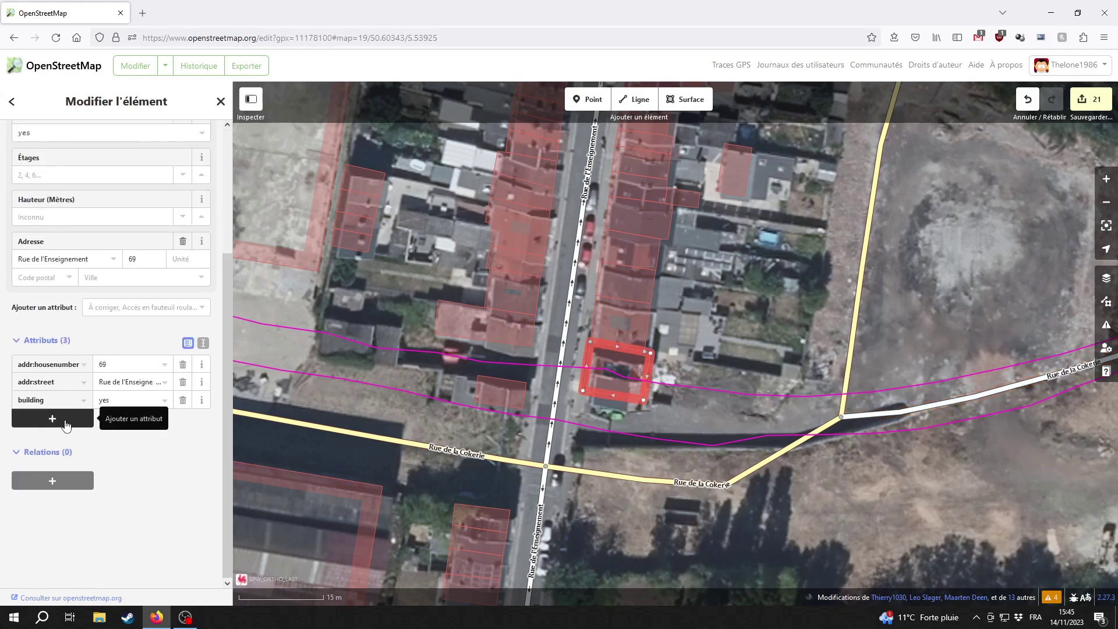
left_click(134, 306)
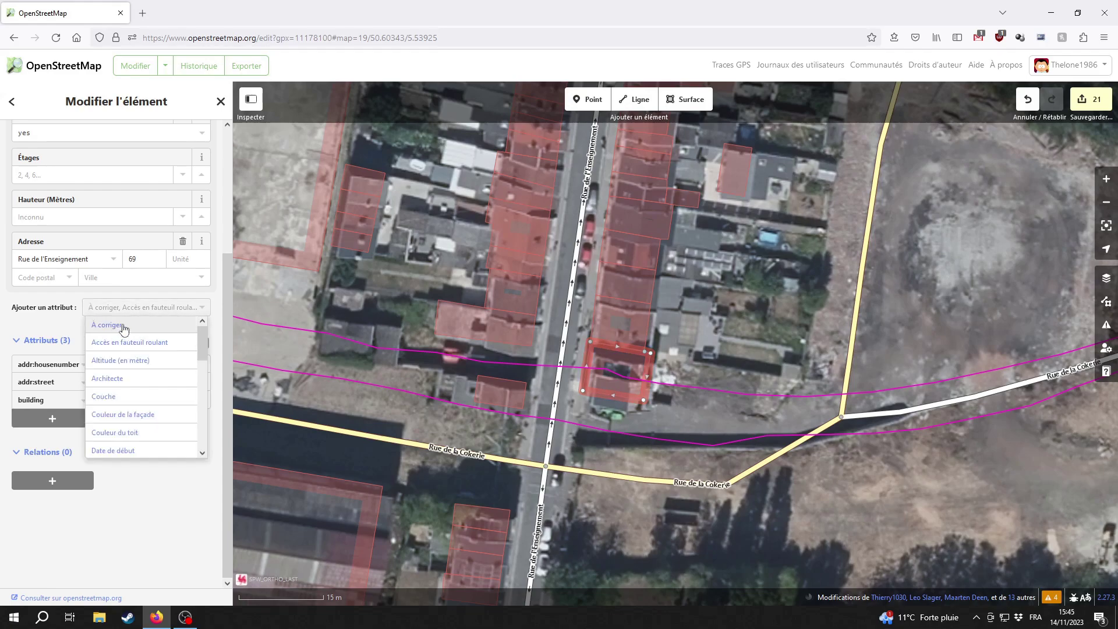
left_click(117, 325)
type("Probablement détruit, à vérifier")
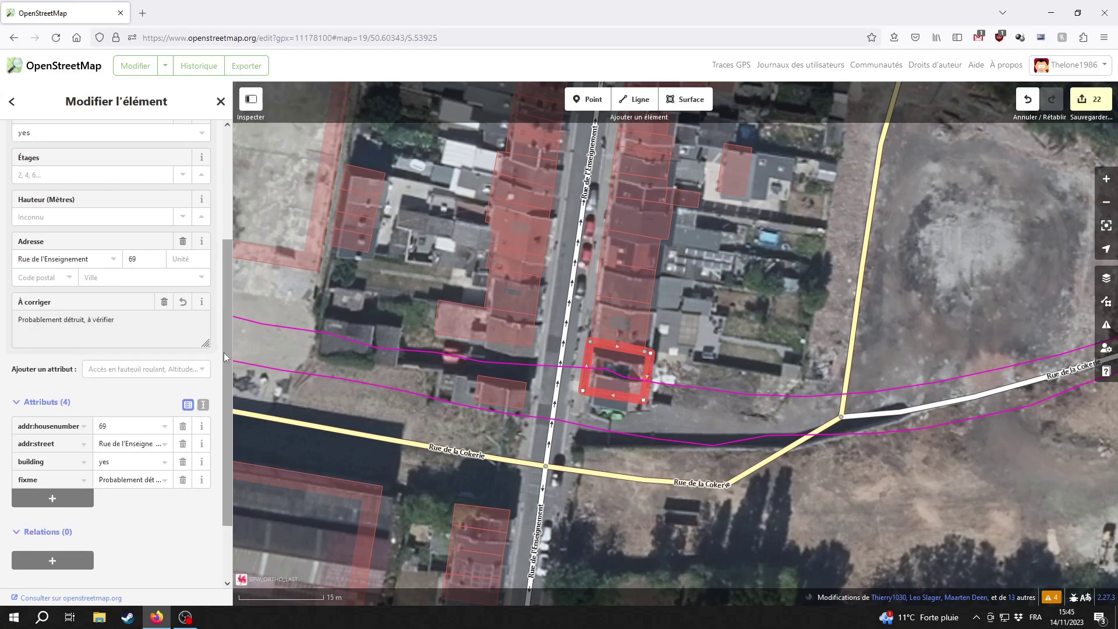
Delete the small isolated building west of Rue de l'Enseignement, just north of Rue de la Cokerie
left_click(499, 399)
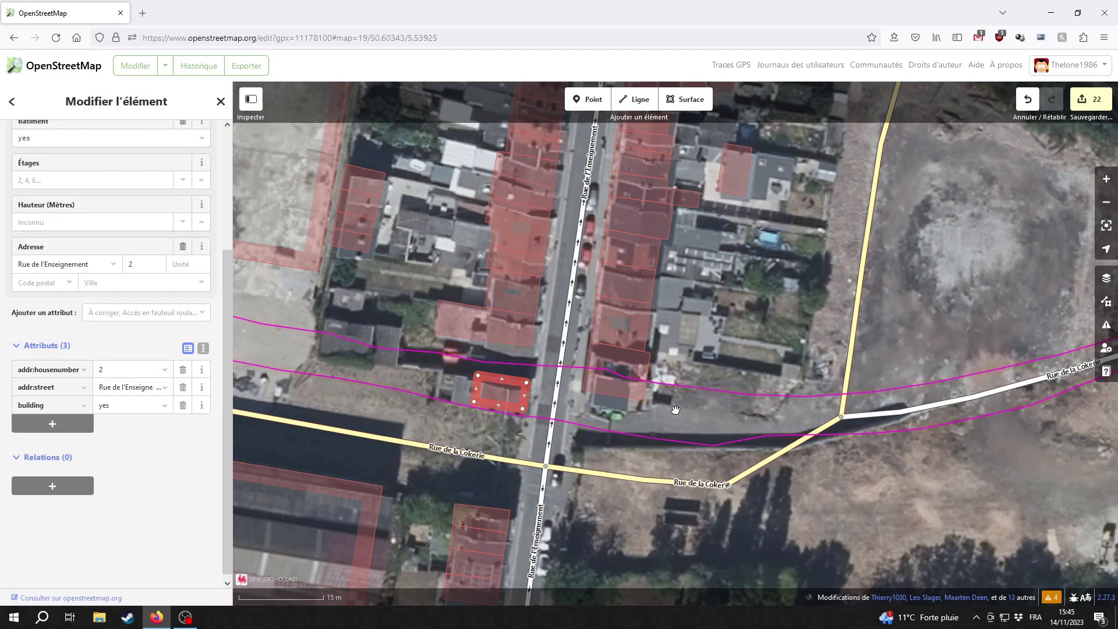
right_click(498, 394)
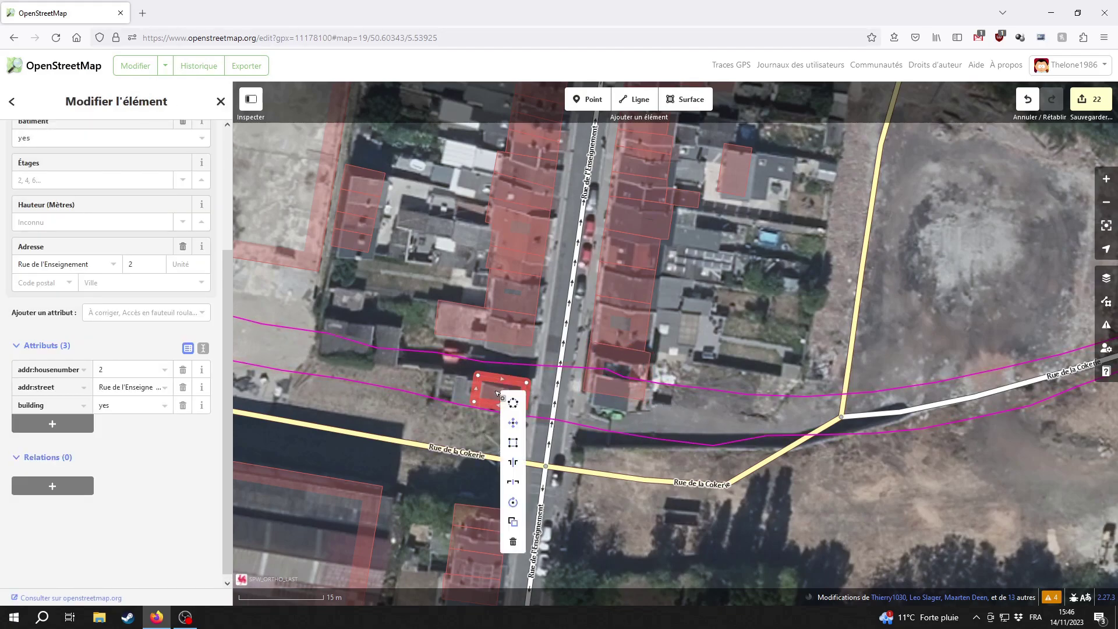
left_click(513, 542)
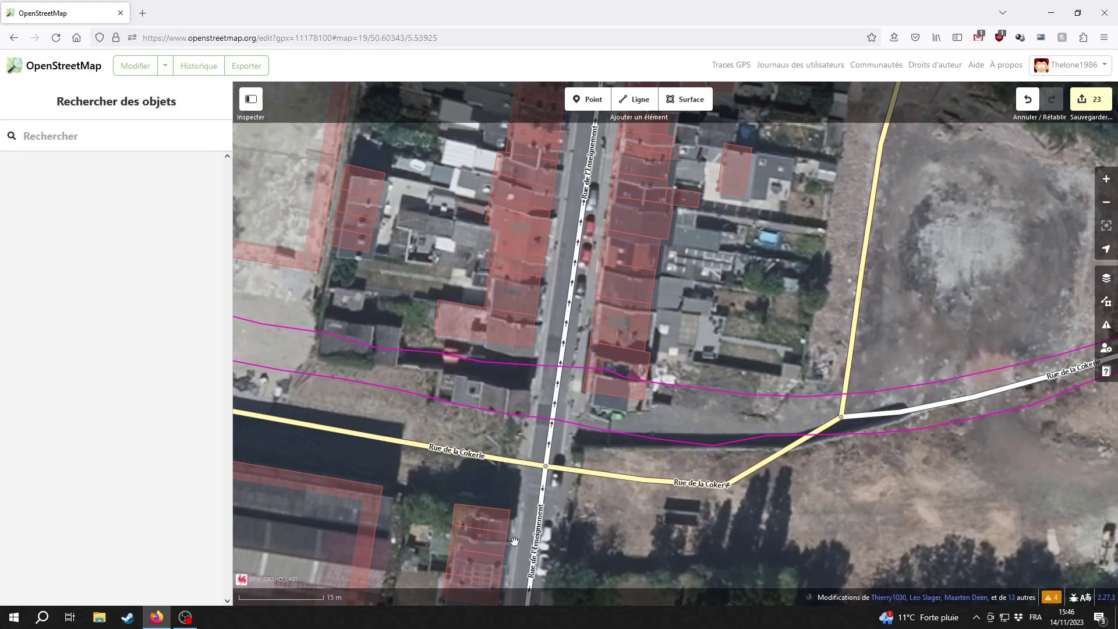
Realign the tertiary Rue de la Cokerie with the GPS trace around and west of Rue de l'Enseignement
left_click(766, 434)
left_click(781, 418)
left_click(740, 477)
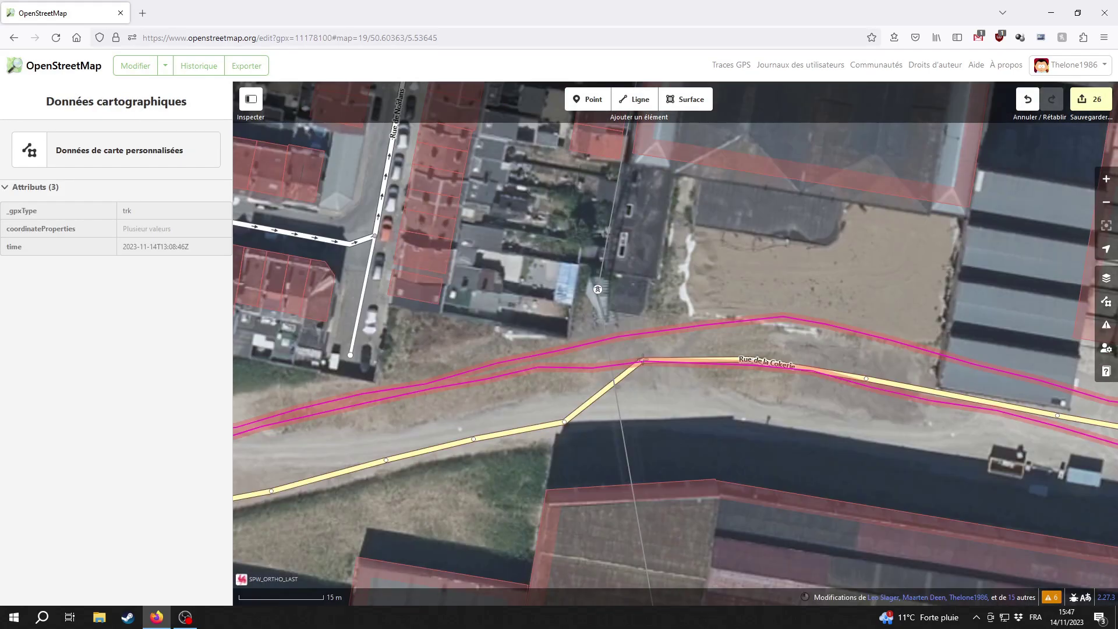
Reshape the western stretch of Rue de la Cokerie to follow the GPS trace up to the N663 roundabout near Rue de Boncelles
left_click(408, 437)
left_click_drag(239, 466, 461, 446)
left_click_drag(300, 524, 647, 492)
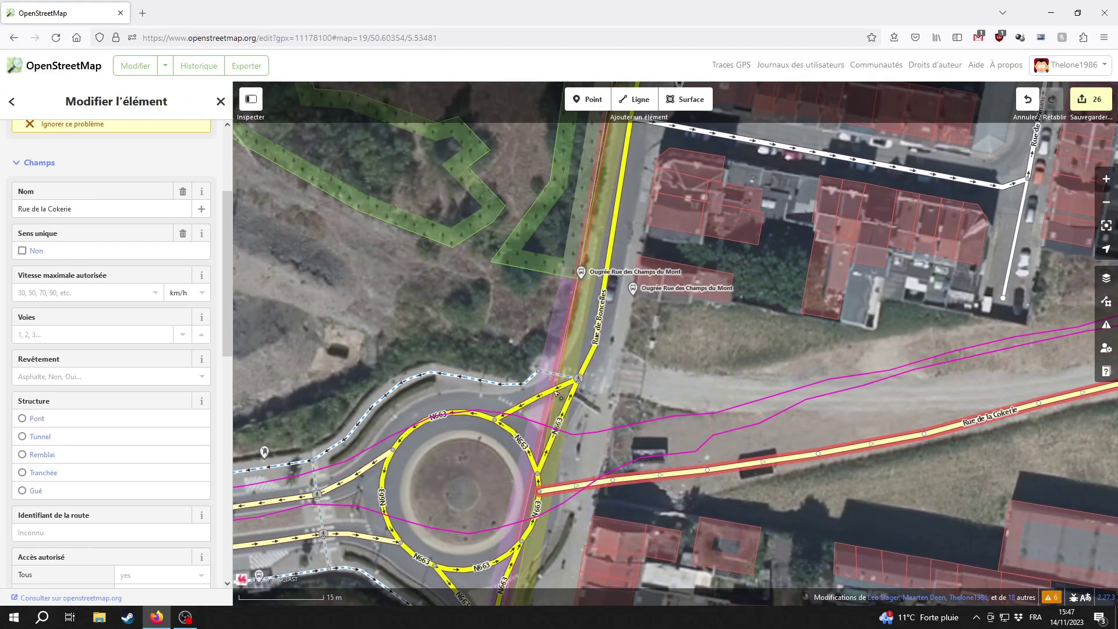
left_click_drag(498, 326, 600, 339)
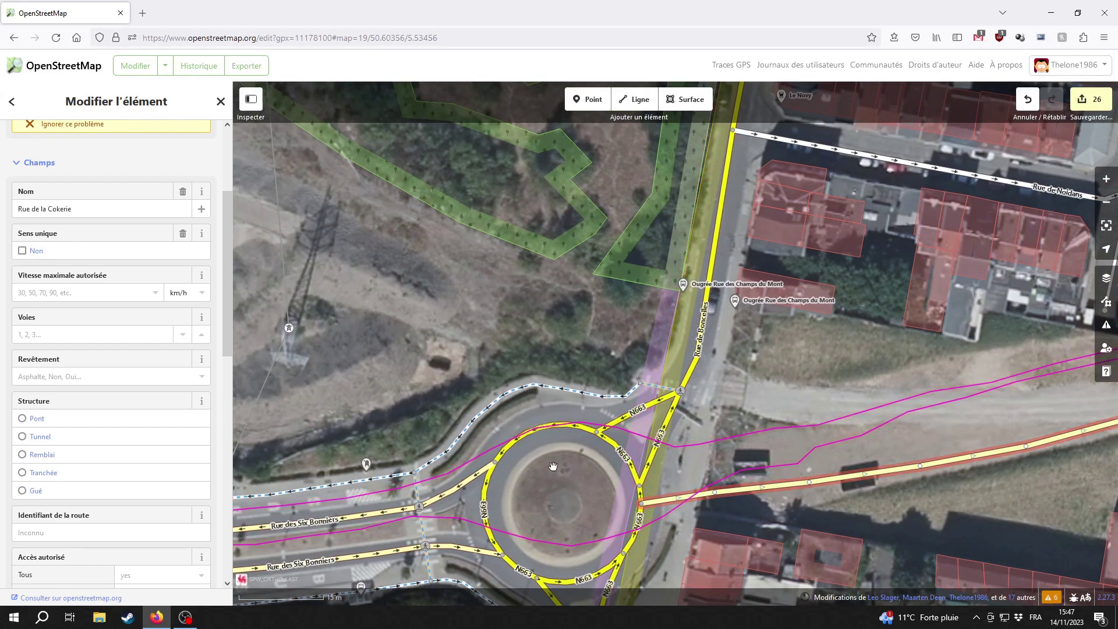
left_click_drag(503, 506, 531, 437)
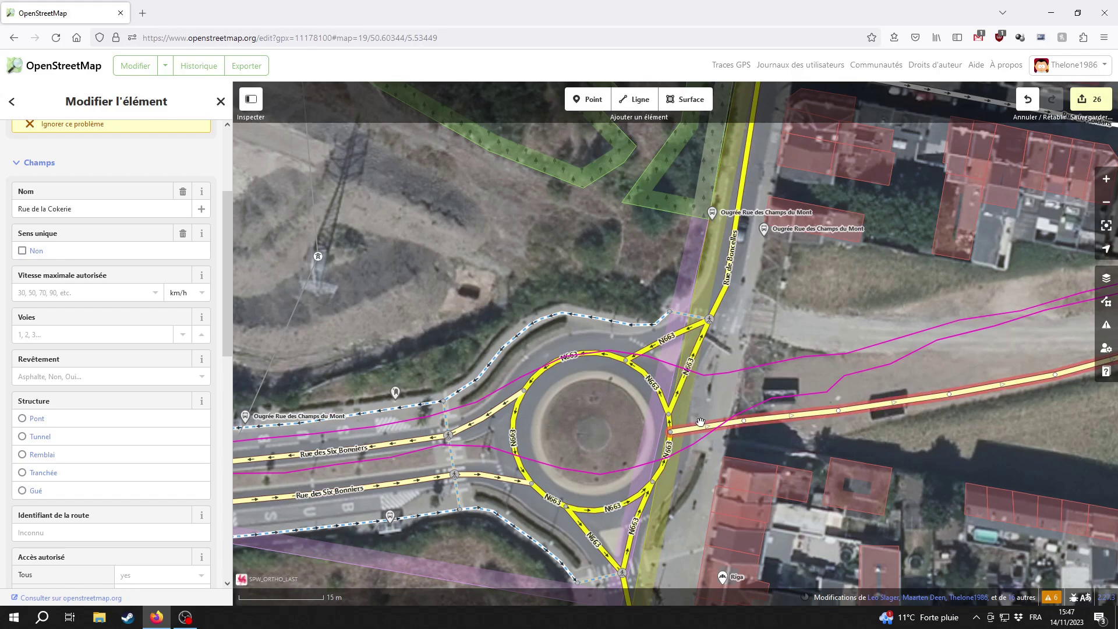
left_click(671, 338)
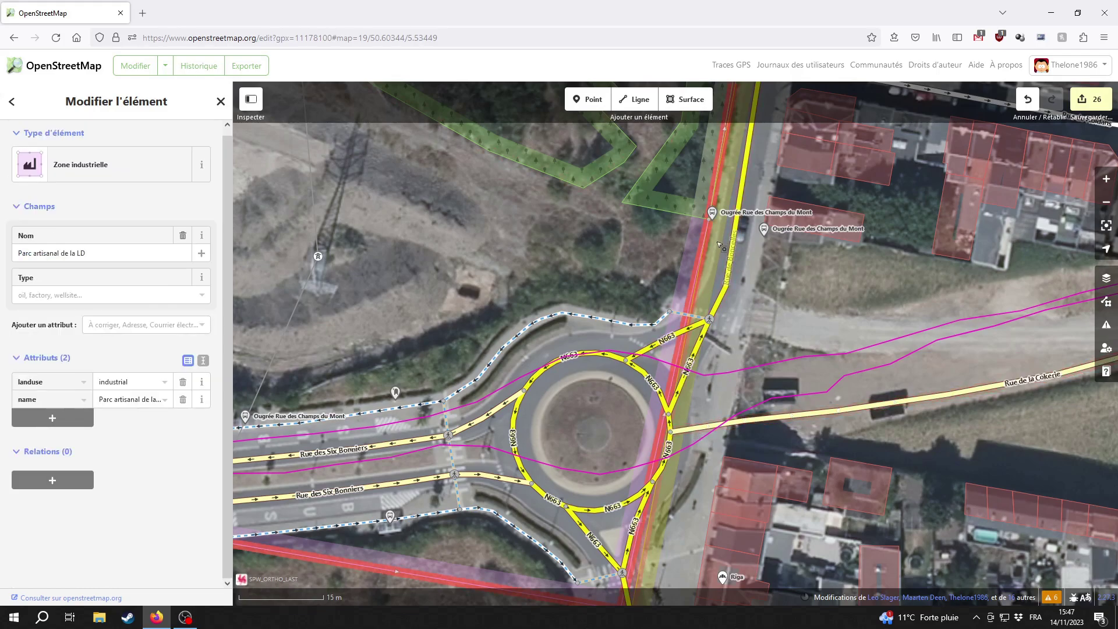
left_click(780, 418)
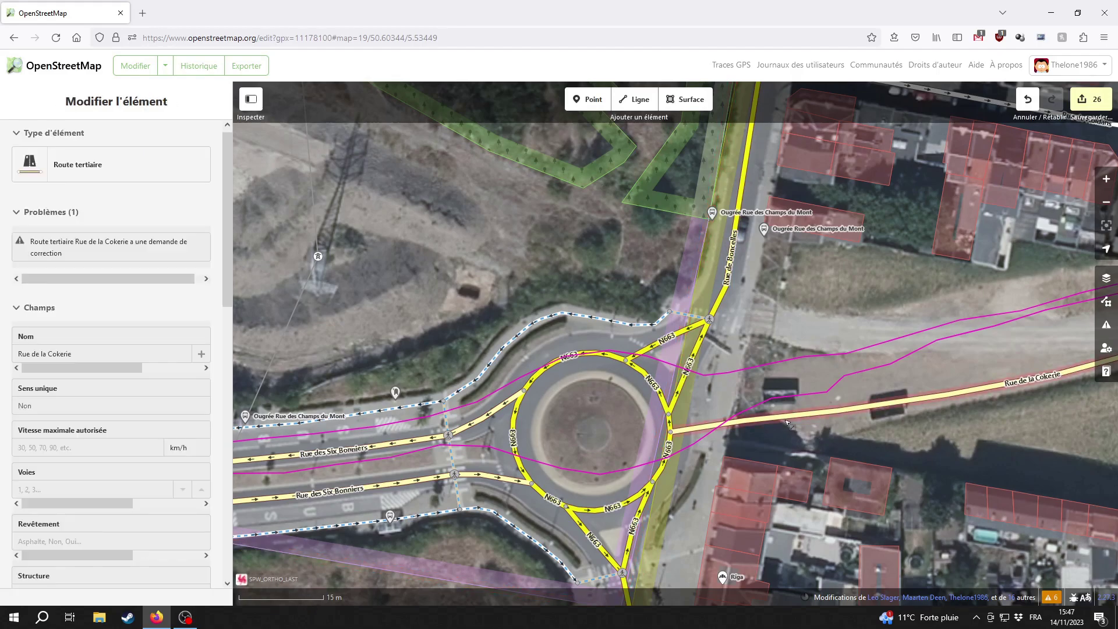
left_click_drag(727, 424, 728, 399)
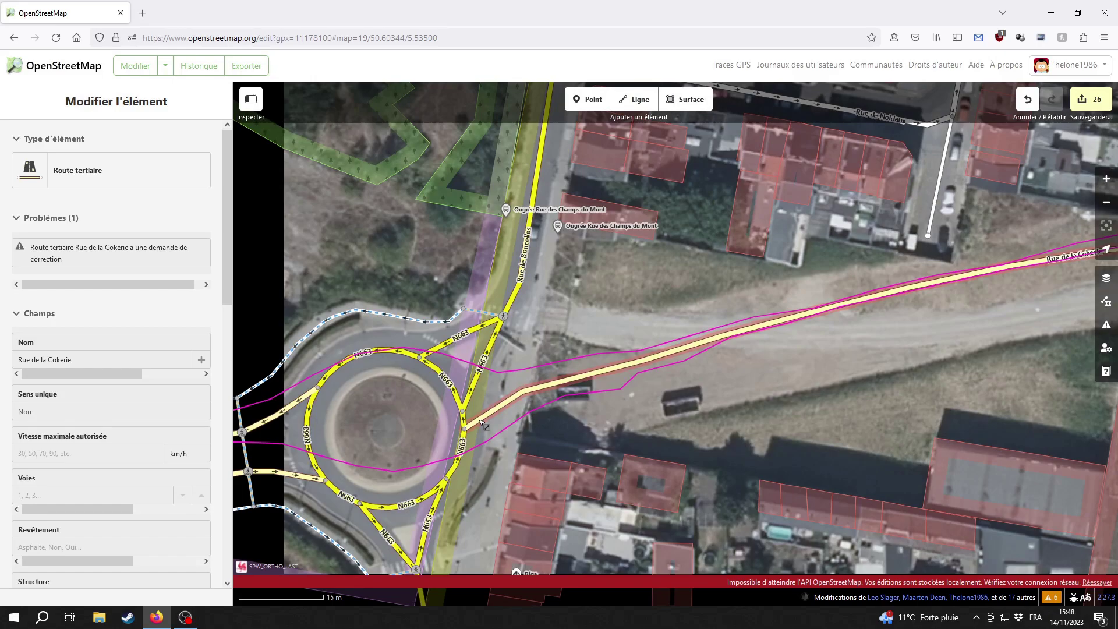
key("Escape")
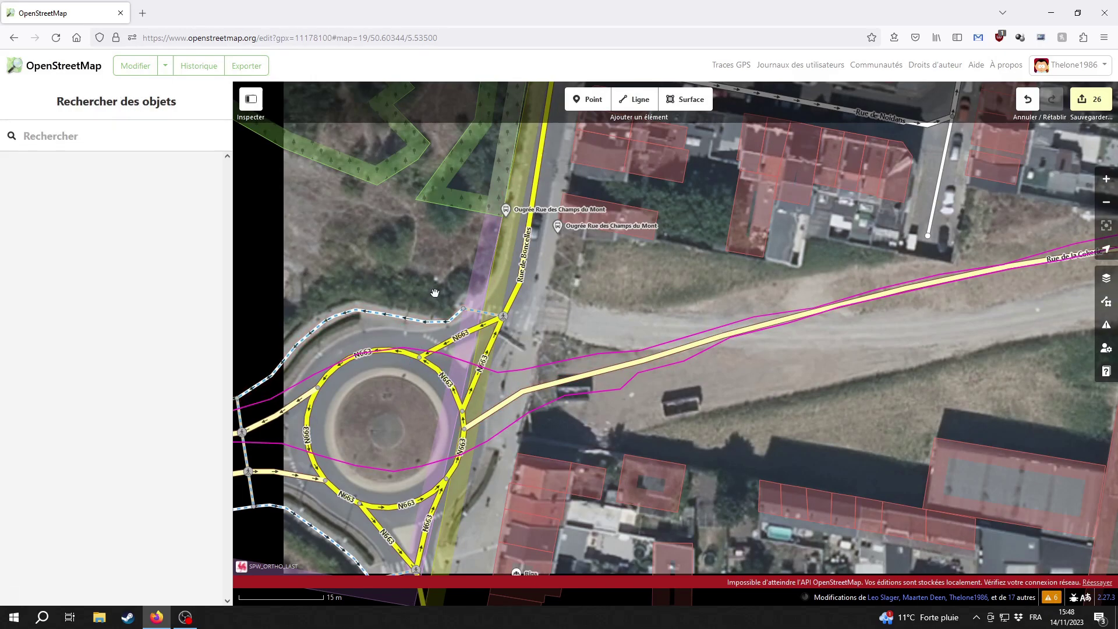
Disconnect the western end of Rue de la Cokerie and reattach it slightly farther north on the roundabout, where the N663 branch from Rue de Boncelles joins
left_click_drag(417, 274, 471, 312)
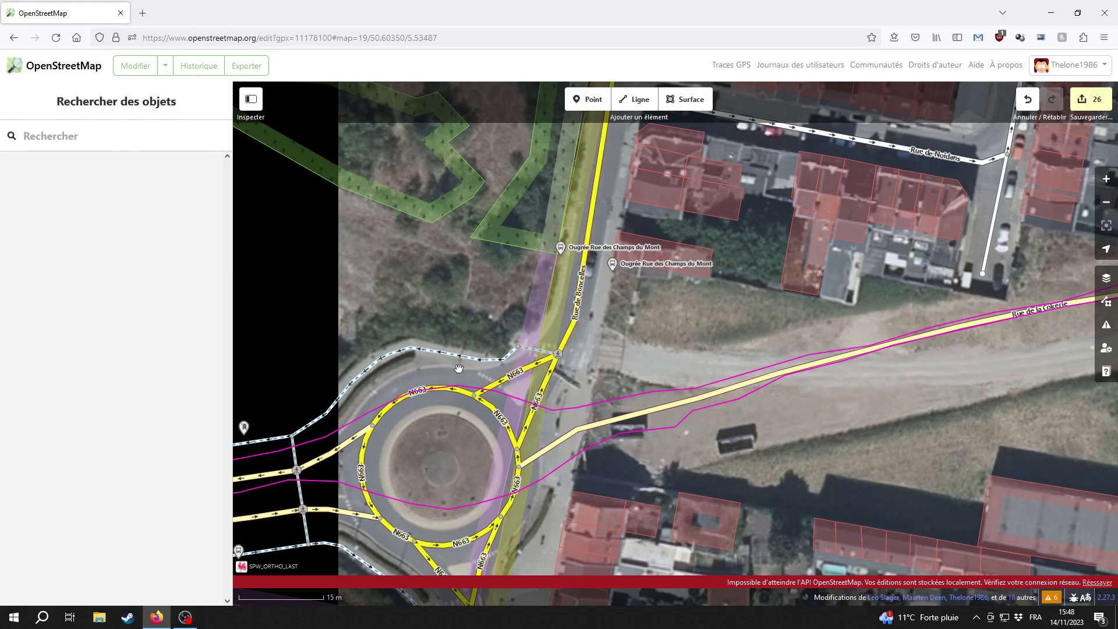
left_click_drag(609, 162, 604, 414)
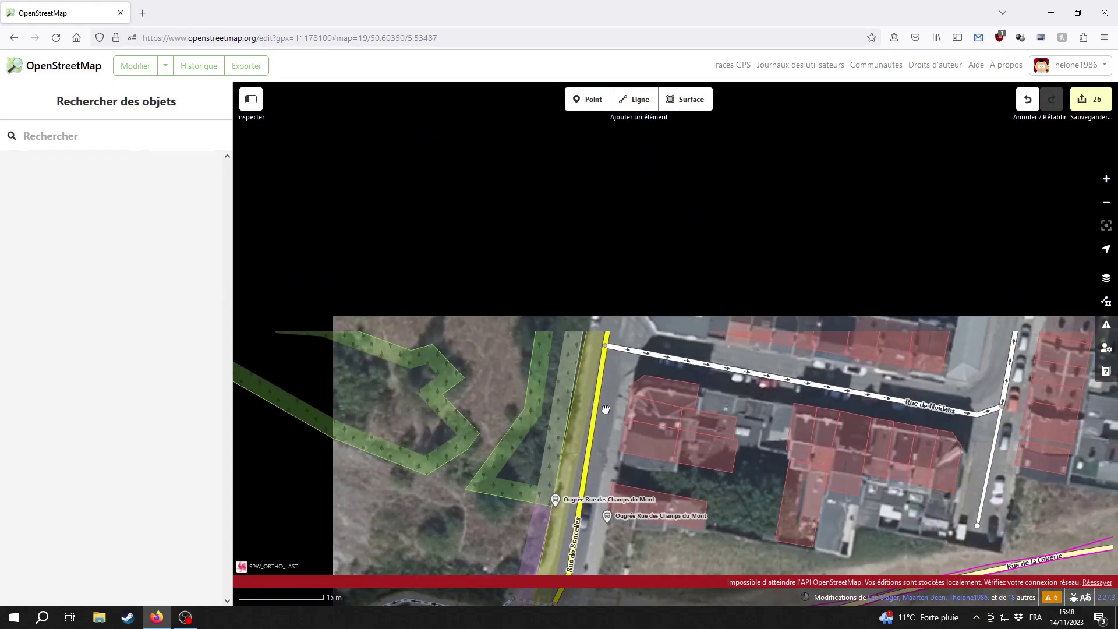
left_click_drag(711, 594, 720, 398)
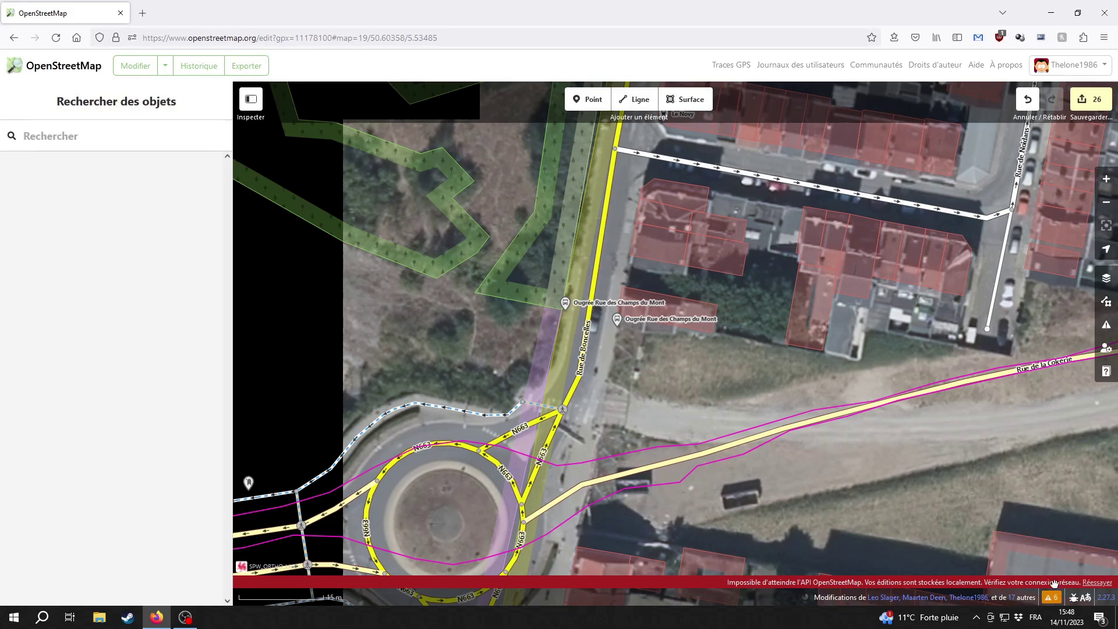
left_click_drag(578, 494, 737, 434)
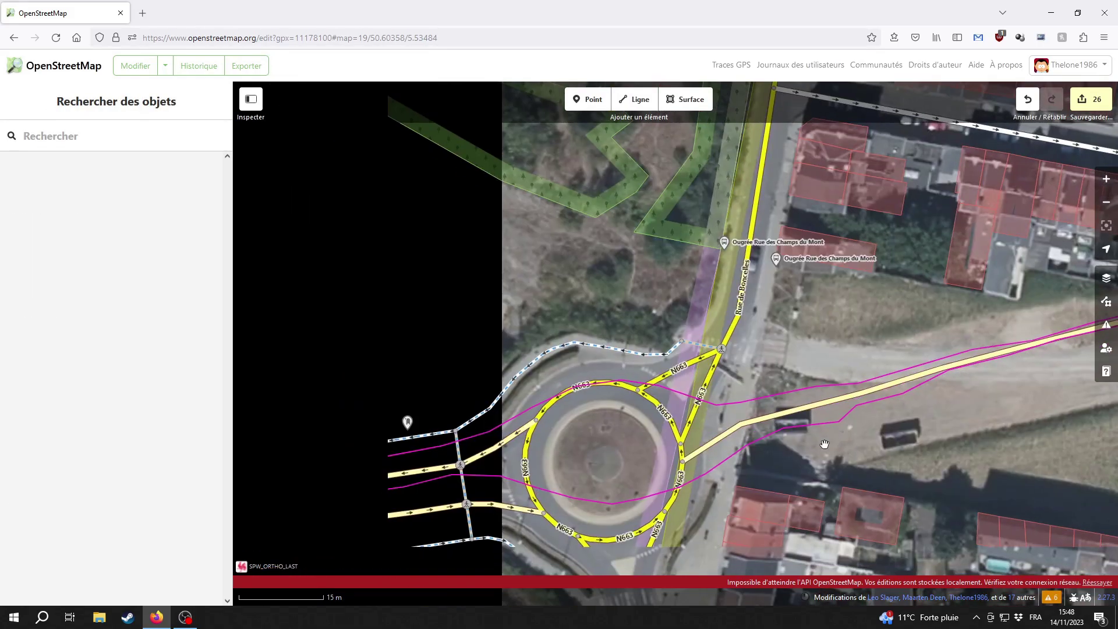
left_click(738, 432)
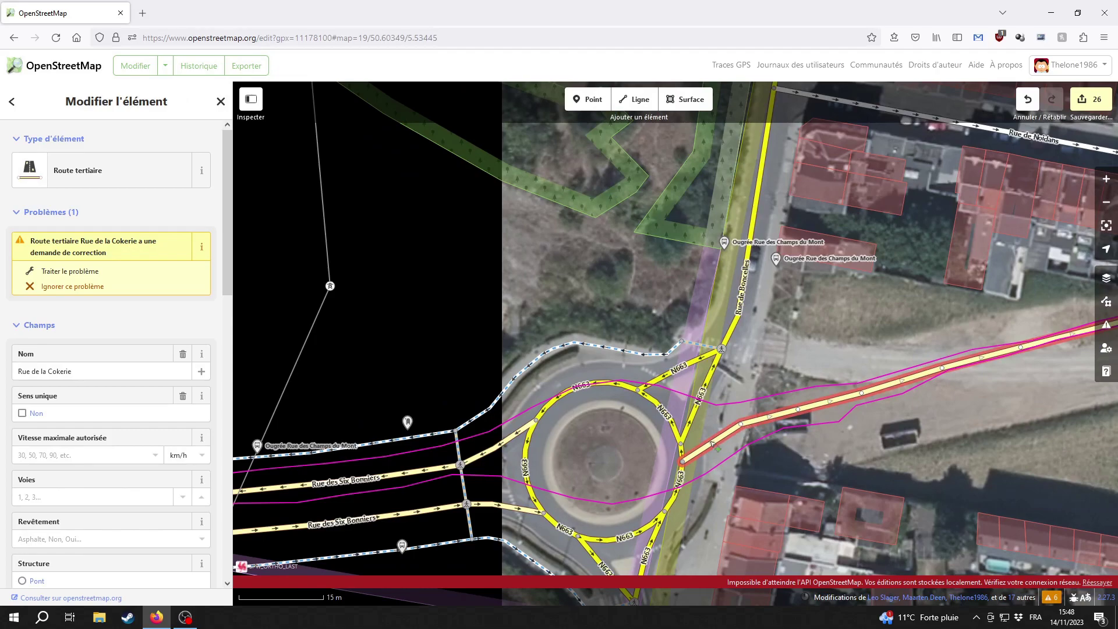
right_click(683, 461, "shift")
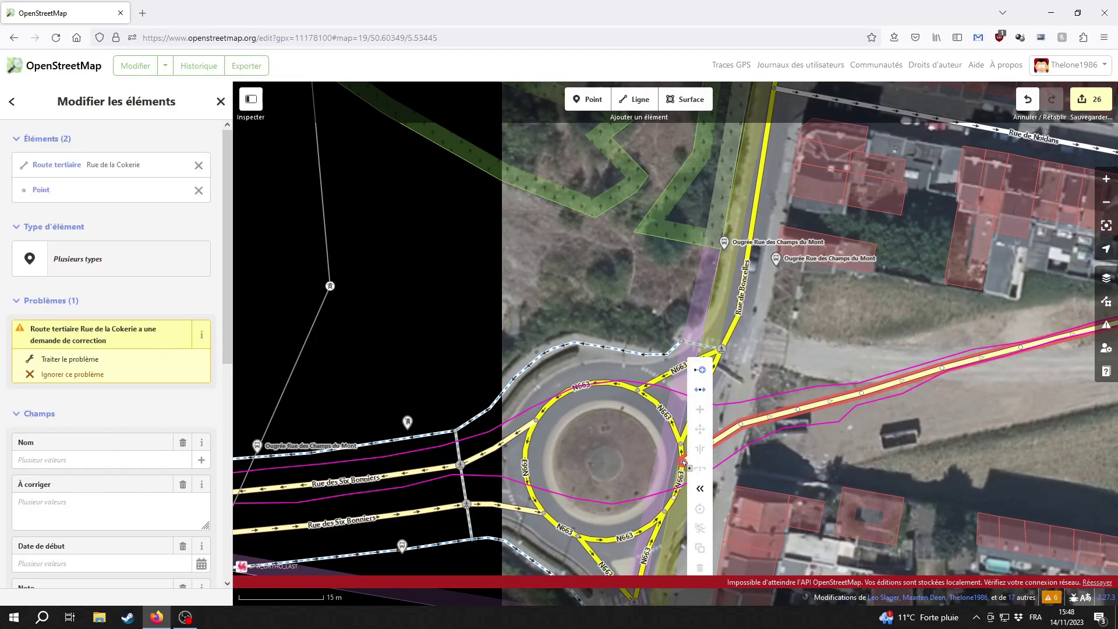
left_click(710, 392)
left_click(706, 460)
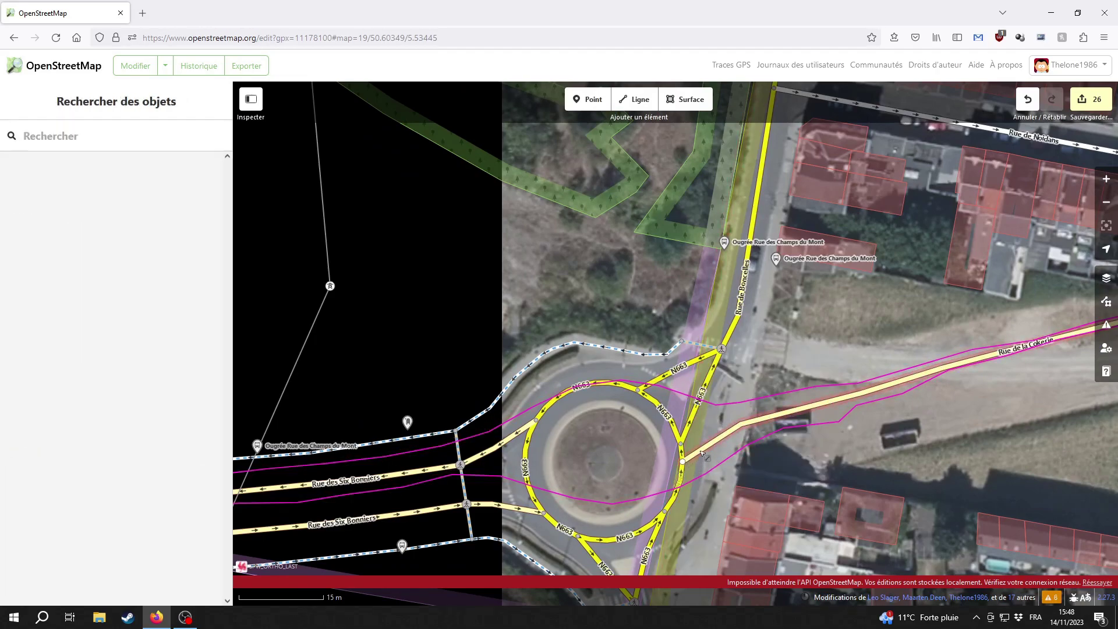
left_click(694, 463)
left_click_drag(684, 462, 681, 444)
left_click(751, 444)
left_click(776, 453)
Extend the northern stretch of Rue Henri Dunant south under the N63b ramp and connect it to the large roundabout
left_click_drag(776, 453, 574, 492)
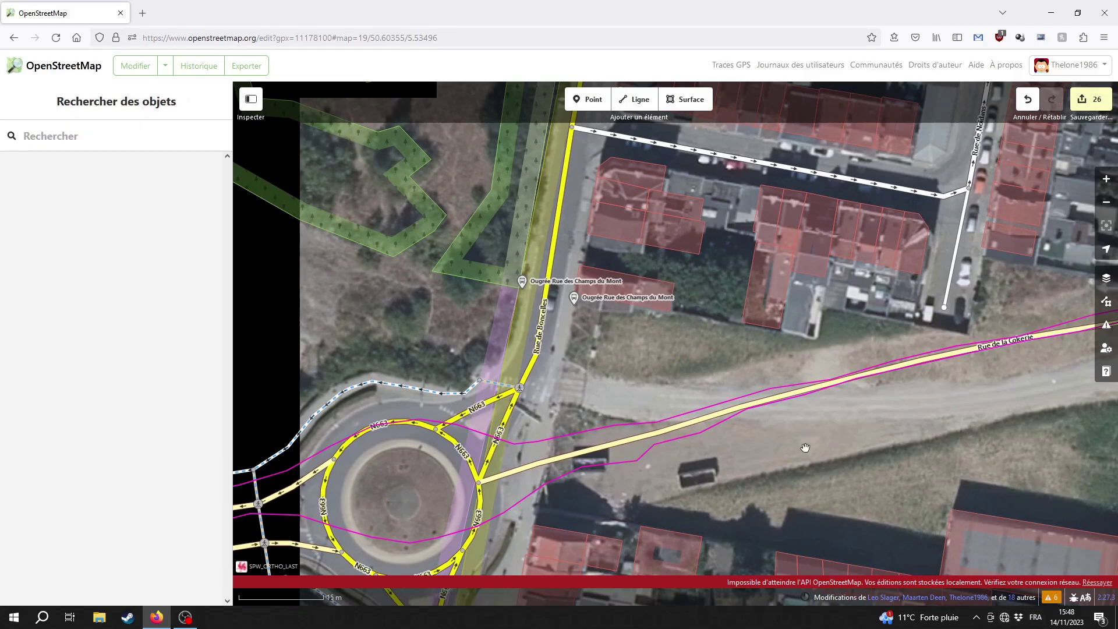
left_click_drag(805, 448, 757, 466)
left_click_drag(860, 428, 535, 416)
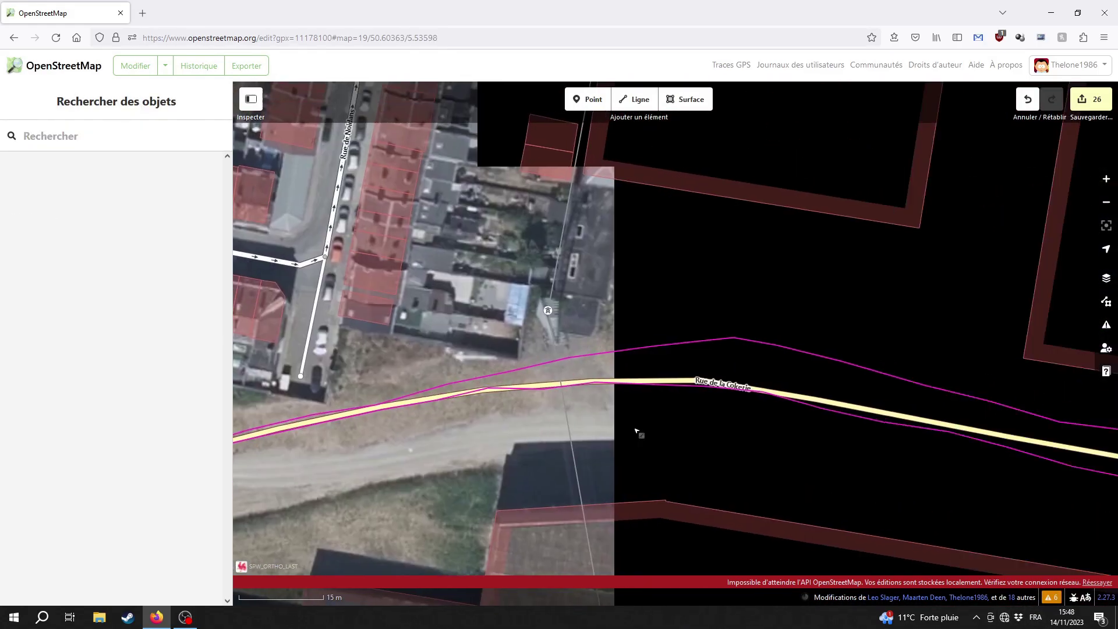
left_click_drag(815, 427, 550, 436)
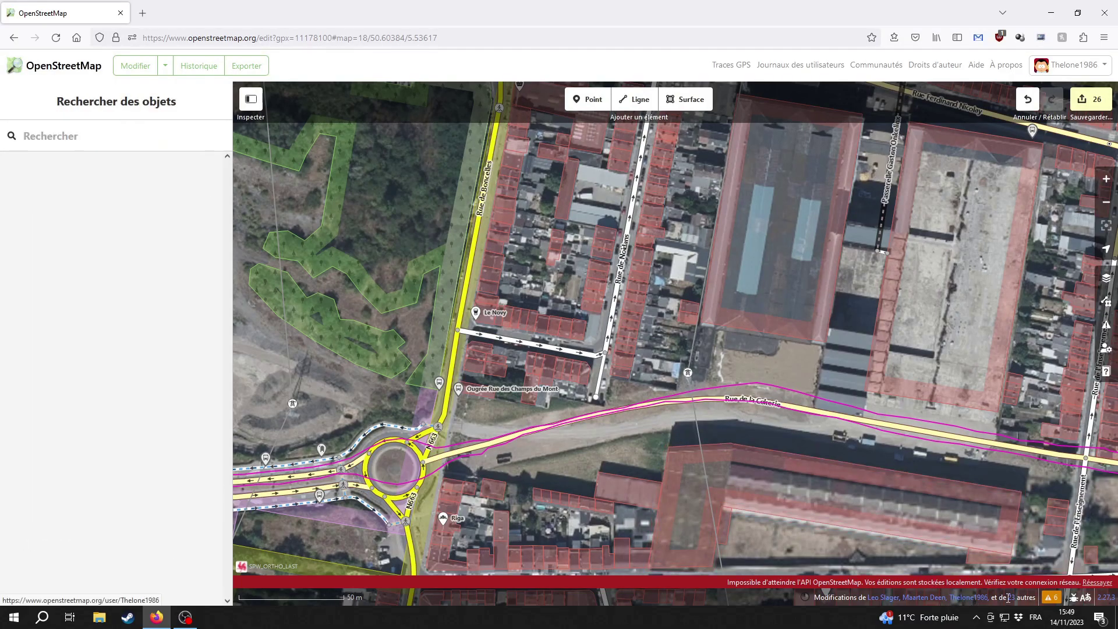
left_click_drag(1030, 466, 513, 429)
left_click_drag(851, 442, 653, 481)
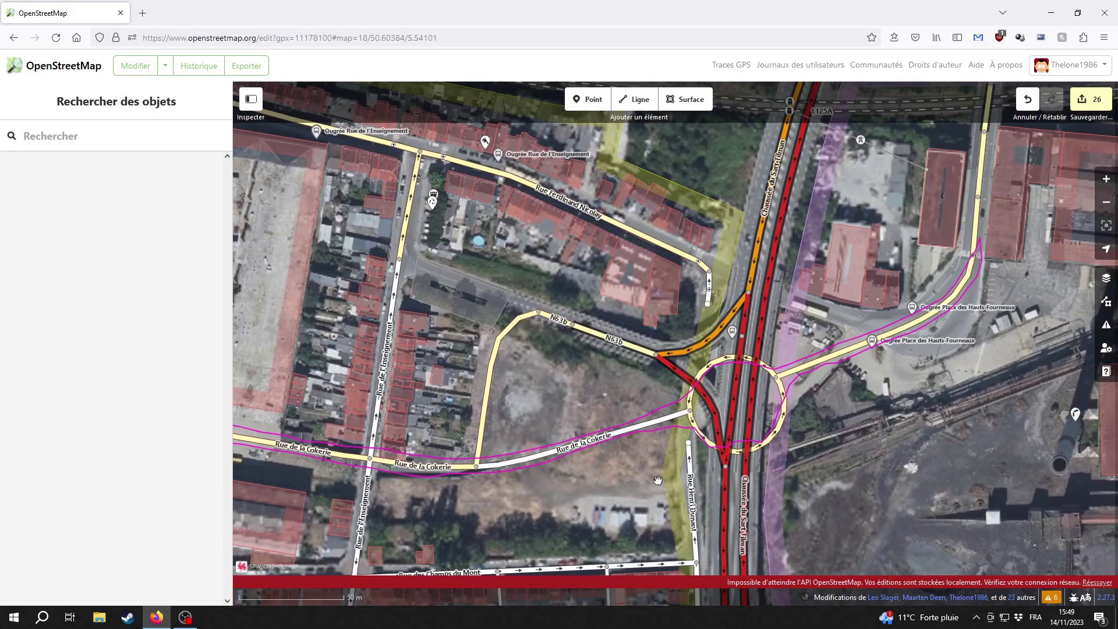
scroll(749, 373, "up", 2)
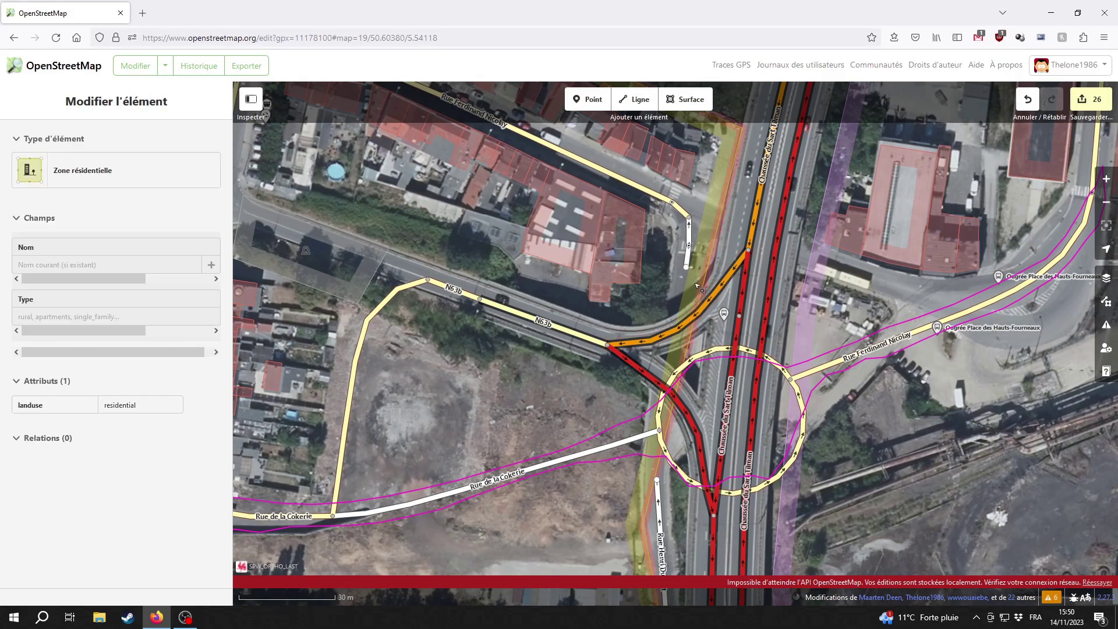
scroll(695, 285, "up", 2)
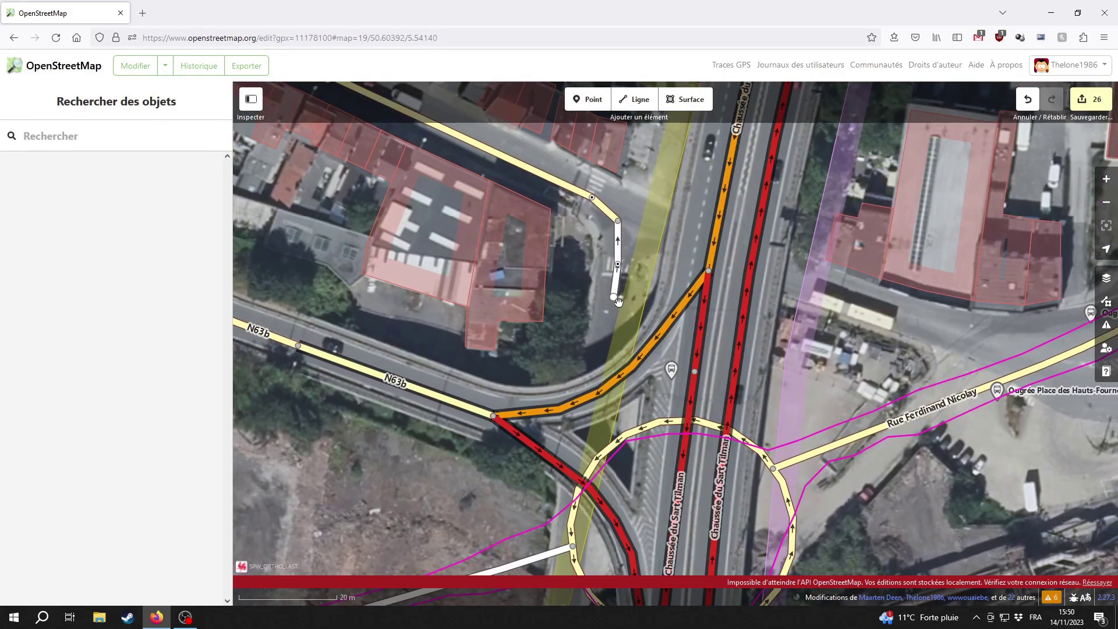
right_click(619, 302)
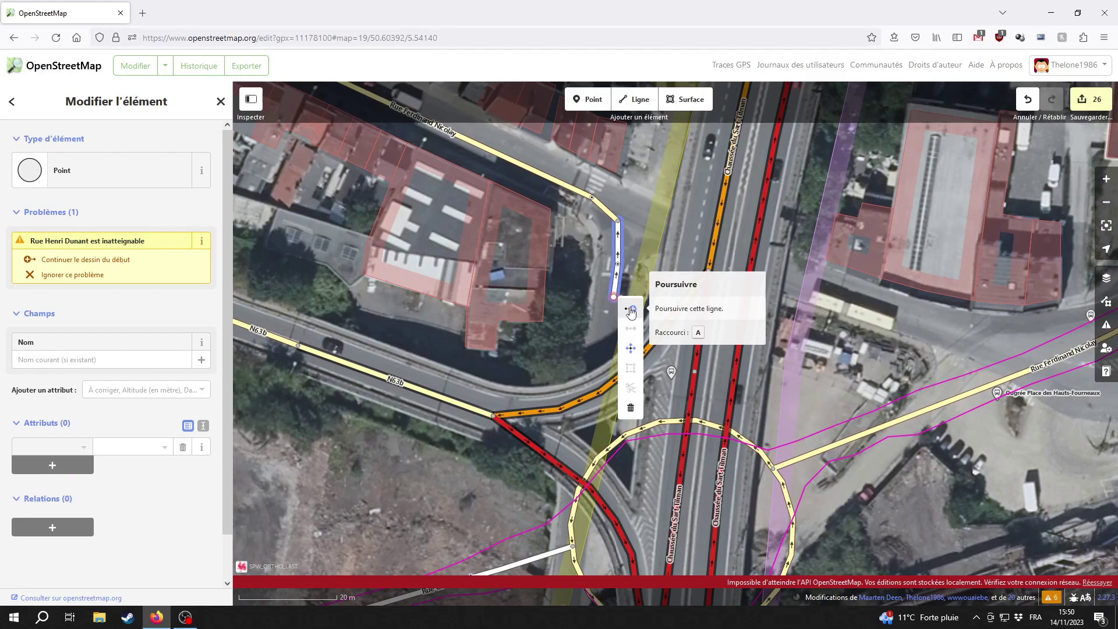
left_click(631, 310)
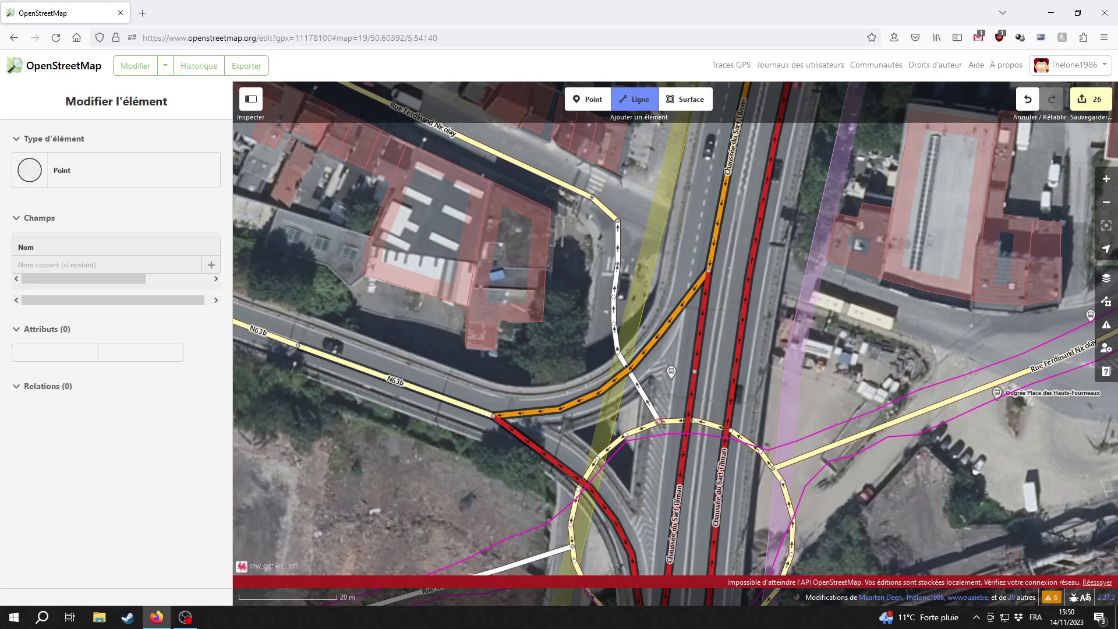
left_click(658, 423)
key("Escape")
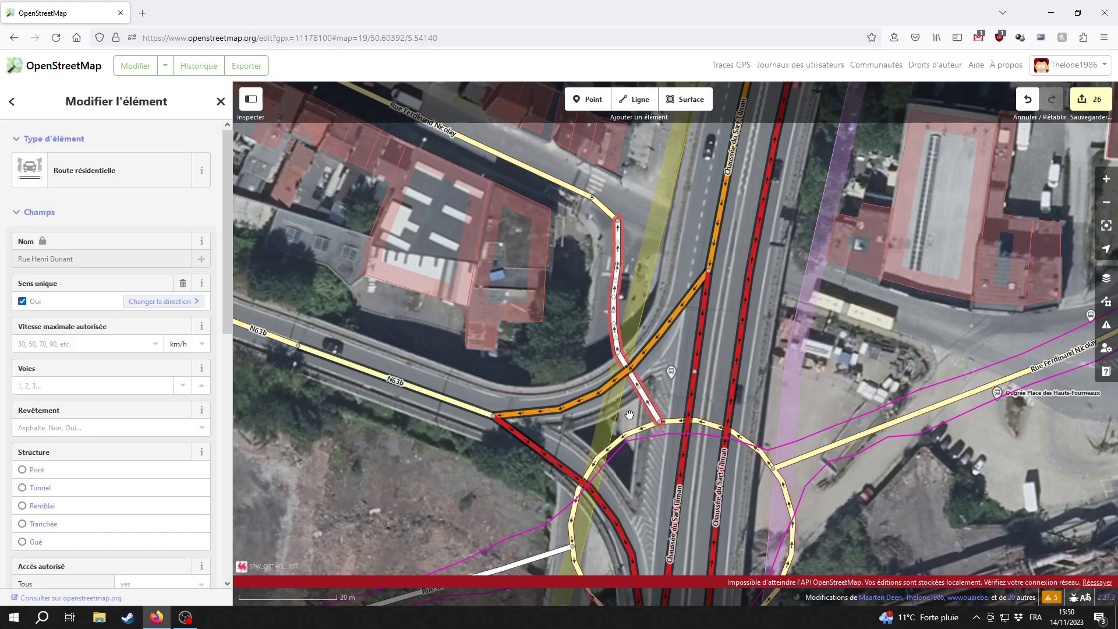
Add an intermediate point to Rue Henri Dunant's new link and bend it gently toward the north side of the roundabout
left_click(584, 105)
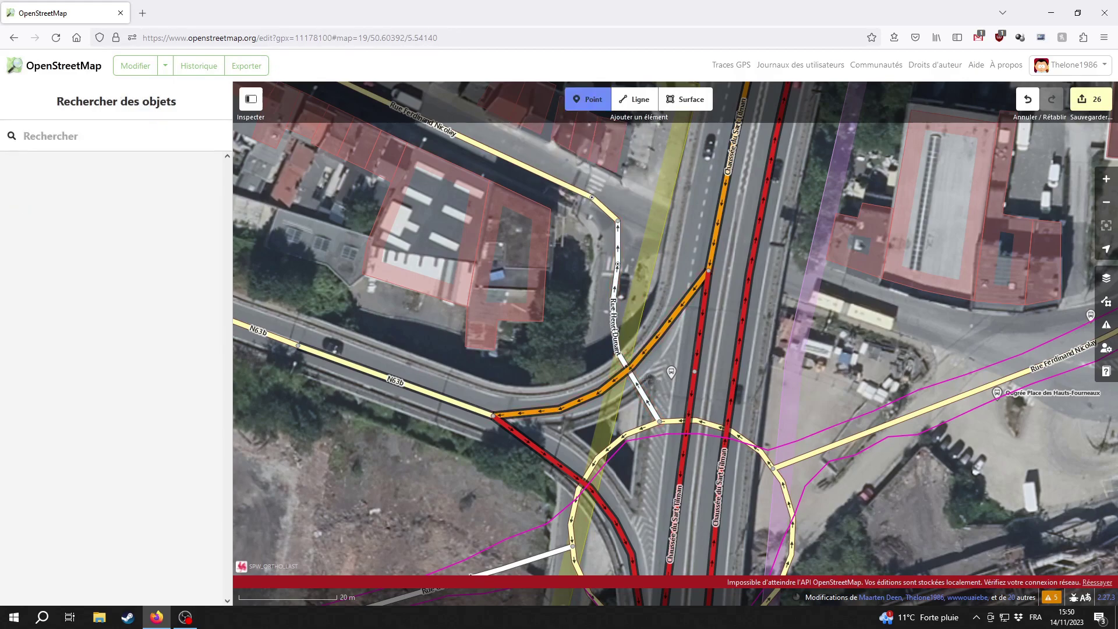
key("Escape")
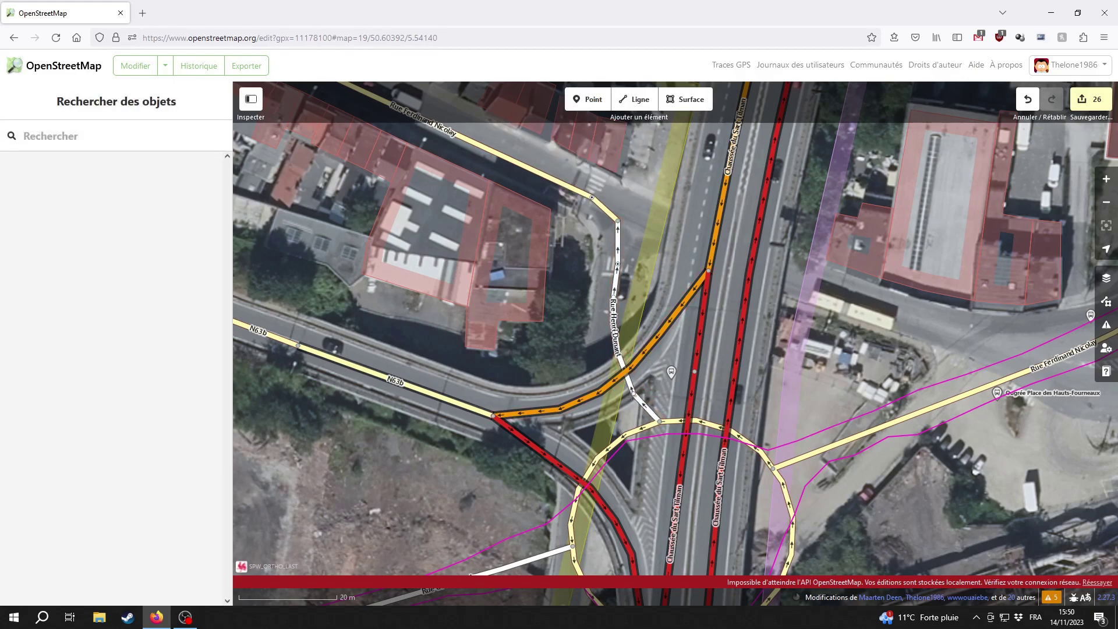
left_click(636, 394)
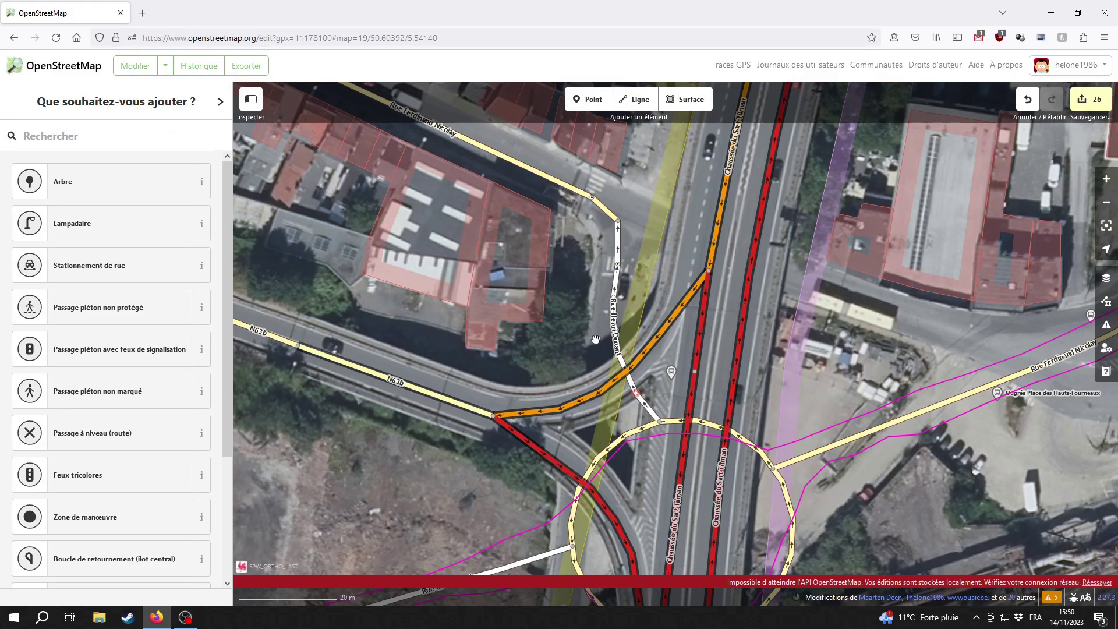
left_click_drag(595, 339, 630, 311)
Extend the southern stretch of Rue Henri Dunant north and connect it to the southwest side of the large roundabout
left_click_drag(963, 440, 791, 434)
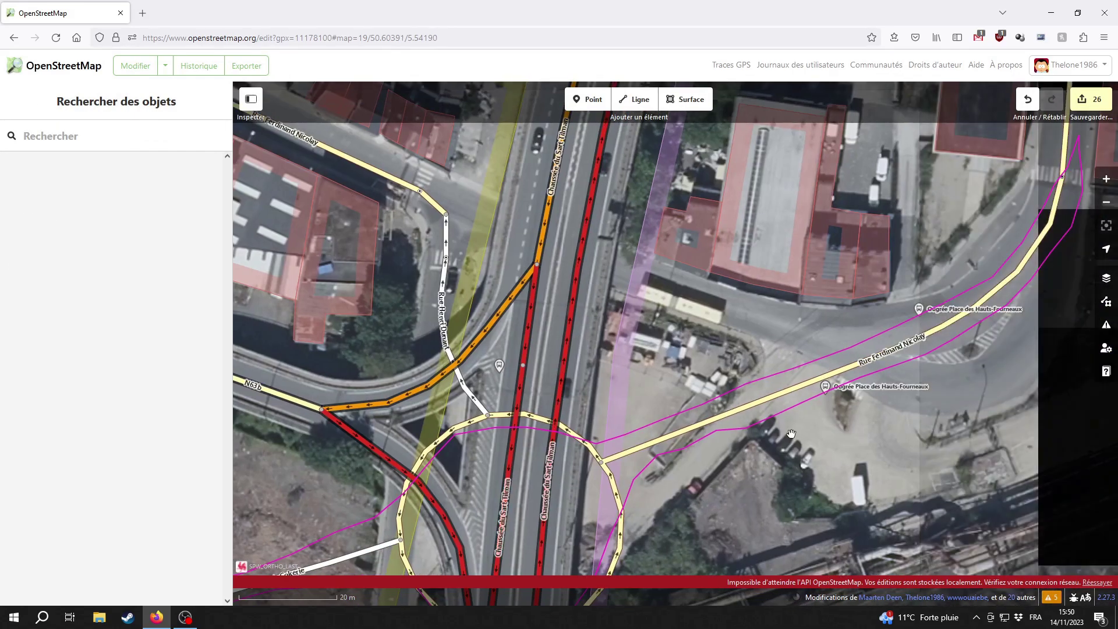
left_click_drag(882, 386, 1113, 219)
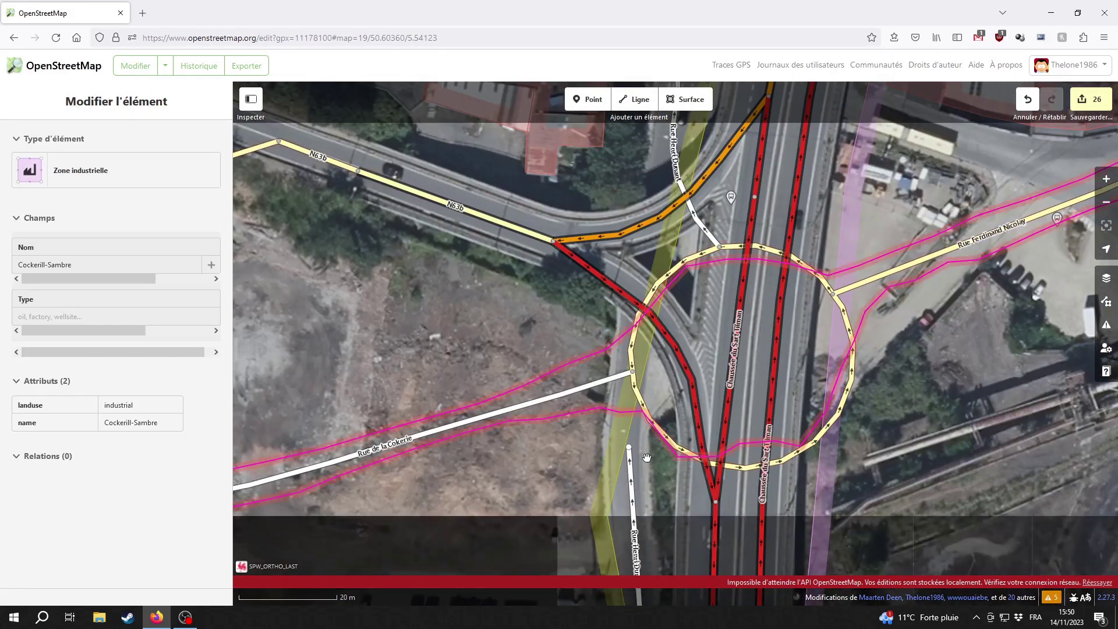
scroll(540, 508, "down", 3)
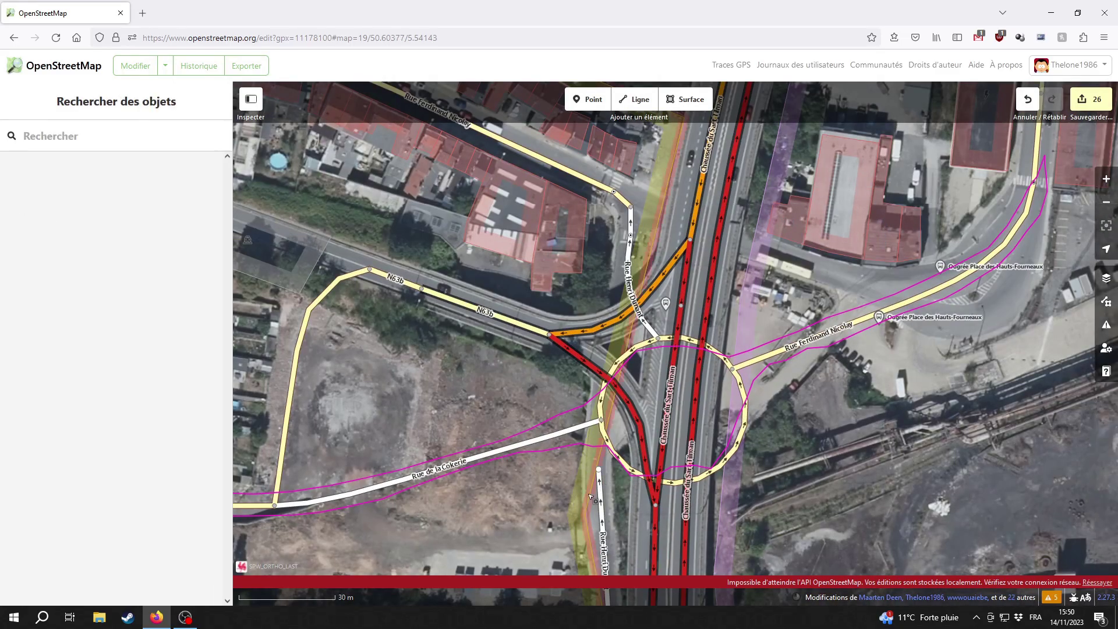
left_click(597, 496)
scroll(568, 488, "up", 2)
scroll(568, 489, "up", 1)
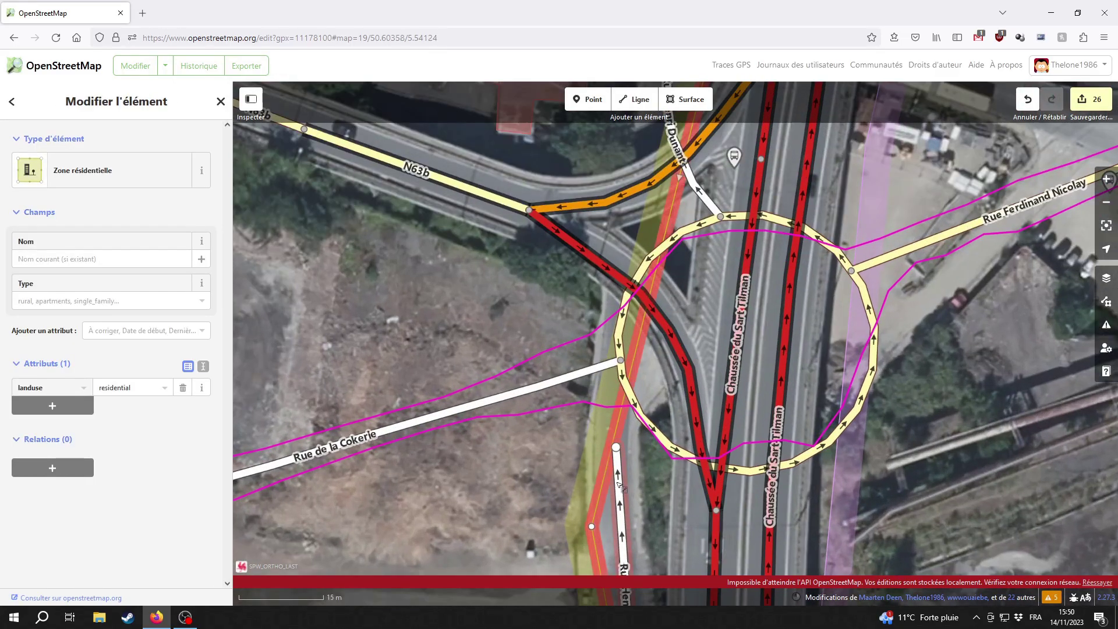
left_click(618, 495)
left_click(590, 103)
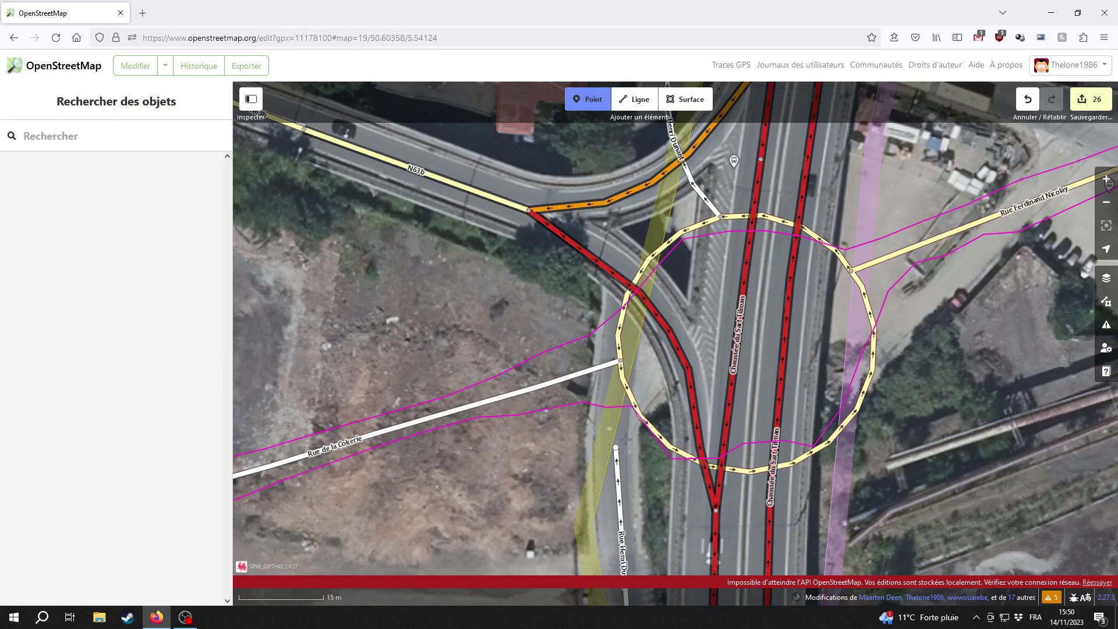
left_click(588, 99)
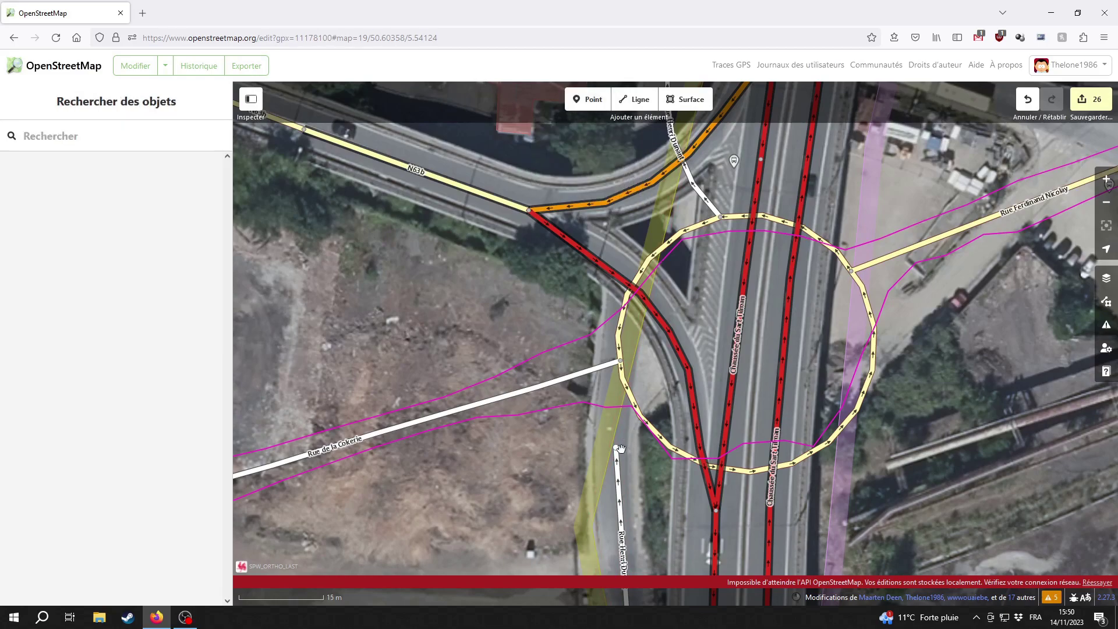
right_click(616, 447)
left_click(635, 464)
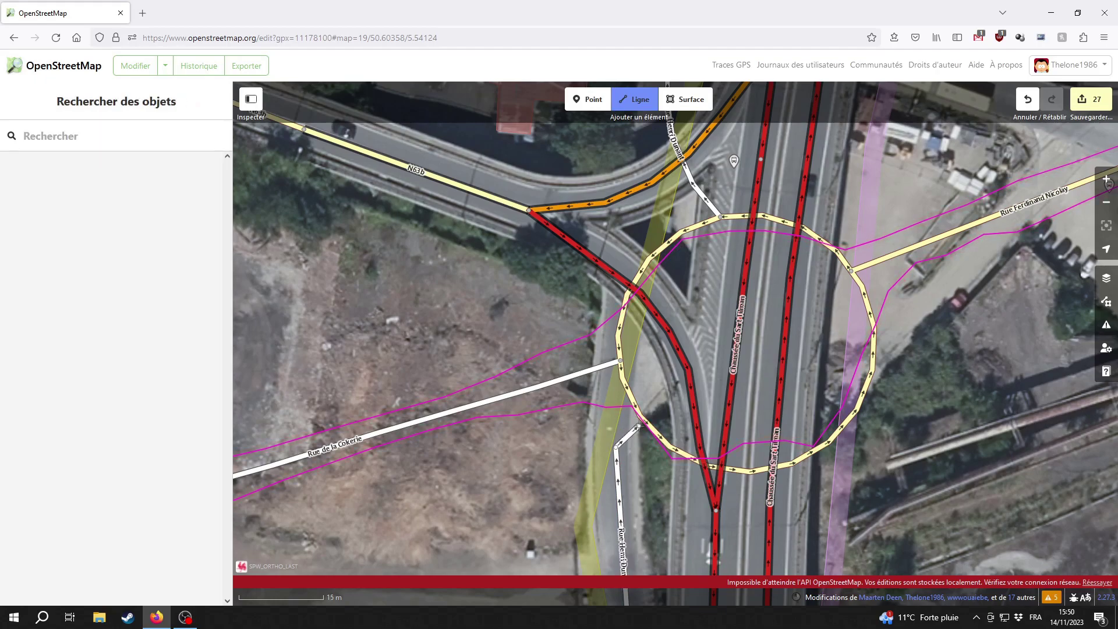
scroll(638, 420, "up", 3)
scroll(645, 426, "up", 2)
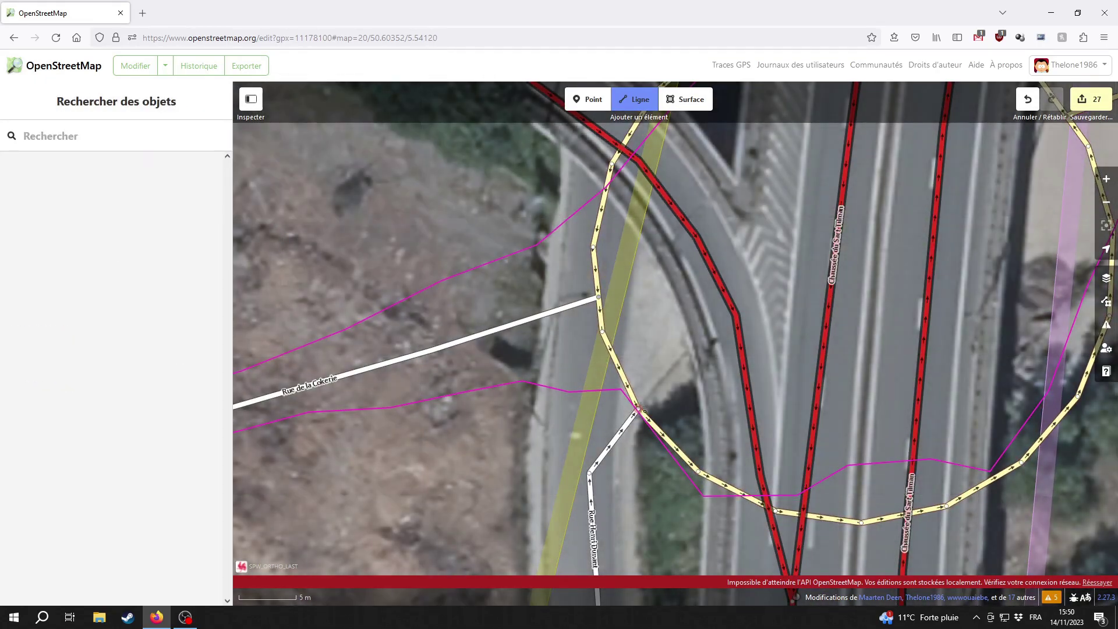
left_click(638, 411)
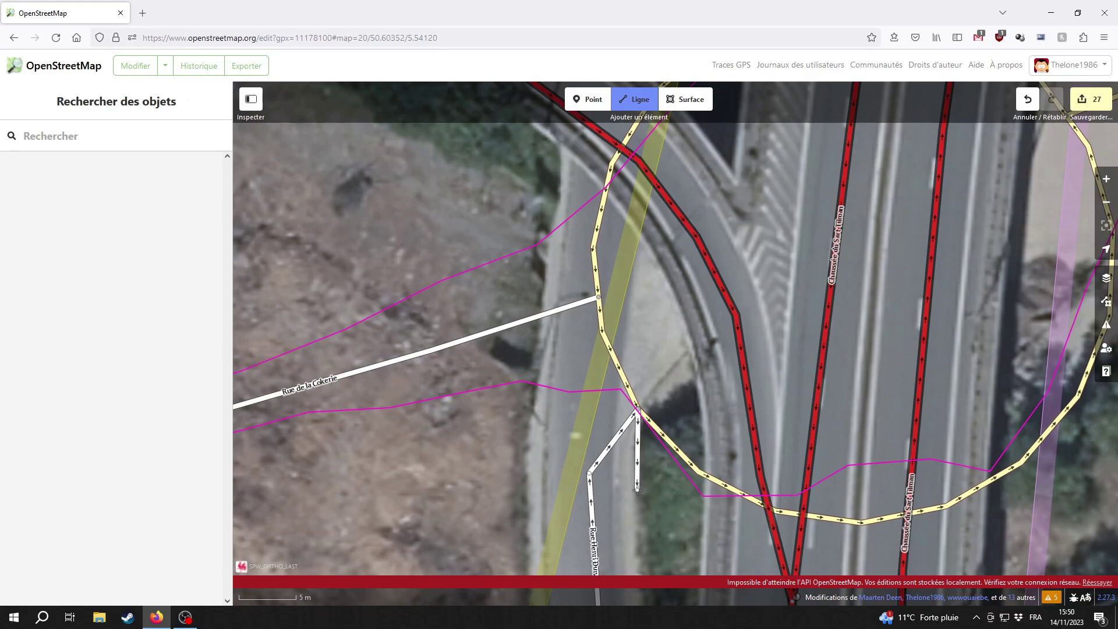
key("Escape")
Smooth the bend in the southern stretch of Rue Henri Dunant just before it meets the roundabout
mouse_move(589, 487)
left_mouse_down()
mouse_move(628, 313)
mouse_move(618, 382)
left_mouse_up()
left_click(584, 106)
left_click(640, 326)
left_click_drag(640, 326, 626, 315)
left_click(666, 354)
Change the residential part of Rue de la Cokerie, between the N63b link and the large roundabout, to Route tertiaire
left_click_drag(675, 427, 676, 564)
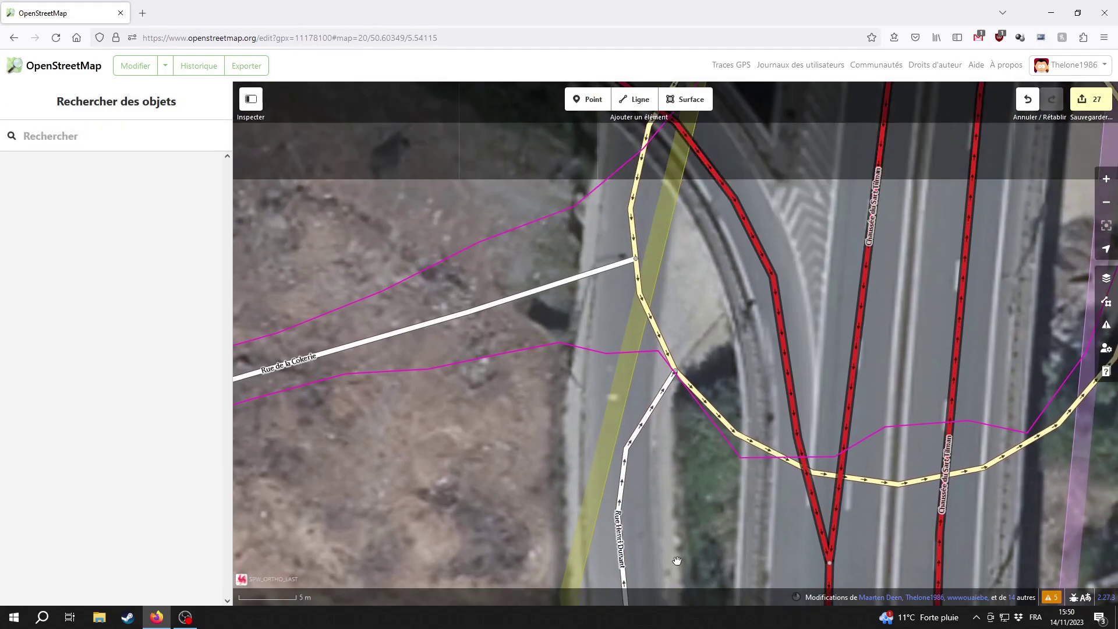
scroll(674, 538, "down", 2)
scroll(687, 553, "down", 4)
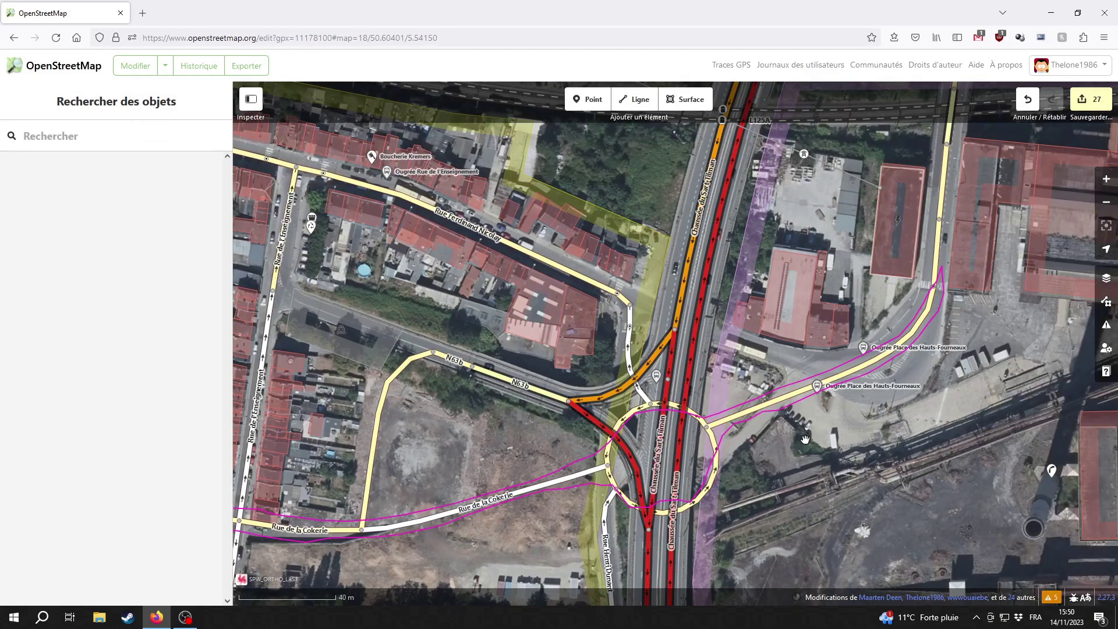
left_click_drag(573, 434, 783, 390)
left_click(670, 477)
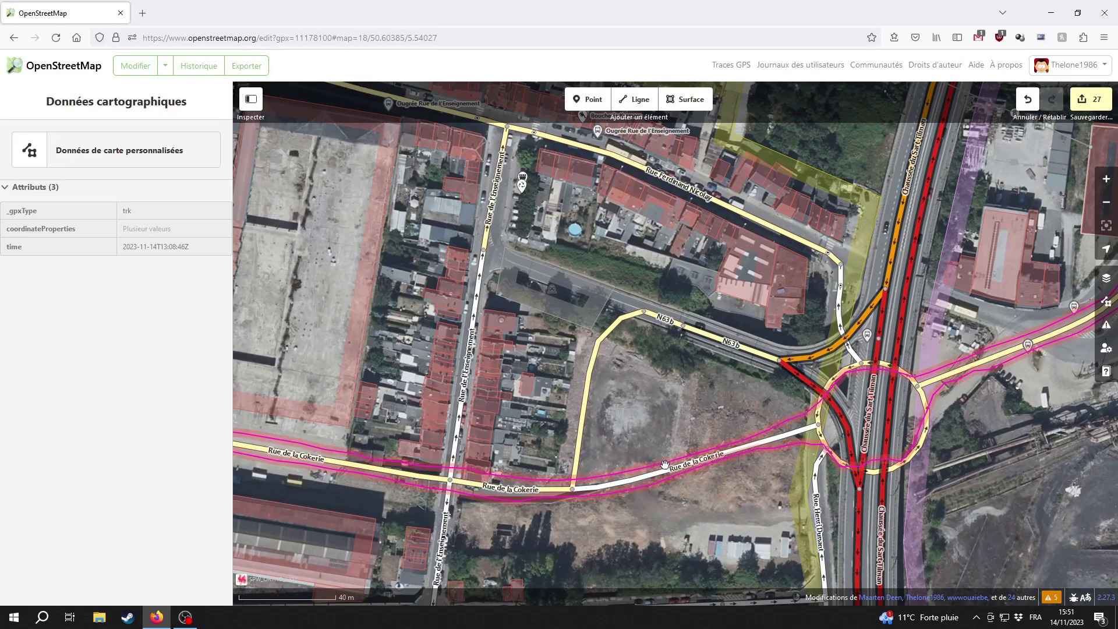
left_click(670, 476)
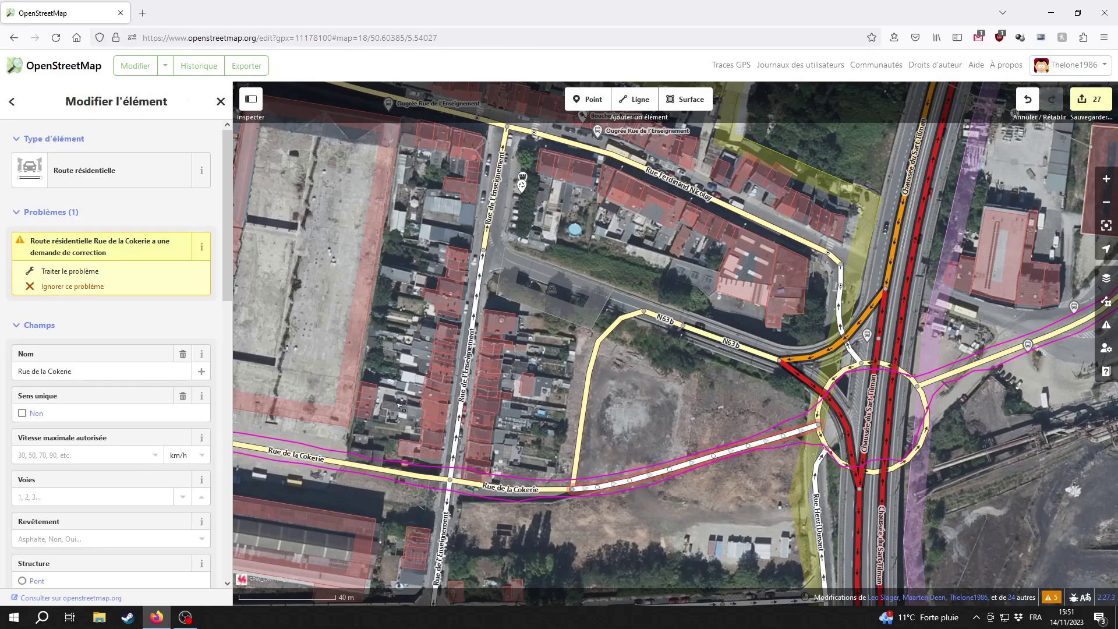
left_click(98, 169)
left_click(81, 222)
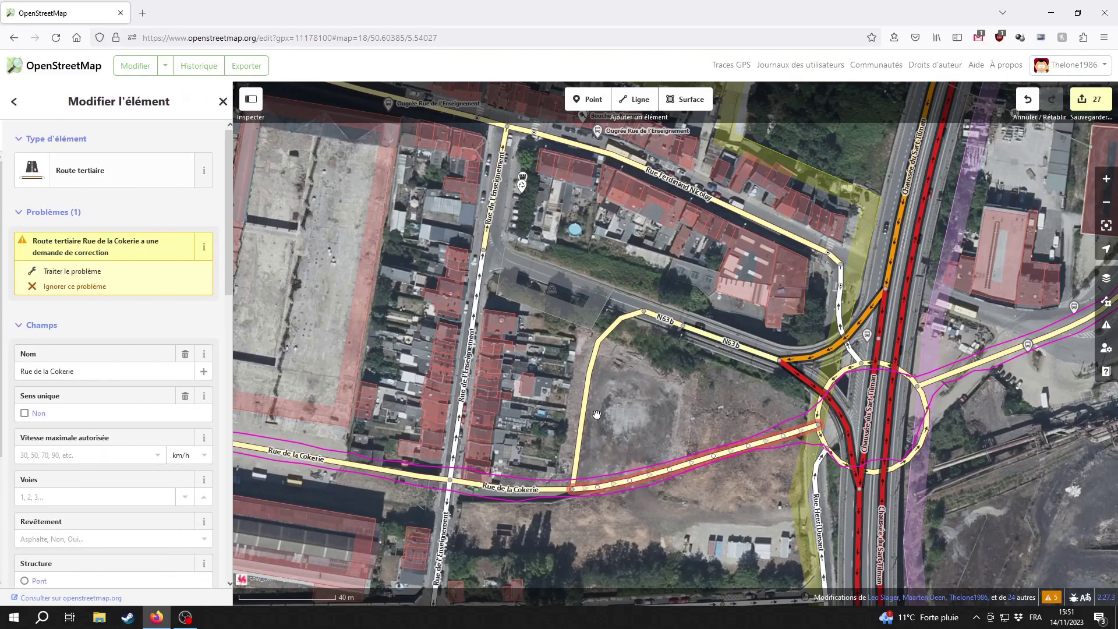
left_click(668, 430)
Make Rue Henri Dunant's short link north of the large roundabout two-way by setting Sens unique to Non
left_click(583, 417)
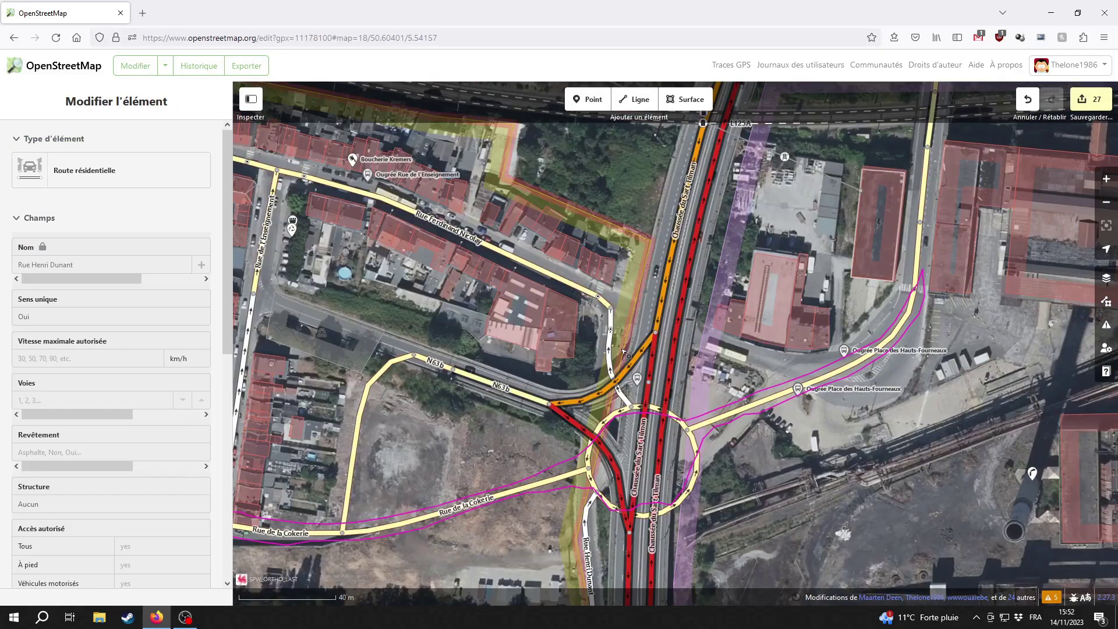
scroll(624, 351, "up", 3)
left_click(606, 357)
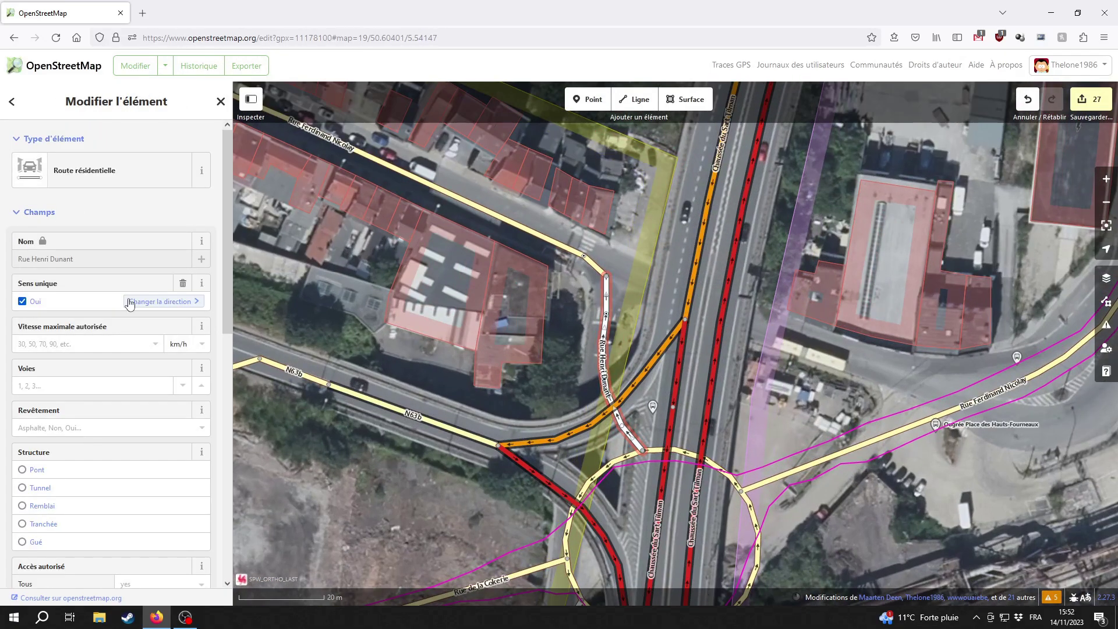
left_click(22, 302)
left_click_drag(467, 526, 583, 119)
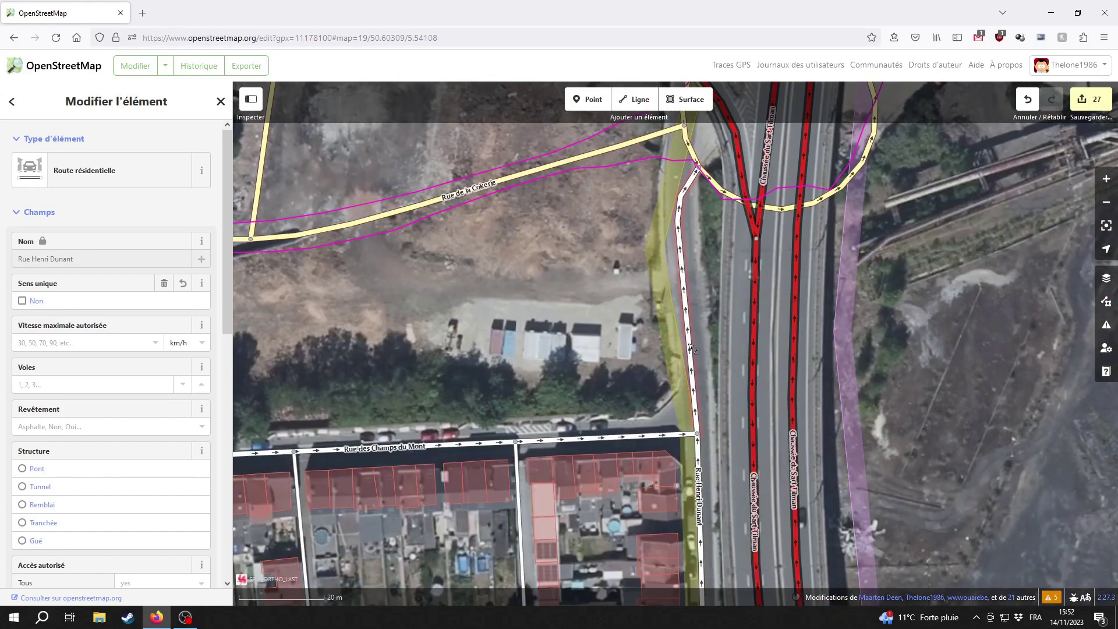
key("ctrl+z")
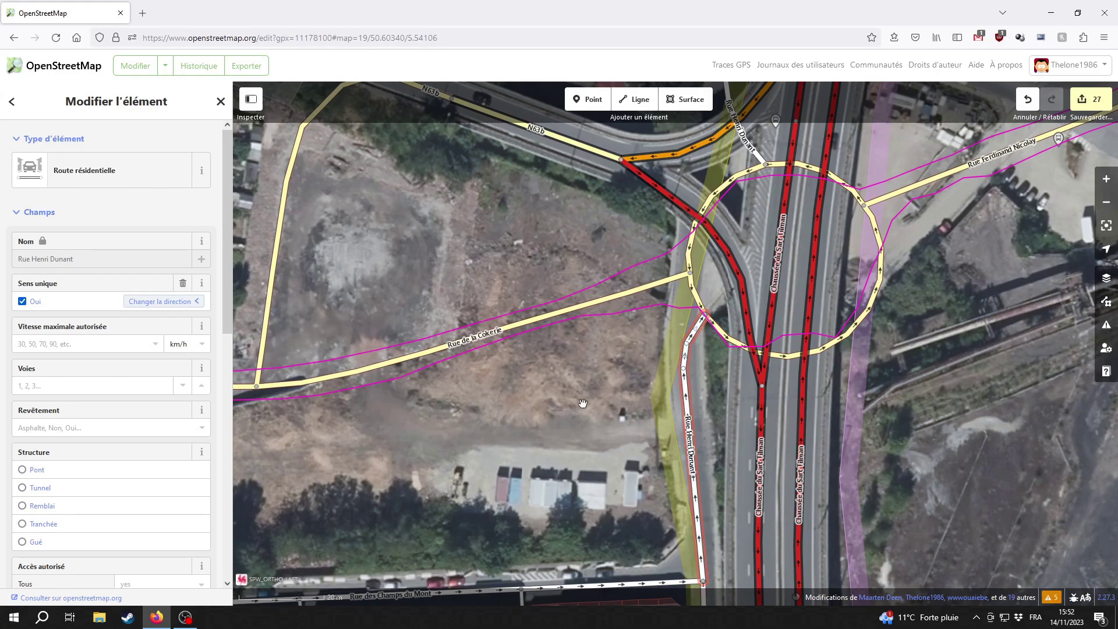
Remove the name:etymology and name attributes from the link north of the roundabout
scroll(75, 420, "down", 10)
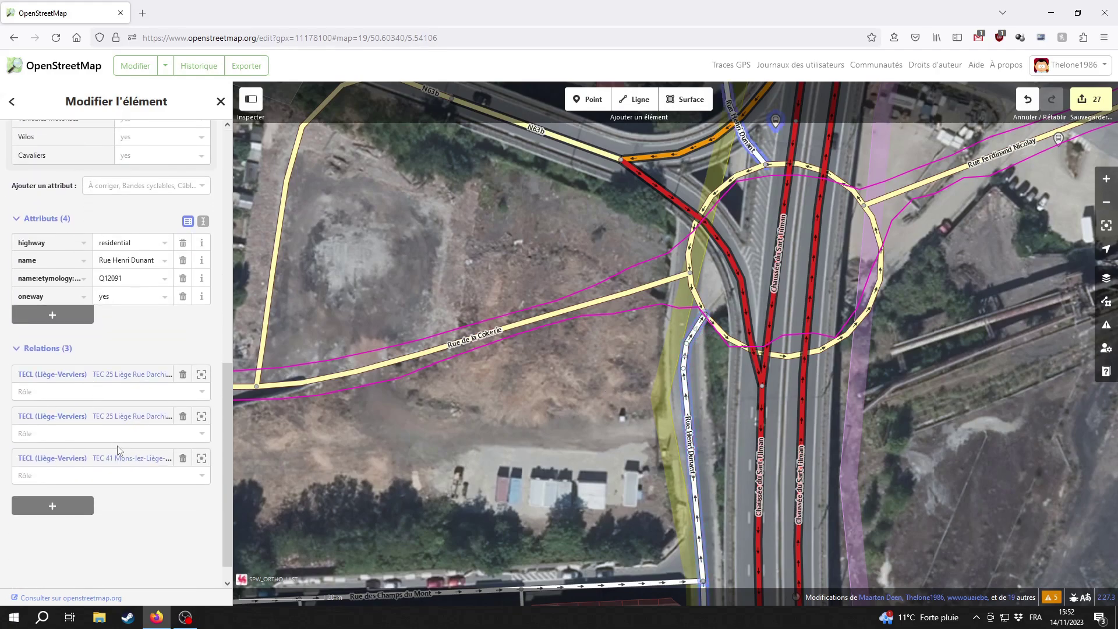
scroll(443, 408, "down", 5)
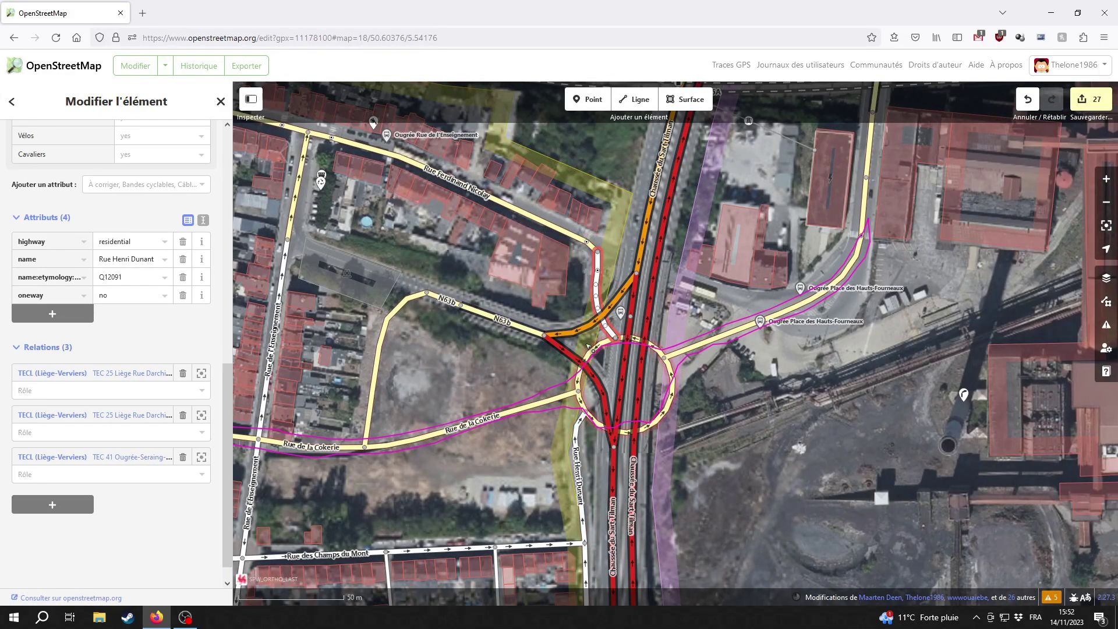
scroll(102, 234, "up", 10)
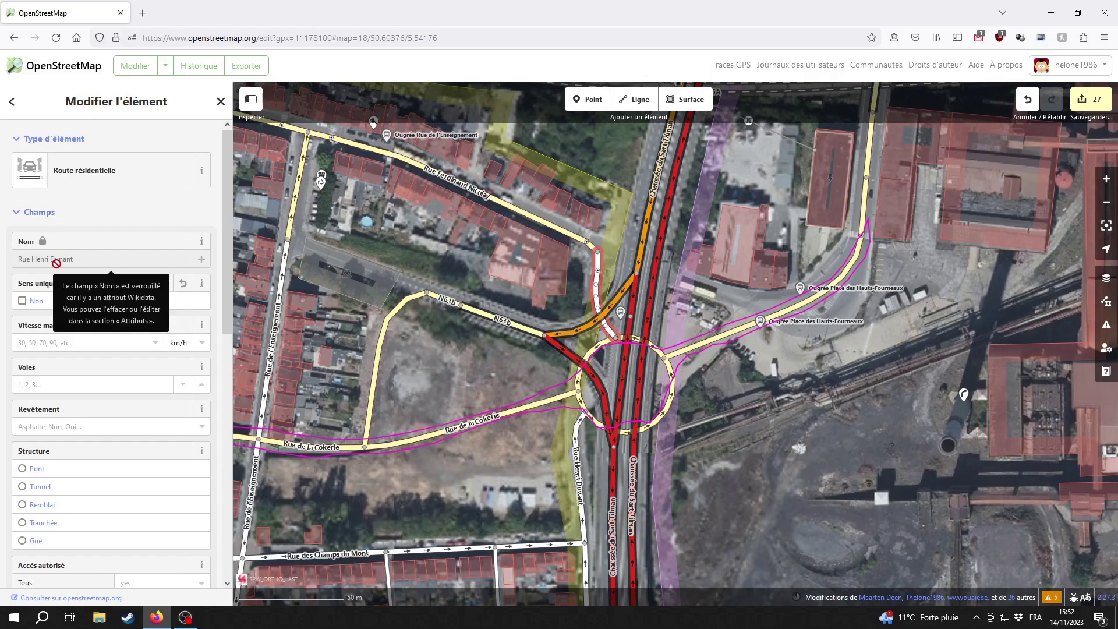
scroll(85, 410, "down", 10)
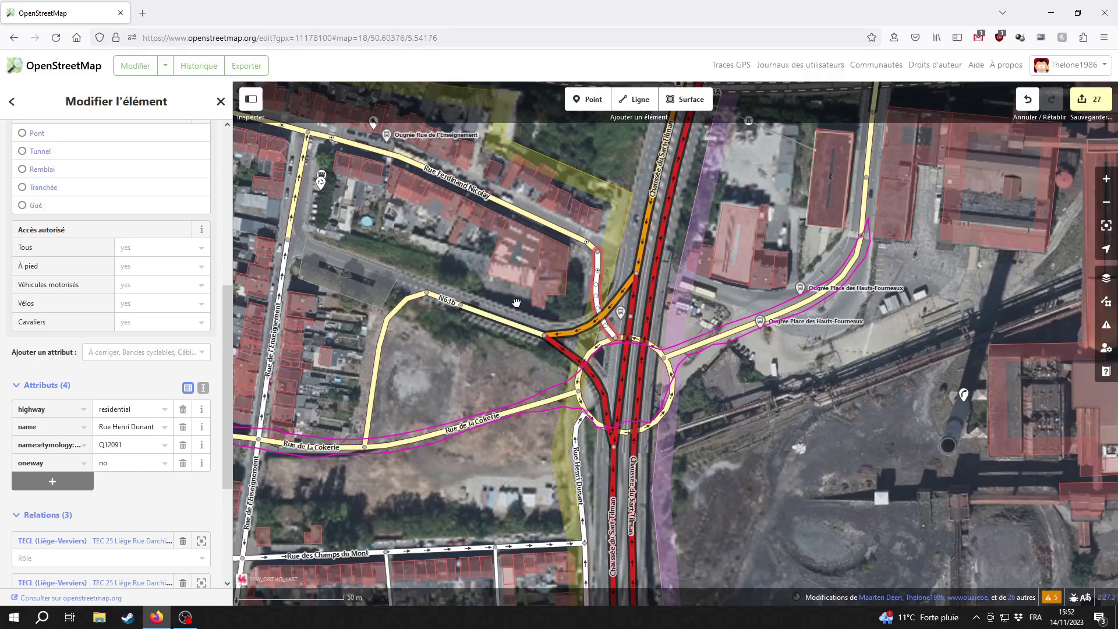
left_click(184, 446)
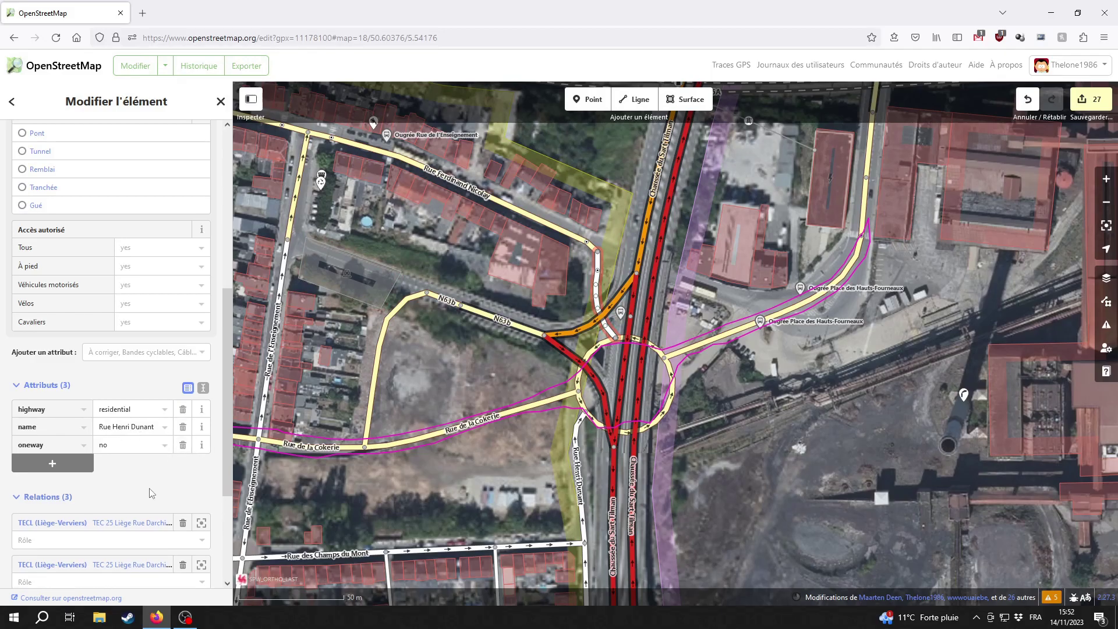
scroll(519, 354, "up", 3)
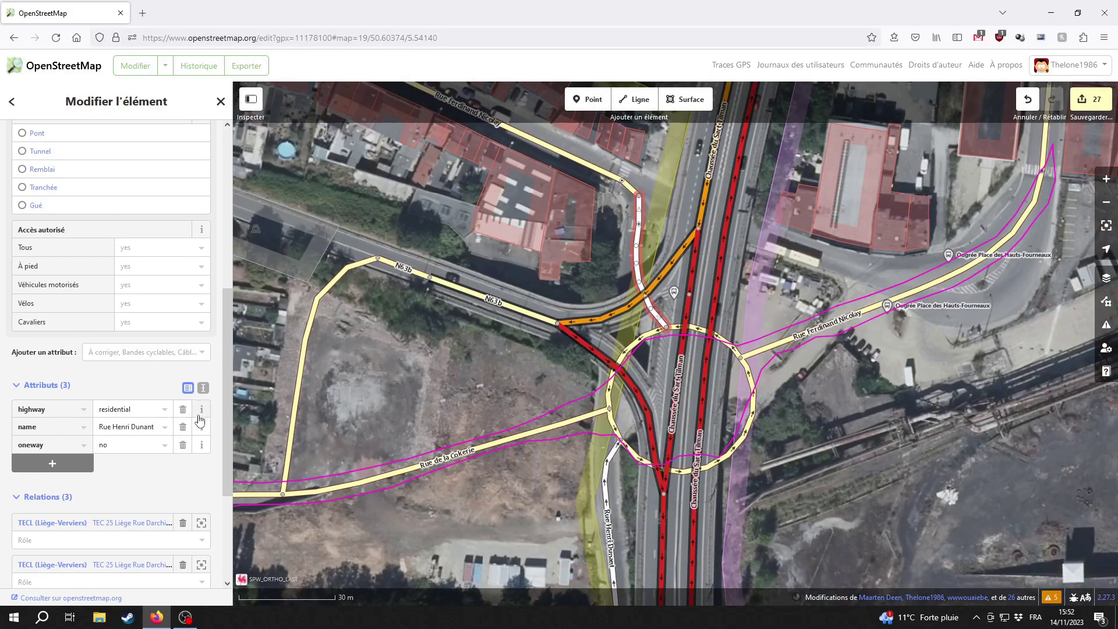
left_click(183, 428)
Change the link between Rue Ferdinand Nicolay and the north side of the roundabout to Route tertiaire
scroll(113, 326, "up", 5)
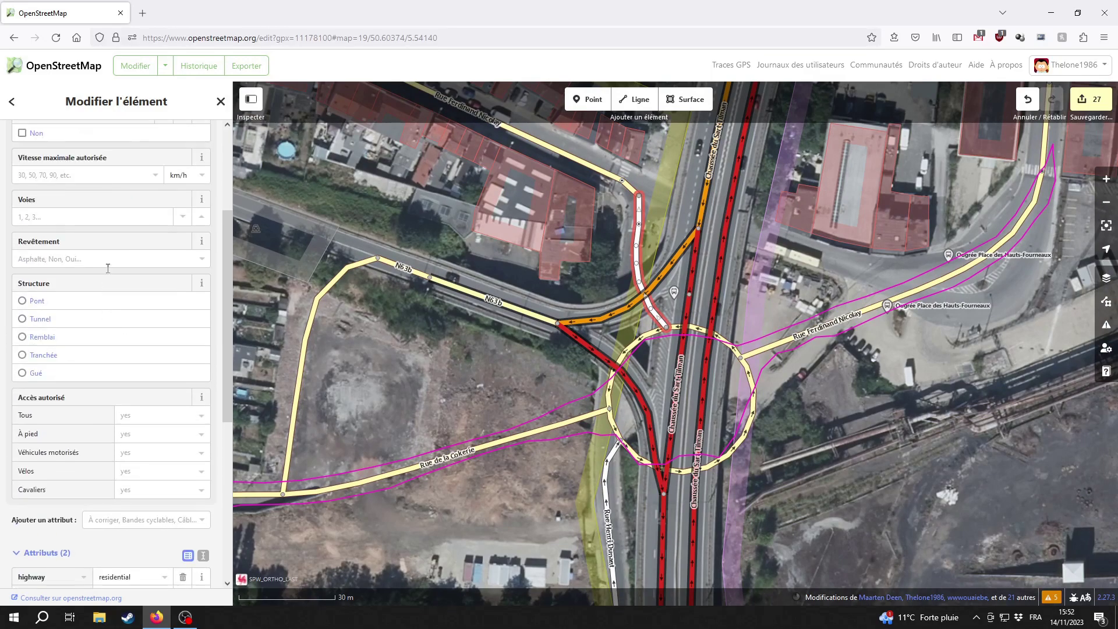
left_click(87, 175)
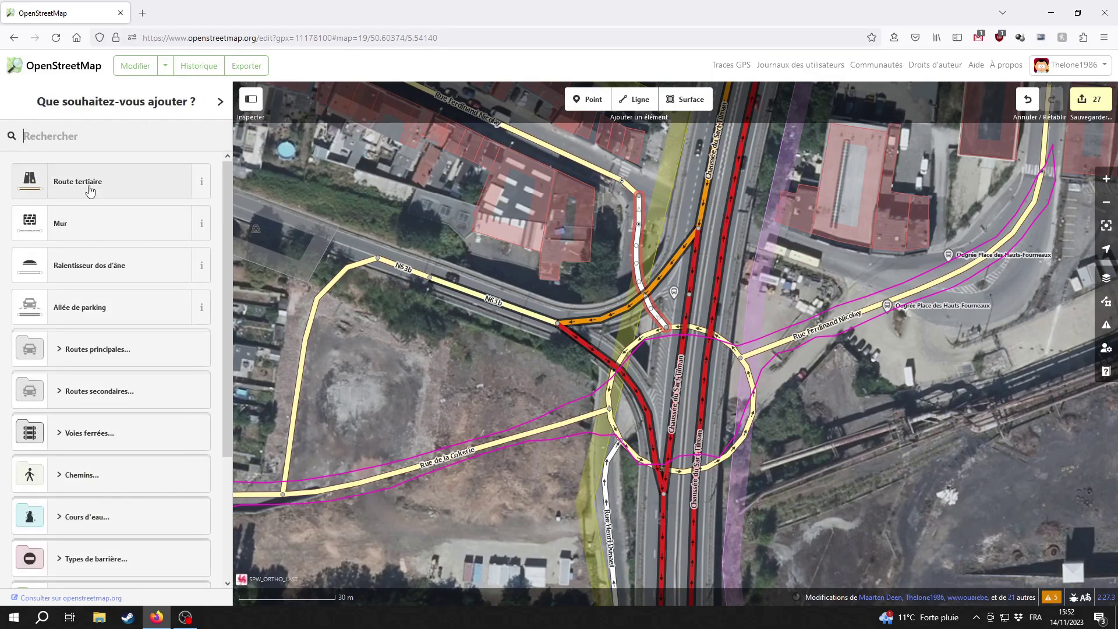
left_click(89, 186)
left_click(429, 370)
left_click(552, 318)
left_click(645, 288)
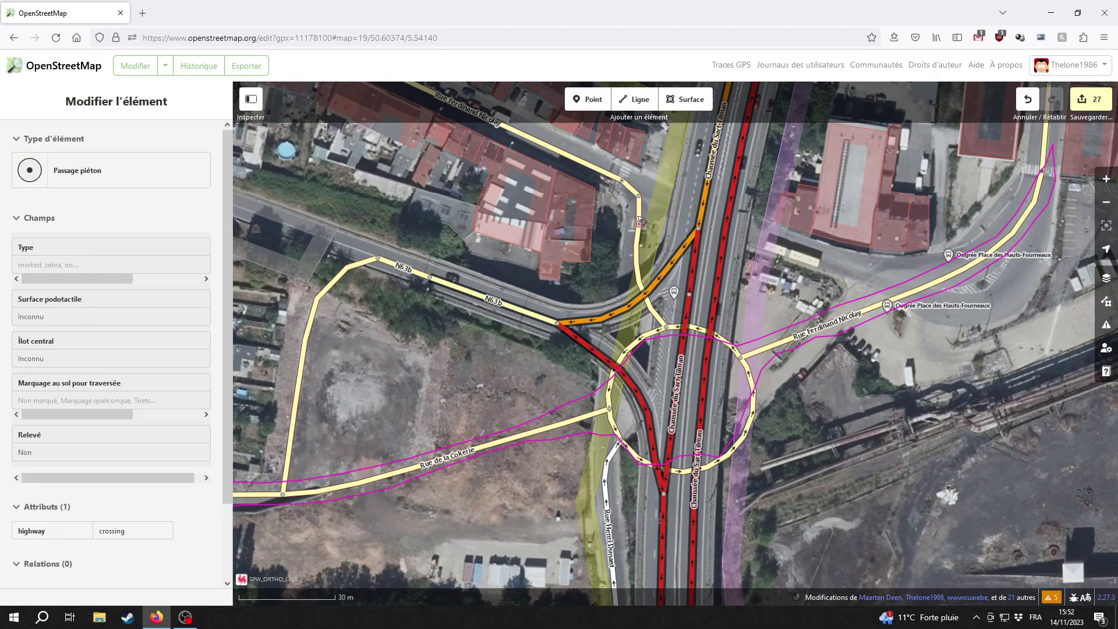
left_click(639, 198)
left_click(631, 191)
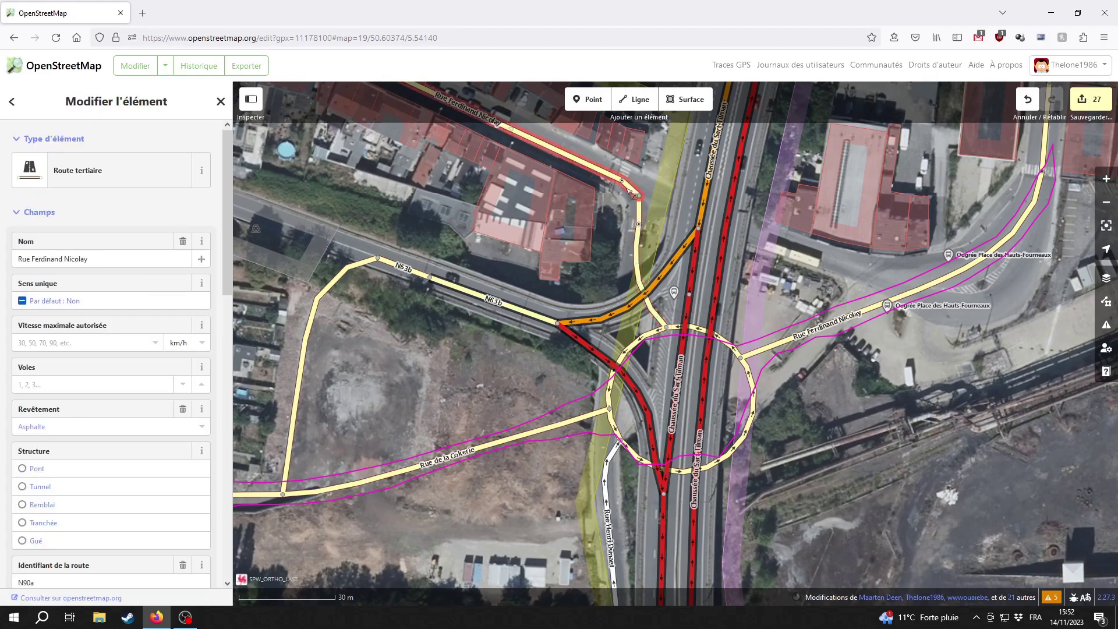
left_click(640, 225)
left_click(476, 355)
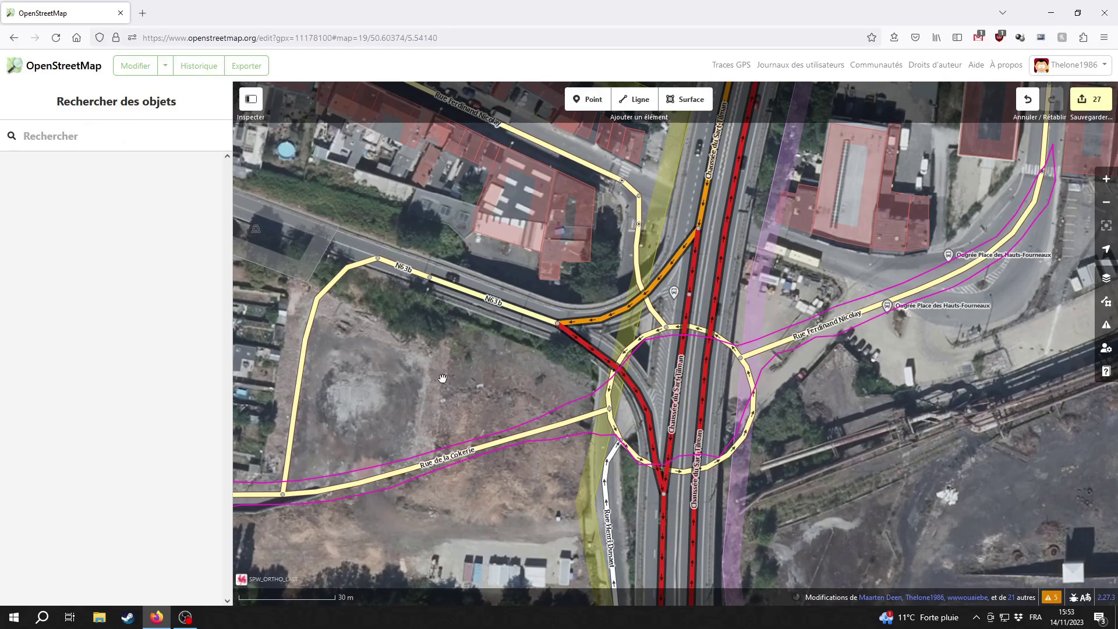
Separate the northern tertiary link from the roundabout at their shared point
left_click(661, 313)
scroll(663, 317, "up", 3)
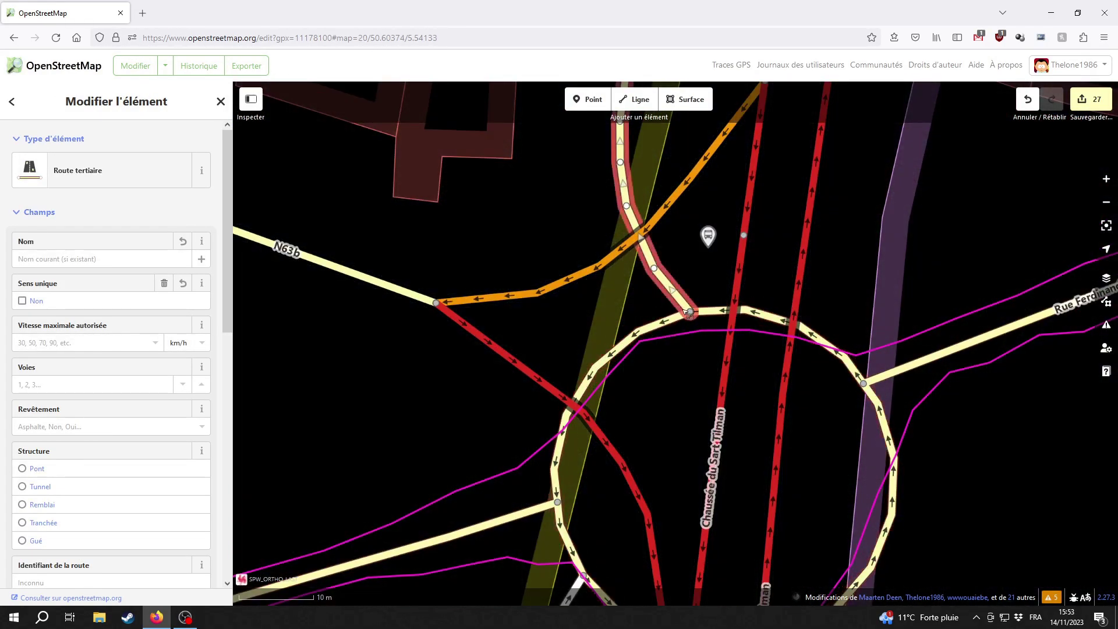
right_click(690, 313, "shift")
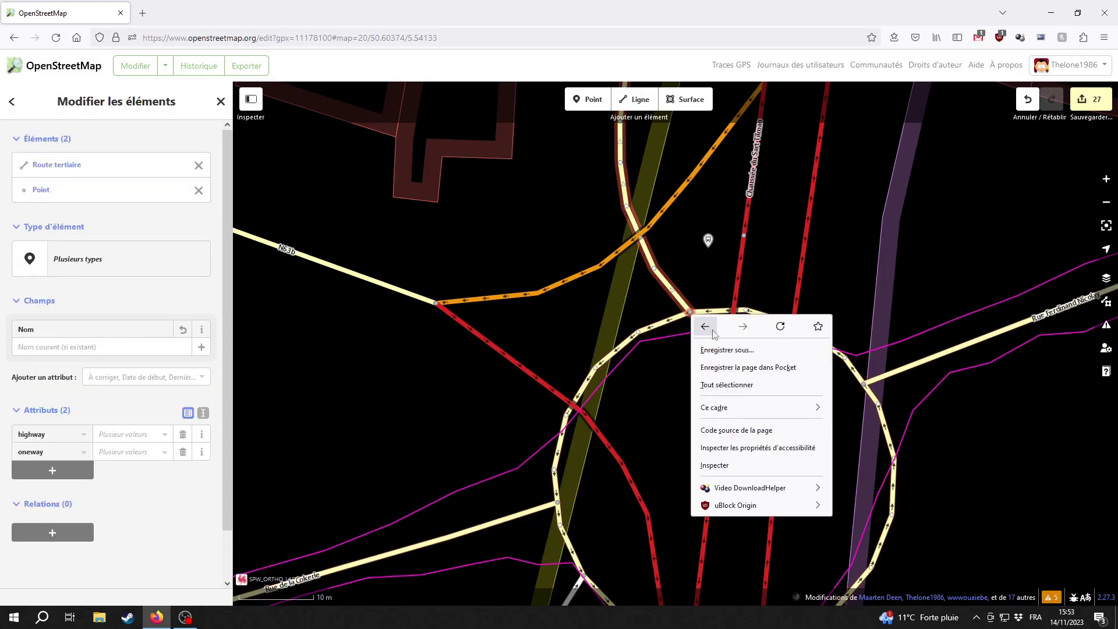
left_click(685, 304)
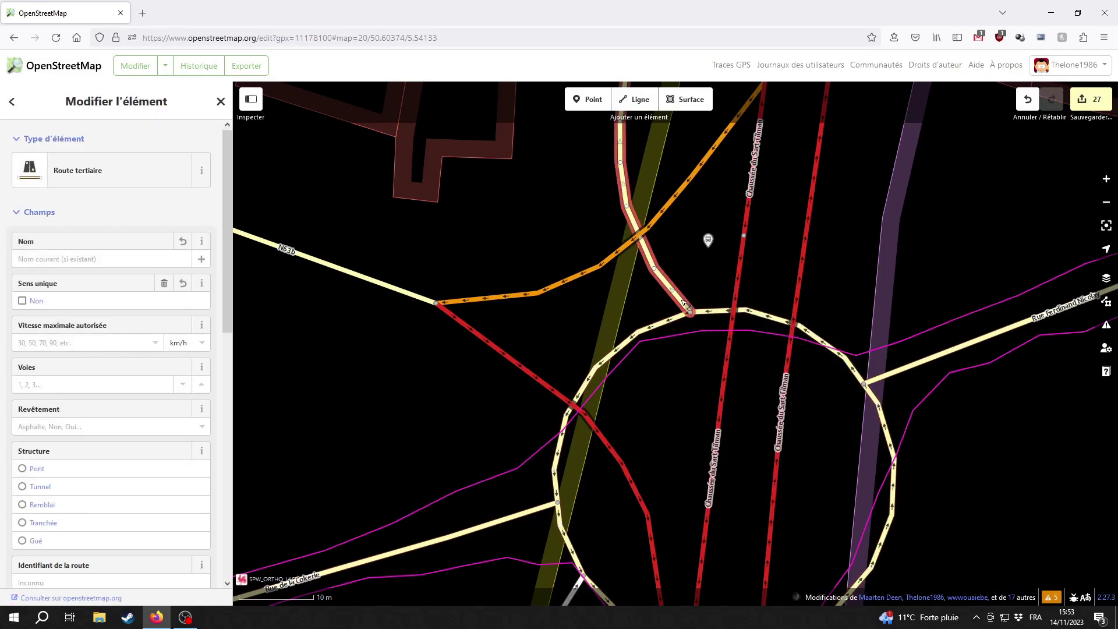
left_click(691, 313, "shift")
right_click(690, 313)
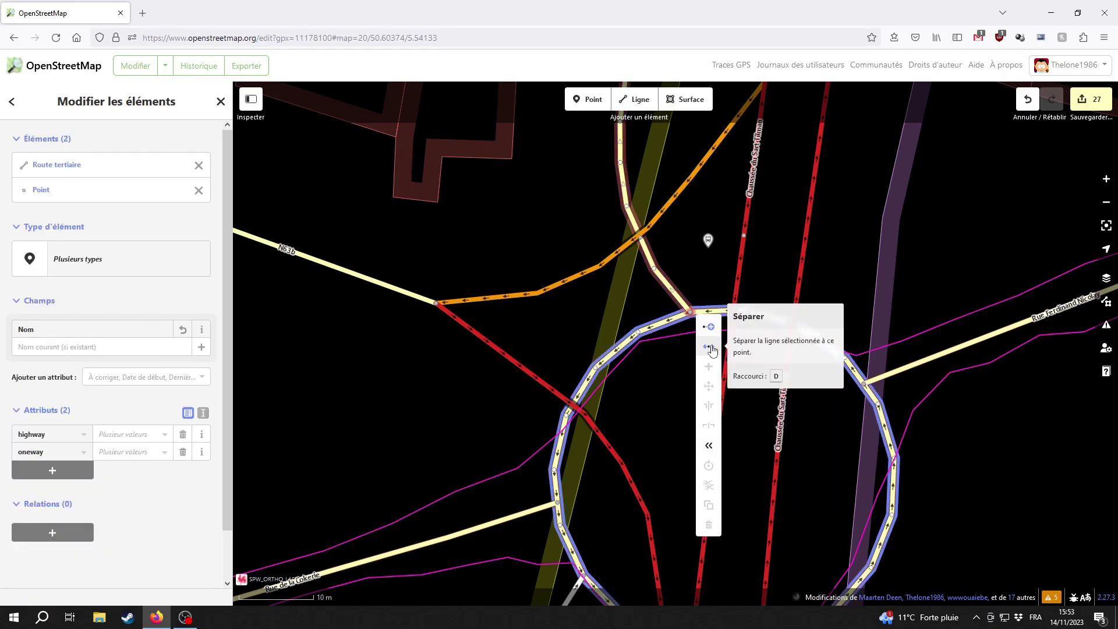
left_click(709, 348)
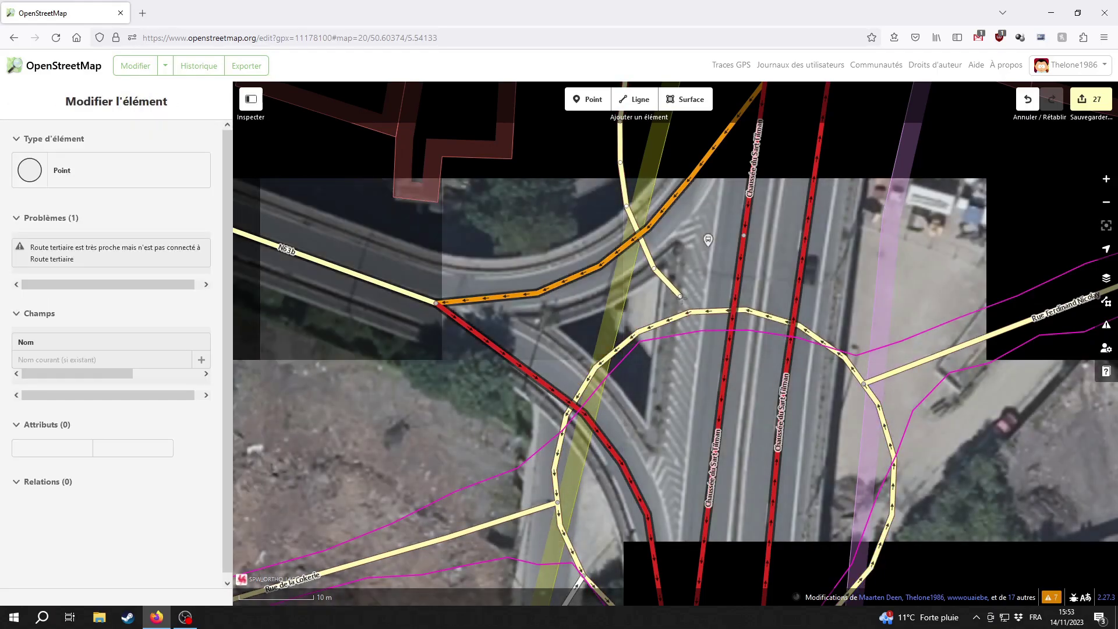
Reattach the northern link slightly farther west on the roundabout and straighten its last bend
left_click_drag(680, 298, 671, 320)
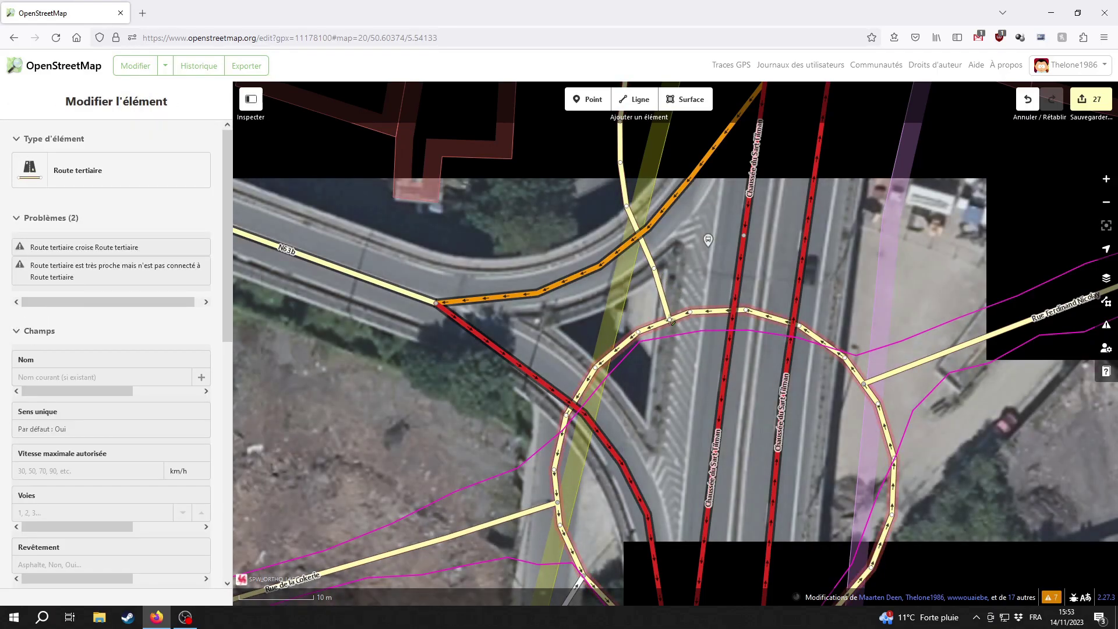
left_click(657, 271)
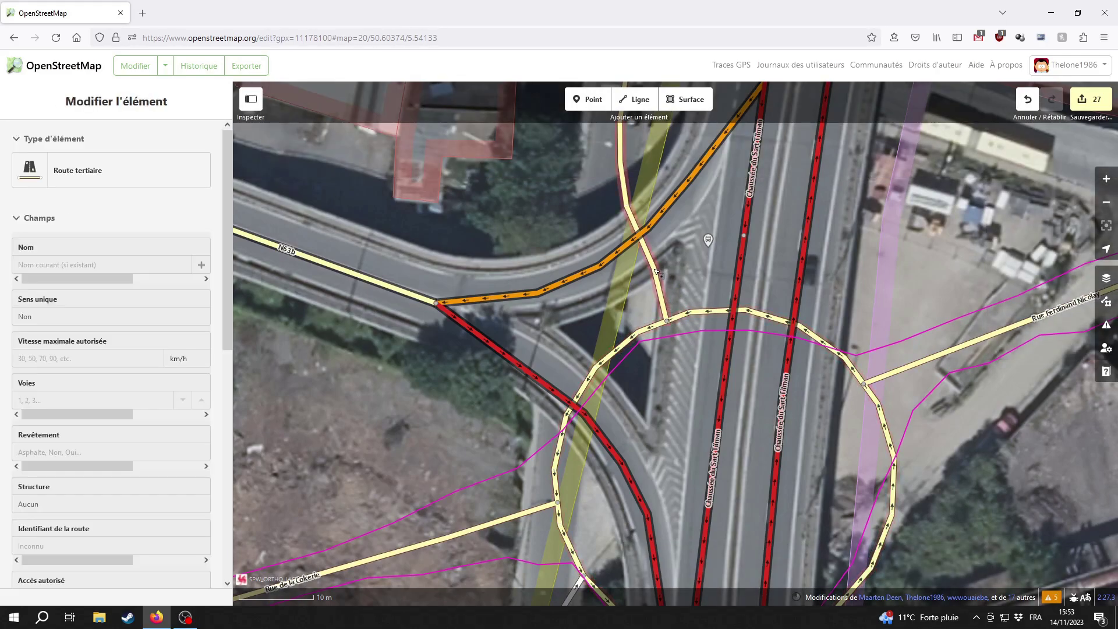
key("Escape")
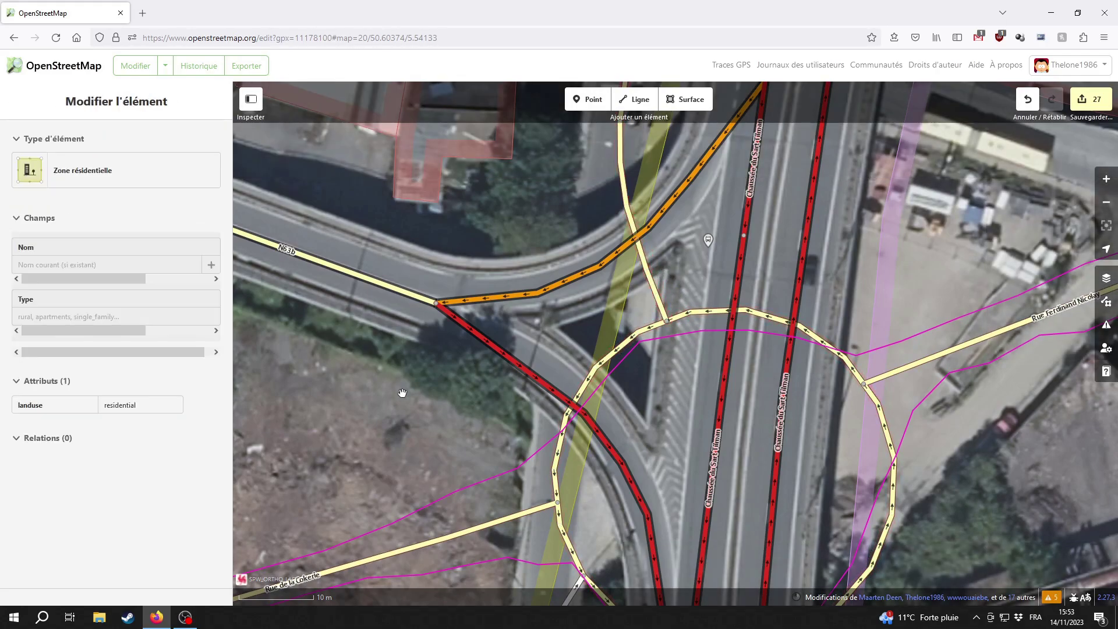
scroll(729, 464, "down", 5)
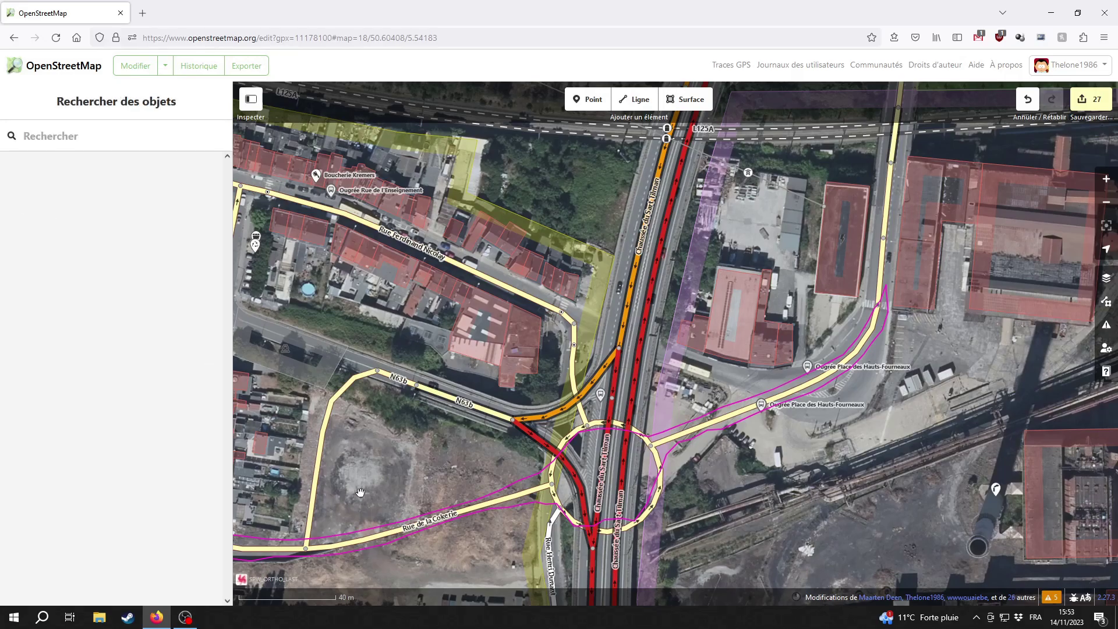
left_click_drag(354, 492, 761, 422)
left_click_drag(348, 468, 588, 409)
left_click(533, 372)
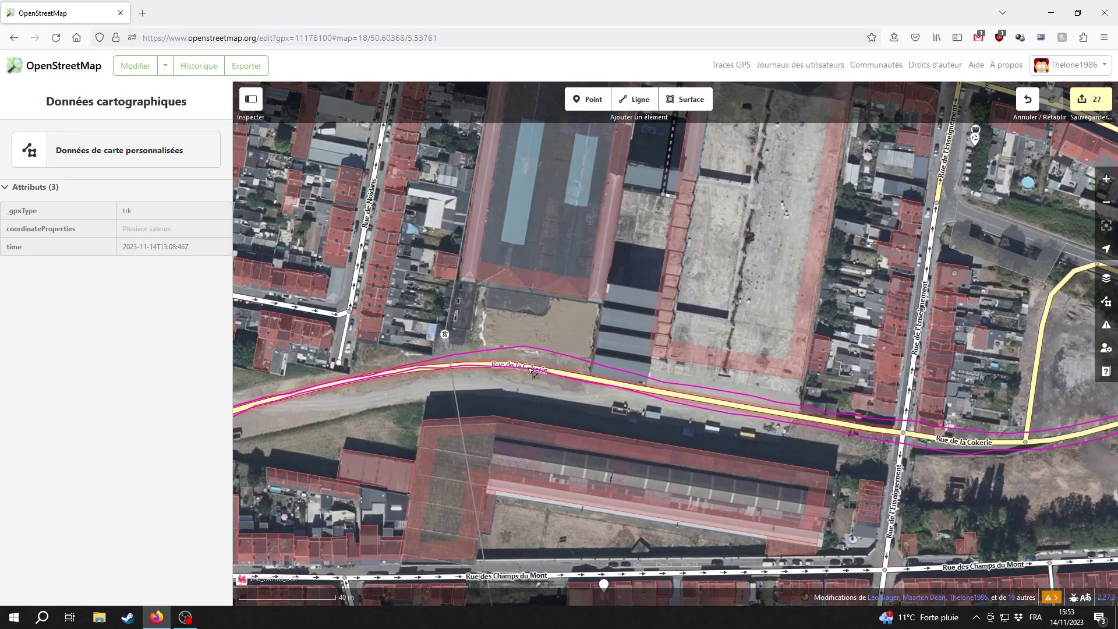
left_click_drag(549, 420, 179, 411)
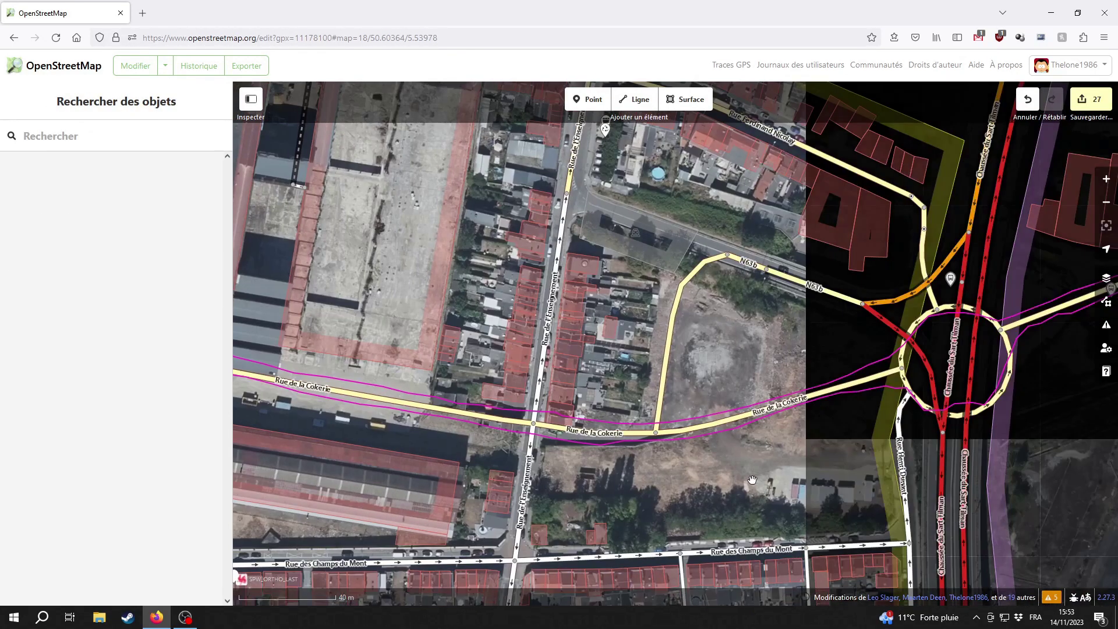
left_click_drag(829, 456, 576, 477)
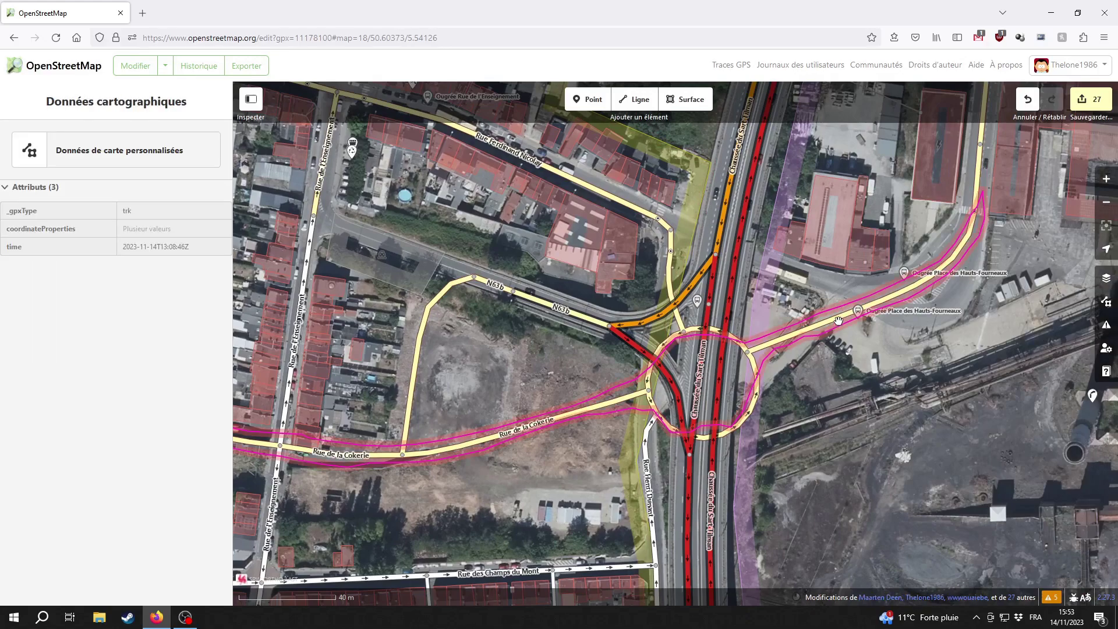
Compare the attributes and bus-route relations of Rue Ferdinand Nicolay's stretch east of the roundabout with the adjoining stretch farther north
left_click(837, 321)
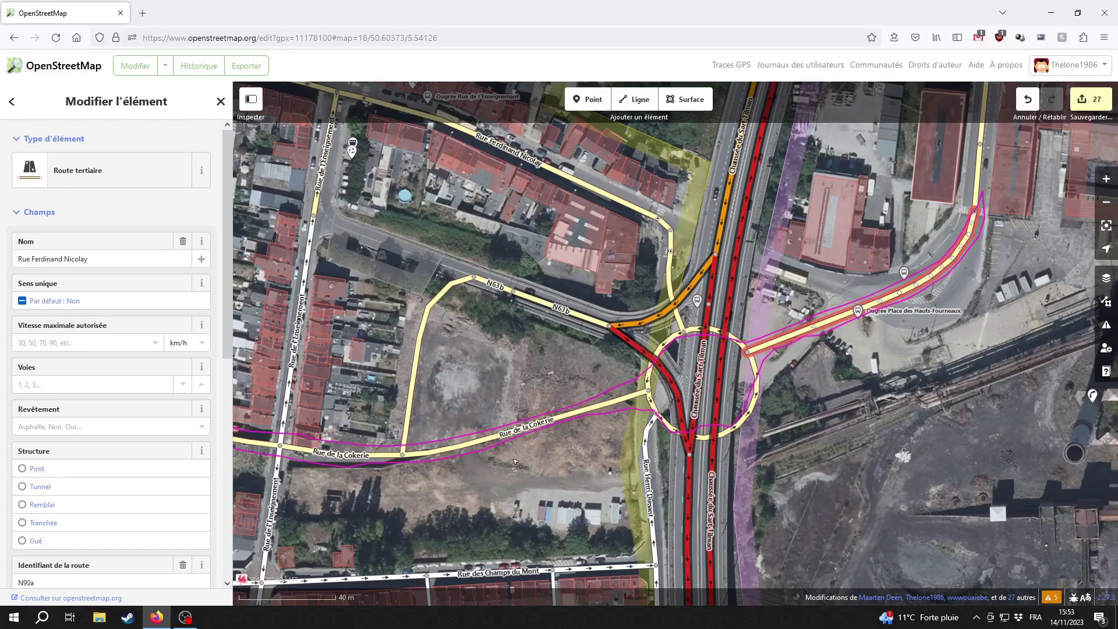
scroll(117, 350, "down", 5)
scroll(120, 378, "down", 2)
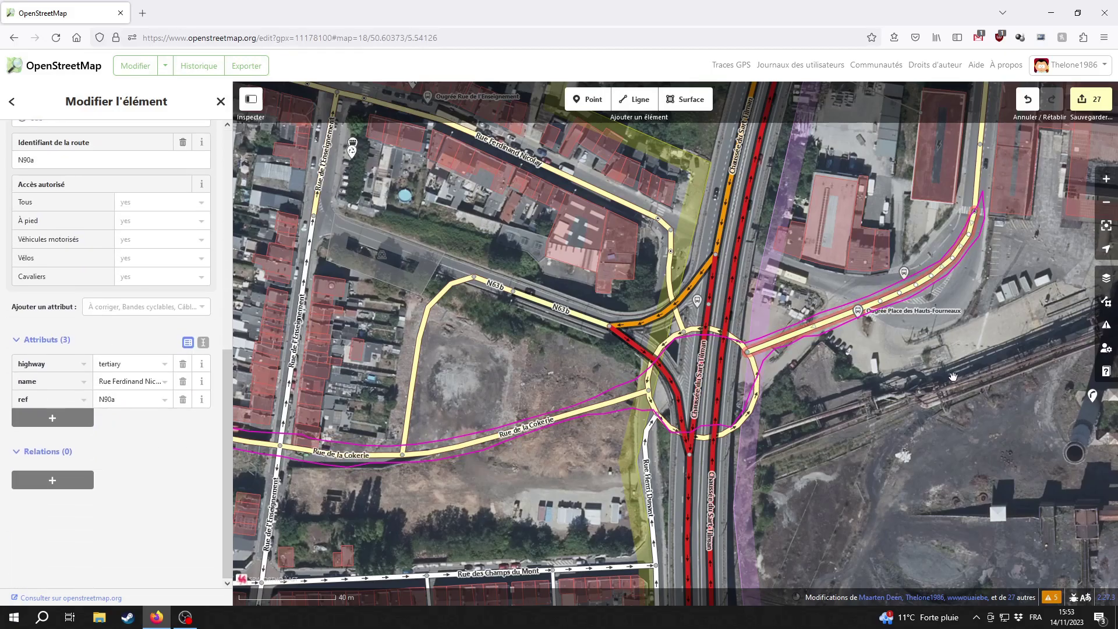
left_click_drag(955, 377, 750, 488)
left_click(778, 284)
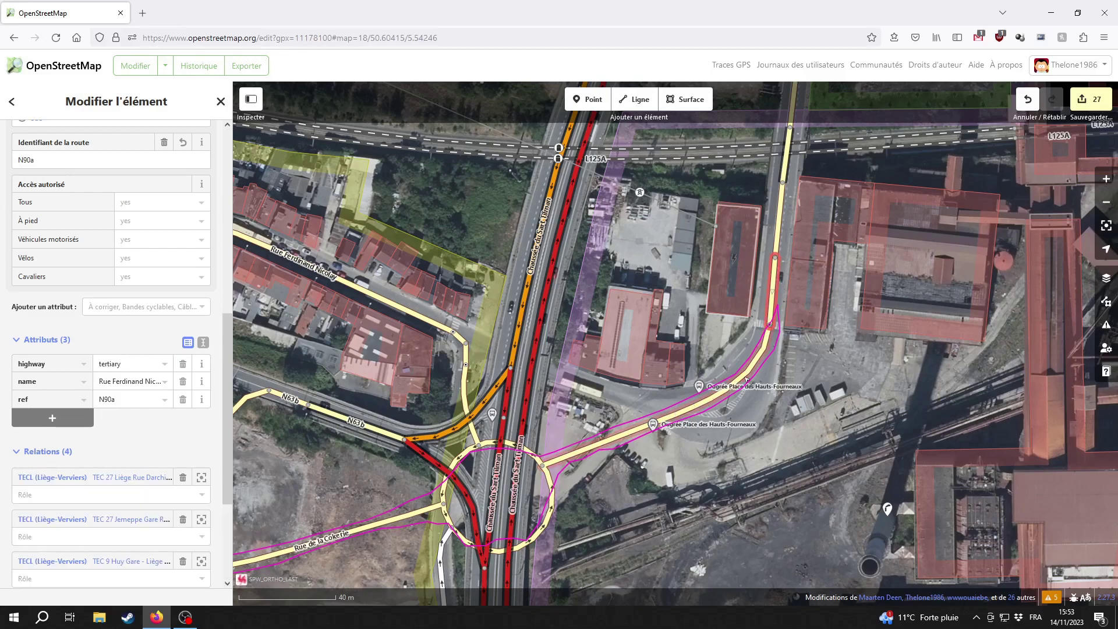
scroll(169, 402, "down", 2)
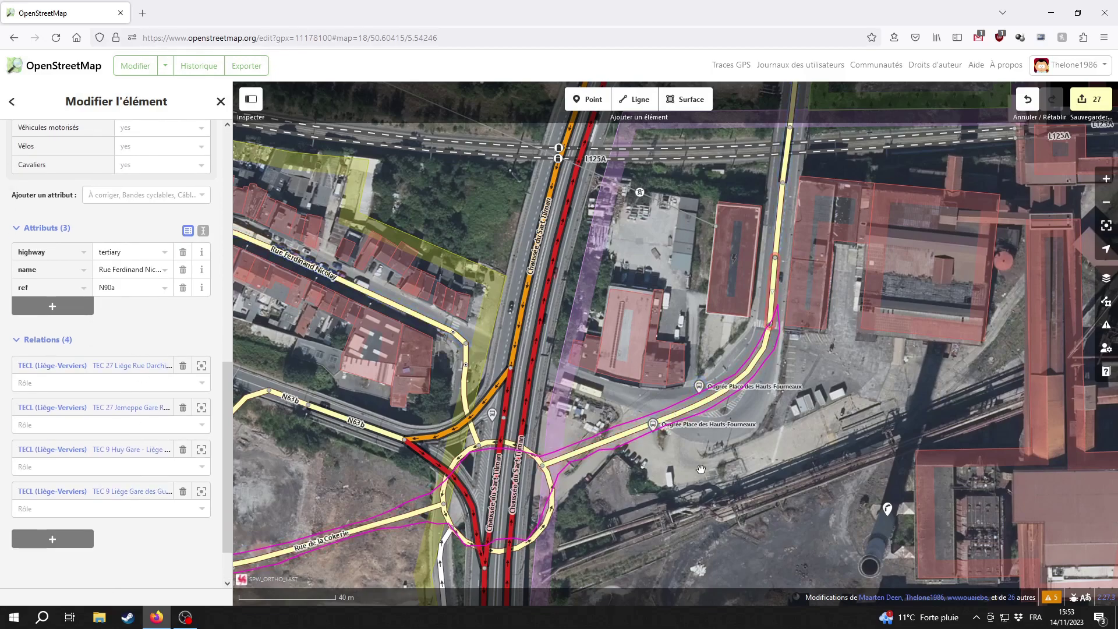
left_click(636, 431)
left_click_drag(636, 432, 845, 367)
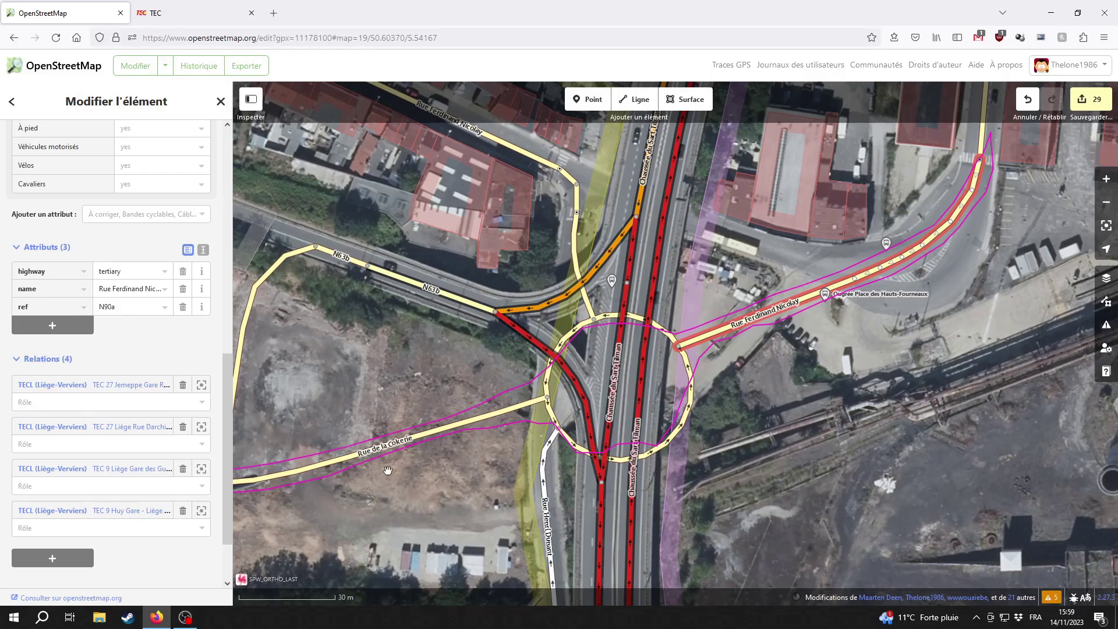
left_click(101, 512)
scroll(617, 365, "down", 3)
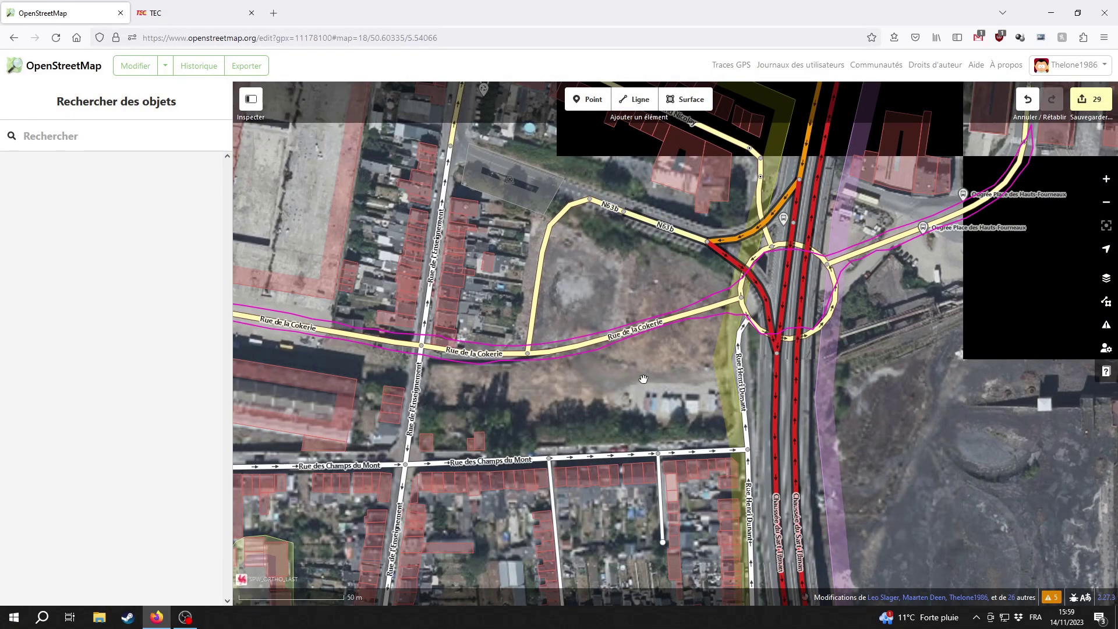
Set the last verification date to 2023-11-14 on the roundabout, its northern link, all Rue de la Cokerie stretches and Rue Ferdinand Nicolay's eastern approach
left_click_drag(648, 368, 573, 414)
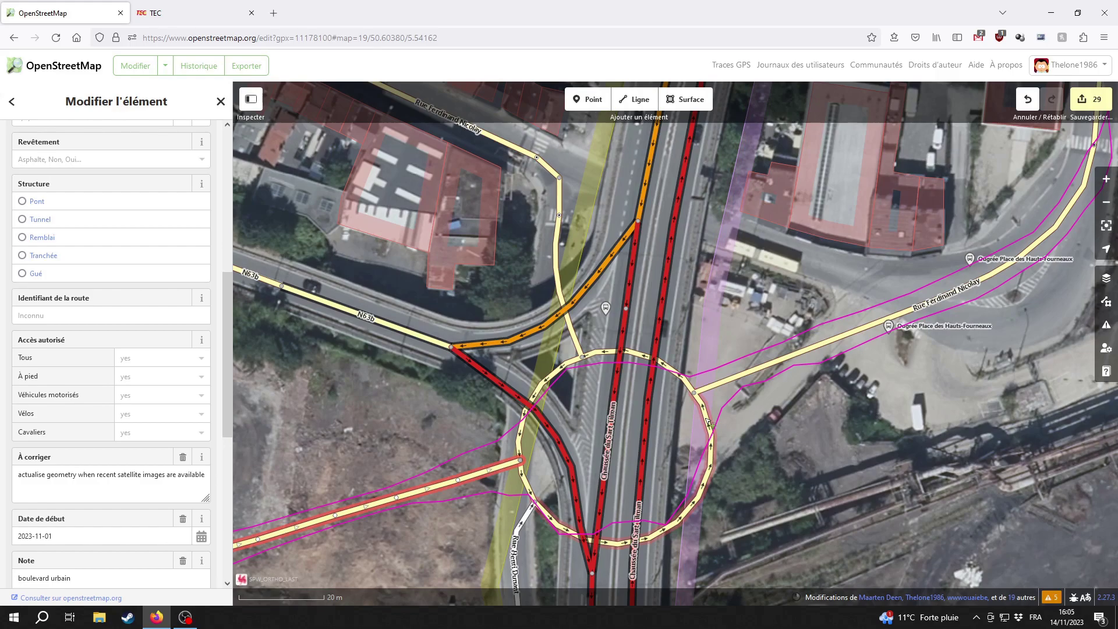
left_click(708, 423, "shift")
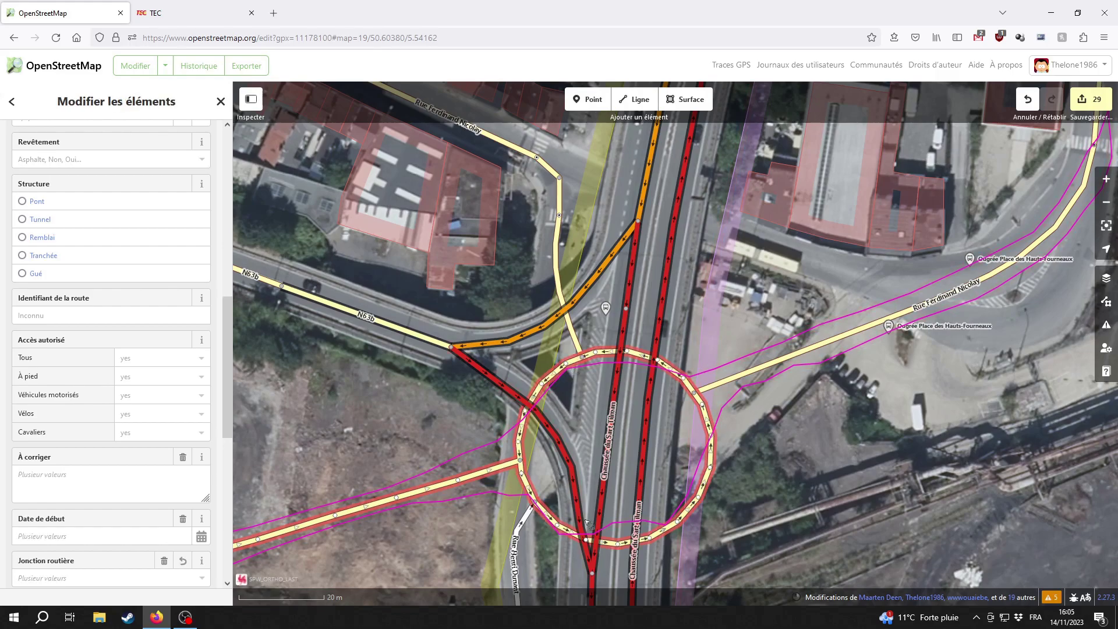
left_click(790, 362, "shift")
left_click_drag(621, 299, 1077, 142)
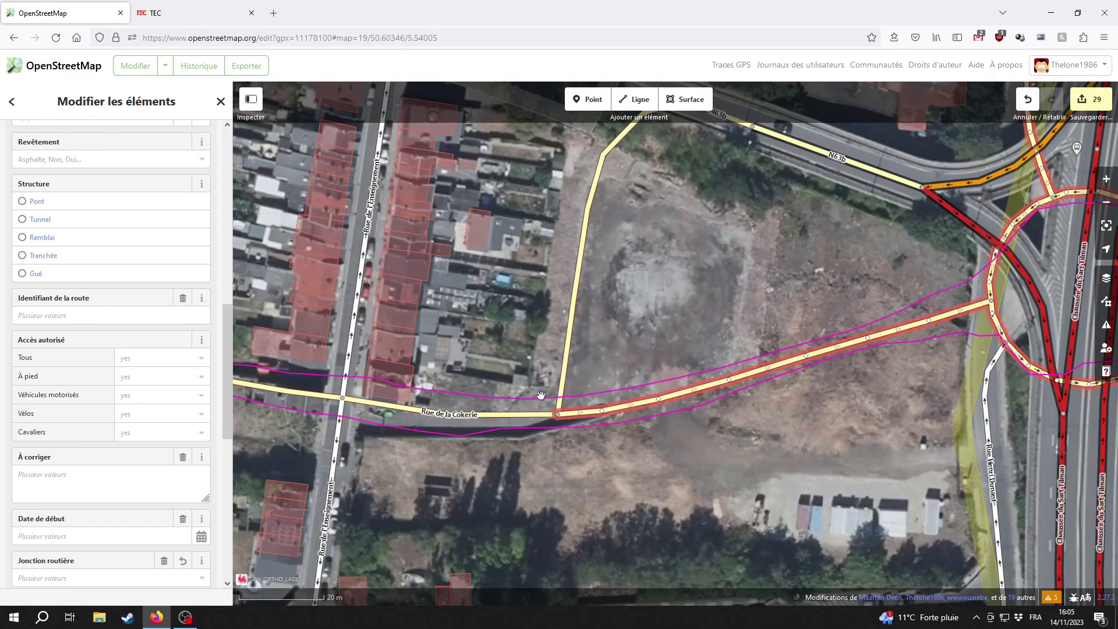
key("shift+Left")
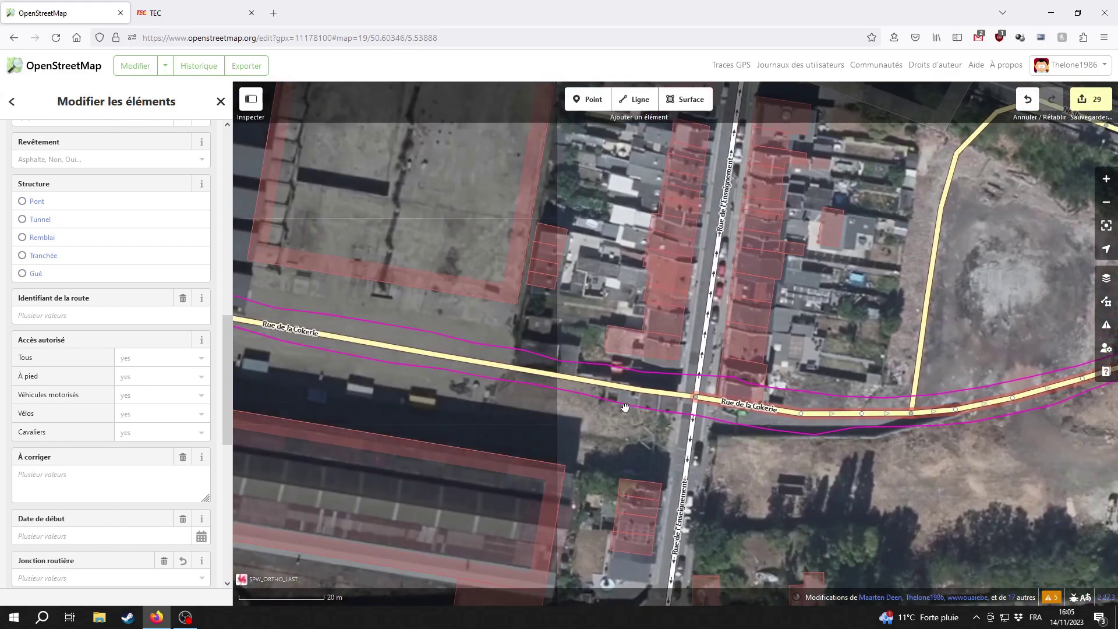
scroll(606, 400, "down", 5)
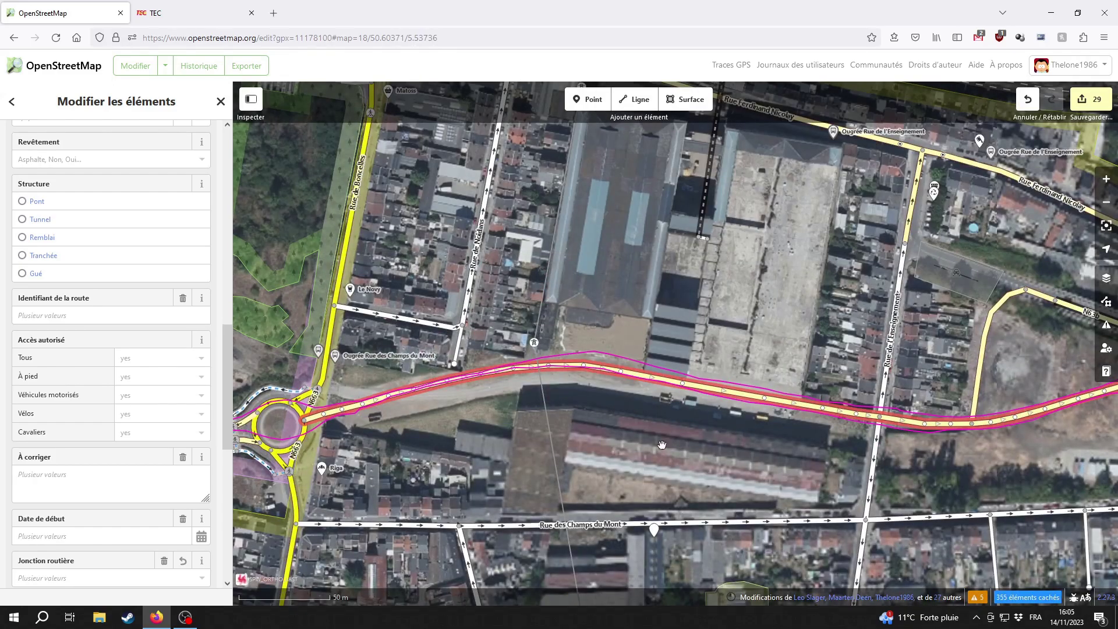
left_click_drag(1014, 465, 589, 485)
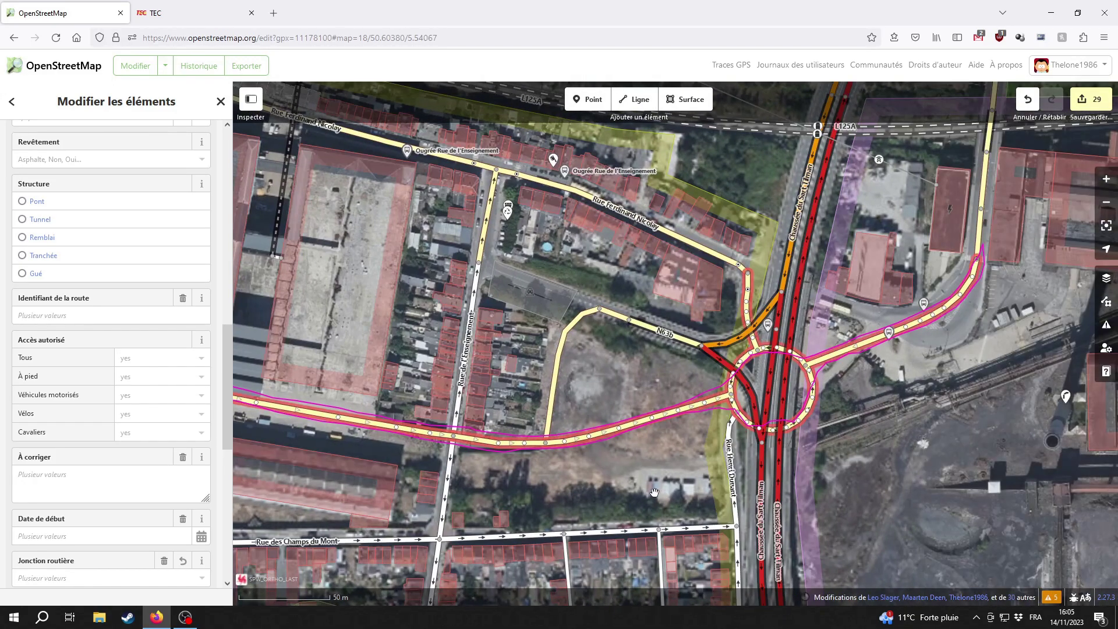
scroll(33, 448, "down", 3)
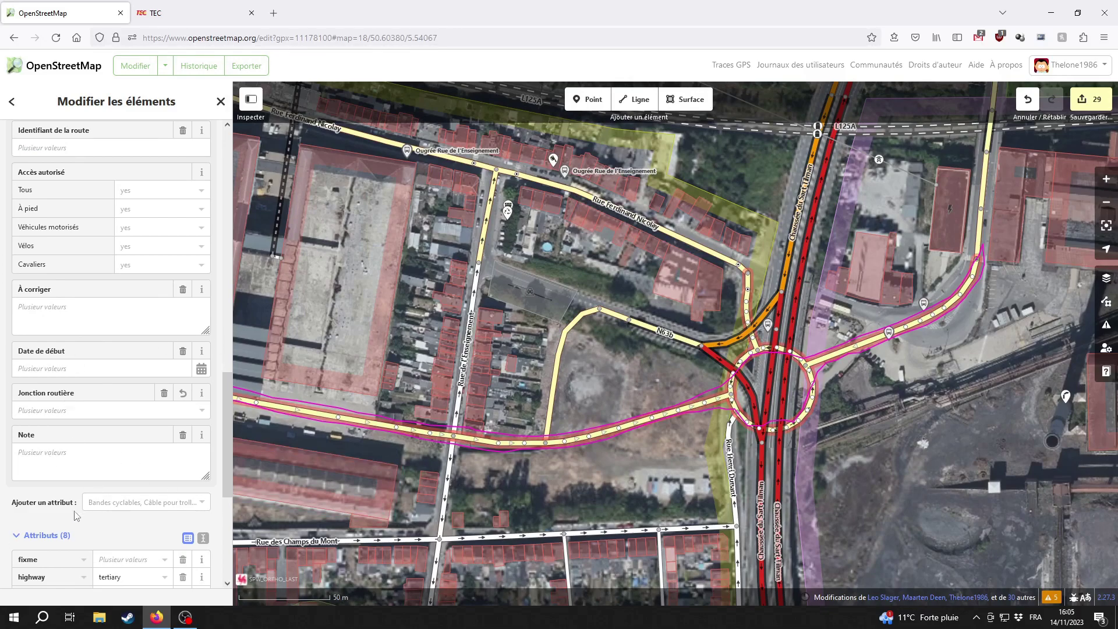
scroll(85, 497, "down", 3)
scroll(93, 476, "down", 2)
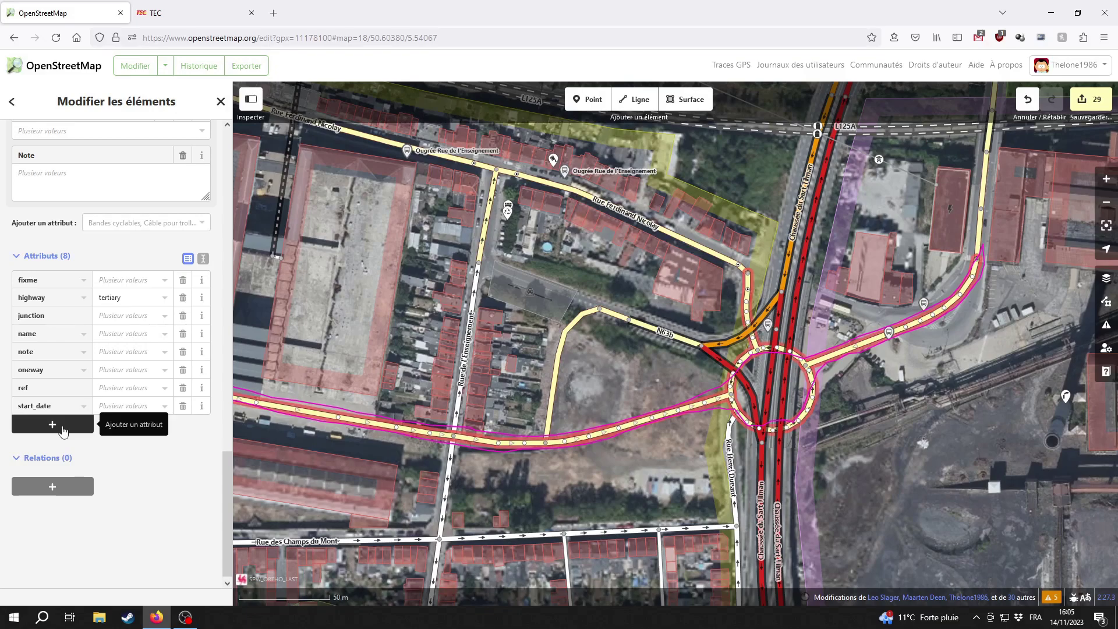
left_click(140, 223)
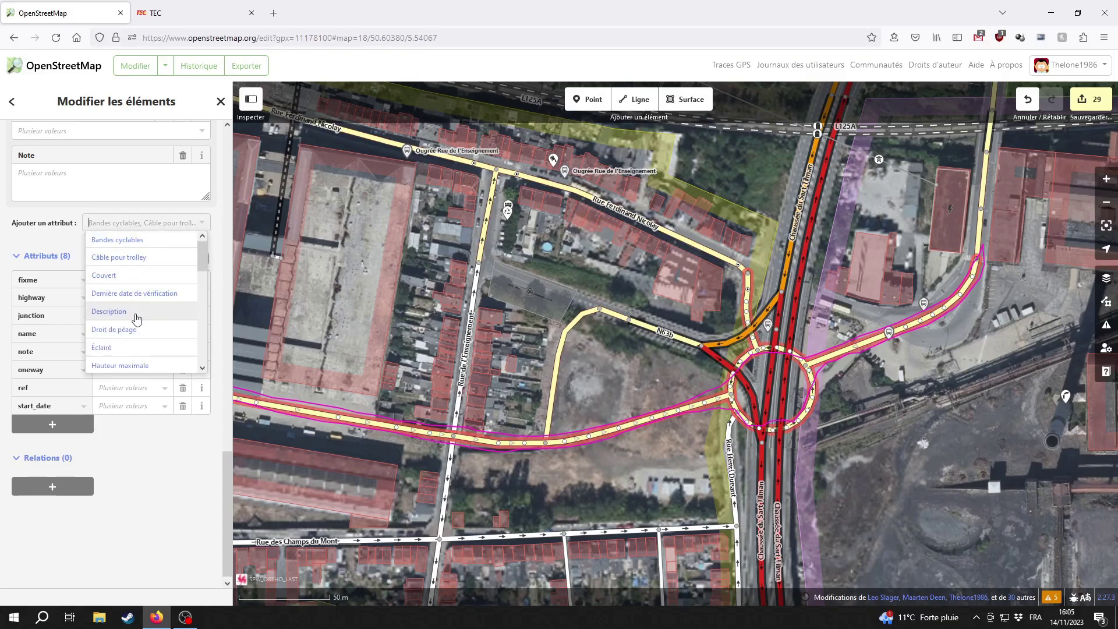
left_click(141, 296)
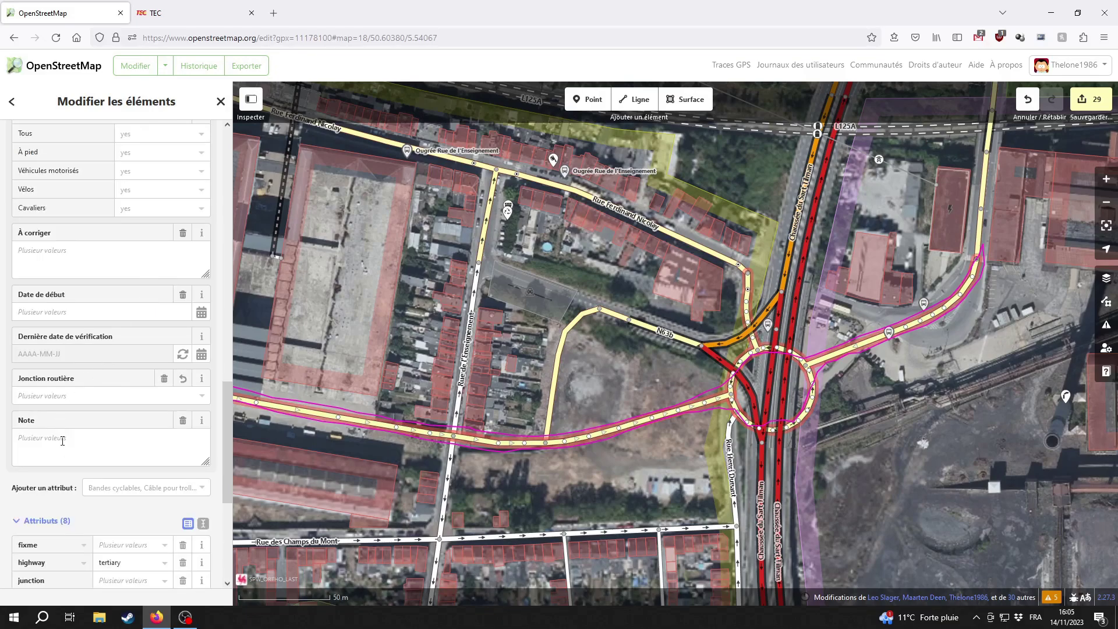
type("2023")
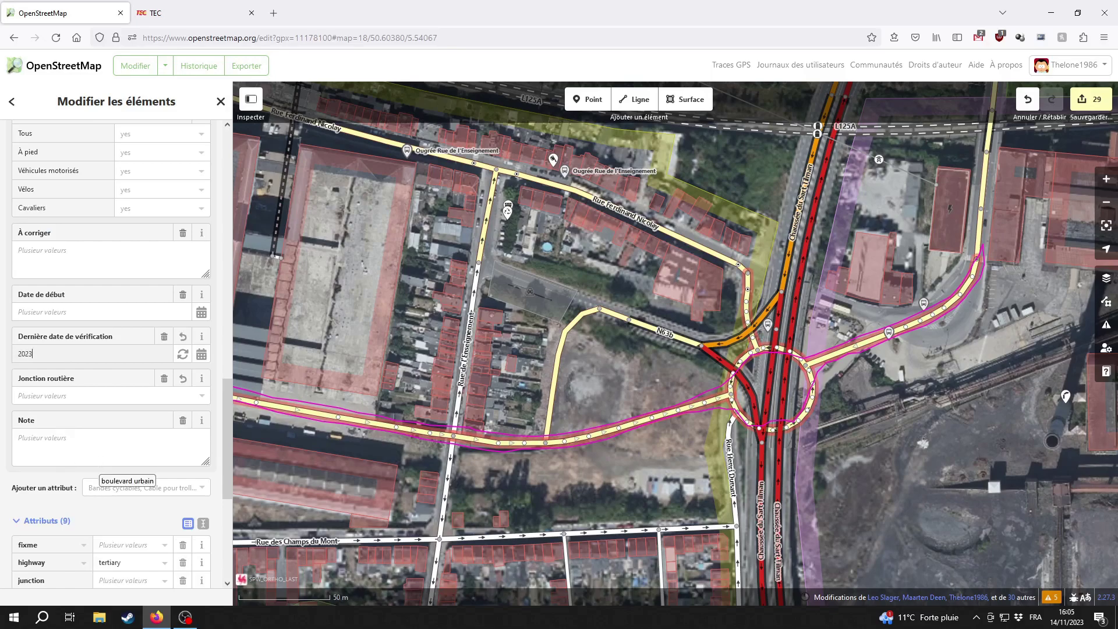
type("-*11-")
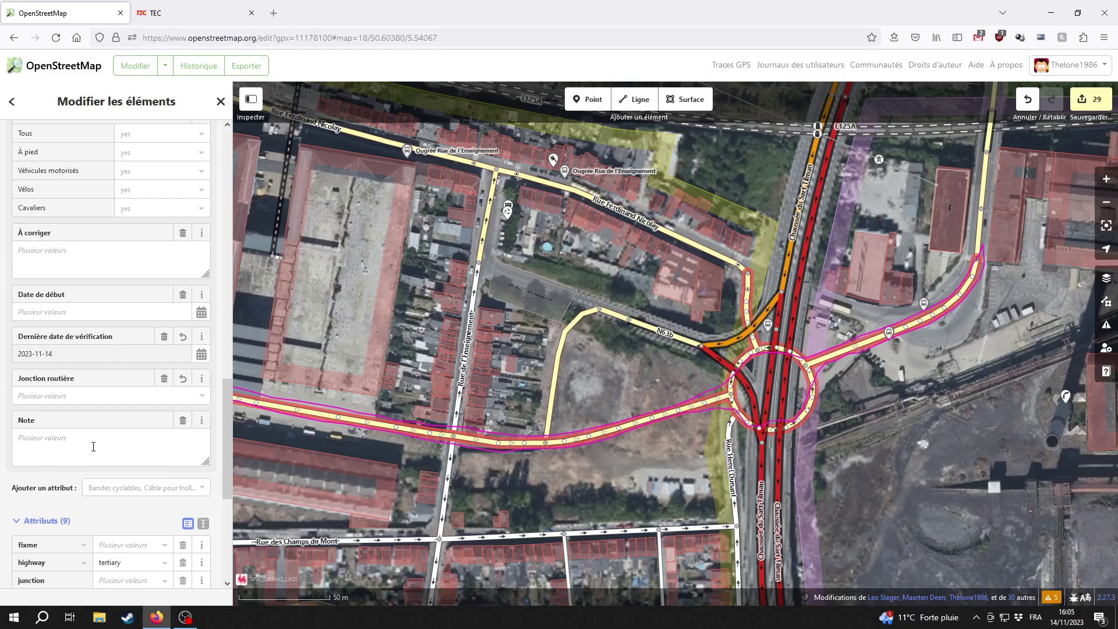
type("14")
left_click(686, 469)
Reclassify both N63b stretches and the connecting road down to Rue de la Cokerie as Bretelle d'entrée ou sortie d'une route tertiaire
left_click(557, 375)
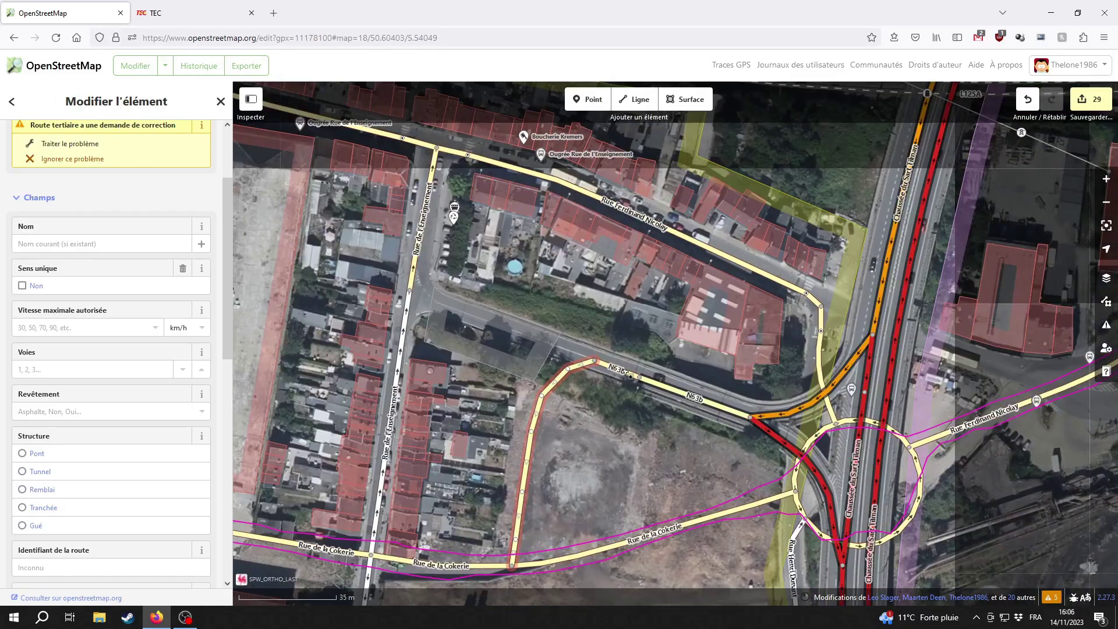
left_click(623, 371, "shift")
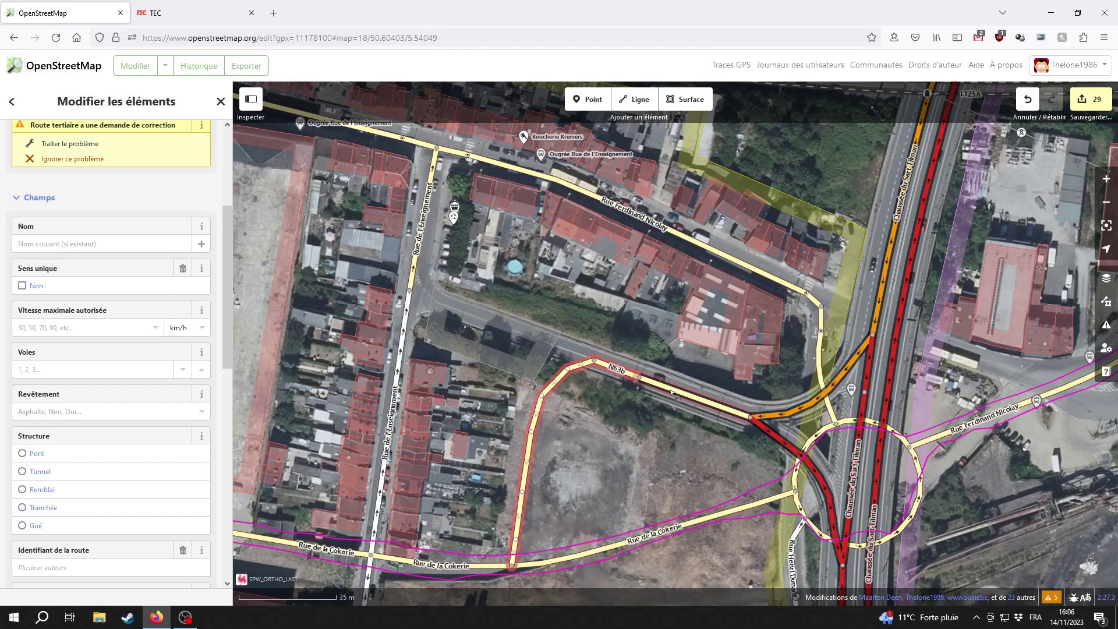
left_click(674, 395, "shift")
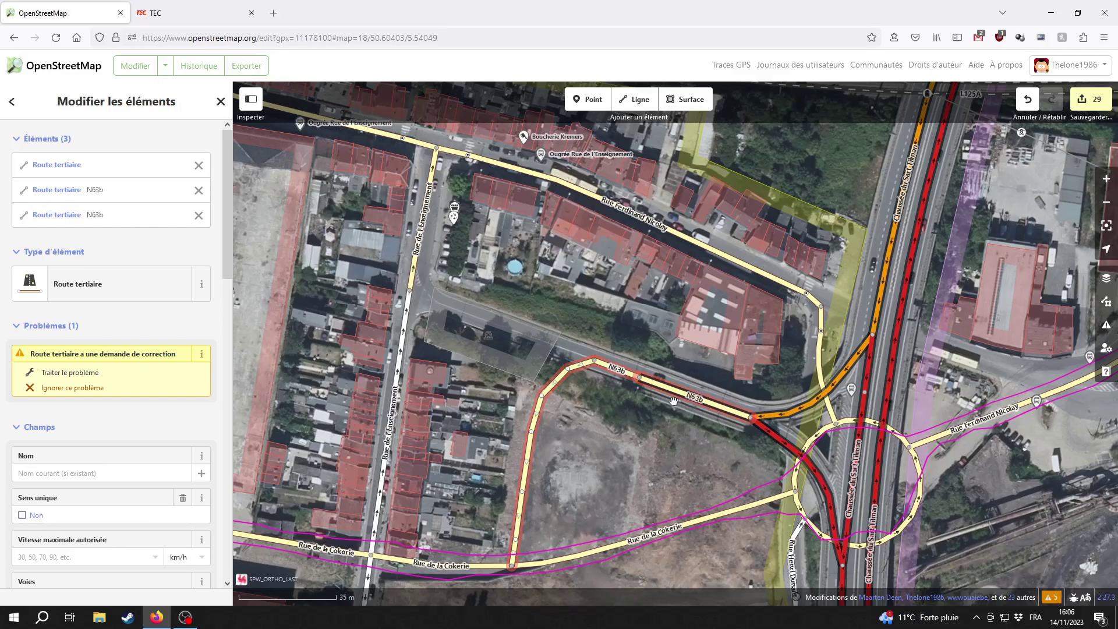
left_click_drag(645, 453, 556, 373)
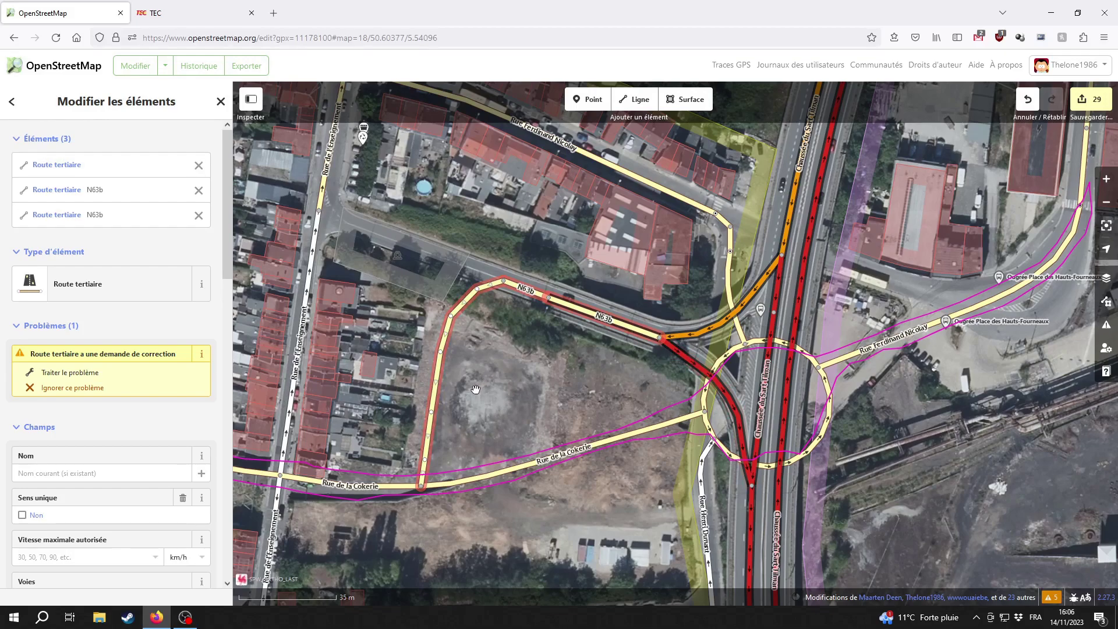
left_click_drag(465, 393, 603, 373)
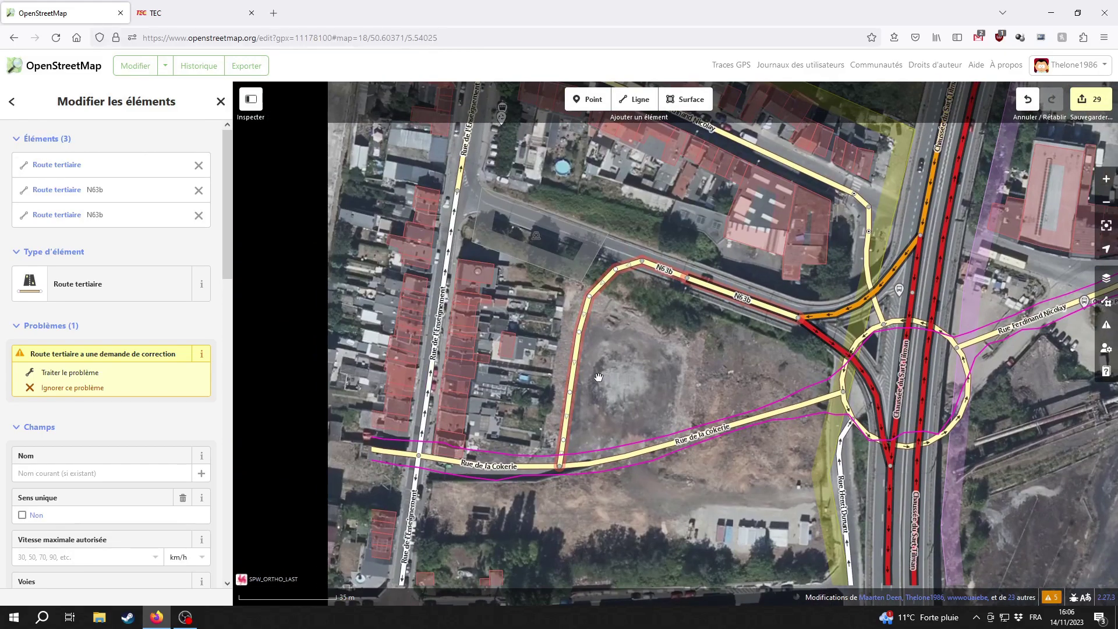
left_click(107, 284)
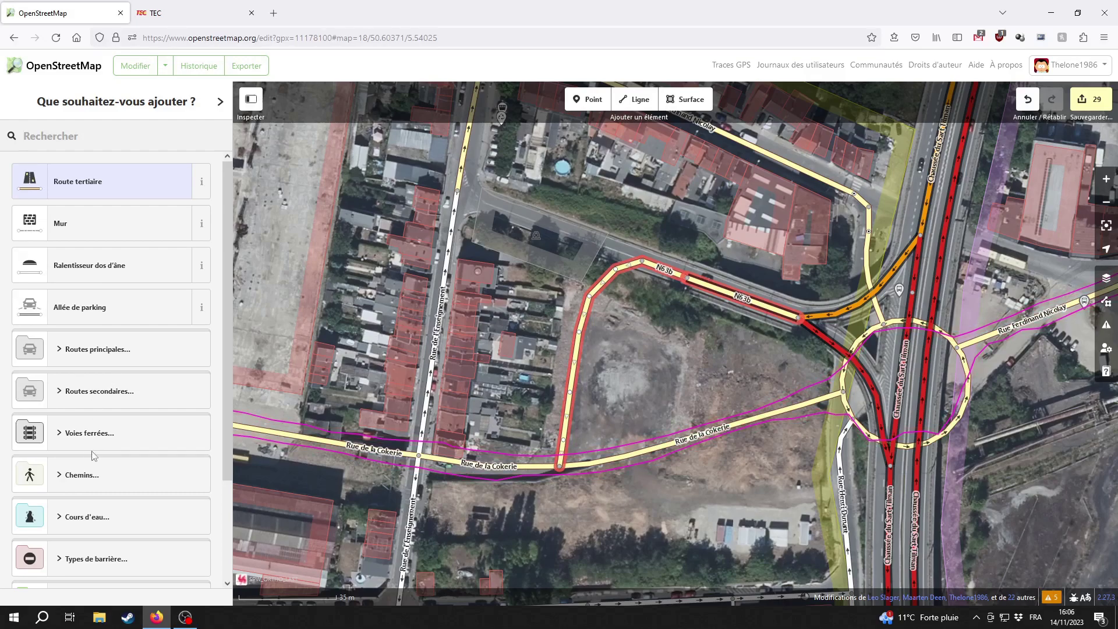
left_click(133, 351)
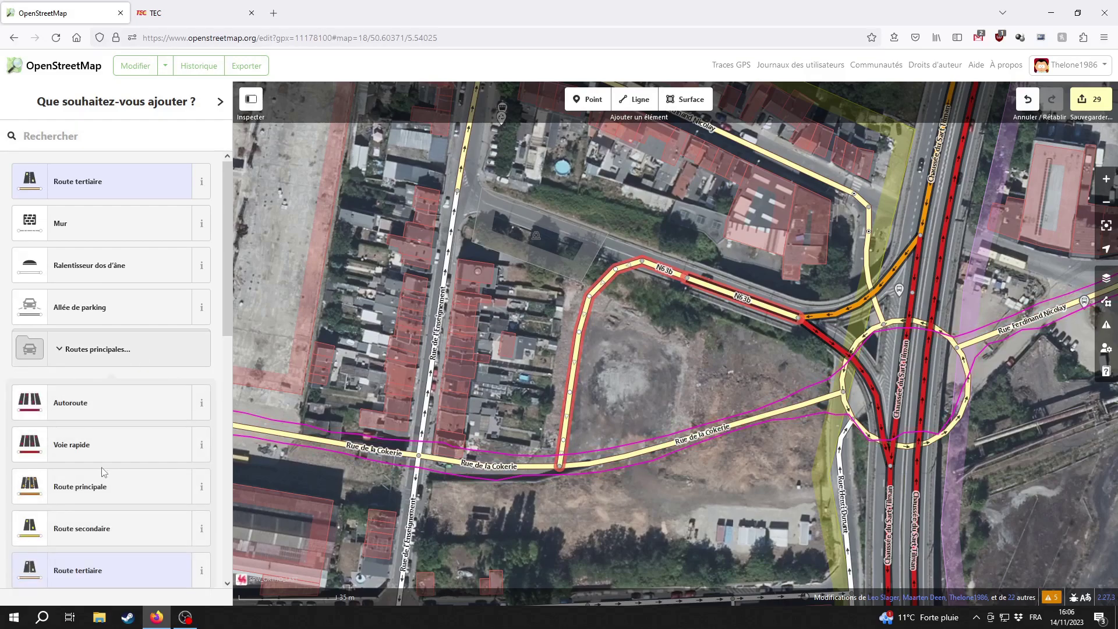
scroll(104, 454, "down", 5)
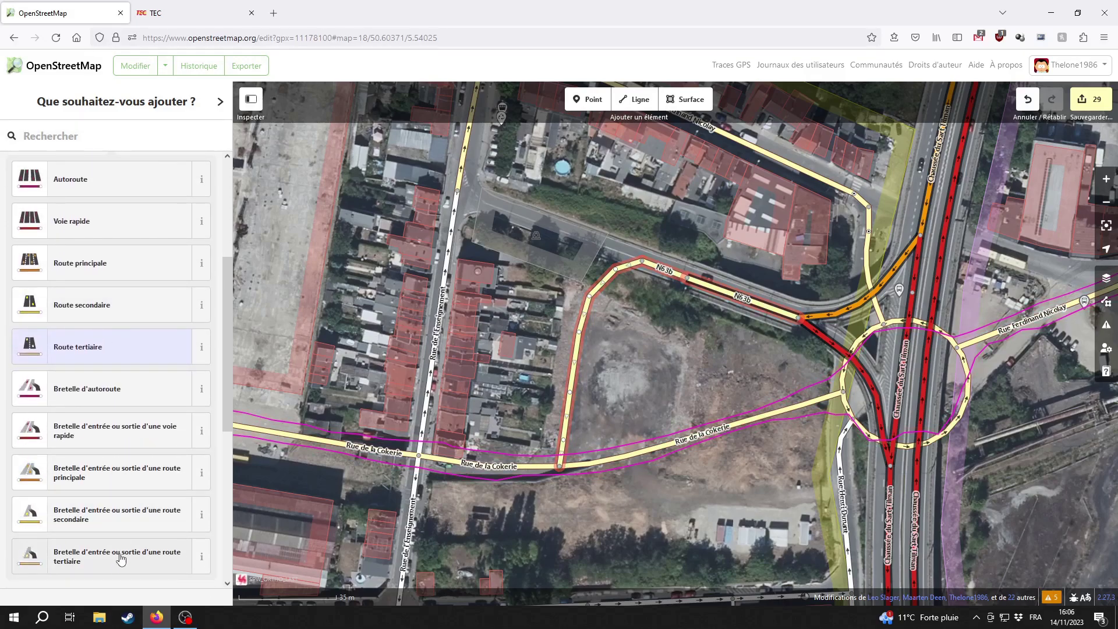
left_click(121, 558)
left_click(610, 386)
left_click(737, 296)
left_click(88, 424)
scroll(74, 409, "down", 4)
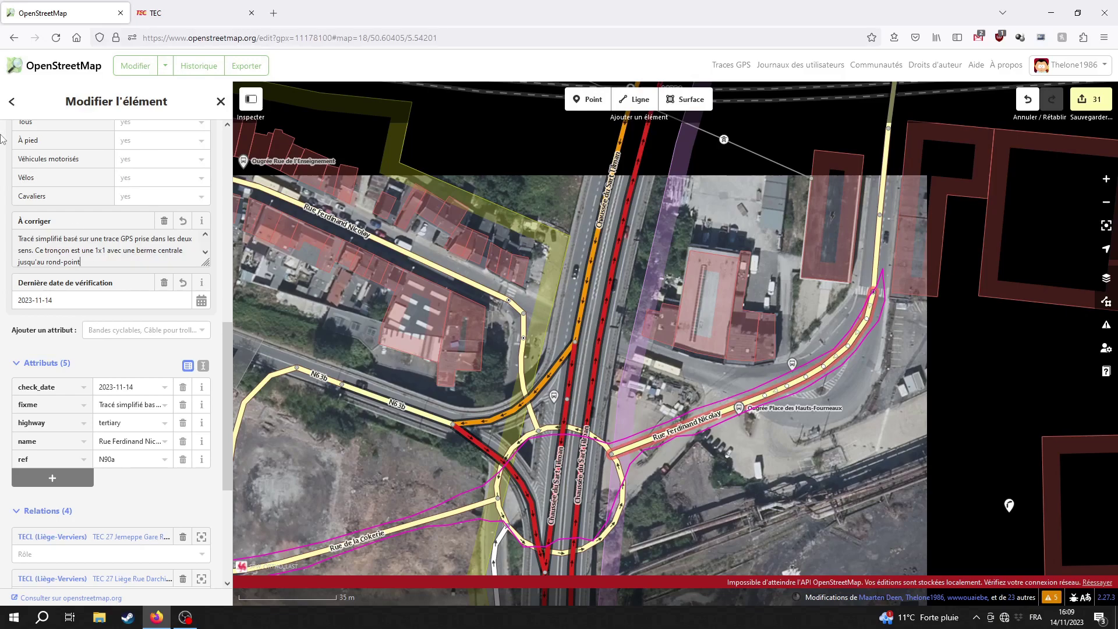
Append "Sorties vers Dunant et Nicolay approximatives" to the À corriger note shared by both parts of the roundabout
left_click(682, 471)
left_click_drag(683, 471, 851, 344)
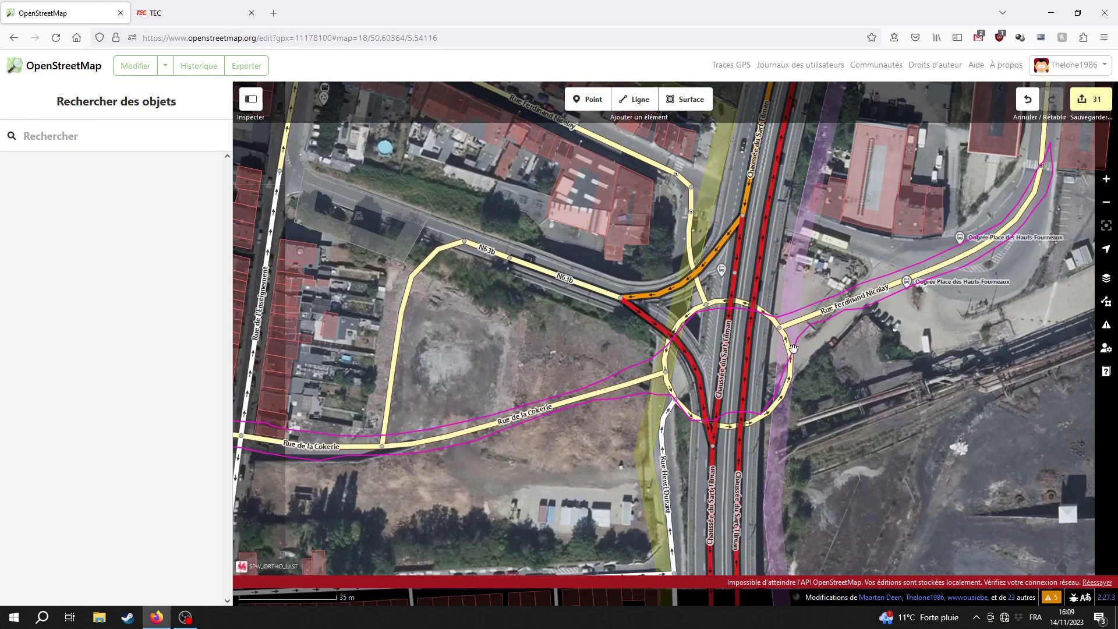
left_click(793, 350)
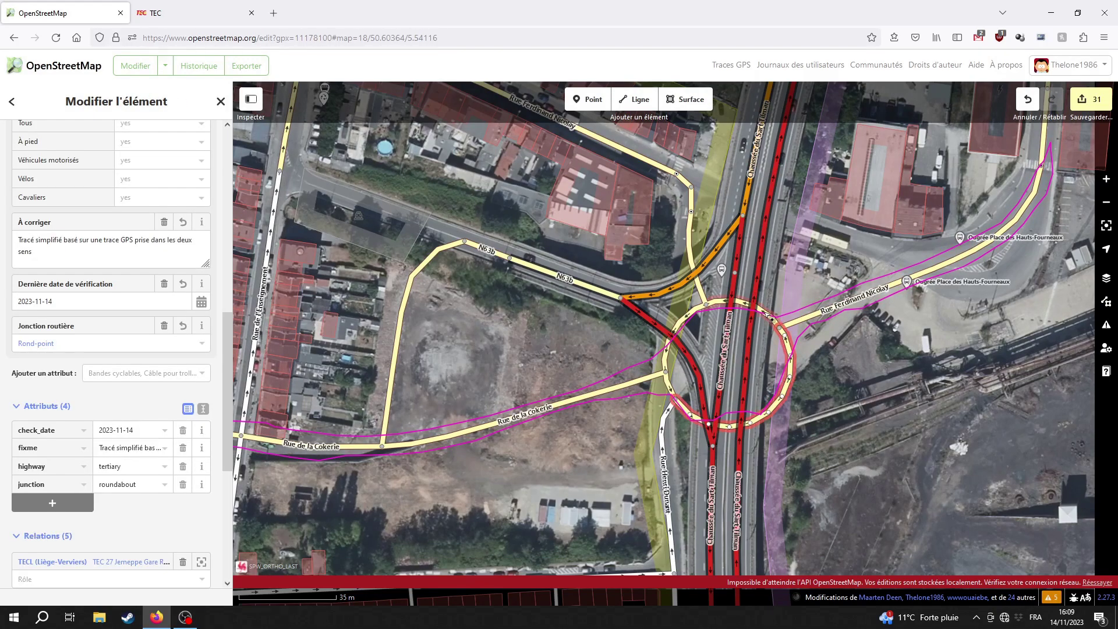
left_click(770, 318, "shift")
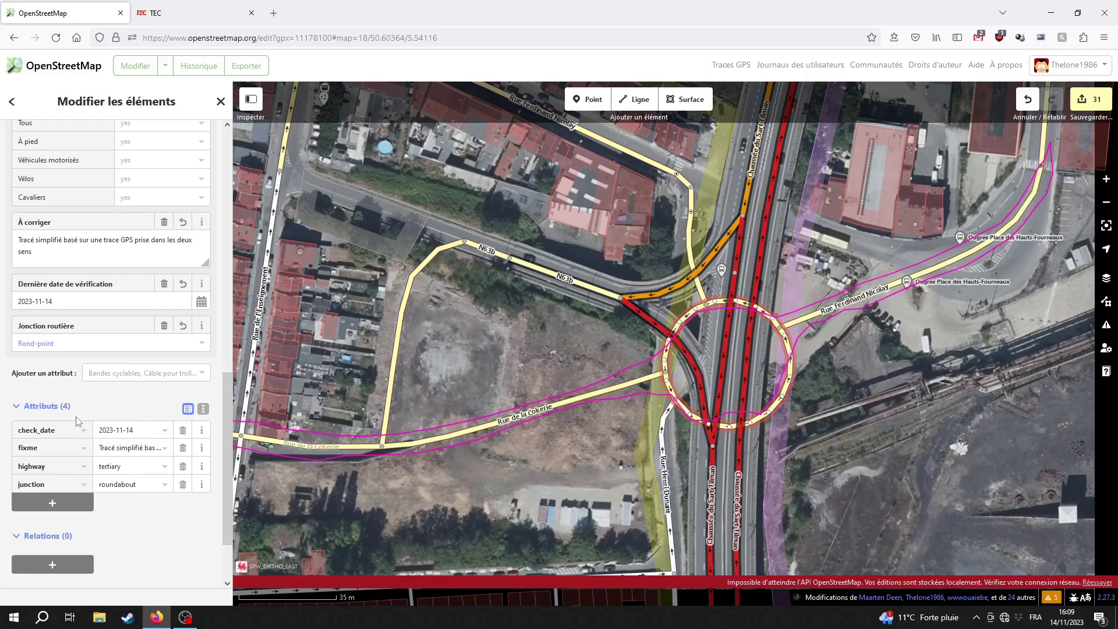
left_click(69, 255)
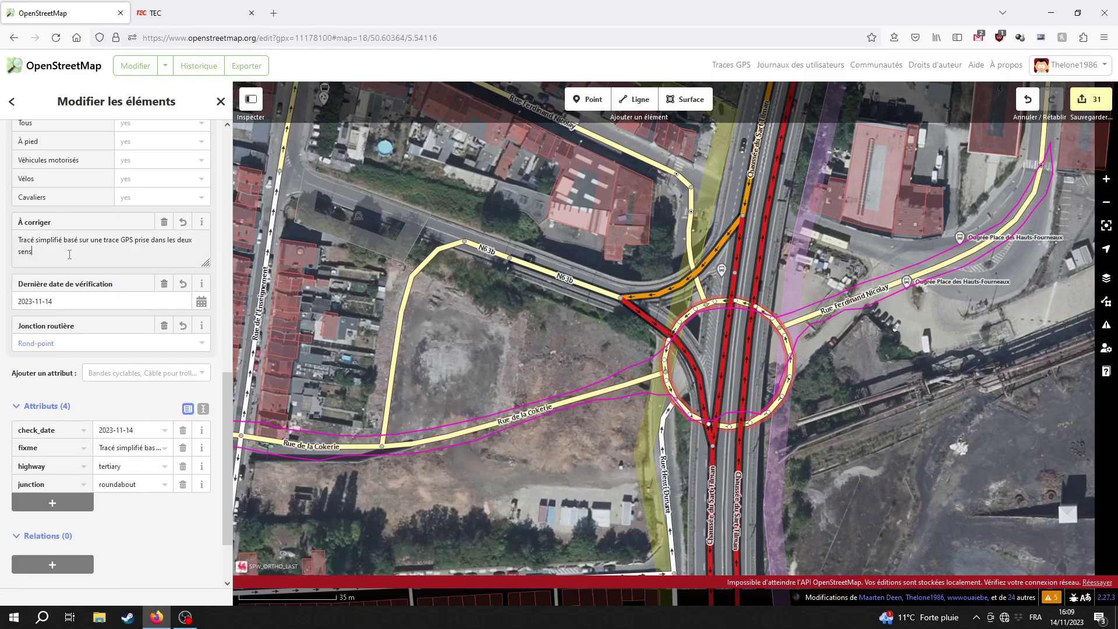
type(".")
type("Sorties vers Dunant et Nicolay approximatives")
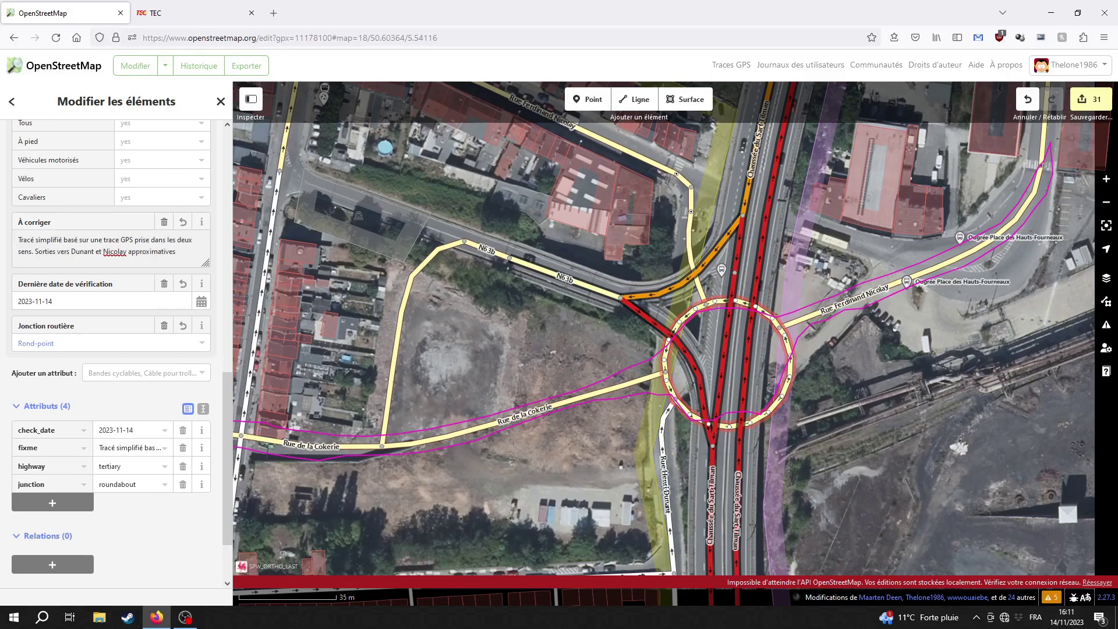
key("Escape")
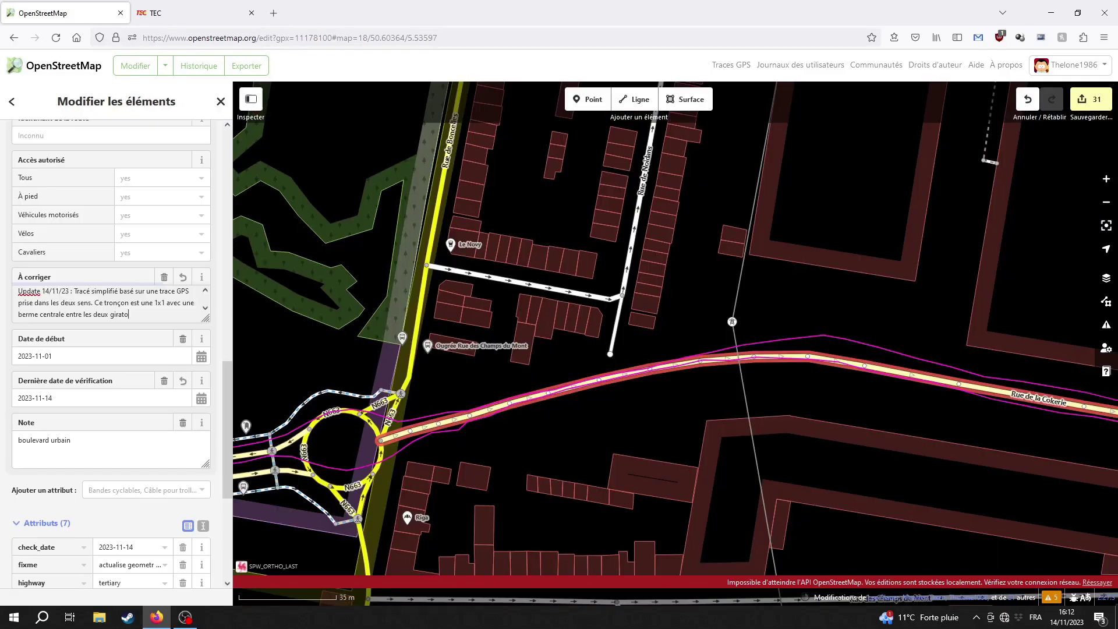
Complete the Update 14/11/23 text in Rue de la Cokerie's À corriger note, ending with "1x1 avec une berme centrale entre les deux giratoires"
type("ires")
left_click(1000, 411)
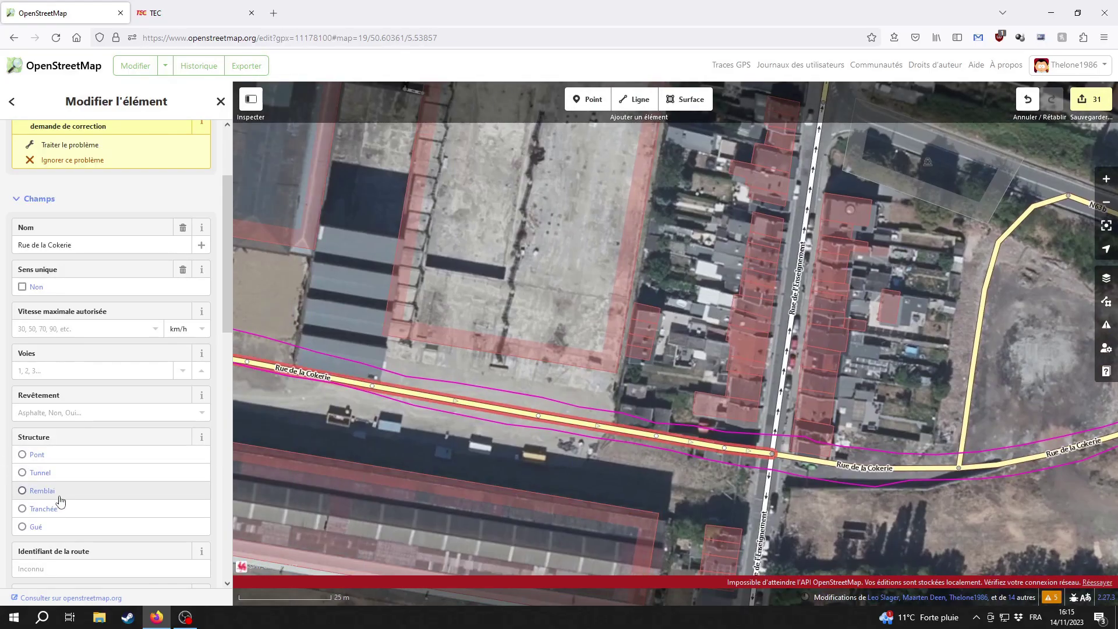
scroll(64, 488, "up", 3)
scroll(64, 466, "down", 6)
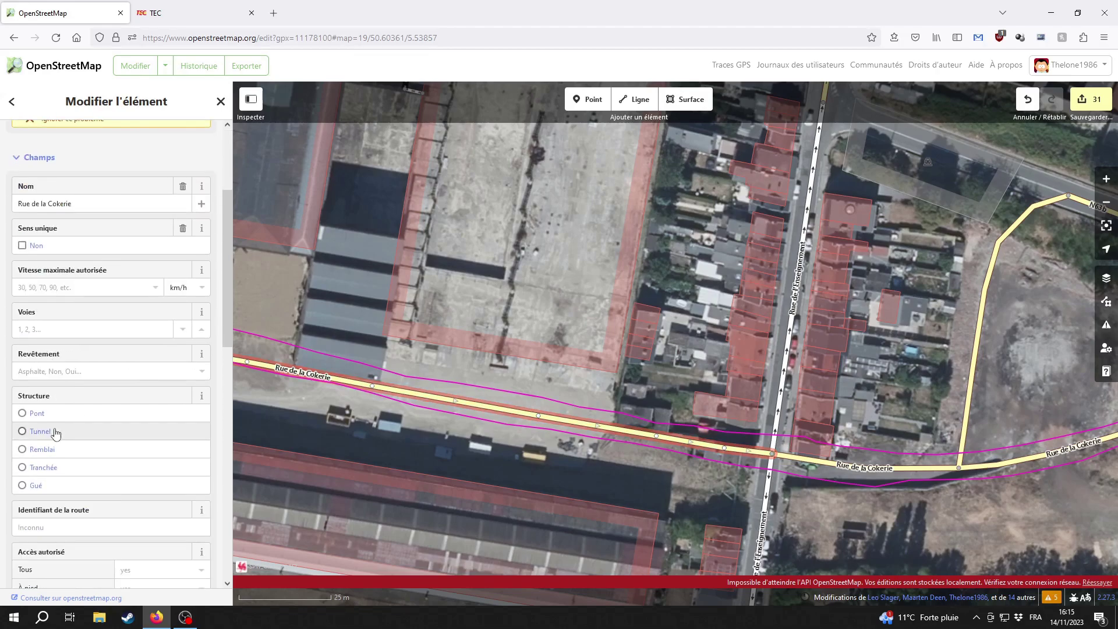
scroll(59, 443, "down", 3)
left_click(56, 361)
key("ctrl+a")
type("Update 14/11/23 : Tracé simplifié basé sur une trace GPS prise dans les deux sens. Ce tronçon est une 1x1 avec une berme centrale entre les deux giratoires")
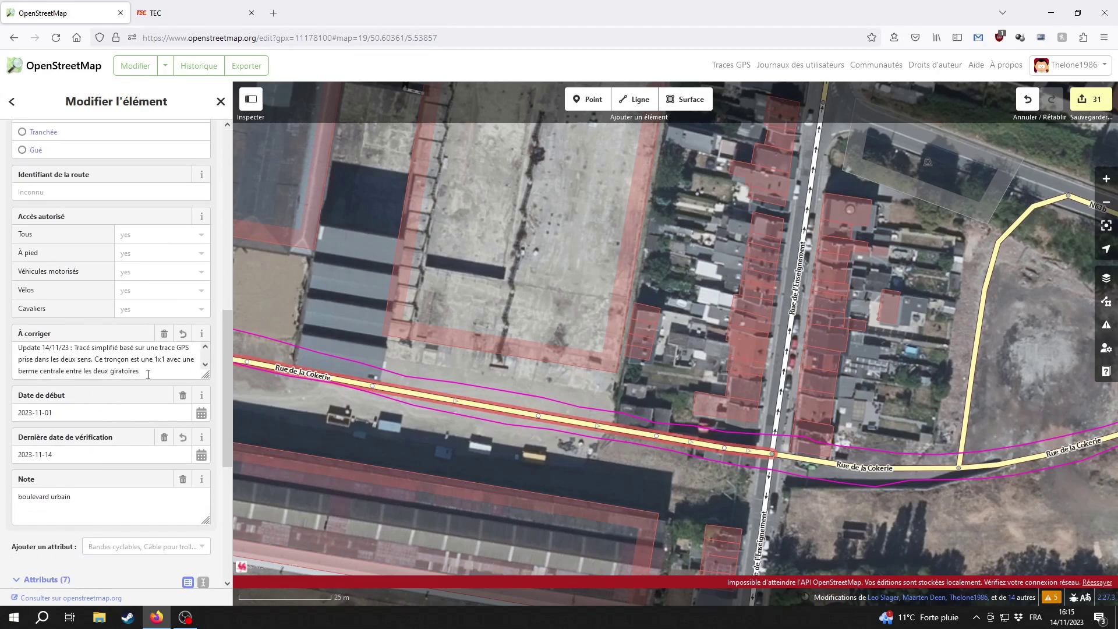
left_click(148, 373)
Review Rue de la Cokerie from the N663 roundabout to the new one, and Rue Ferdinand Nicolay's stretch east of it
left_click(434, 429)
left_click_drag(434, 430, 667, 477)
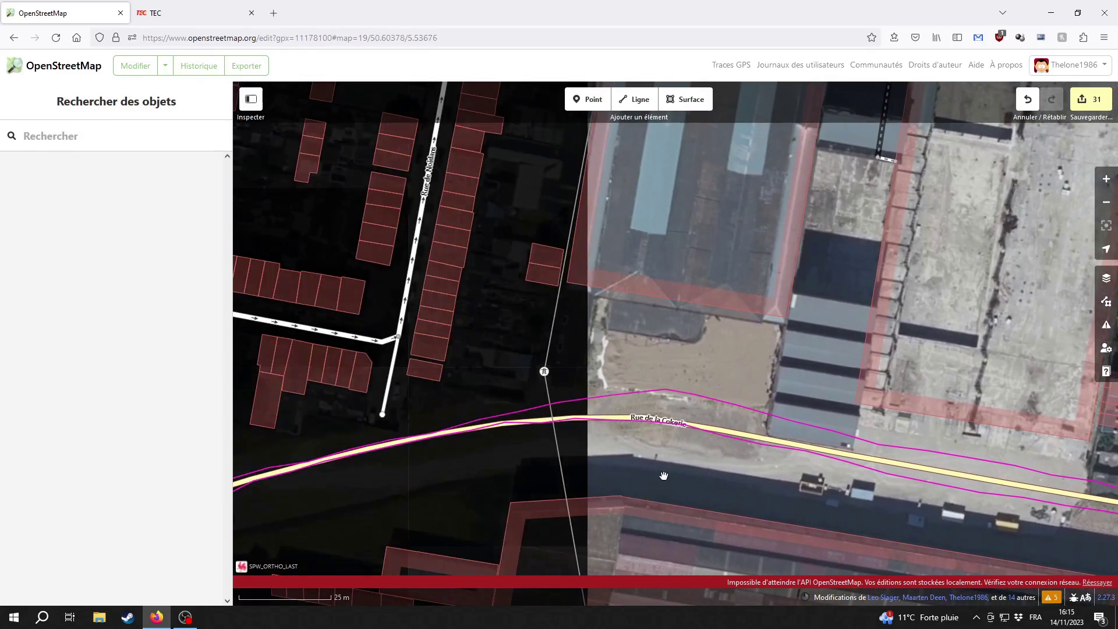
scroll(653, 465, "down", 2)
scroll(653, 465, "down", 1)
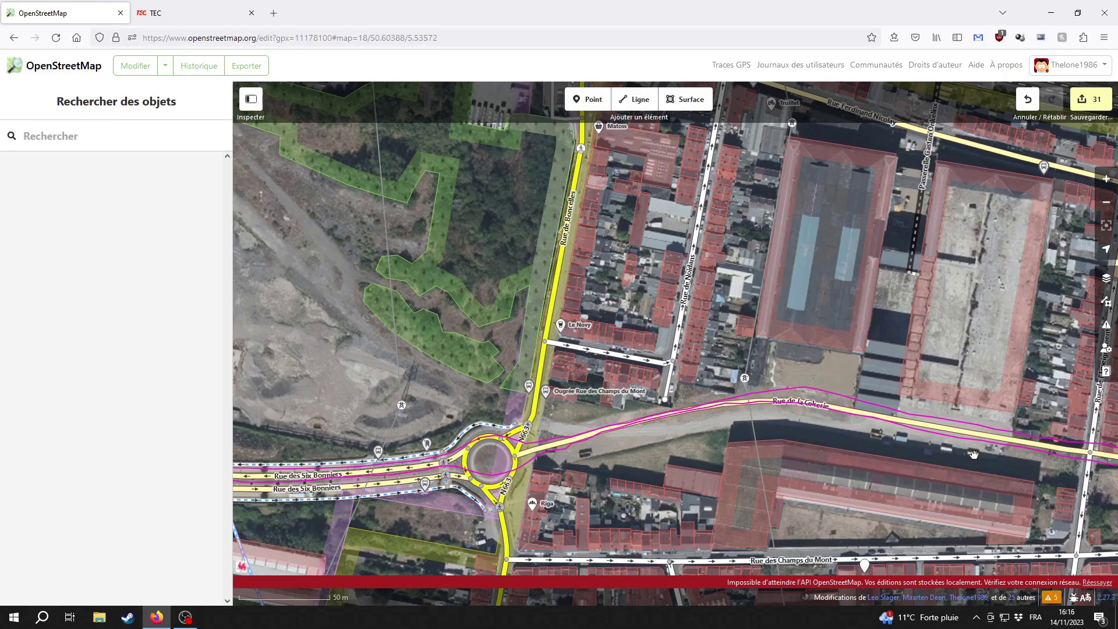
left_click_drag(1096, 491, 803, 473)
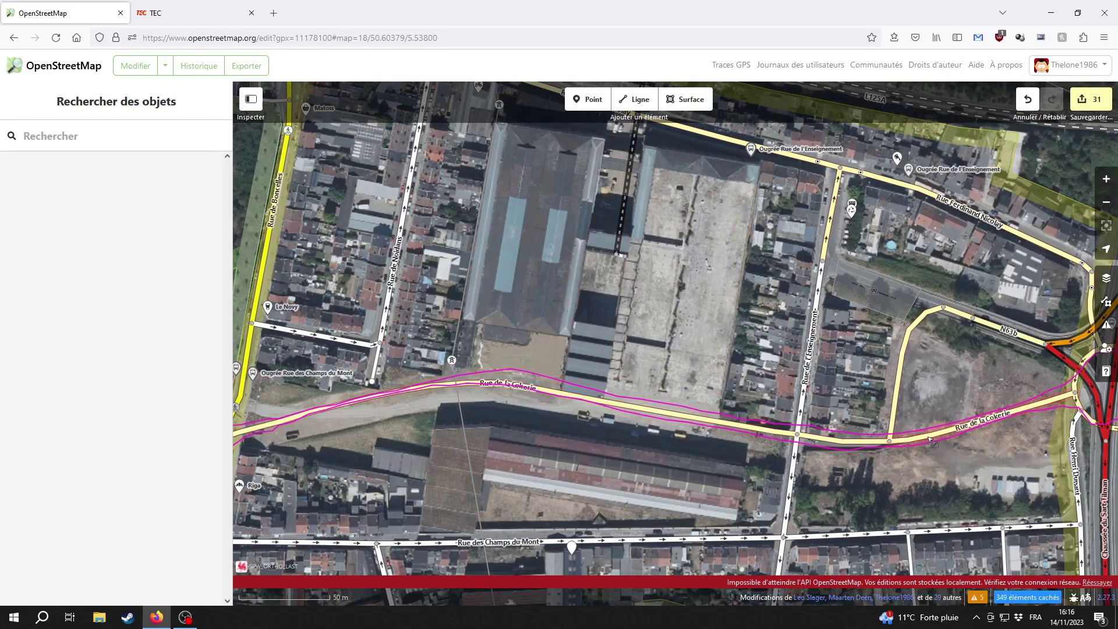
left_click(931, 436)
left_click_drag(932, 437, 539, 483)
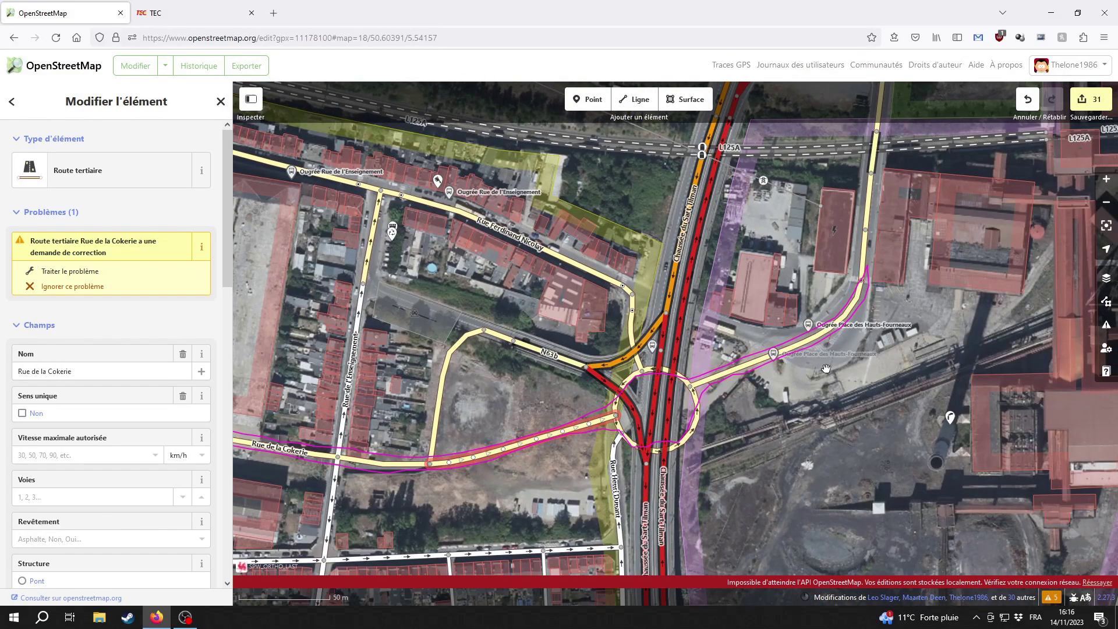
left_click(806, 350)
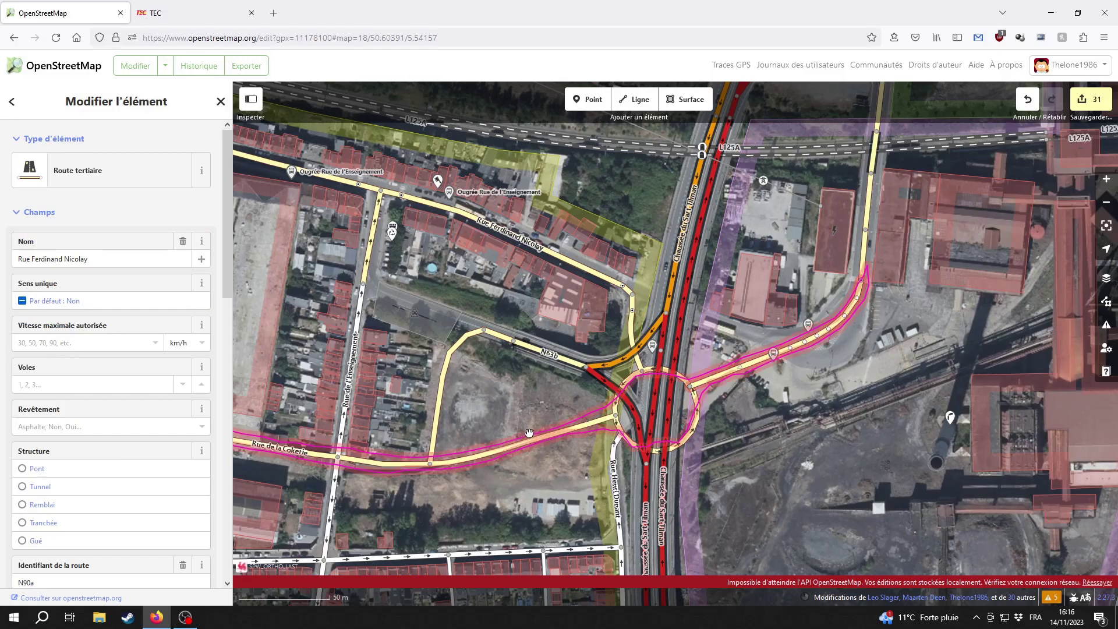
Compare the stretches of Rue de la Cokerie and Rue Ferdinand Nicolay on both sides of the new roundabout by selecting them together
left_click(599, 424, "shift")
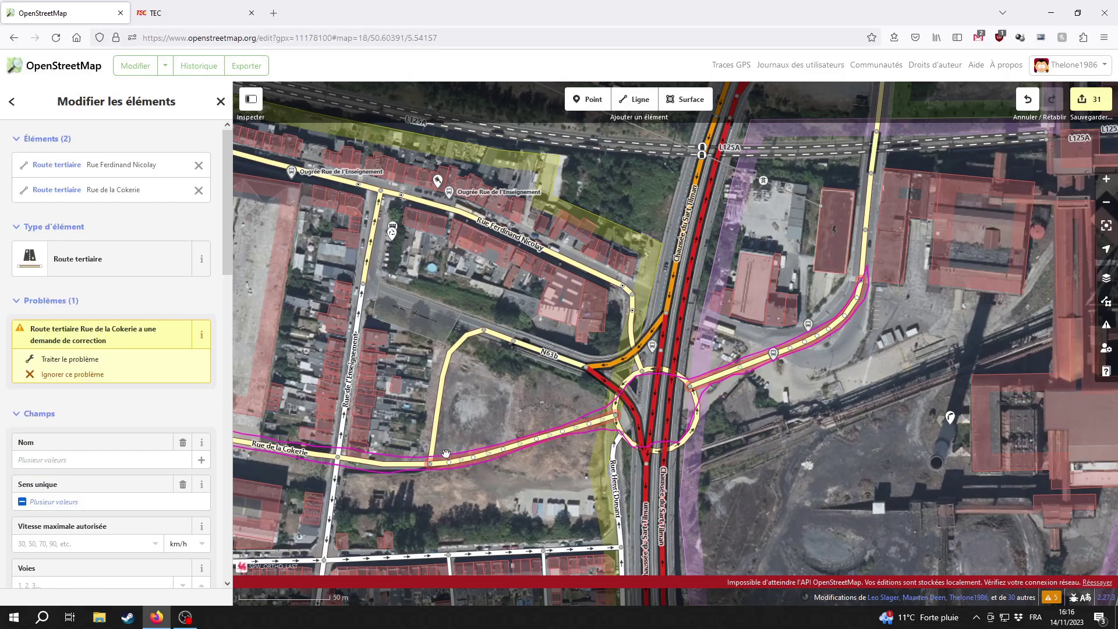
left_click(433, 485)
left_click_drag(433, 485, 747, 486)
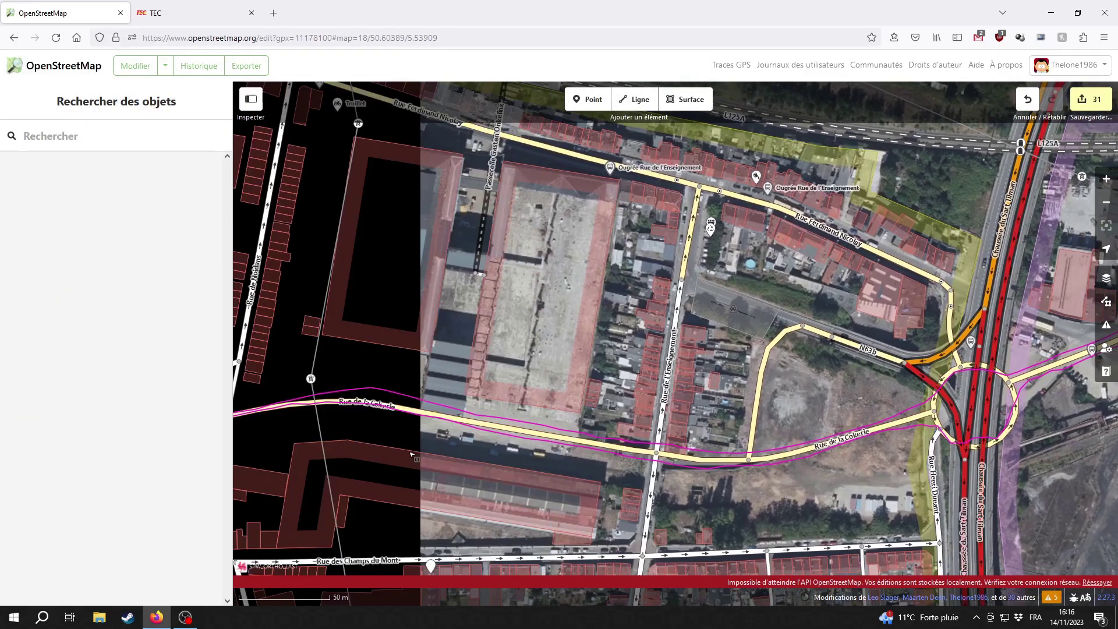
left_click(583, 447)
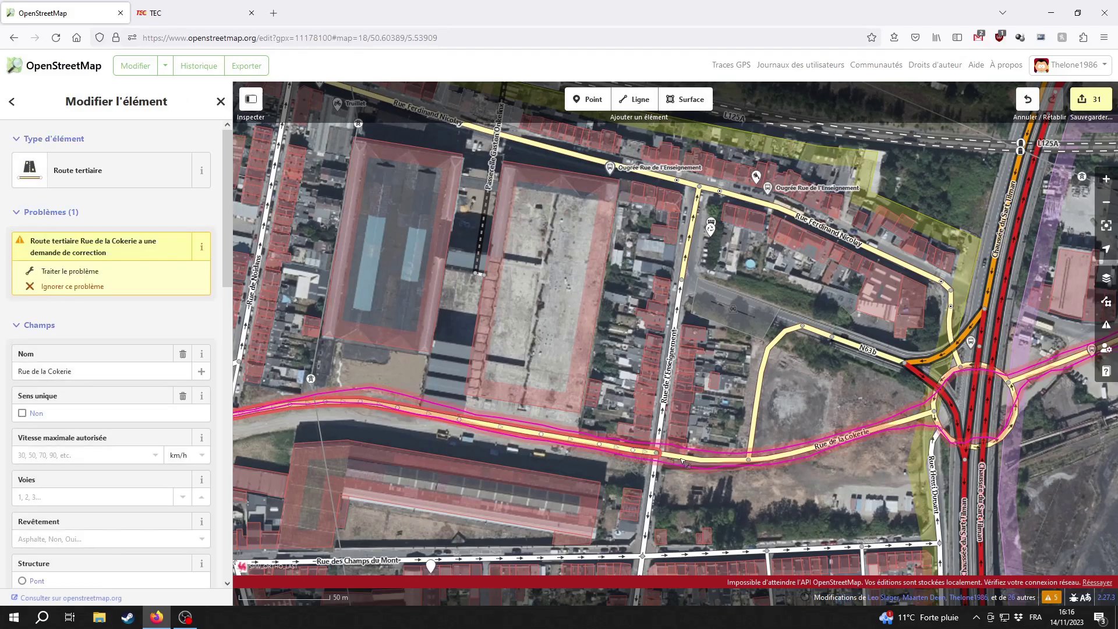
left_click(776, 460, "shift")
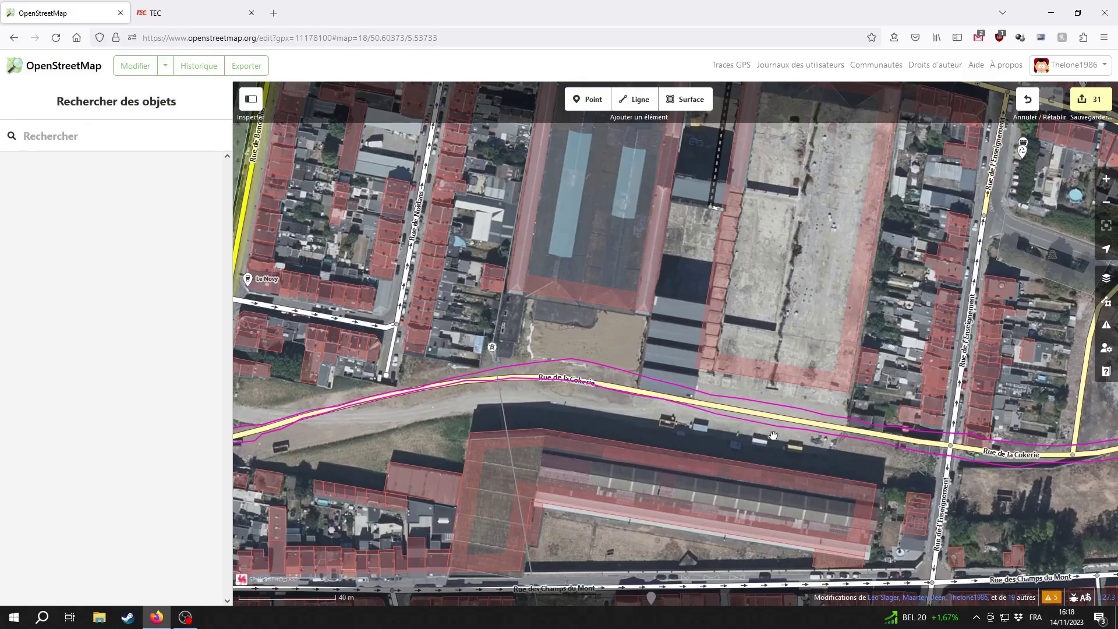
Examine the attributes and bus relations of Rue Ferdinand Nicolay's stretch east of the new roundabout
scroll(885, 430, "down", 3)
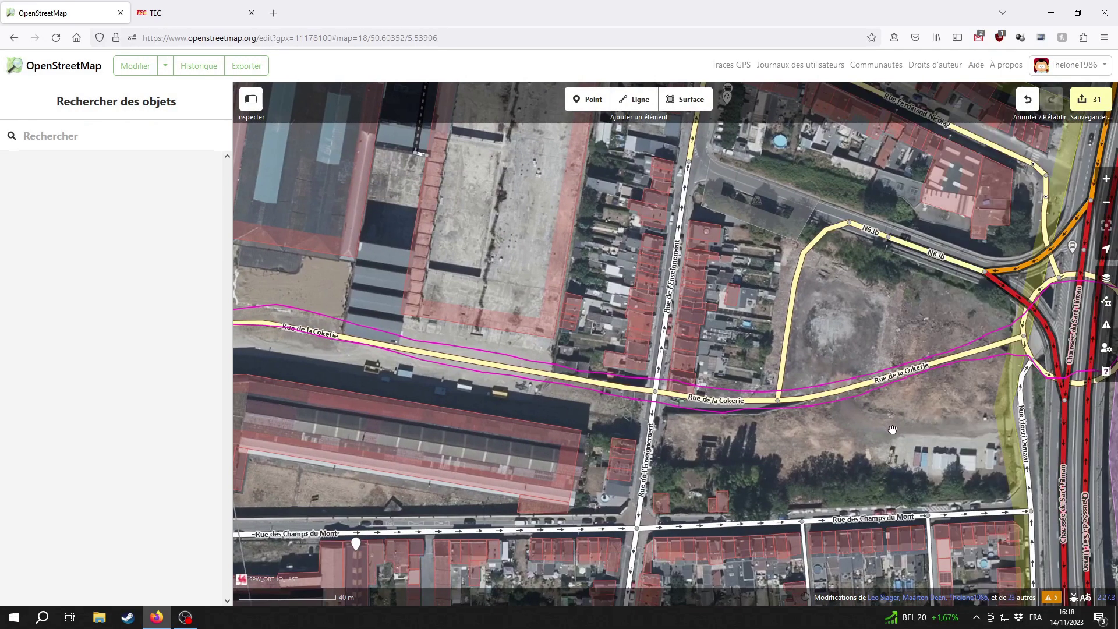
left_click_drag(938, 419, 623, 440)
left_click_drag(896, 401, 791, 491)
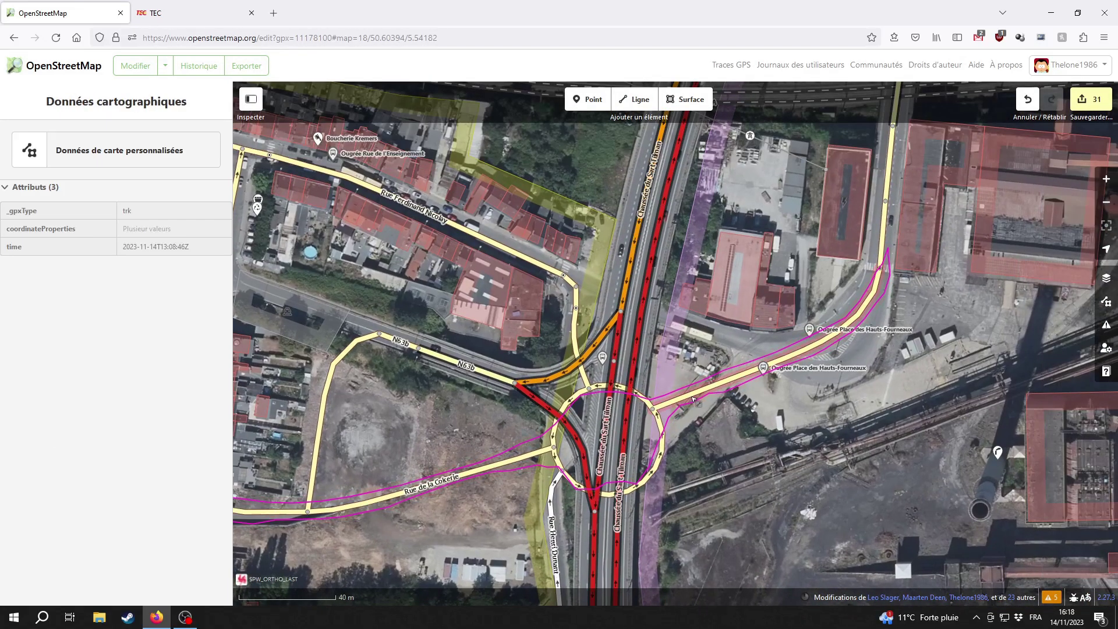
left_click(716, 382)
scroll(97, 460, "down", 15)
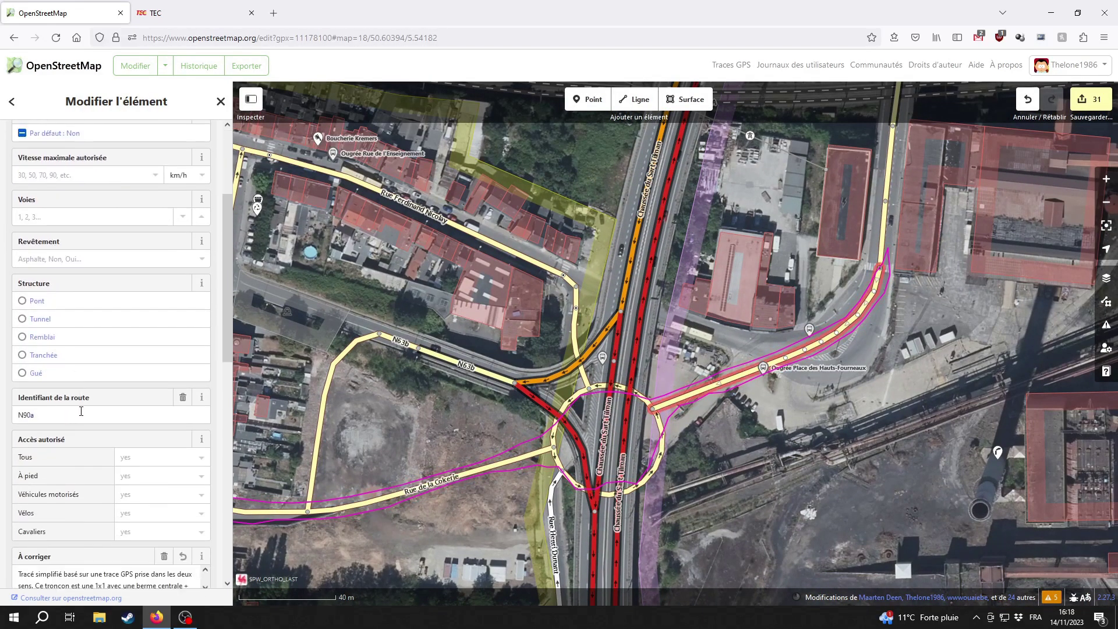
scroll(98, 465, "down", 5)
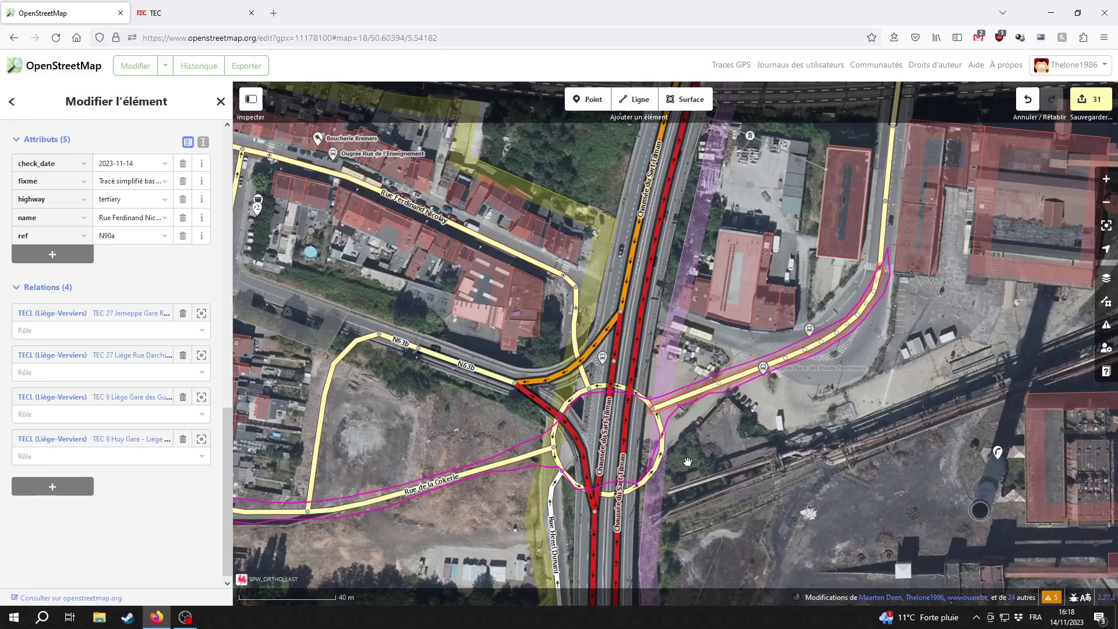
Look along Rue de la Cokerie between the new roundabout and the N663 roundabout, comparing it with the GPS trace
left_click_drag(390, 418, 649, 438)
left_click_drag(379, 443, 555, 467)
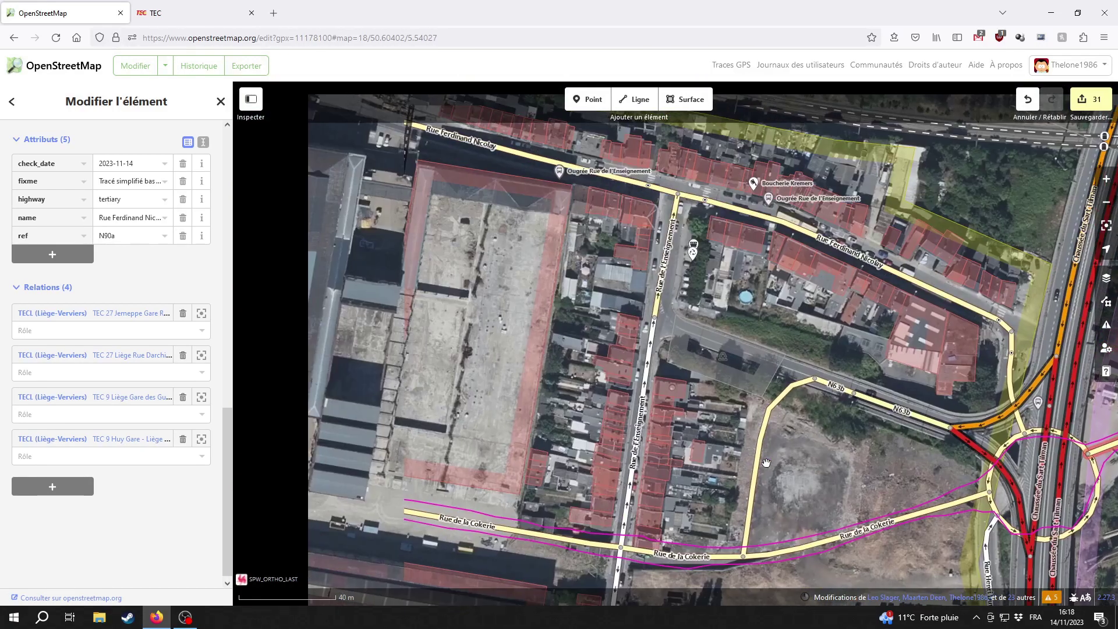
left_click_drag(327, 483, 654, 527)
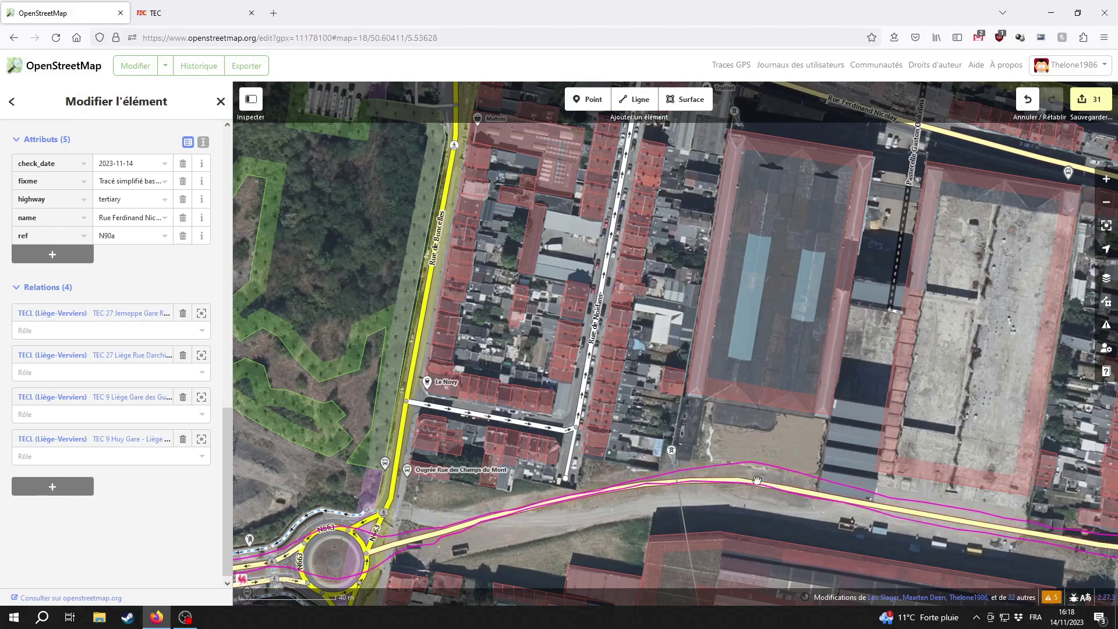
left_click_drag(881, 551, 580, 494)
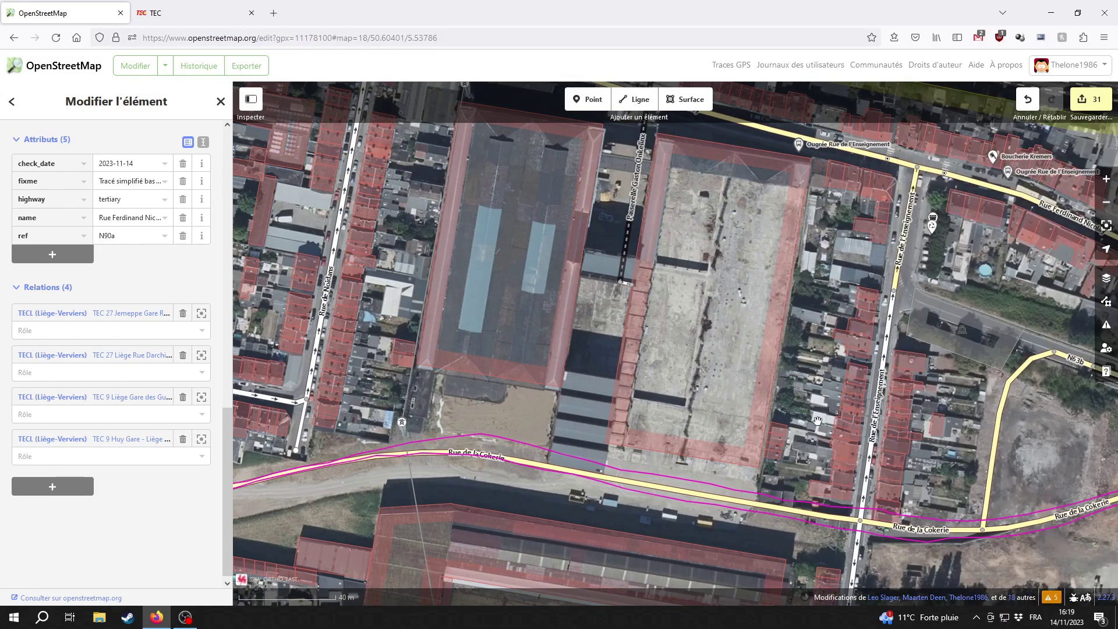
left_click_drag(509, 477, 747, 456)
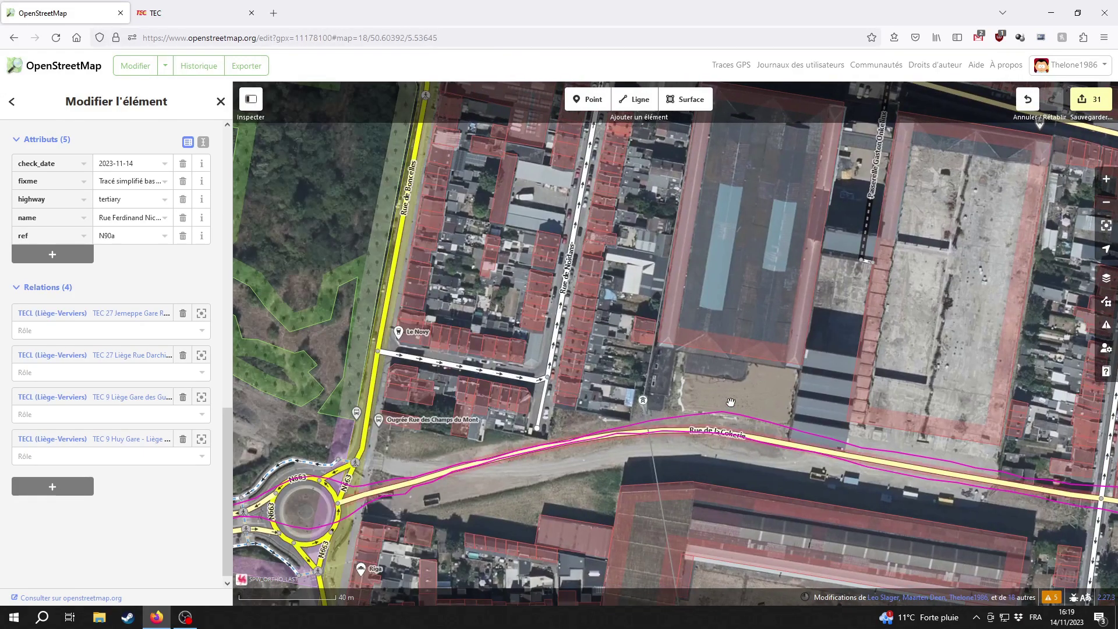
left_click_drag(728, 409, 571, 455)
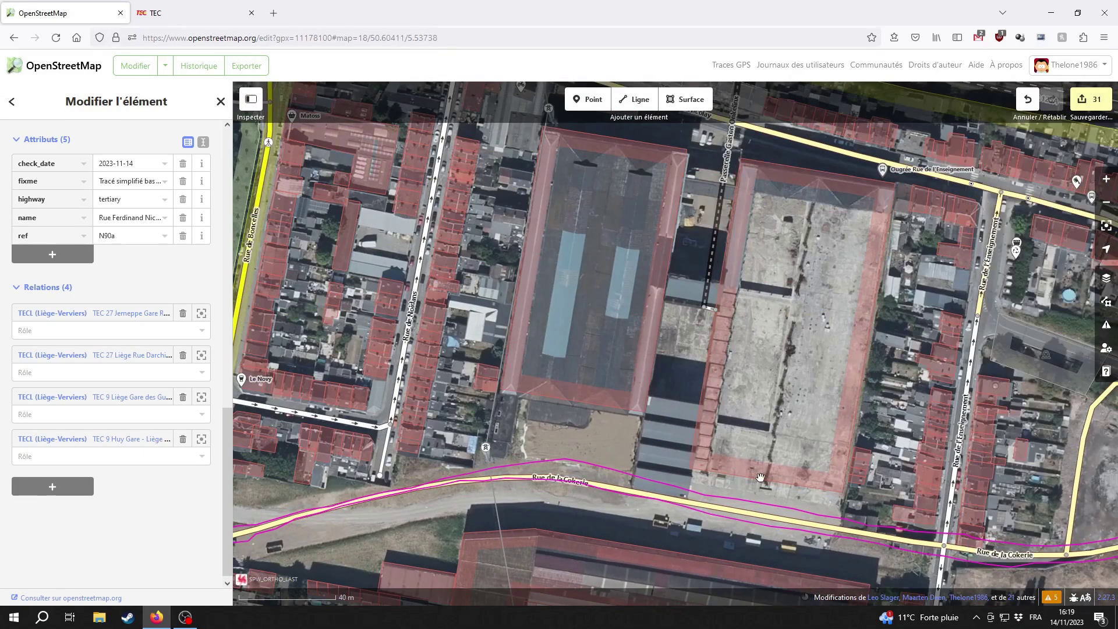
Reclassify Rue de l'Enseignement's northern stretch, just south of Rue Ferdinand Nicolay, as Route résidentielle
left_click_drag(762, 477, 630, 570)
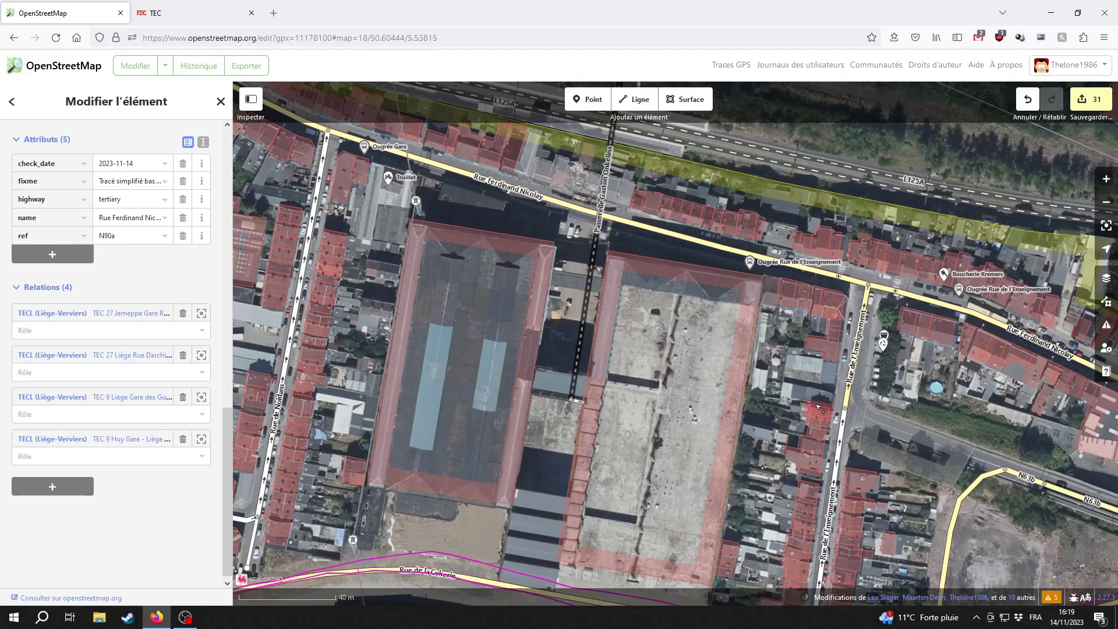
left_click(855, 360)
left_click_drag(859, 411, 659, 423)
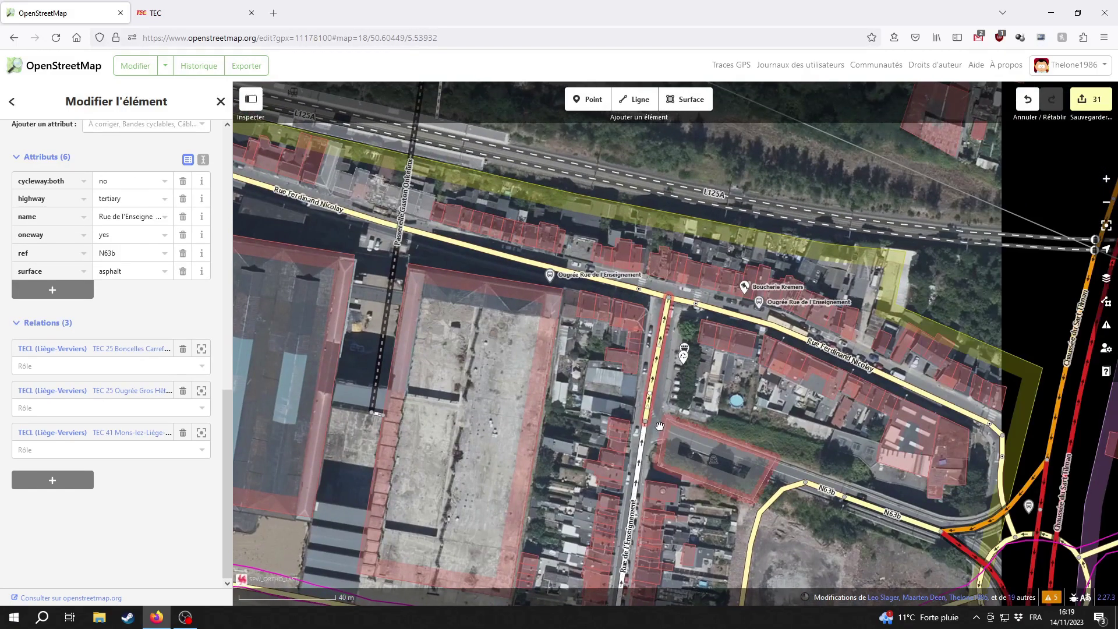
scroll(659, 424, "up", 2)
scroll(91, 213, "up", 10)
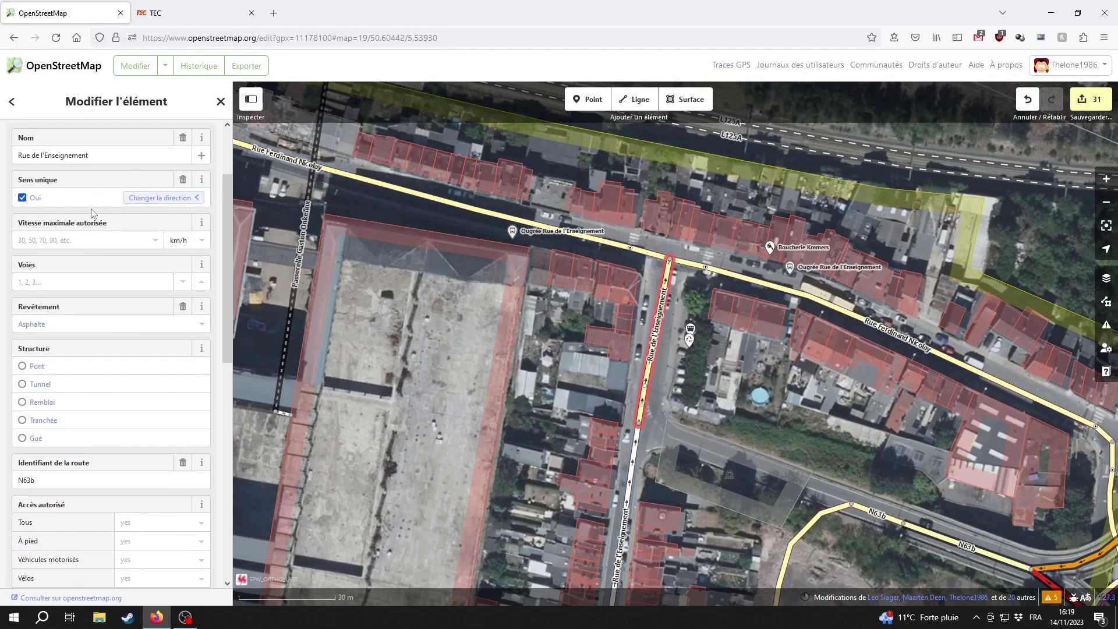
scroll(91, 213, "up", 2)
left_click(100, 169)
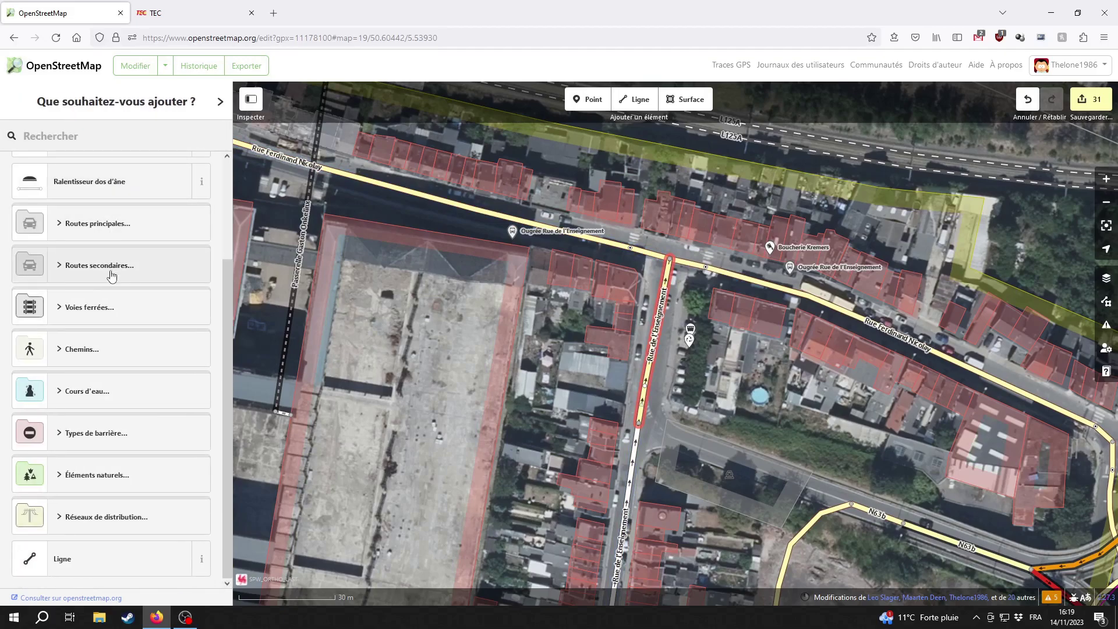
left_click(112, 266)
left_click(111, 358)
Examine the À corriger note and bus relations of Rue de l'Enseignement's stretch north of Rue de la Cokerie
left_click(630, 460)
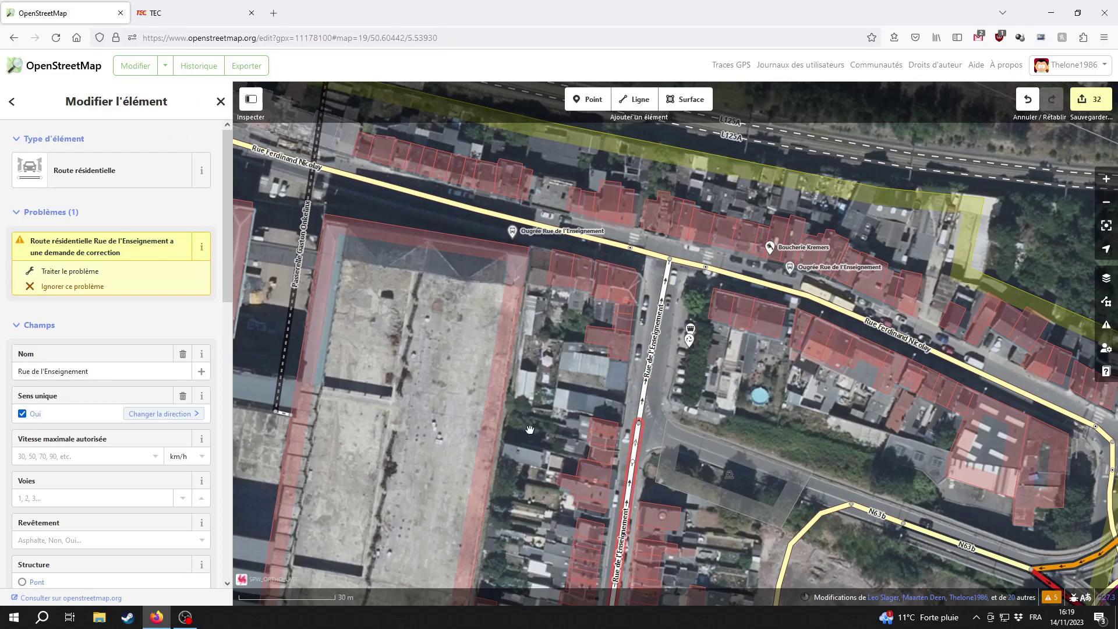
scroll(94, 446, "down", 10)
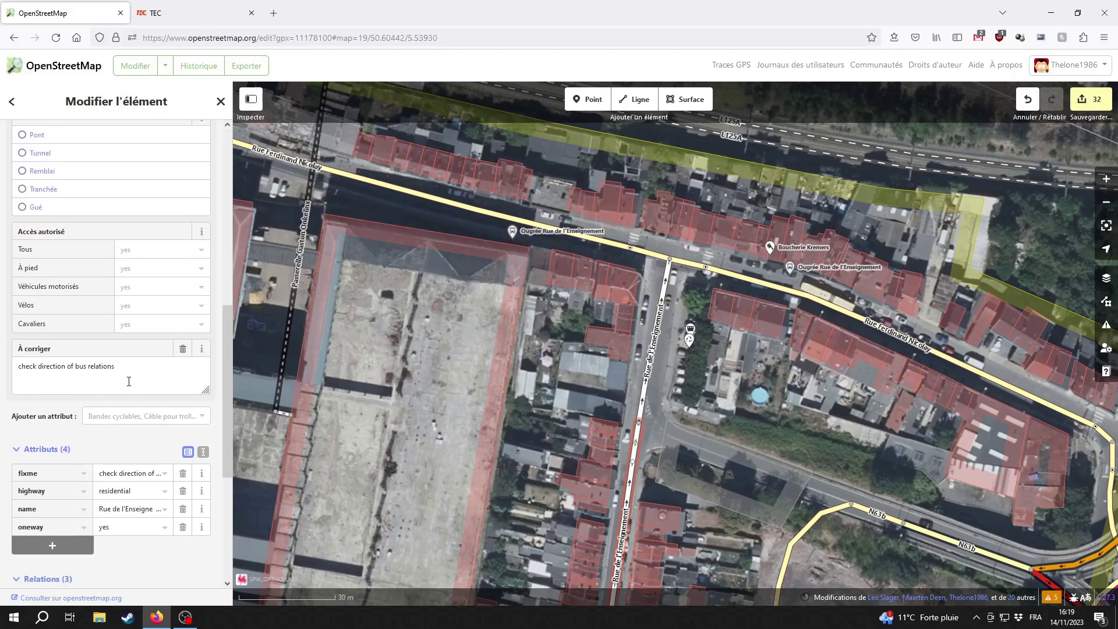
scroll(133, 384, "down", 5)
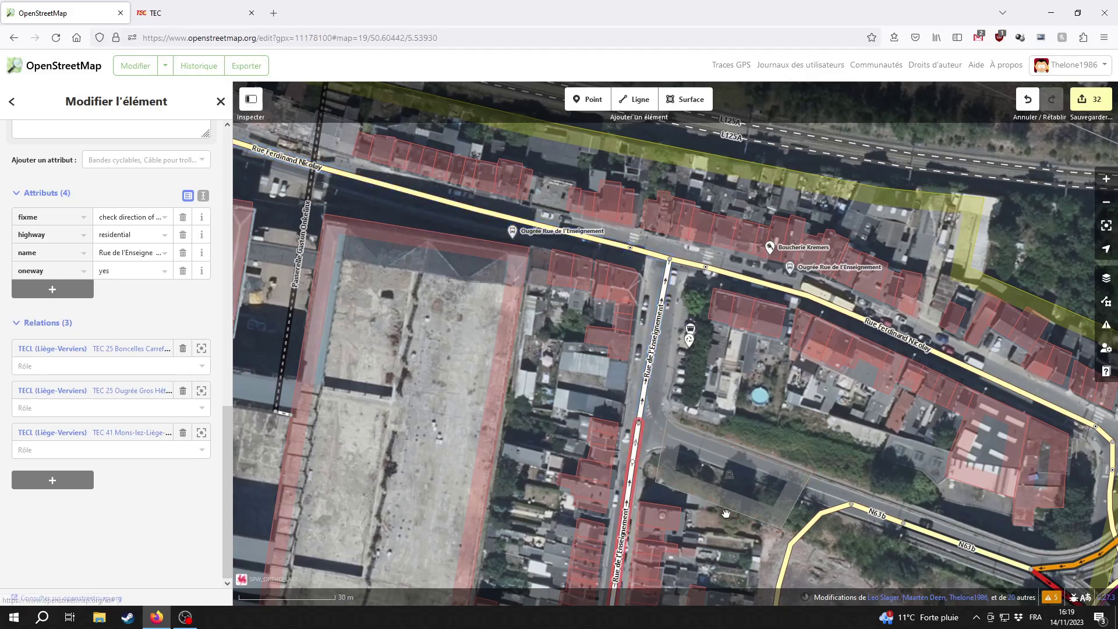
left_click(840, 559)
left_click_drag(840, 559, 819, 239)
left_click_drag(653, 368, 664, 459)
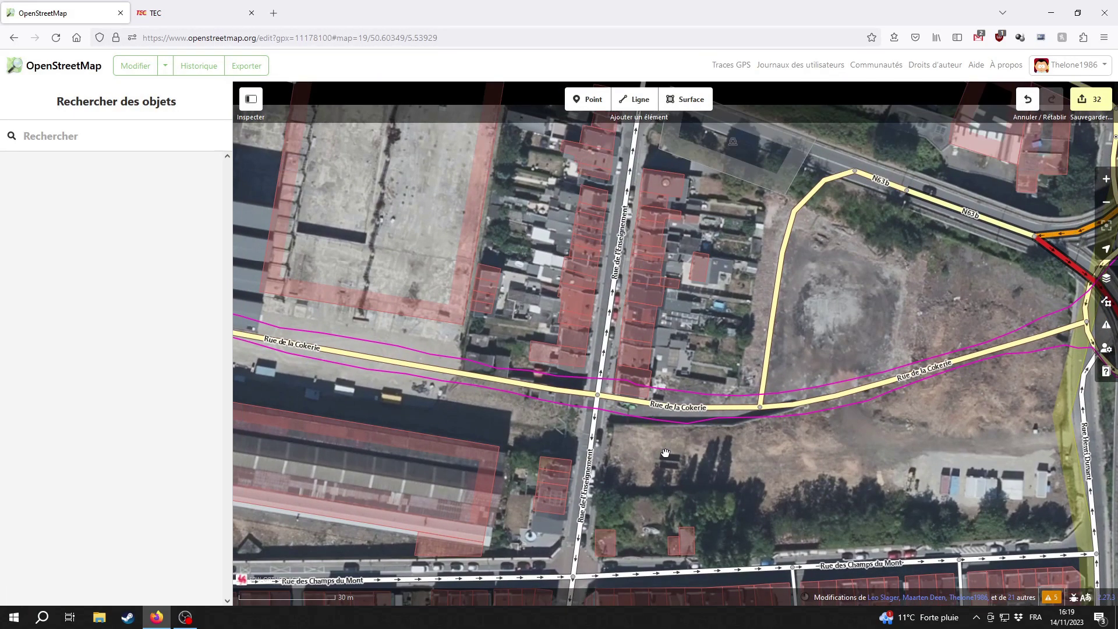
Inspect the attributes and bus relations of Rue de l'Enseignement between Rue de la Cokerie and Rue des Champs du Mont
left_click(591, 477)
scroll(152, 444, "down", 2)
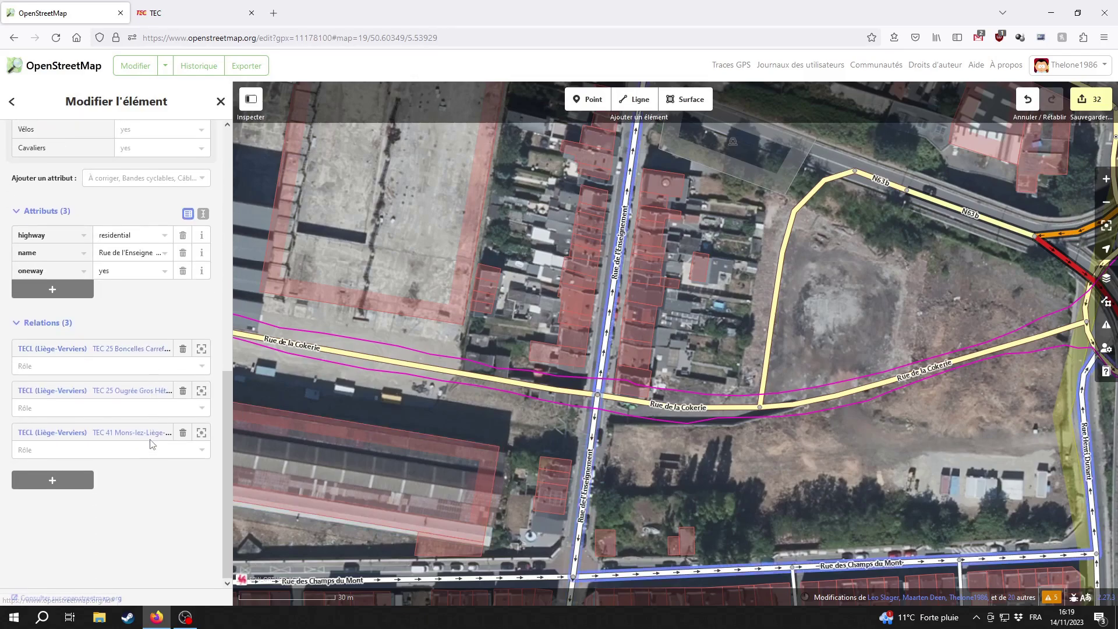
scroll(150, 434, "up", 6)
scroll(149, 426, "down", 3)
scroll(149, 429, "down", 3)
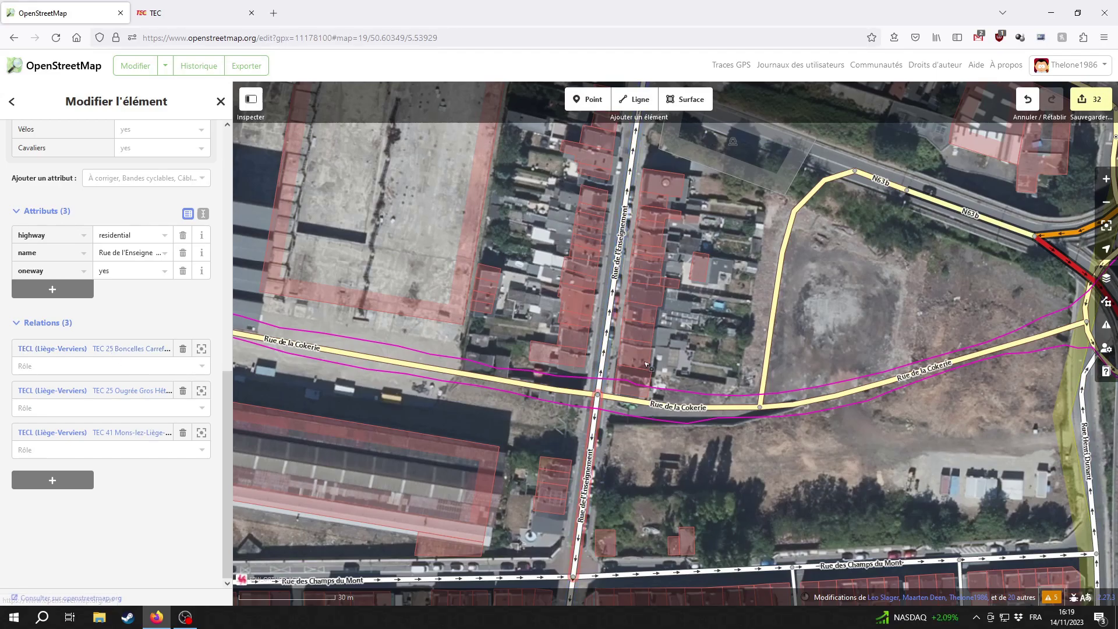
scroll(625, 493, "down", 3)
scroll(600, 493, "up", 3)
scroll(601, 493, "right", 2)
scroll(601, 493, "down", 5)
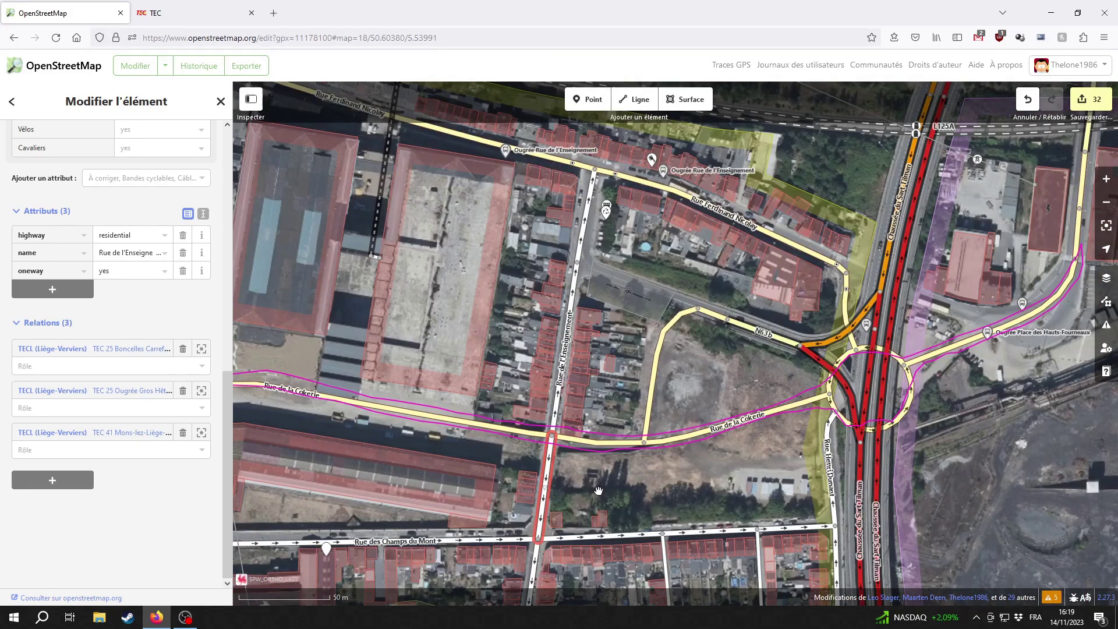
Add an À corriger note reading "Tracé à corriger" to Rue Henri Dunant, south of the new roundabout
left_click(595, 490)
scroll(588, 488, "left", 4)
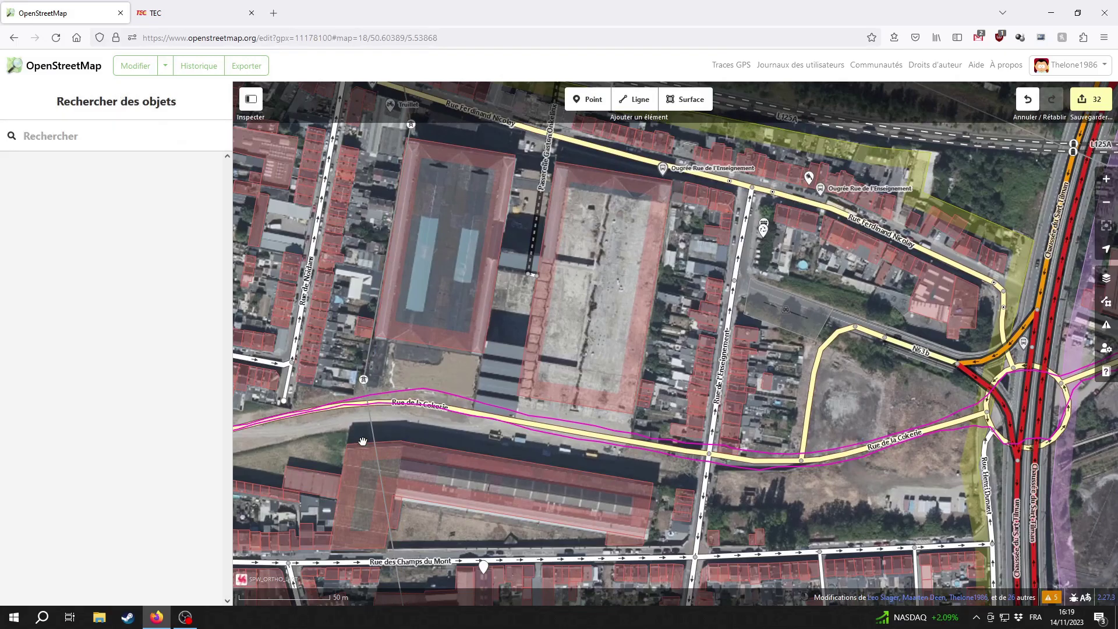
scroll(310, 477, "left", 4)
left_click_drag(937, 510, 692, 523)
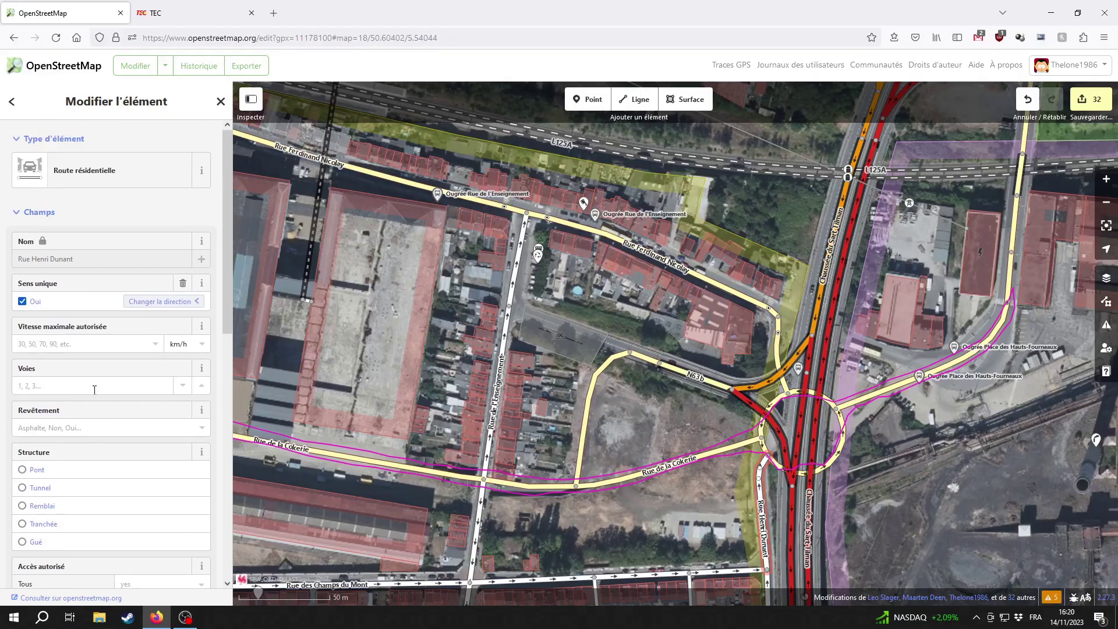
scroll(111, 405, "down", 2)
scroll(120, 412, "down", 3)
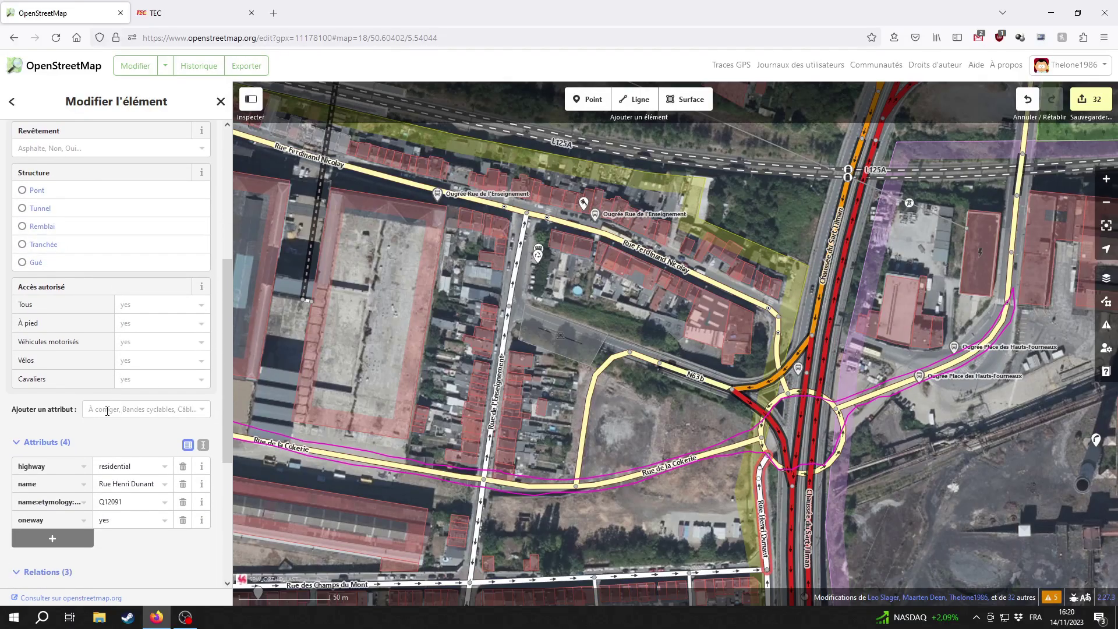
scroll(107, 411, "down", 1)
left_click(117, 354)
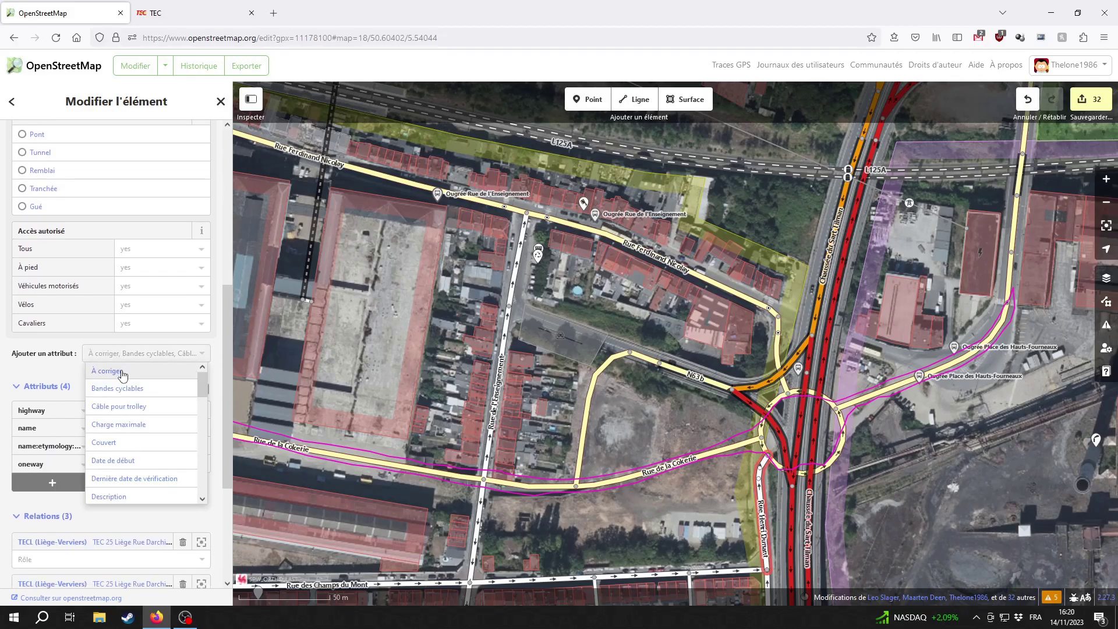
left_click(122, 375)
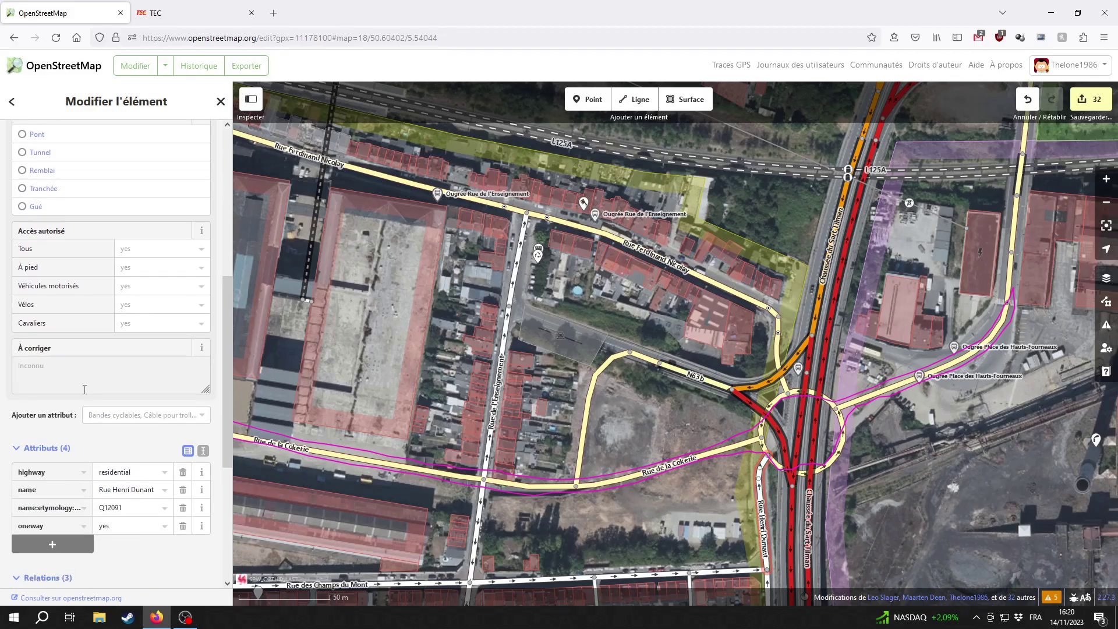
type("Tracé à corriger")
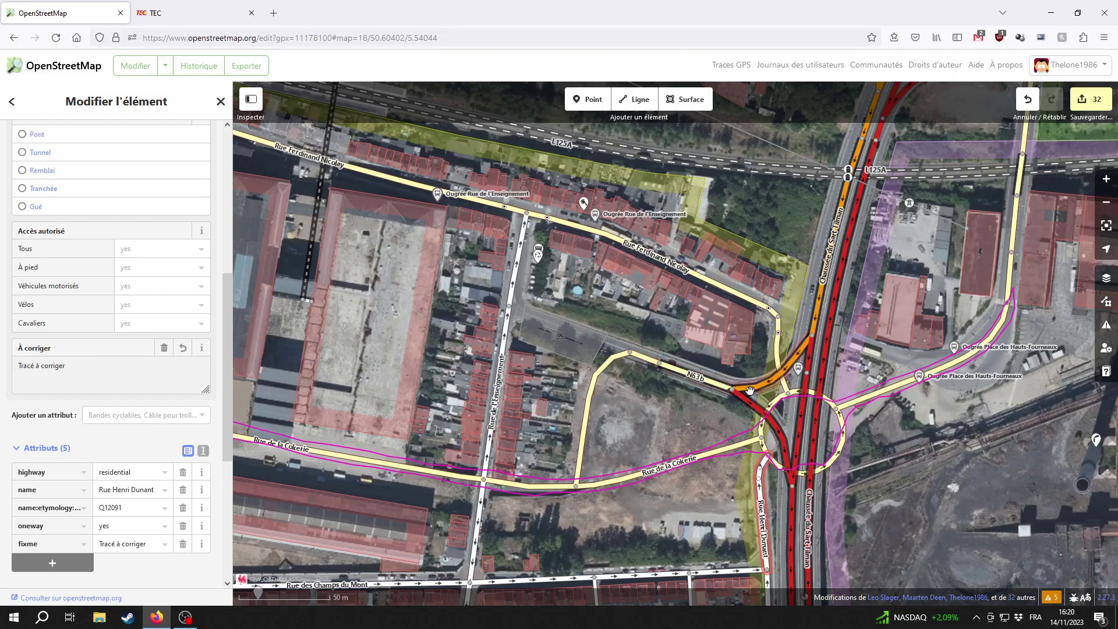
Add the À corriger note "Tracé à corriger si nécessaire" to the tertiary road joining Rue Ferdinand Nicolay to the roundabout from the north
left_click(779, 355)
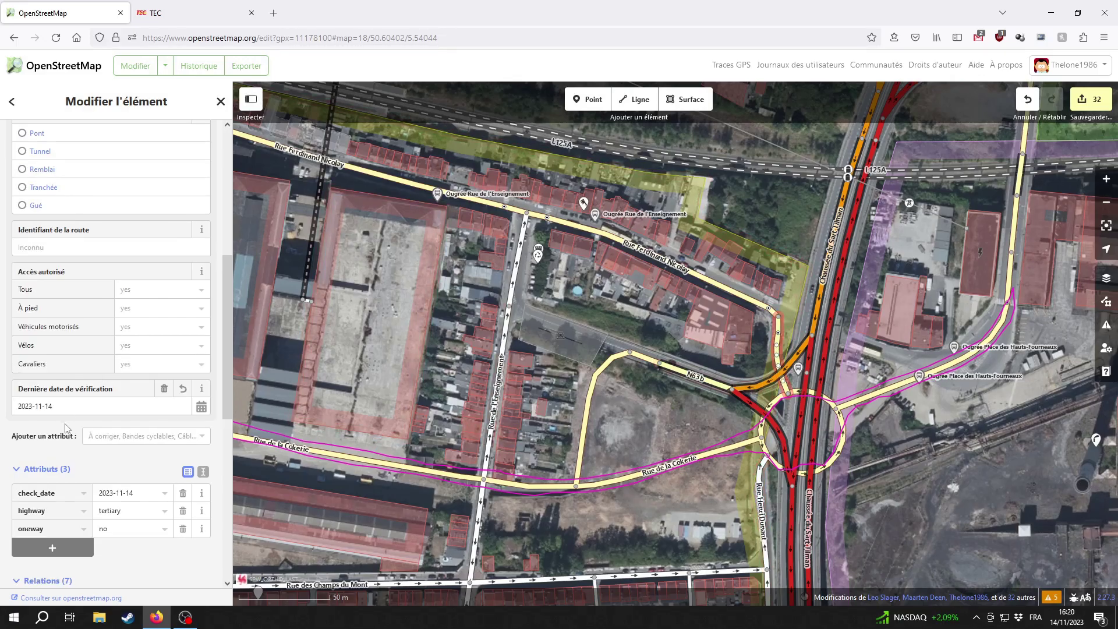
scroll(77, 463, "up", 6)
scroll(77, 463, "down", 6)
left_click(124, 437)
left_click(123, 452)
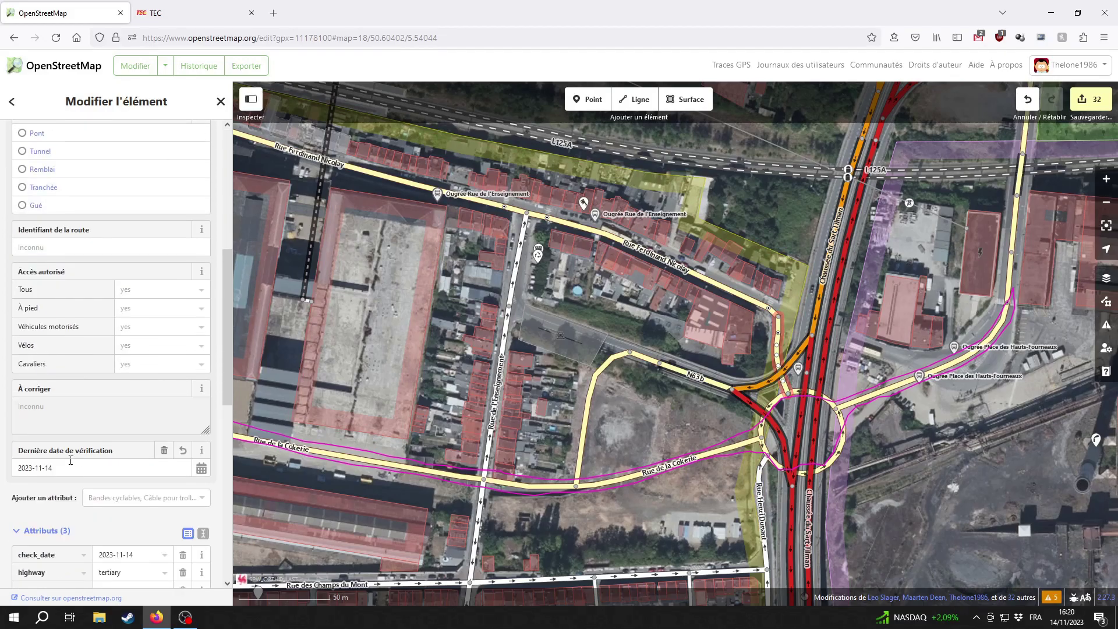
type("Tracé à corriger si nécessaire")
Append "si nécessaire" to Rue Henri Dunant's À corriger note and close its editing
left_click(761, 508)
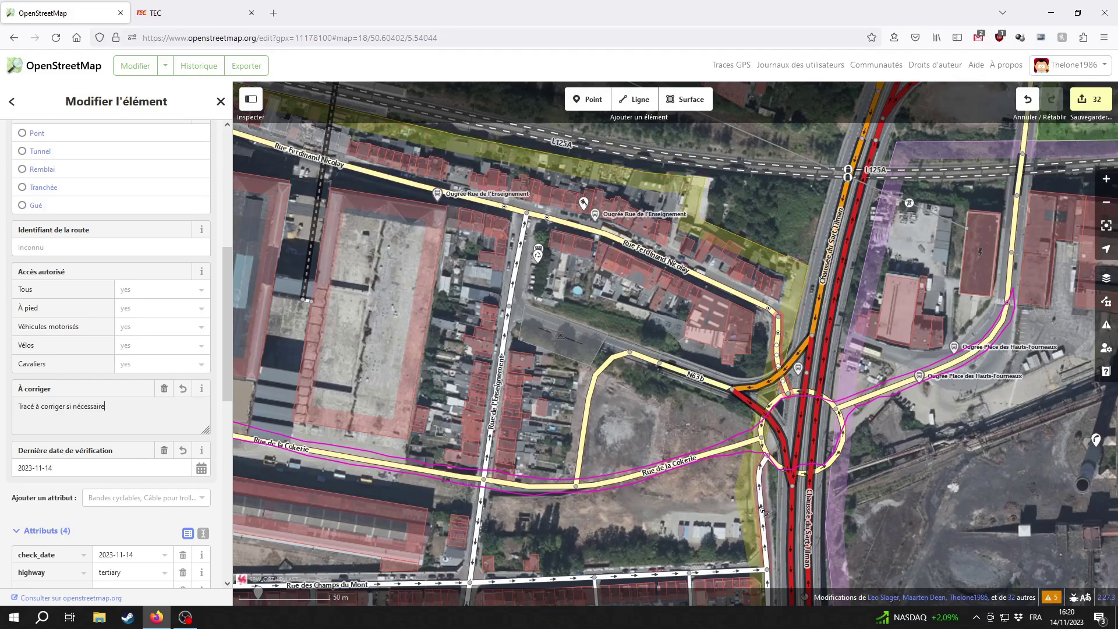
left_click(99, 372)
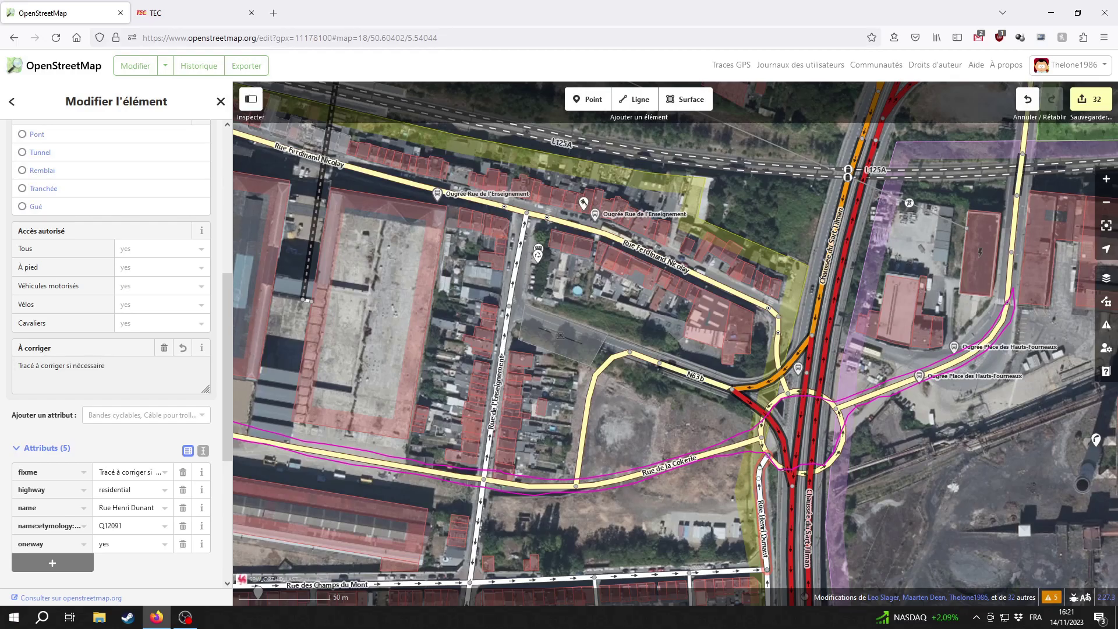
left_click(722, 498)
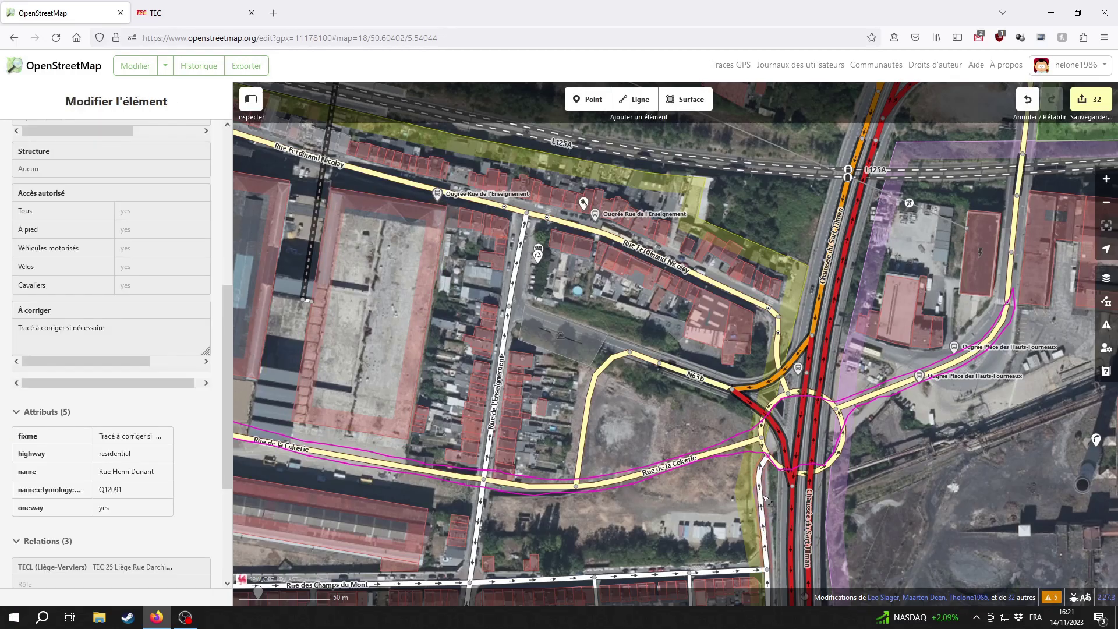
Review Rue Henri Dunant's attributes and the mapped course of Rue de la Cokerie between the western and new eastern roundabouts
left_click(762, 497)
scroll(112, 374, "up", 6)
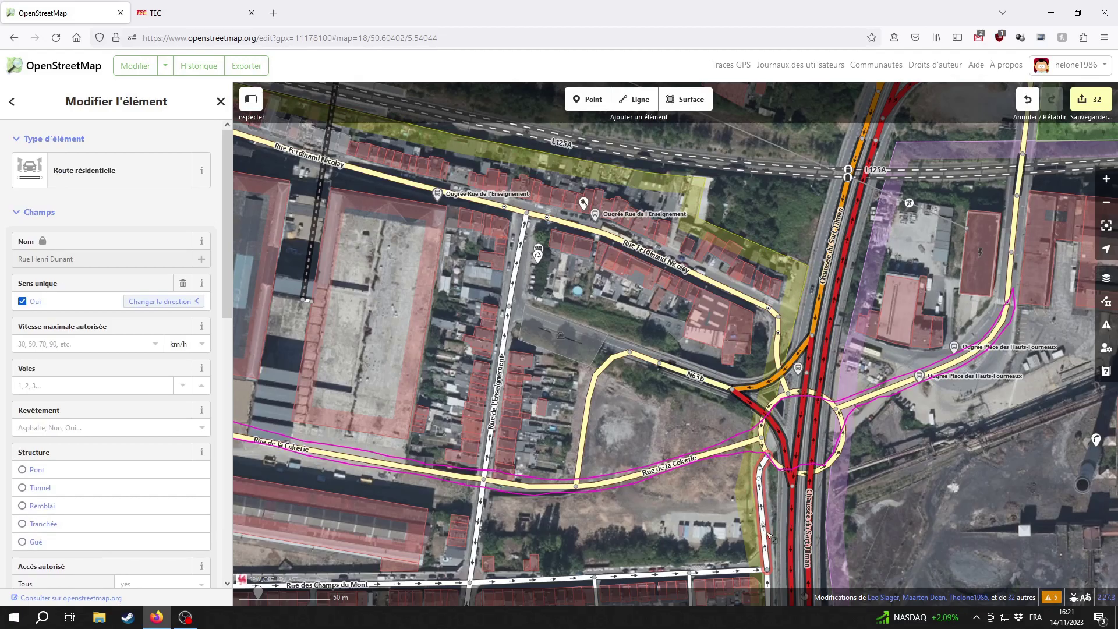
scroll(72, 419, "down", 6)
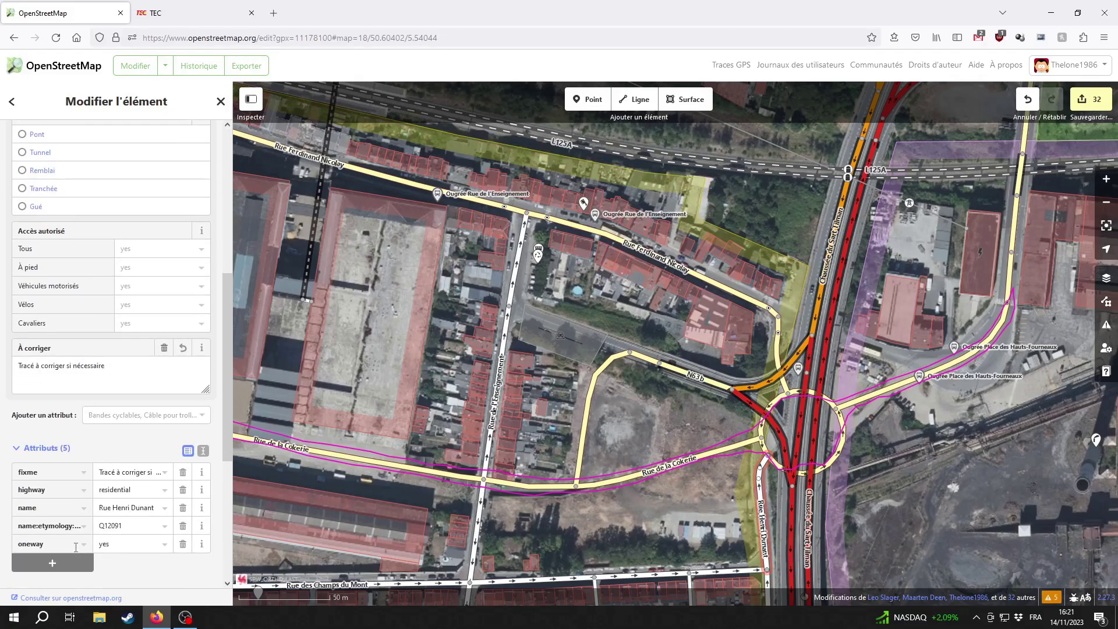
left_click(648, 515)
left_click_drag(672, 514, 749, 470)
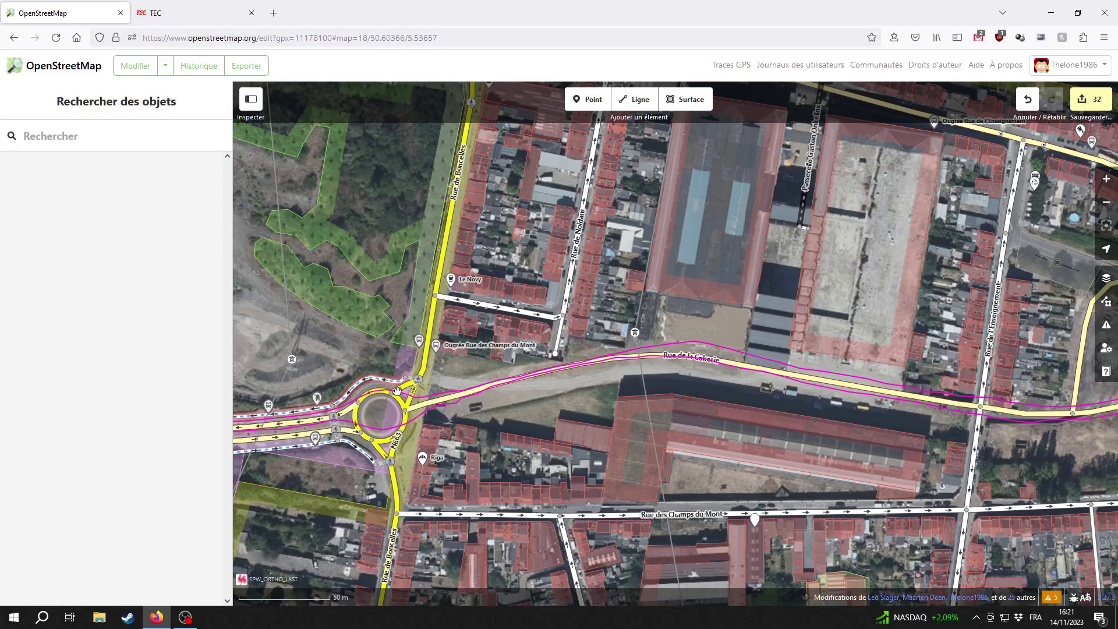
left_click(401, 298)
left_click(331, 356)
left_click_drag(377, 354, 561, 402)
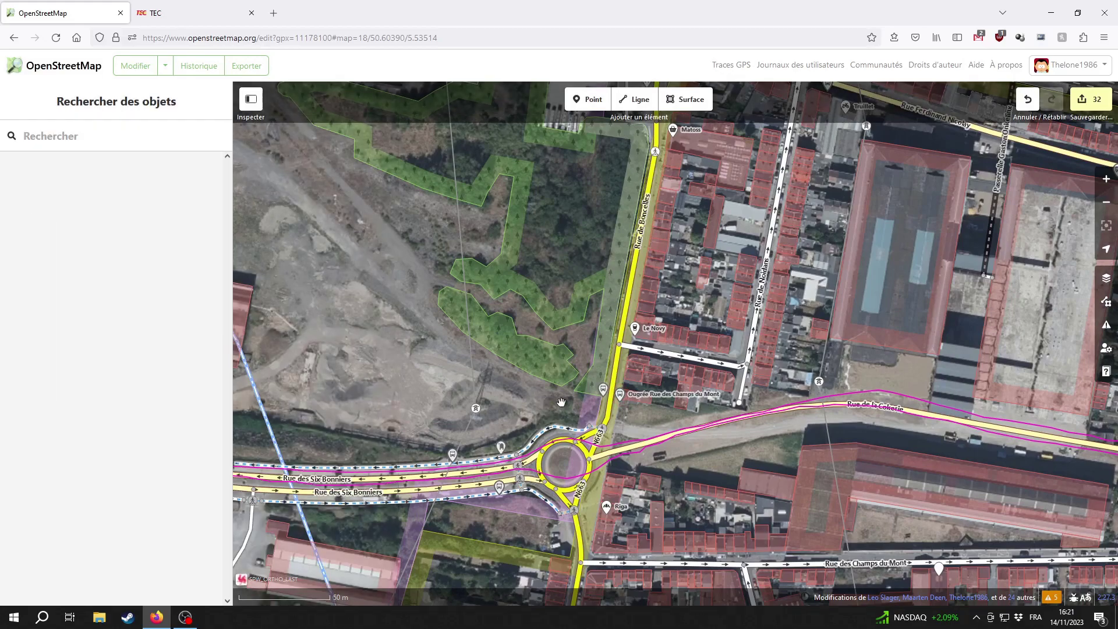
left_click(594, 385)
left_click_drag(971, 435, 472, 408)
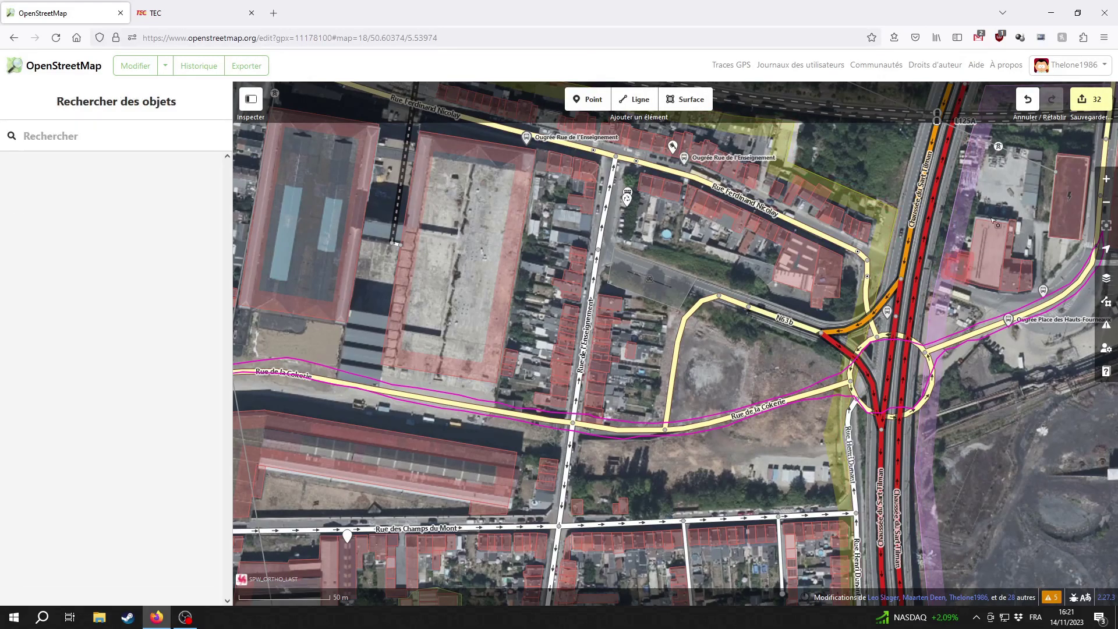
Upload the edits with comment "Mises à jour diverses sur Seraing (tracé et corrections du nouveau boulevard urbain à Ougrée)", citing Vérifié sur le terrain and GPS
left_click(1090, 100)
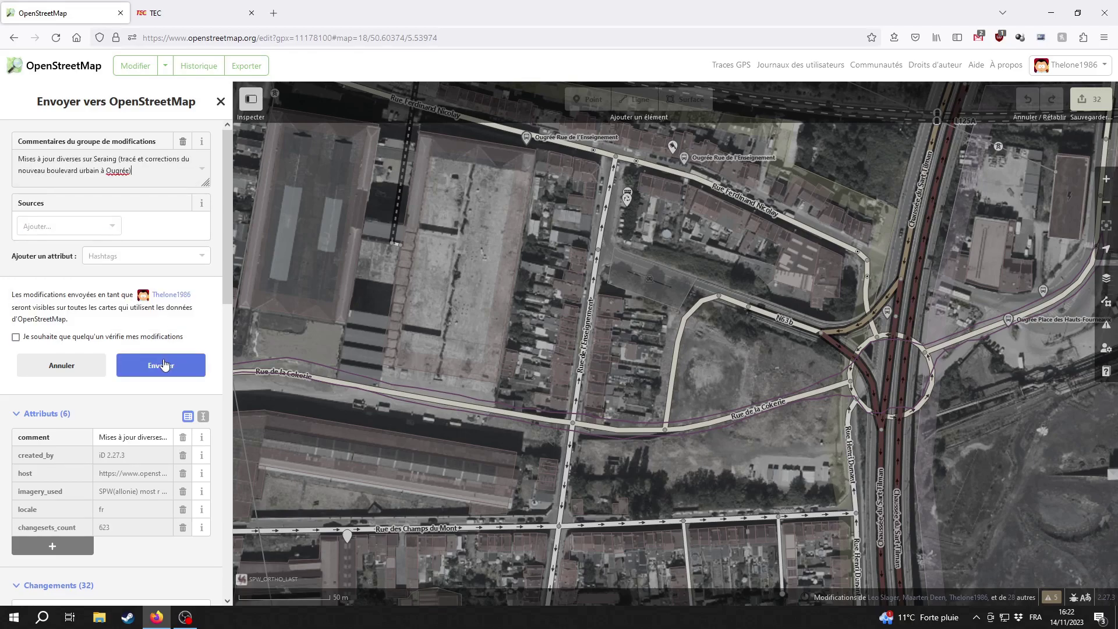
left_click(58, 226)
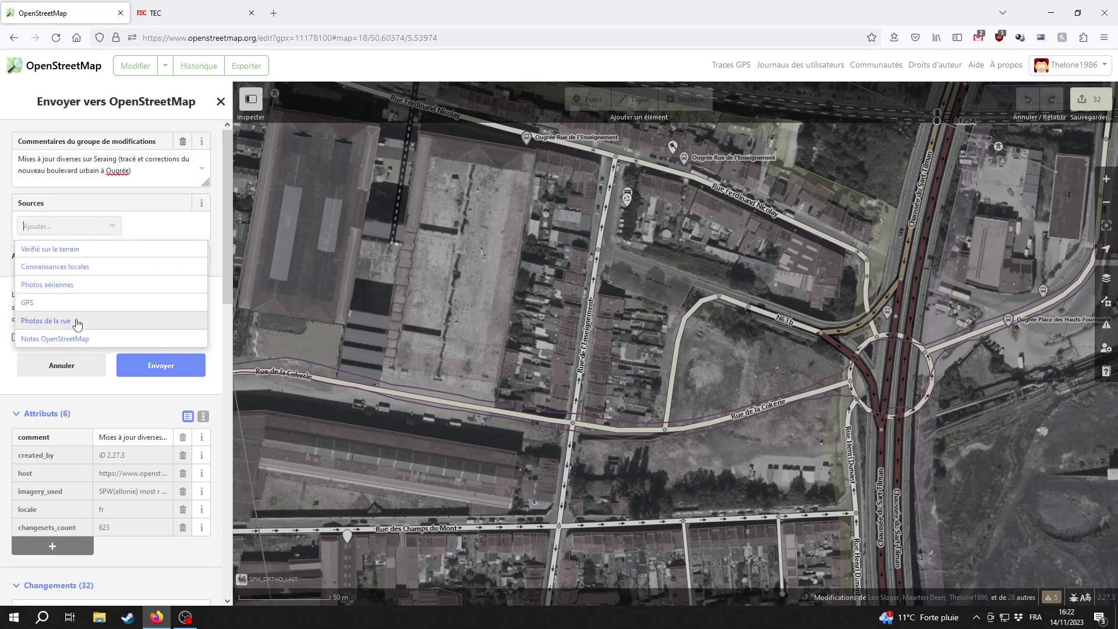
left_click(61, 249)
left_click(135, 223)
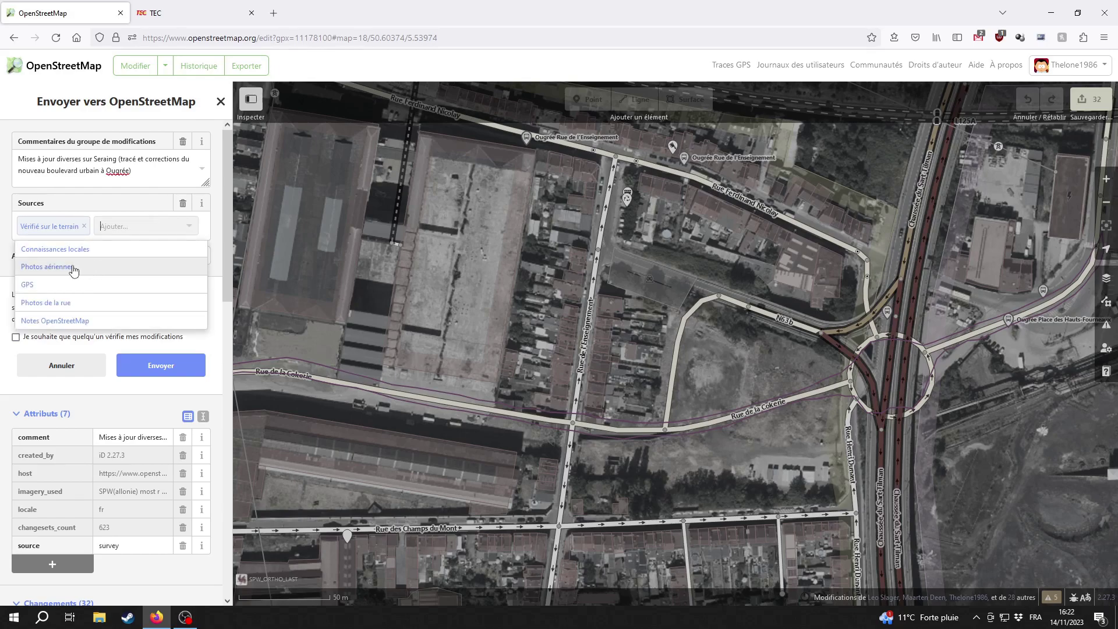
left_click(42, 287)
left_click(67, 248)
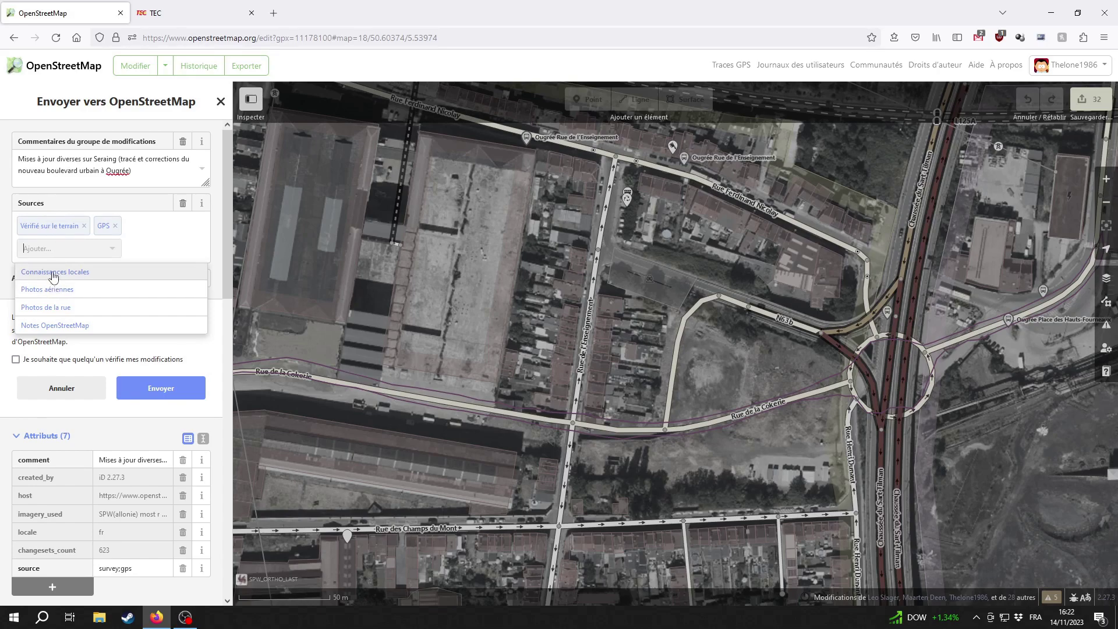
left_click(44, 243)
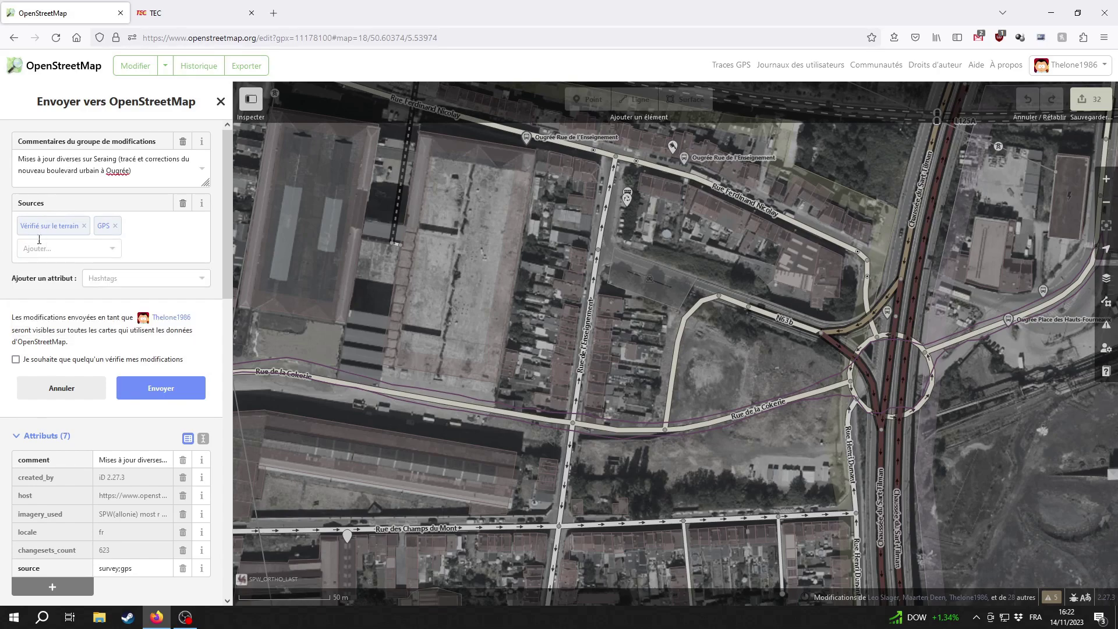
left_click(172, 392)
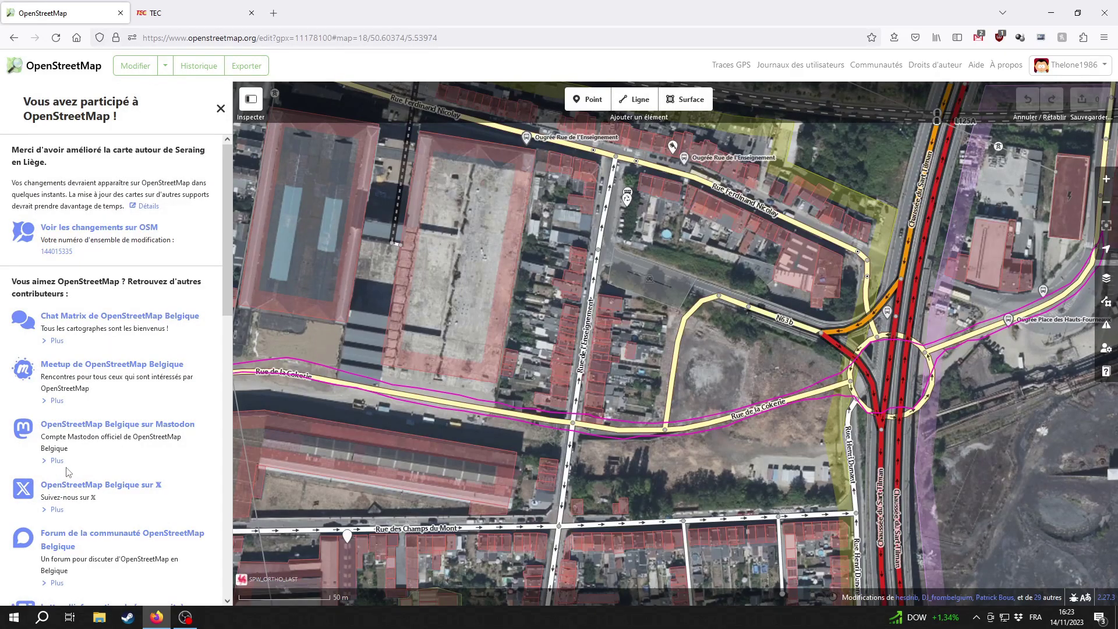
Leave the editor for the standard map of Ougrée around Rue de la Cokerie and close the TEC page
left_click(73, 66)
left_click(252, 13)
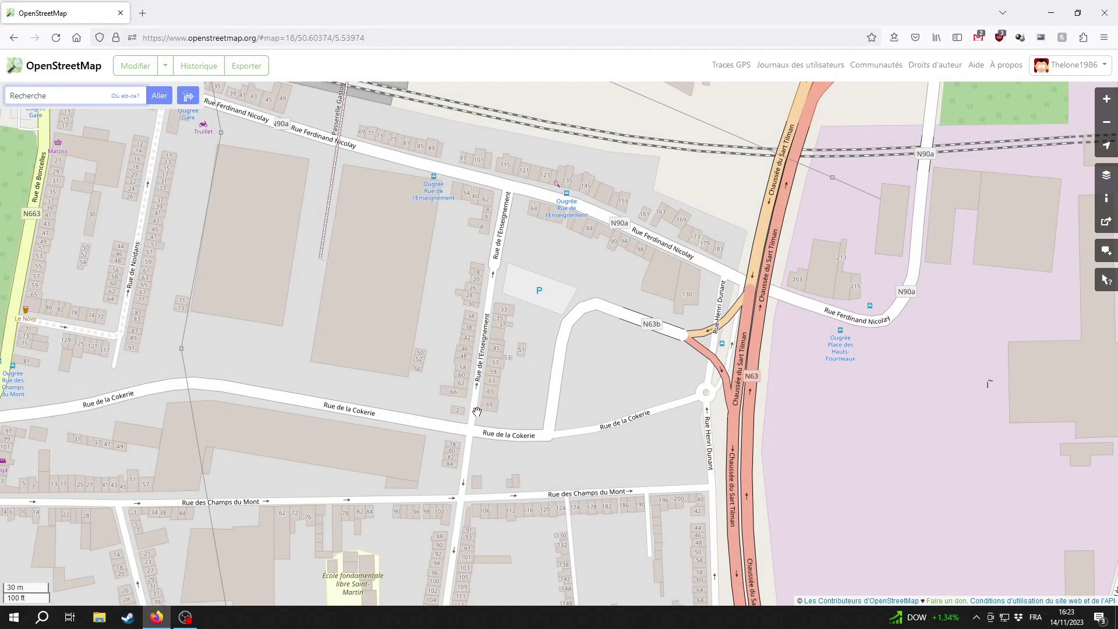
left_click_drag(482, 413, 552, 401)
left_click_drag(619, 392, 606, 398)
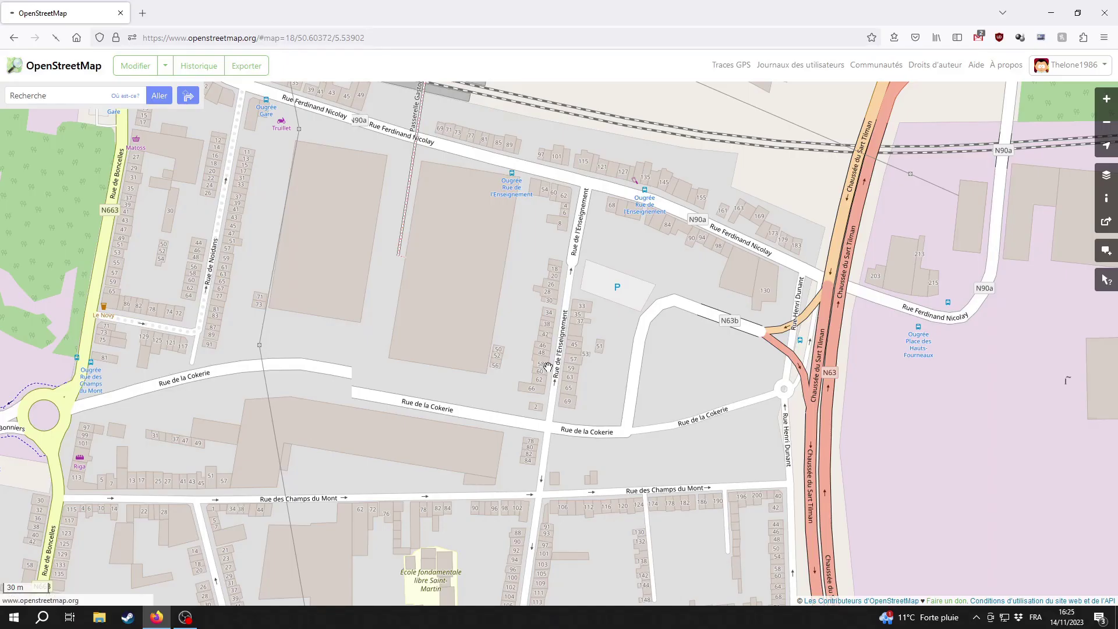
Reload the map and examine the rendering of Rue de la Cokerie, the large roundabout on Chaussée du Sart Tilman and their connecting roads
key("F5")
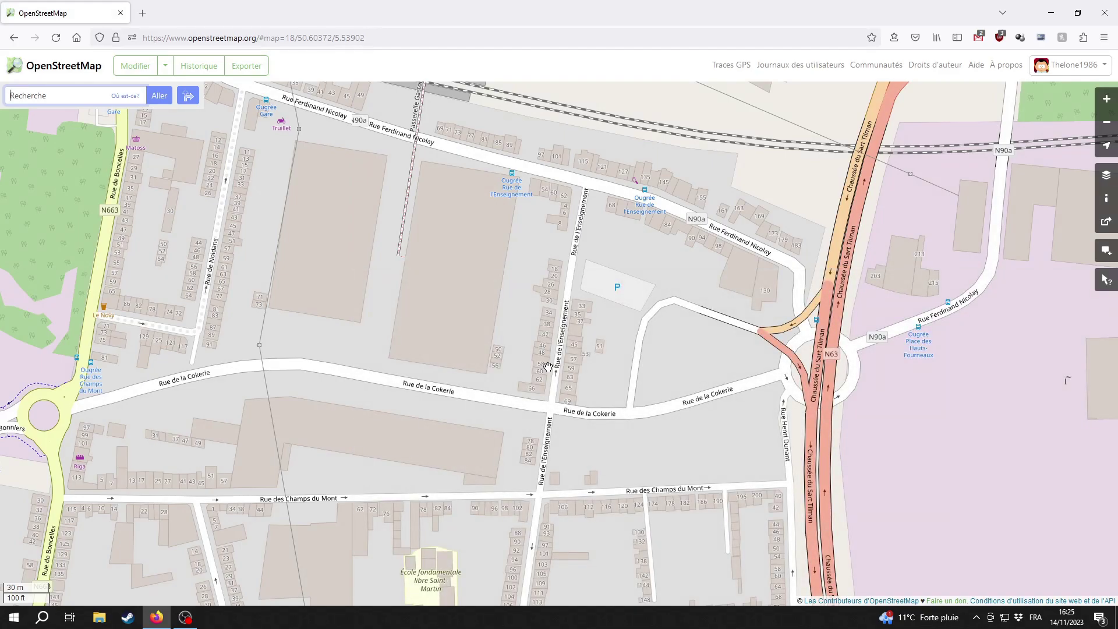
left_click_drag(664, 361, 617, 392)
left_click_drag(545, 426, 605, 411)
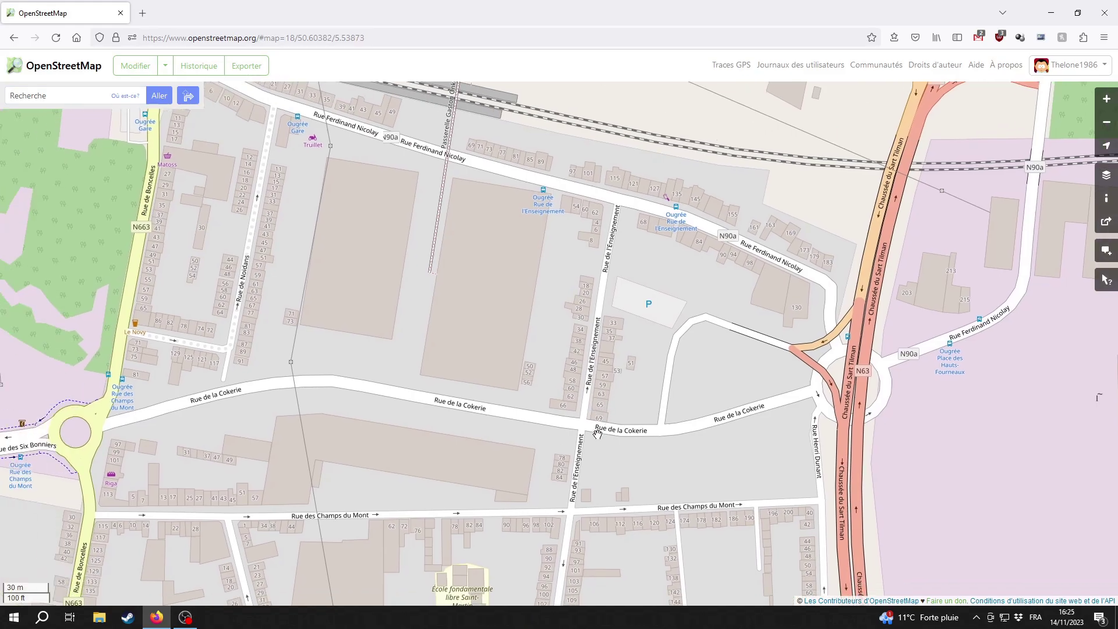
left_click_drag(325, 464, 439, 447)
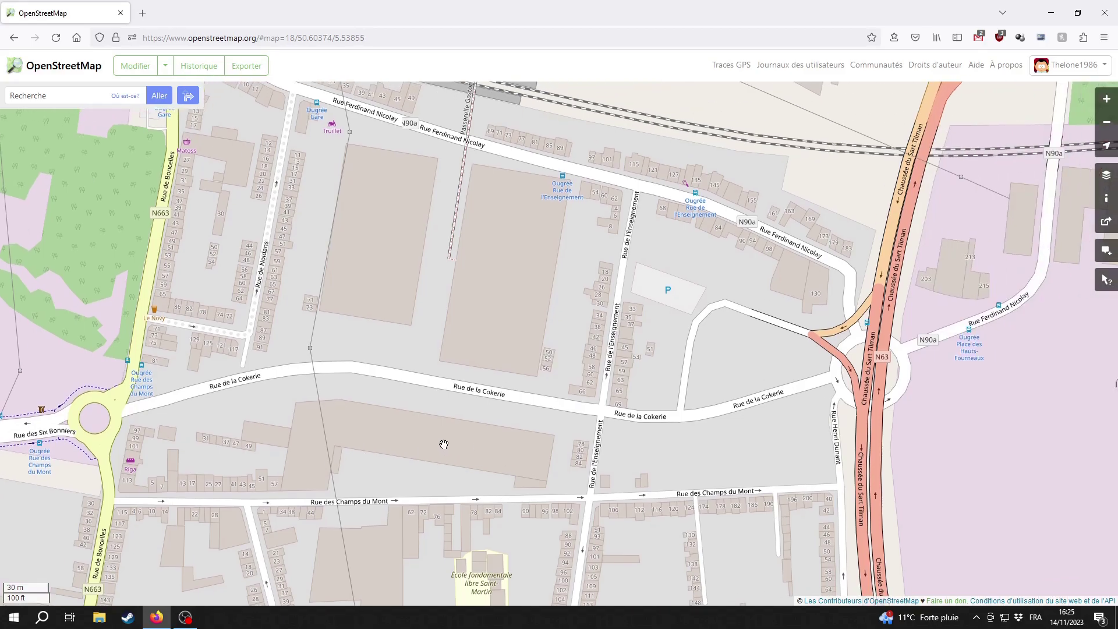
left_click_drag(804, 433, 654, 473)
left_click_drag(518, 468, 689, 434)
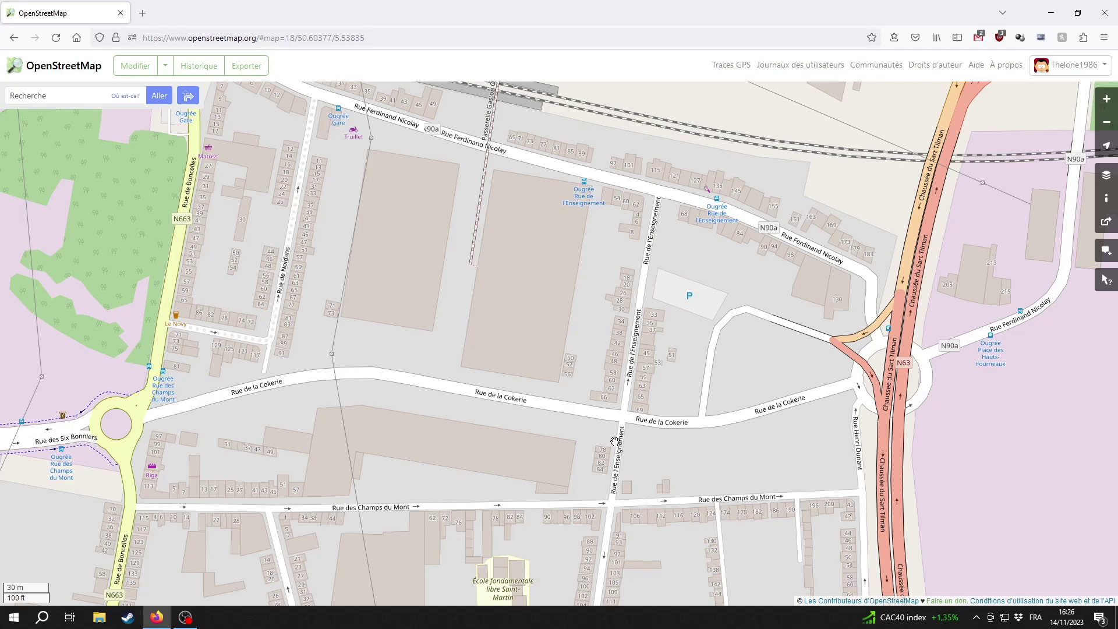
left_click_drag(1000, 358, 793, 414)
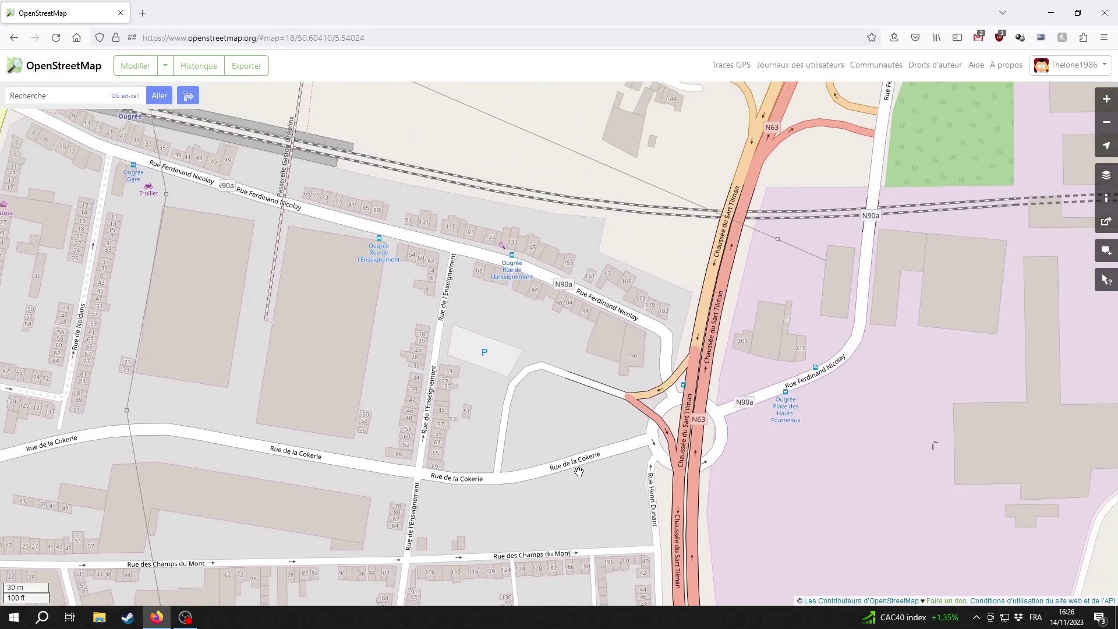
left_click_drag(24, 495, 418, 464)
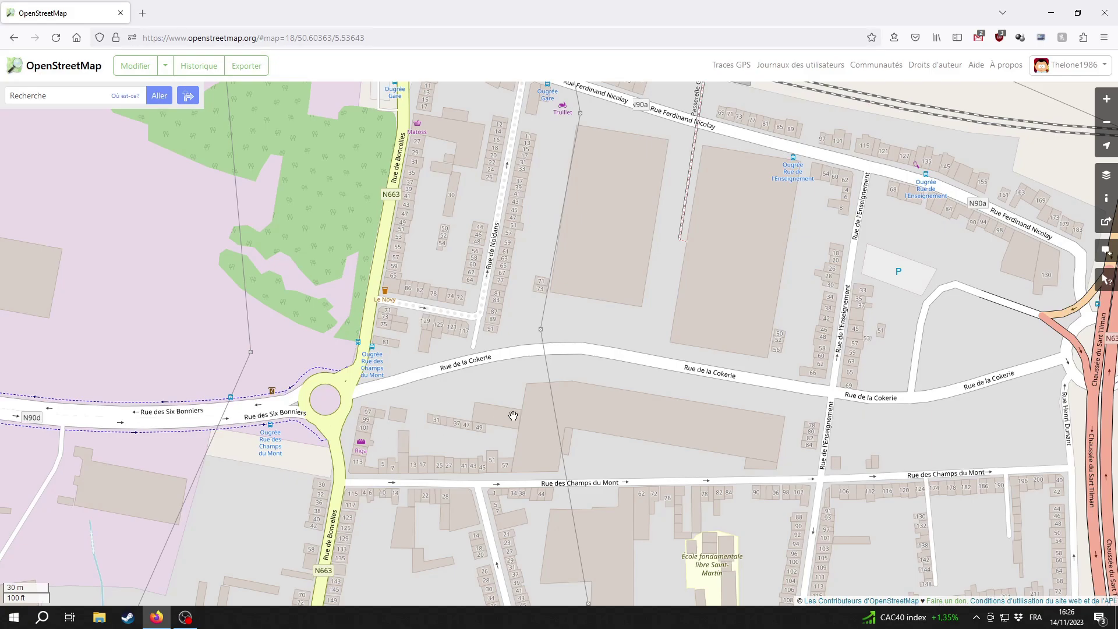
left_click_drag(414, 392, 595, 499)
left_click_drag(675, 489, 479, 487)
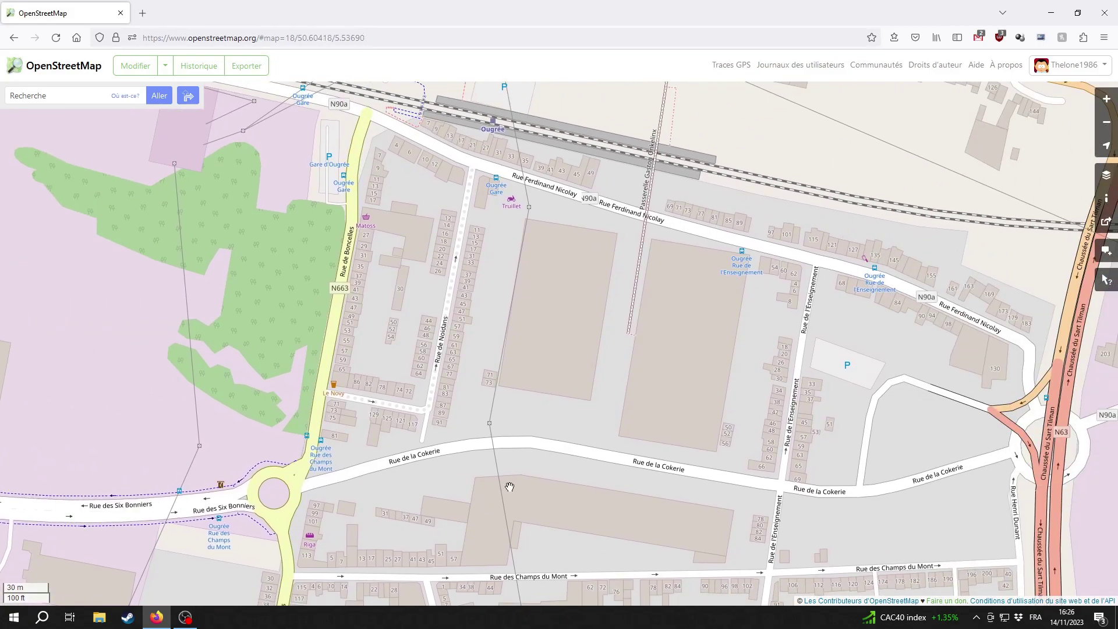
left_click_drag(627, 487, 536, 453)
left_click_drag(709, 462, 615, 466)
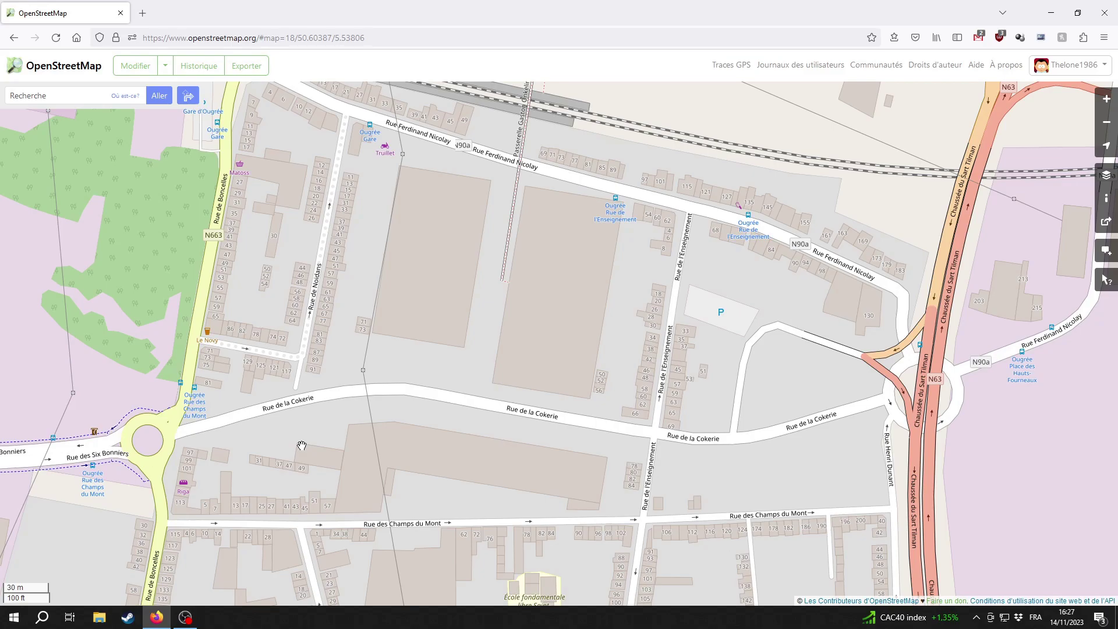
left_click_drag(634, 449, 552, 460)
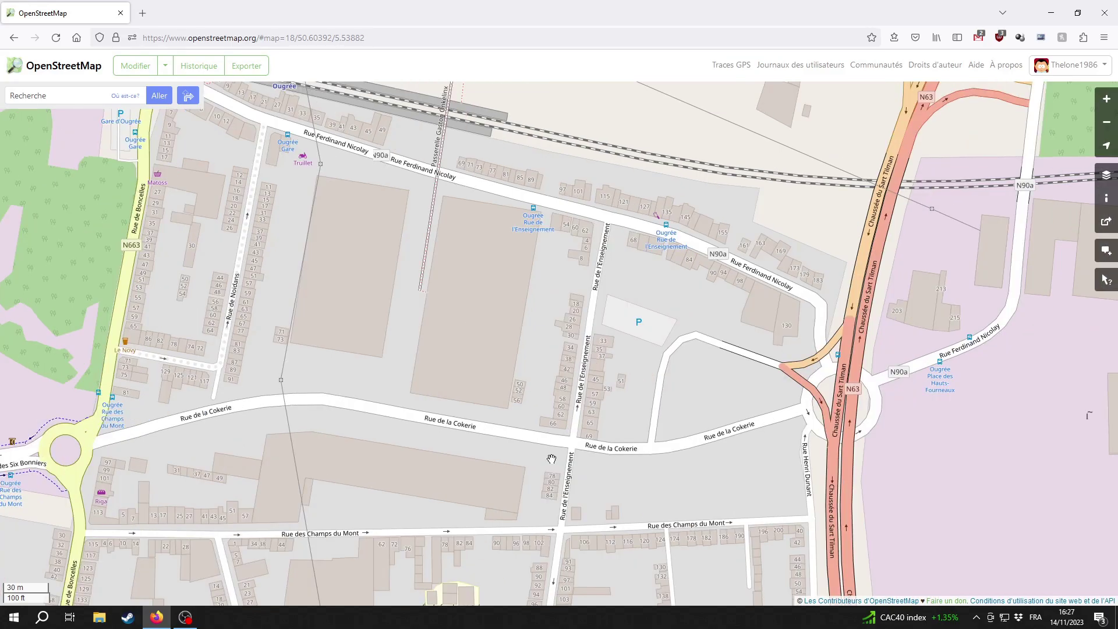